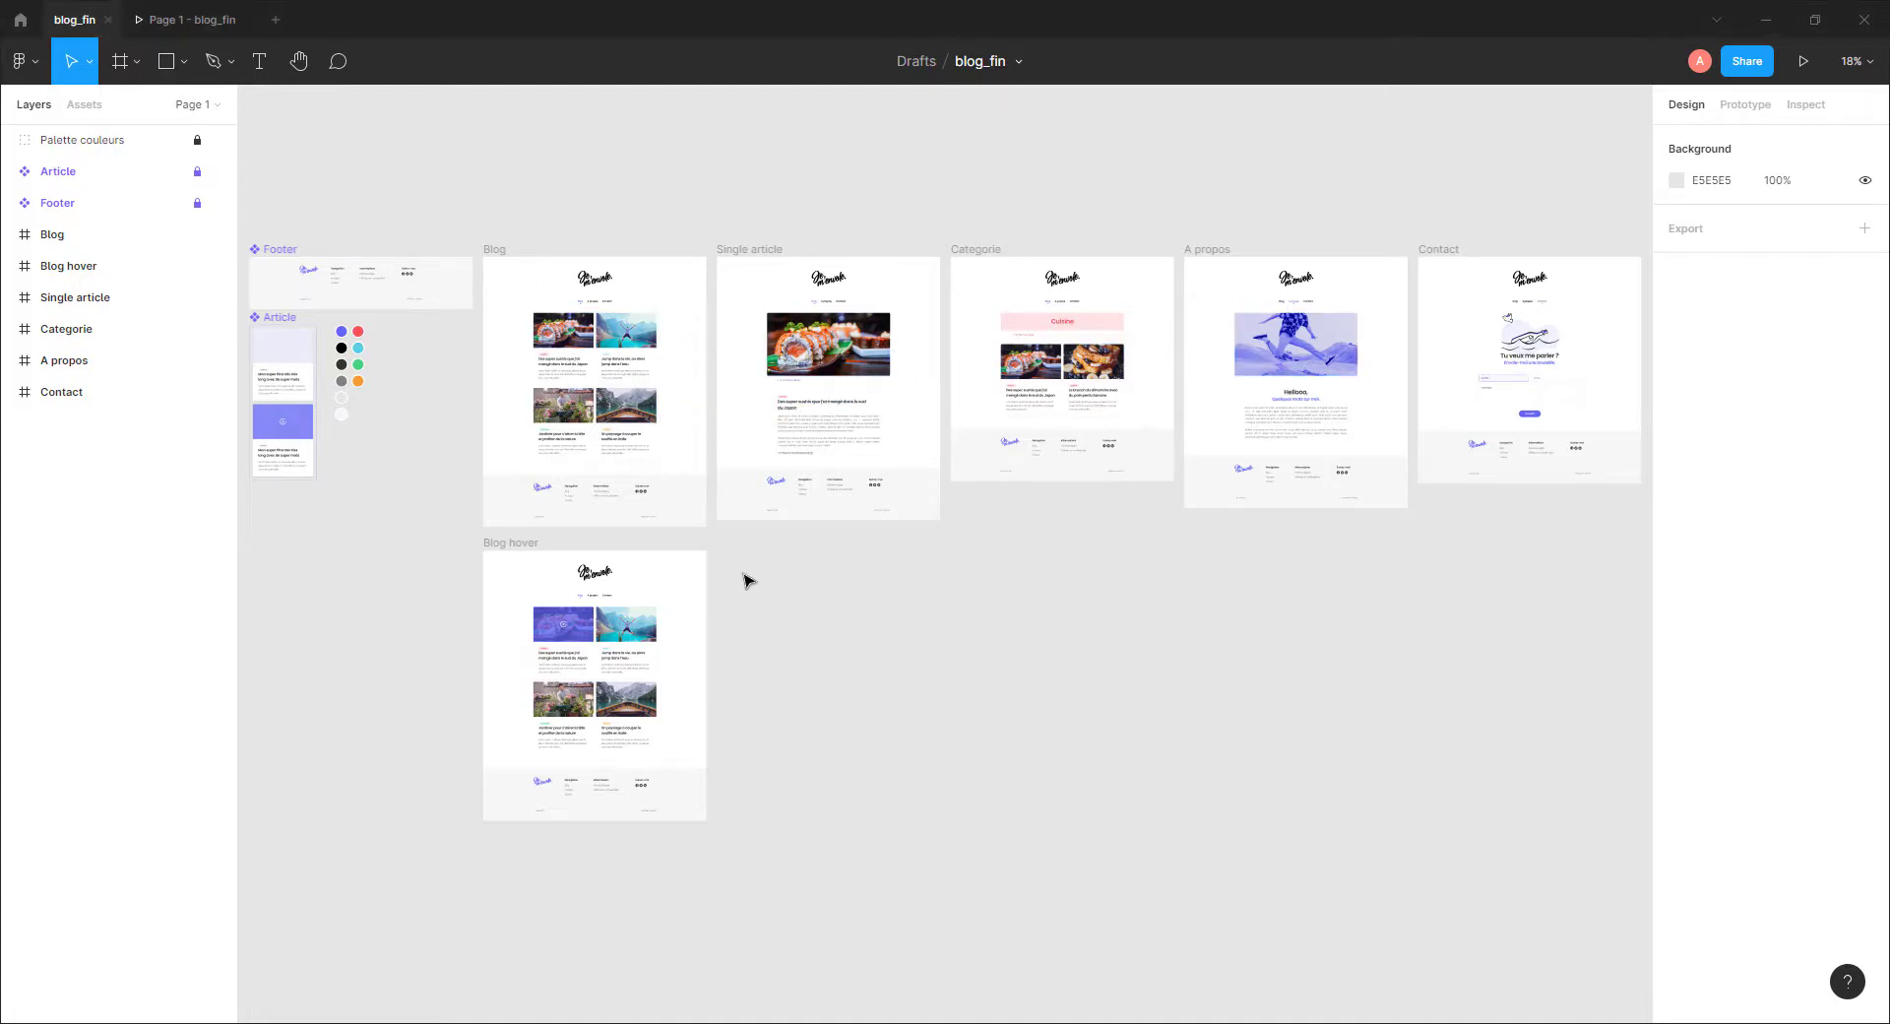
- Examine the Blog, Single article, Categorie, A propos and Contact page mockups on the canvas
{"action": "scroll", "coordinate": [658, 444], "scroll_direction": "up", "scroll_amount": 5}
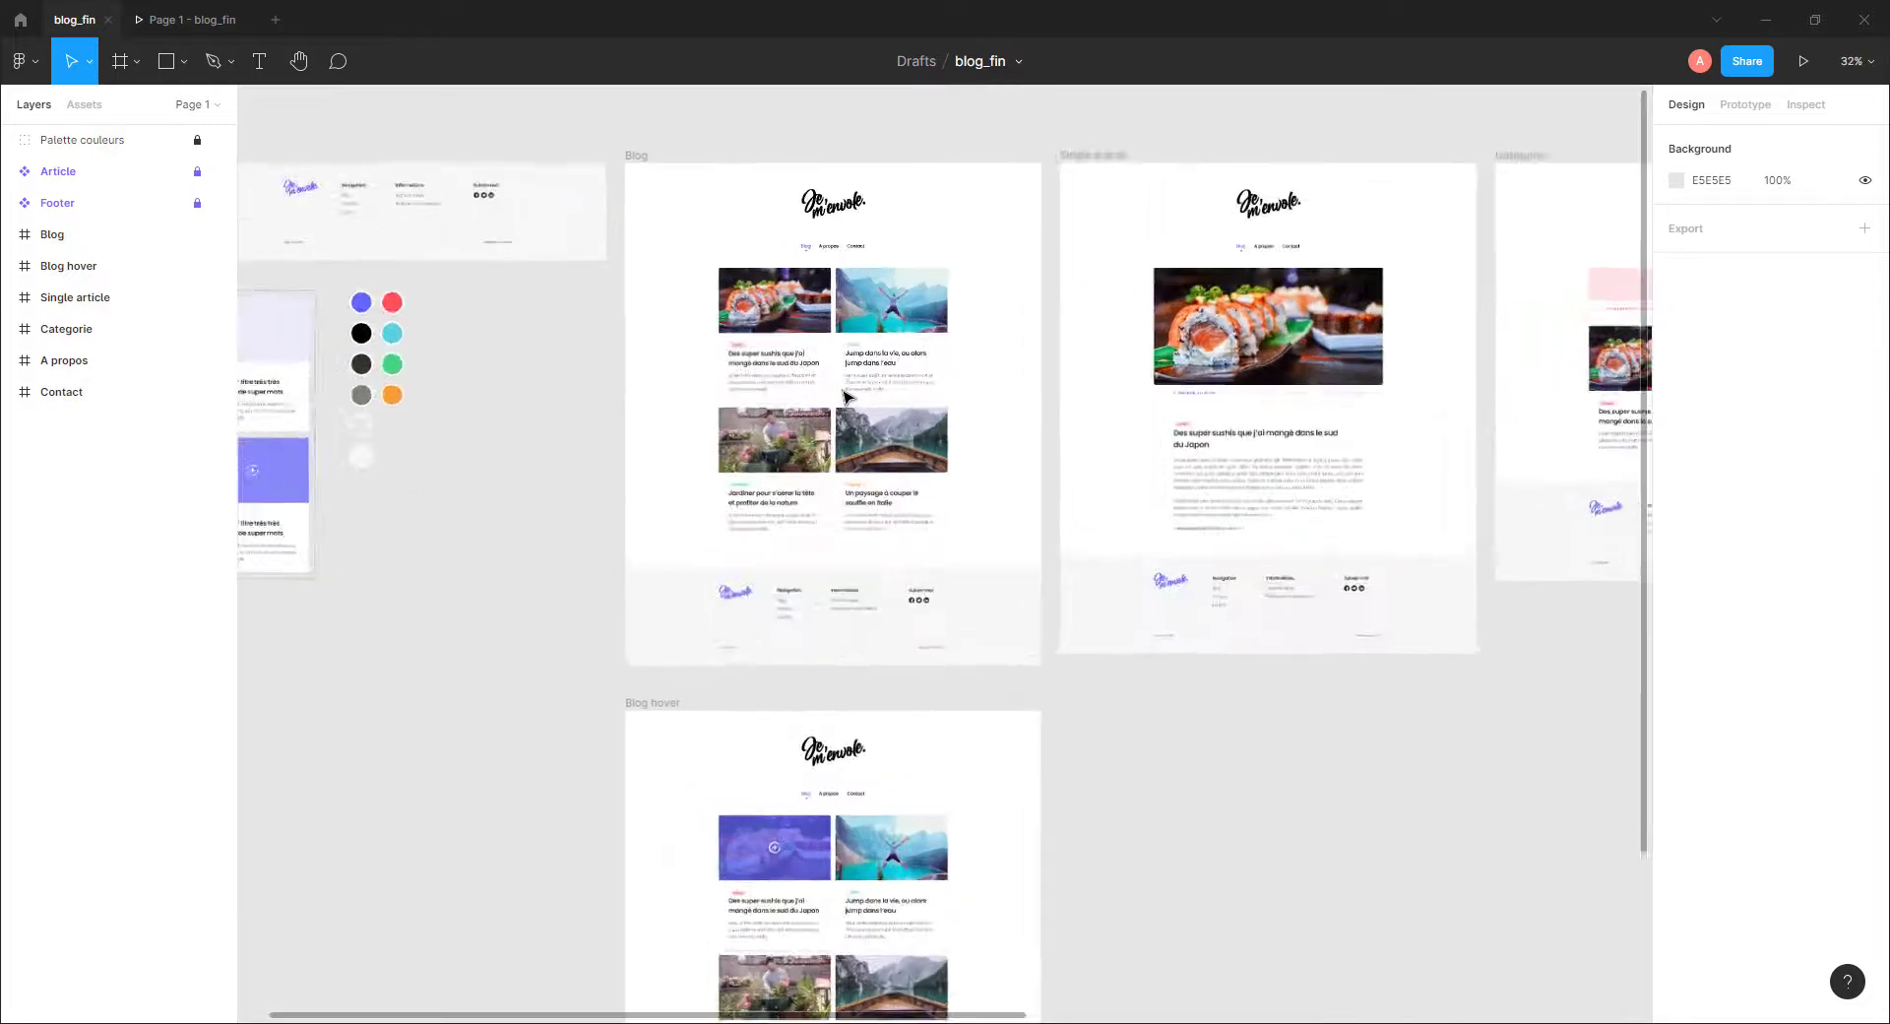
{"action": "scroll", "coordinate": [844, 395], "scroll_direction": "up", "scroll_amount": 4}
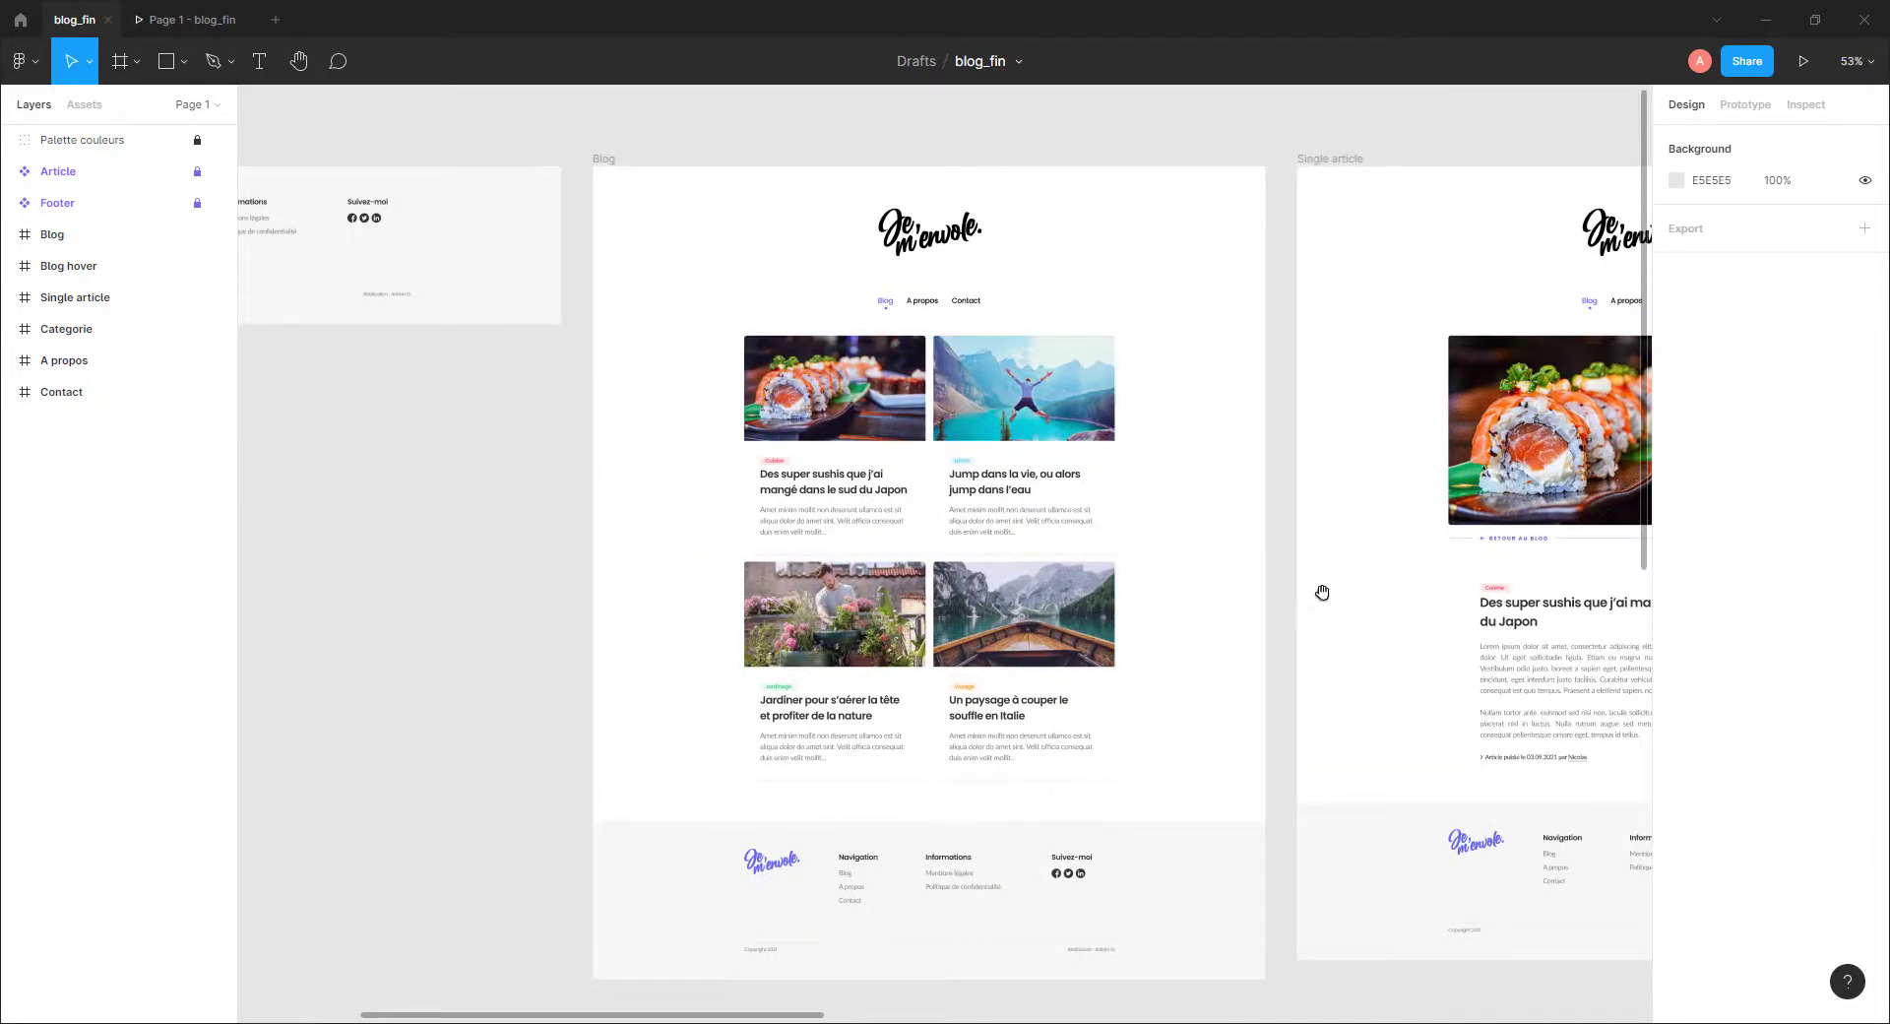
{"action": "left_click_drag", "start_coordinate": [1320, 594], "coordinate": [962, 535]}
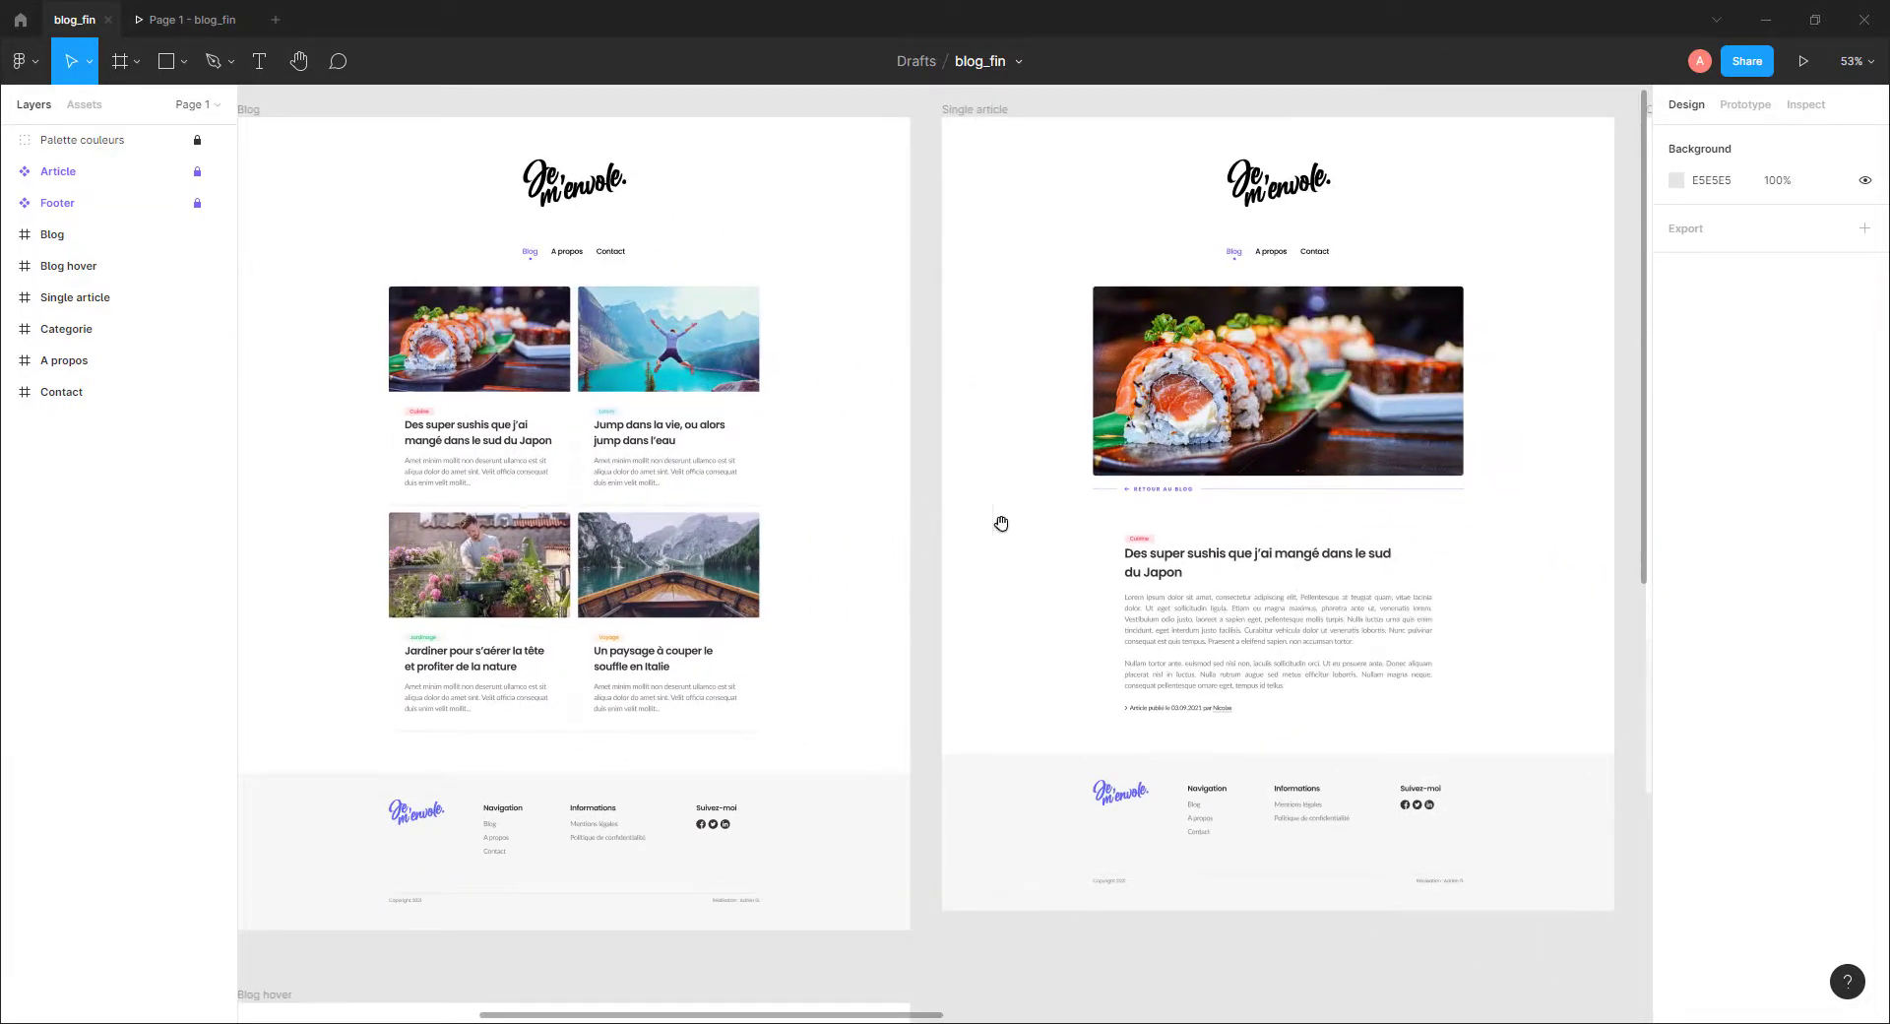
{"action": "scroll", "coordinate": [1017, 582], "scroll_direction": "right", "scroll_amount": 5}
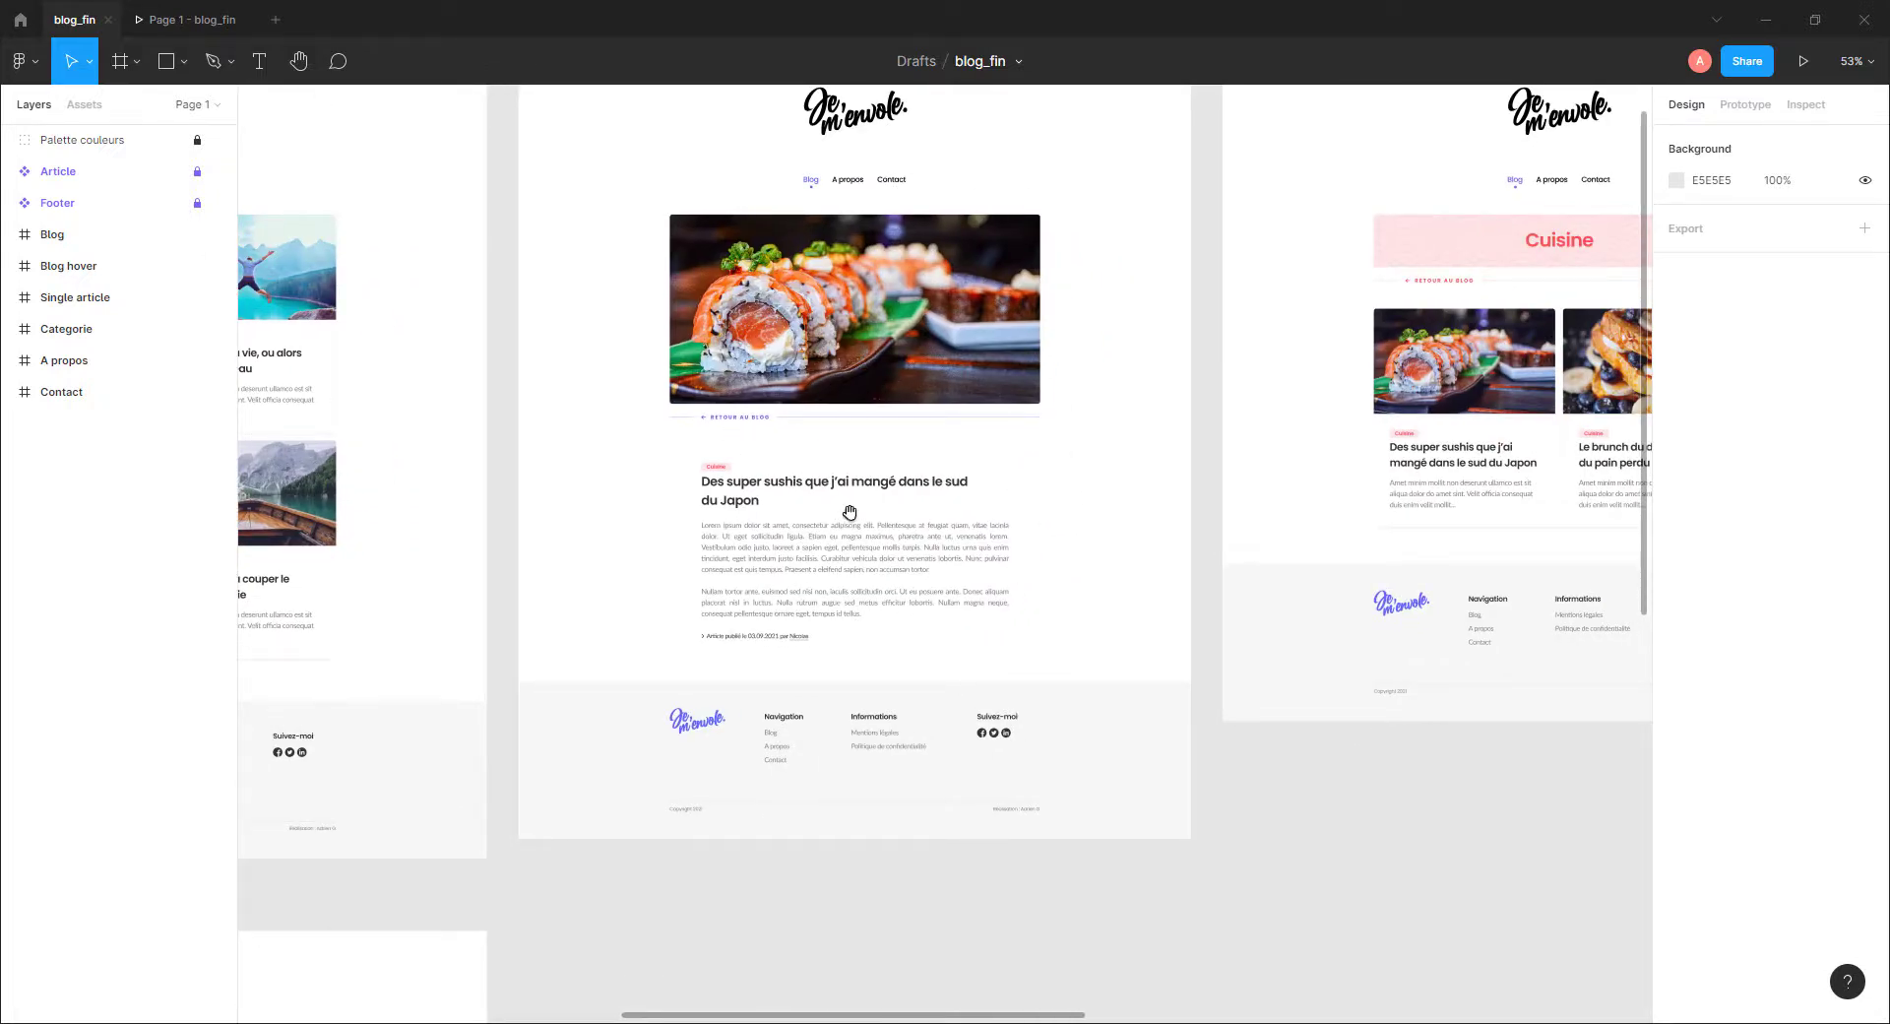
{"action": "scroll", "coordinate": [1220, 540], "scroll_direction": "right", "scroll_amount": 7}
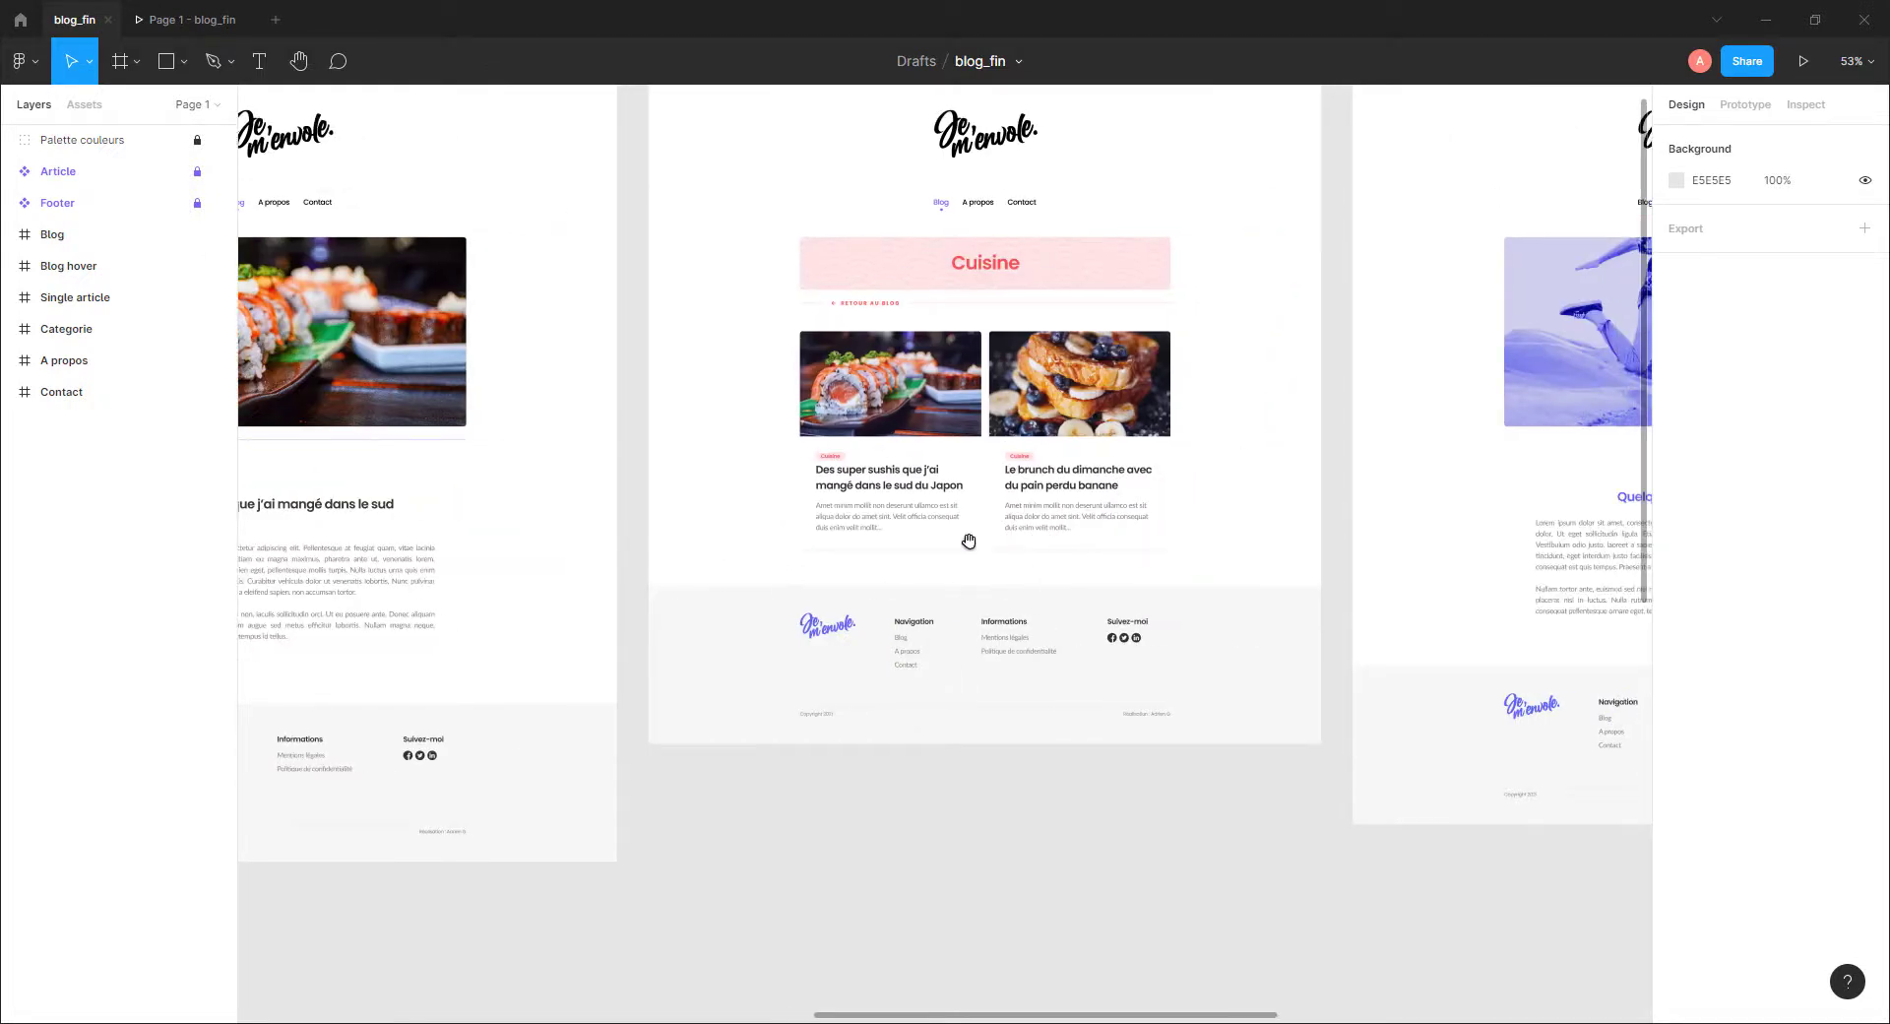
{"action": "left_click_drag", "start_coordinate": [1201, 536], "coordinate": [1059, 594]}
{"action": "scroll", "coordinate": [874, 442], "scroll_direction": "left", "scroll_amount": 5}
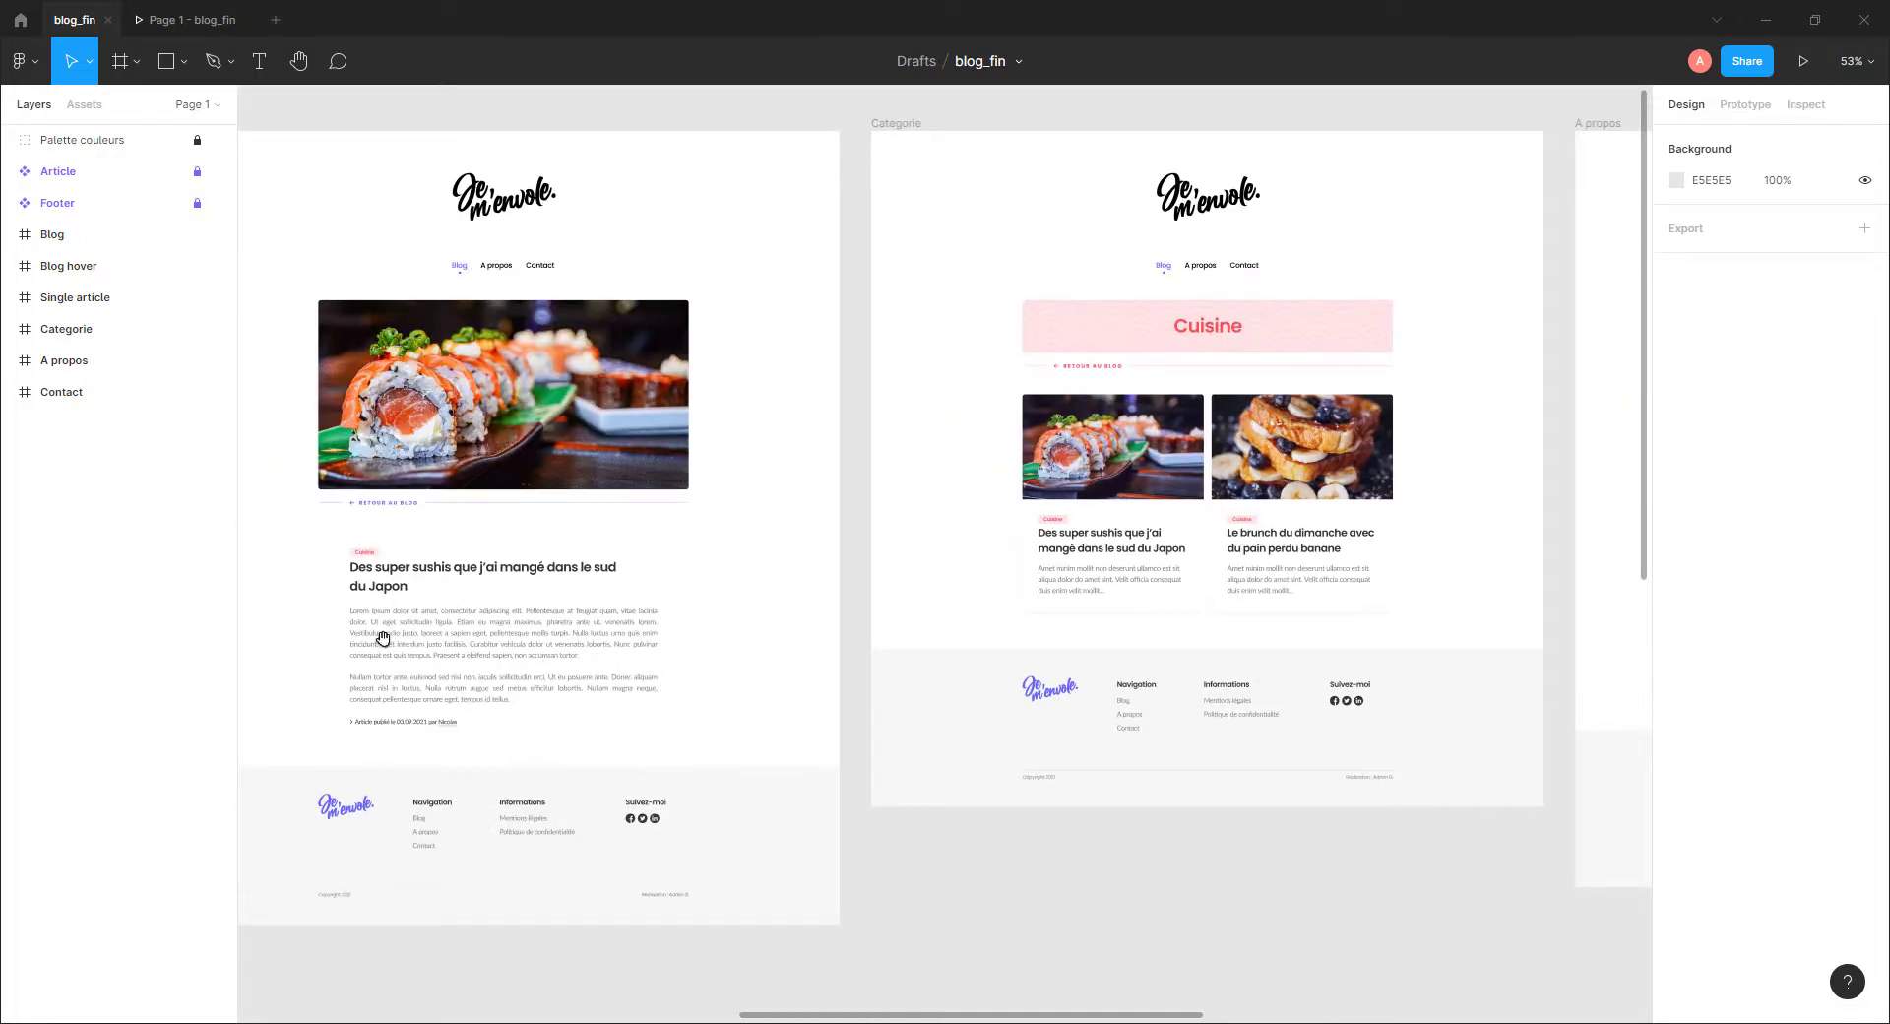
{"action": "left_click_drag", "start_coordinate": [1284, 499], "coordinate": [679, 483]}
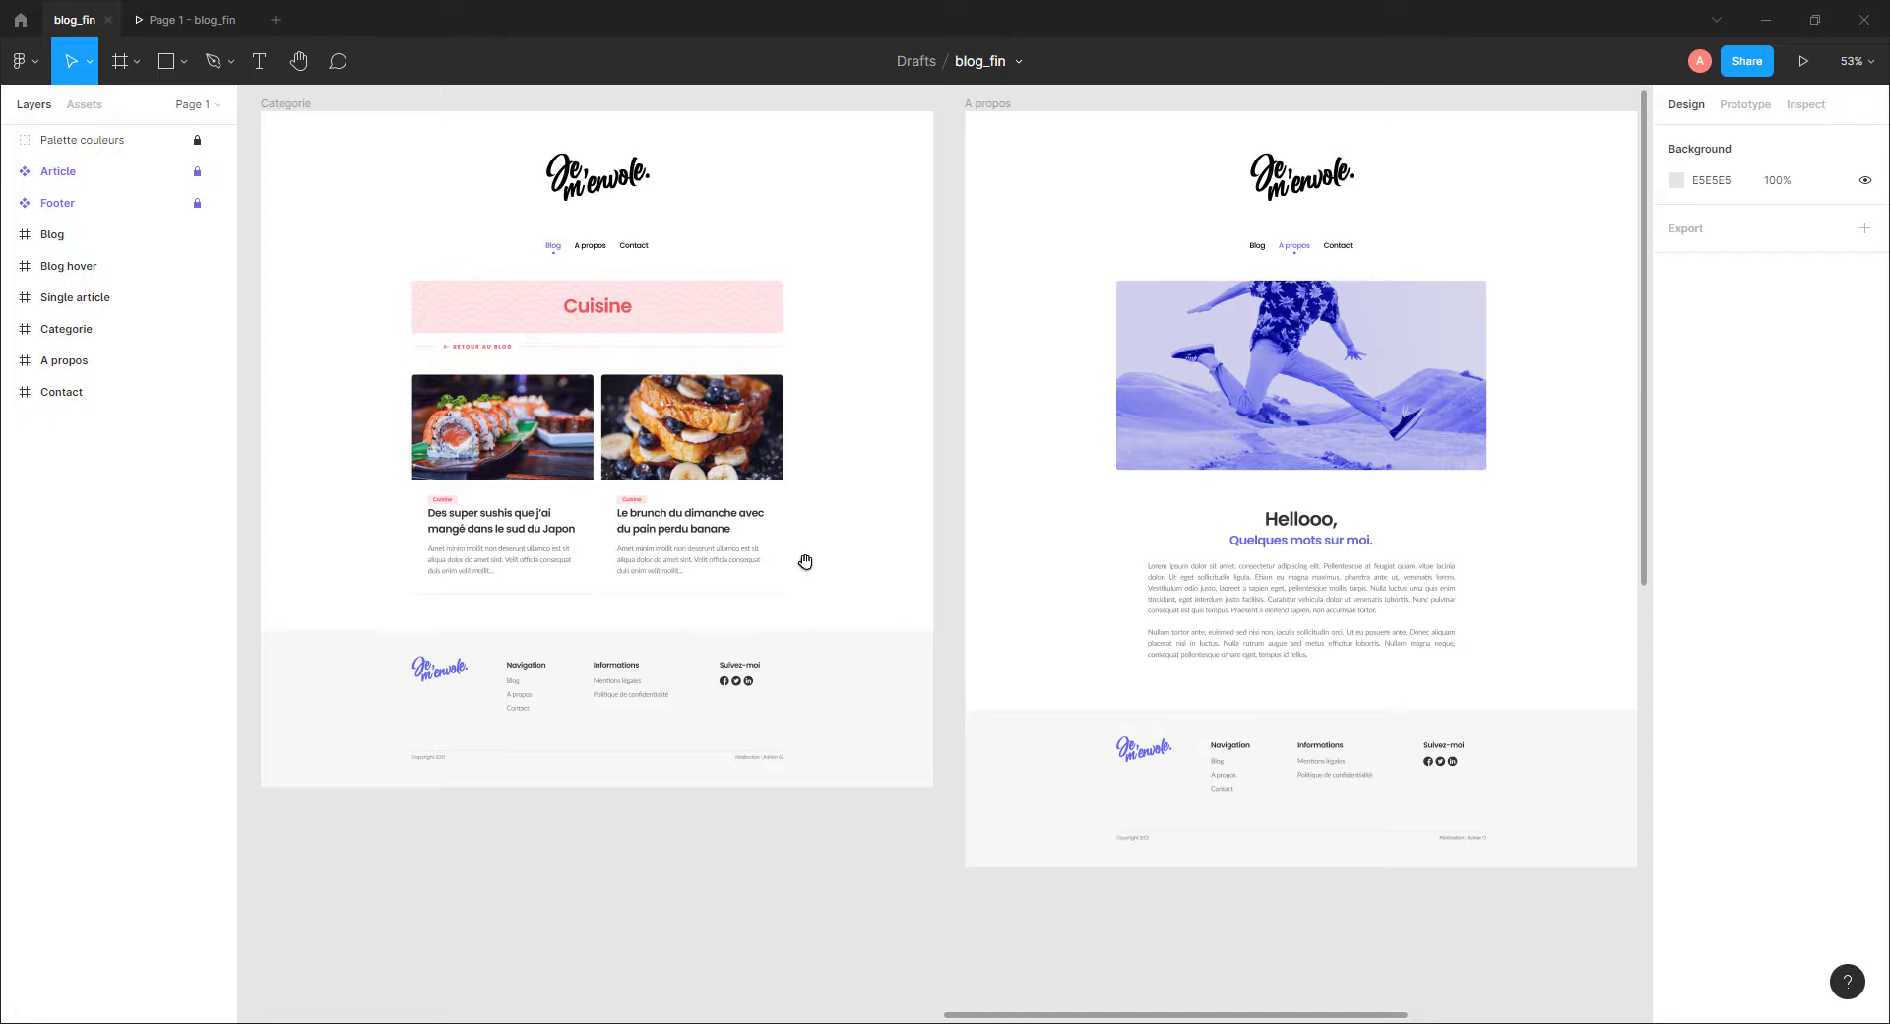
{"action": "left_click_drag", "start_coordinate": [1332, 587], "coordinate": [771, 603]}
{"action": "left_click_drag", "start_coordinate": [1370, 582], "coordinate": [797, 561]}
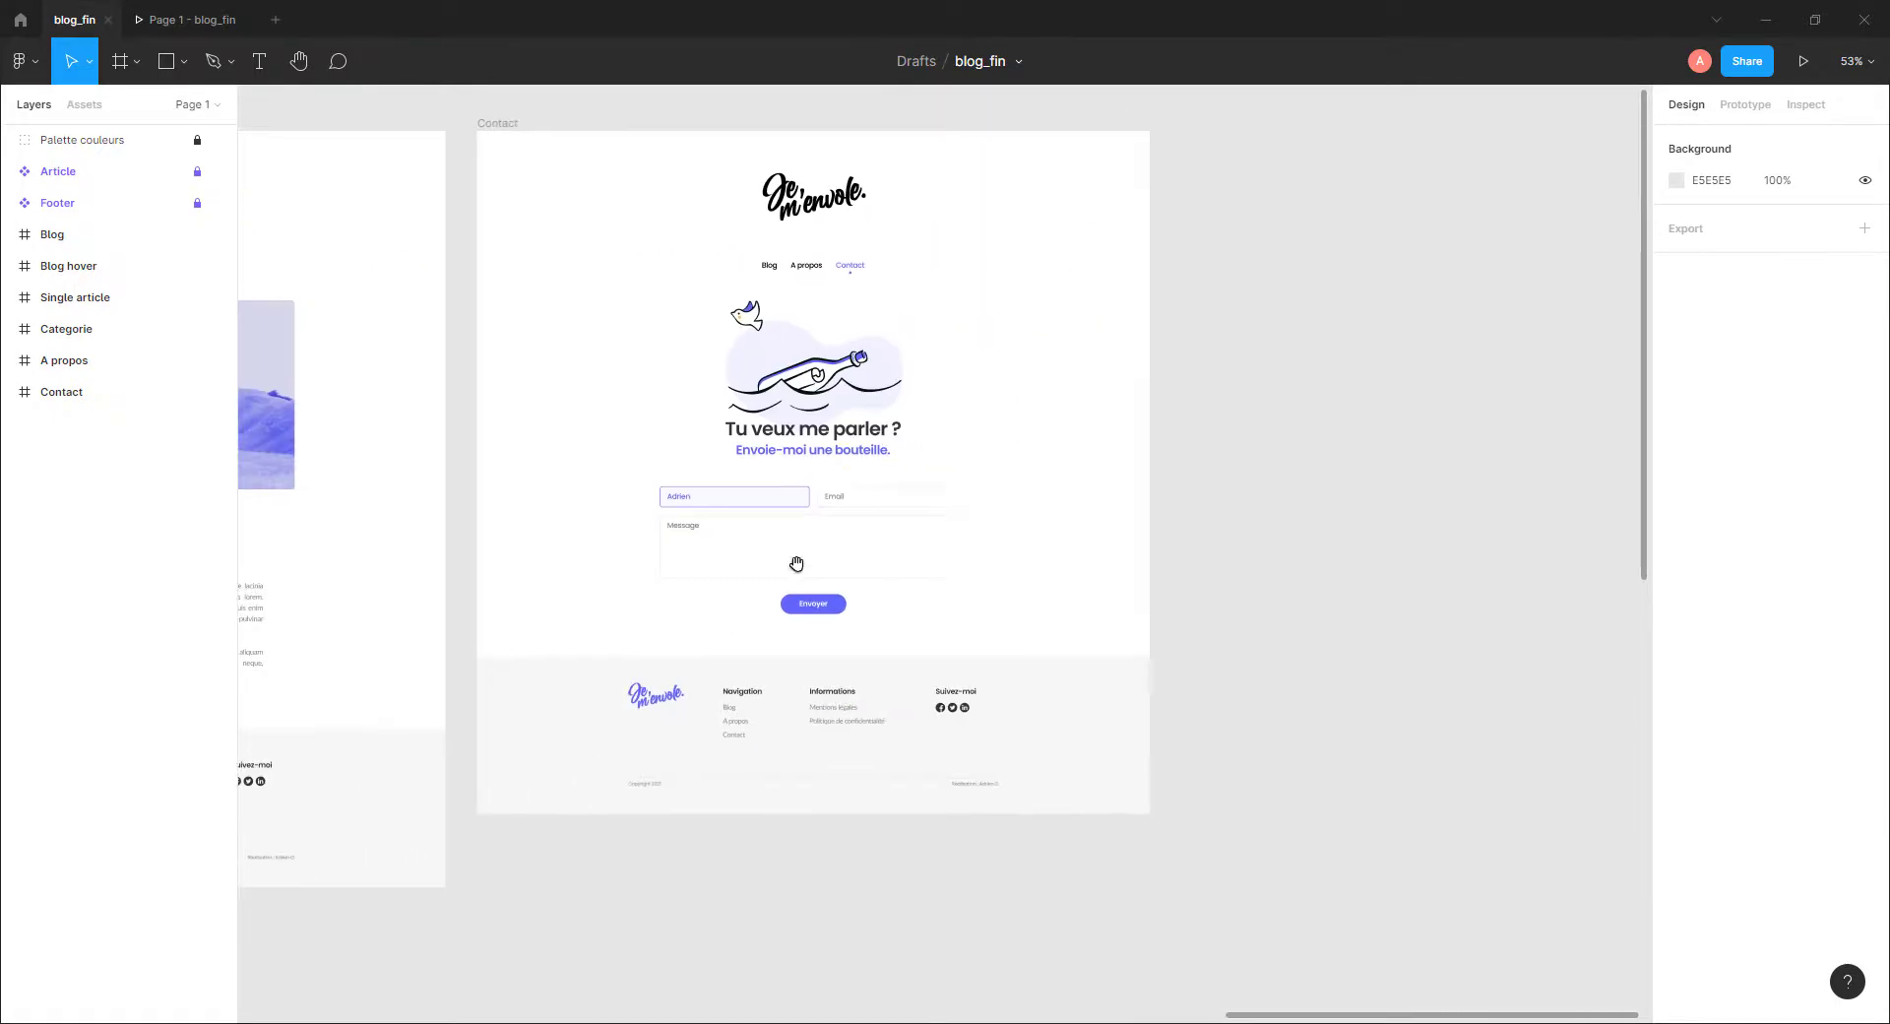
{"action": "left_click_drag", "start_coordinate": [949, 640], "coordinate": [1129, 639]}
{"action": "scroll", "coordinate": [1129, 639], "scroll_direction": "left", "scroll_amount": 10}
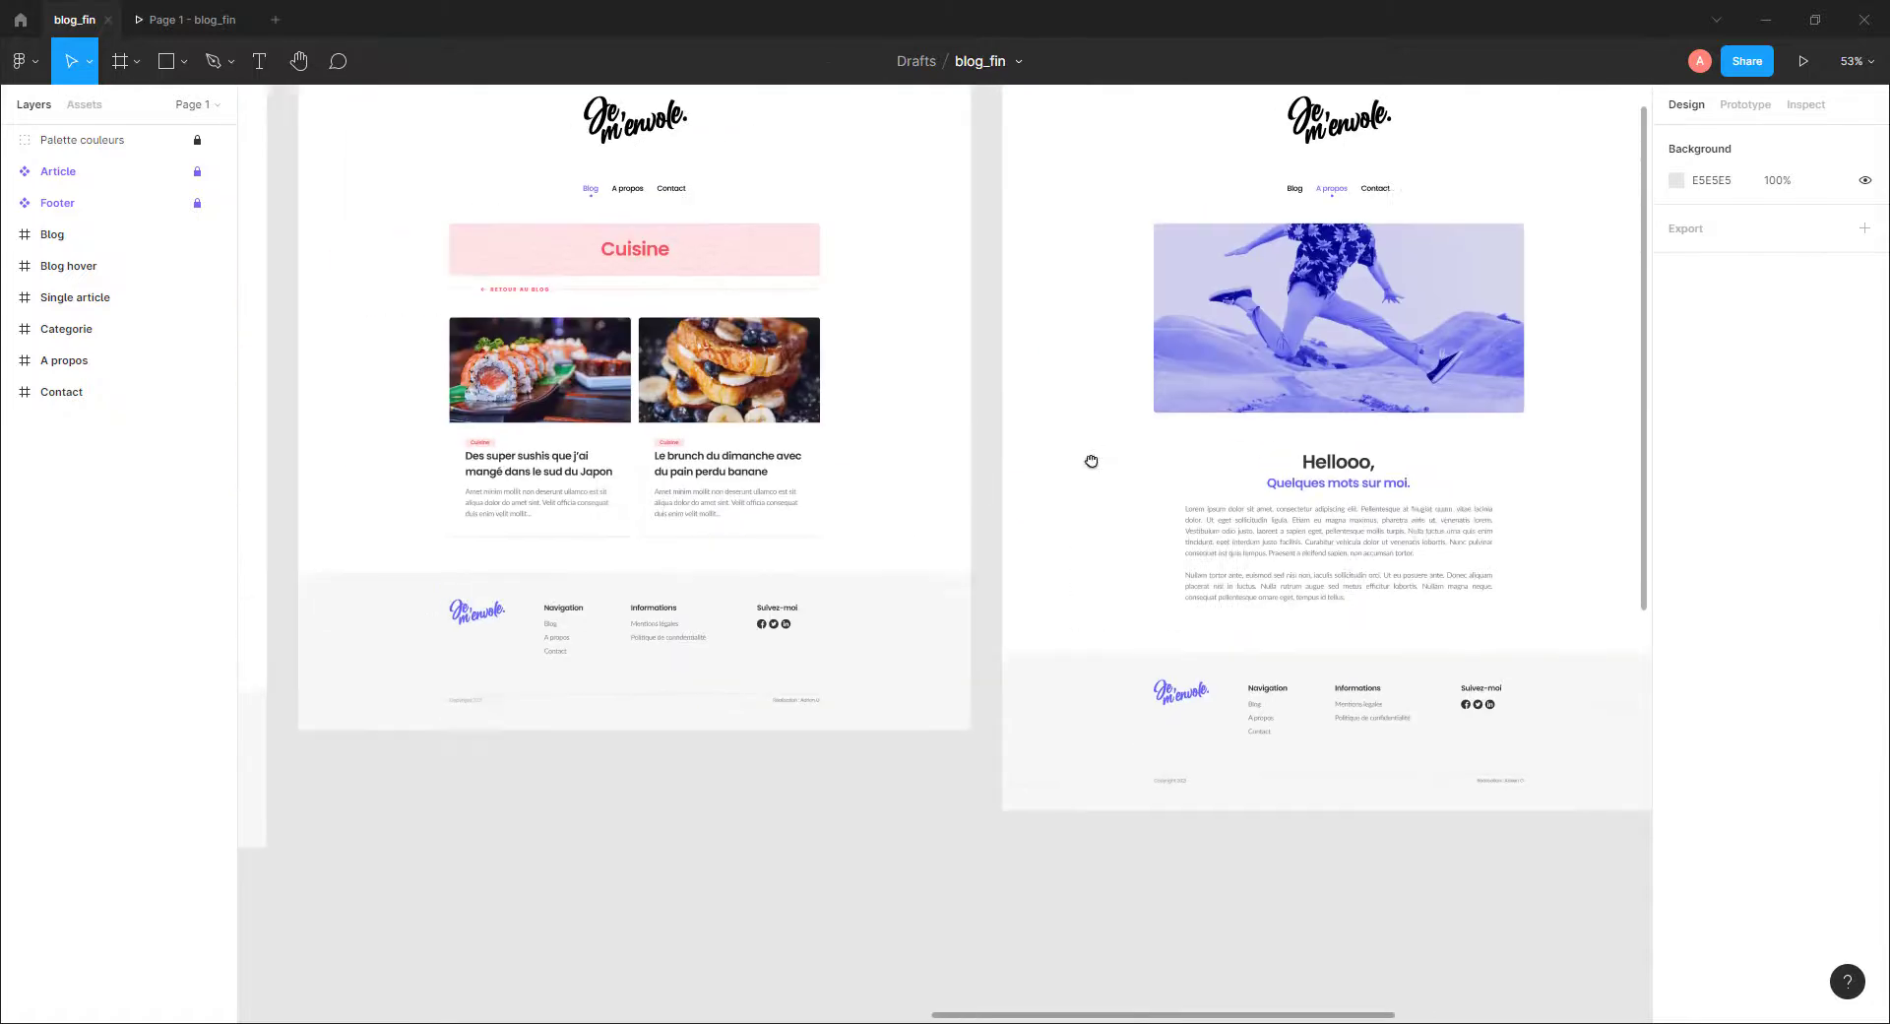
- Examine the Footer and Article components, the colour palette and the overall arrangement of the page frames
{"action": "scroll", "coordinate": [807, 507], "scroll_direction": "down", "scroll_amount": 3}
{"action": "scroll", "coordinate": [807, 507], "scroll_direction": "down", "scroll_amount": 2}
{"action": "left_click_drag", "start_coordinate": [735, 590], "coordinate": [1224, 485]}
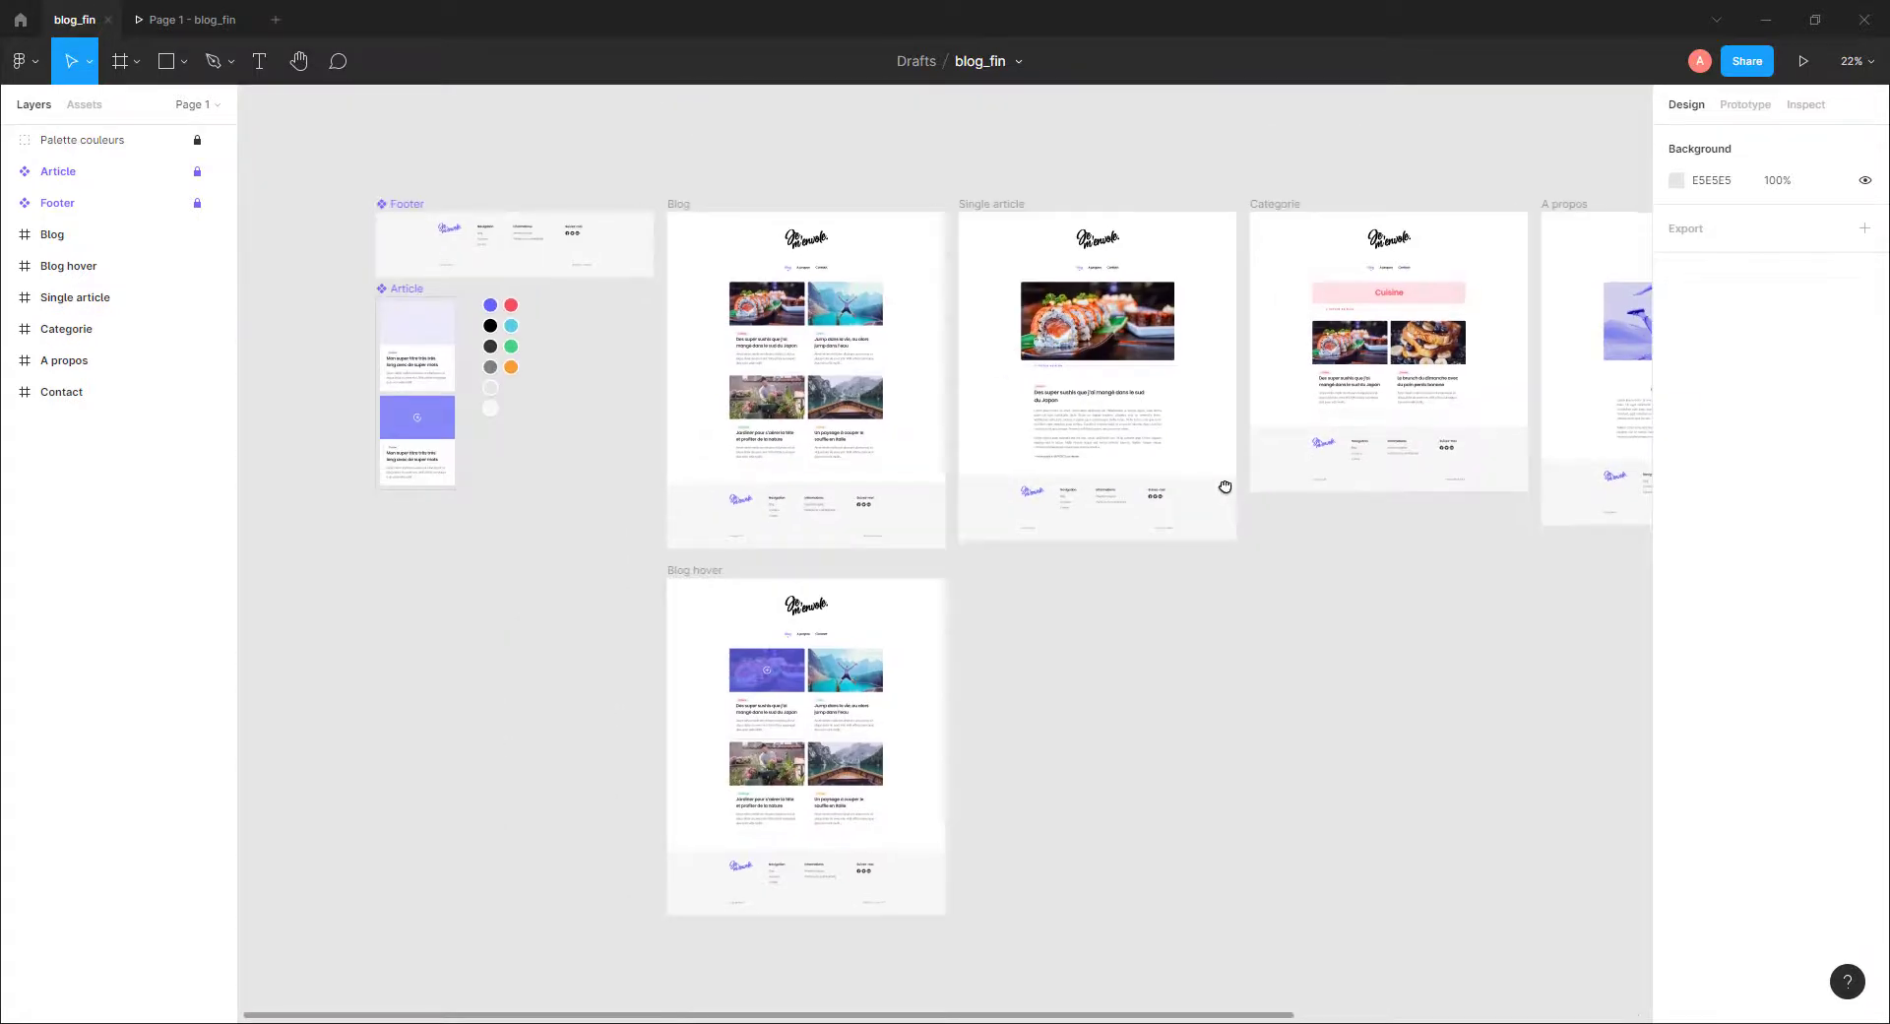
{"action": "left_click_drag", "start_coordinate": [1026, 460], "coordinate": [836, 546]}
{"action": "scroll", "coordinate": [777, 488], "scroll_direction": "up", "scroll_amount": 5}
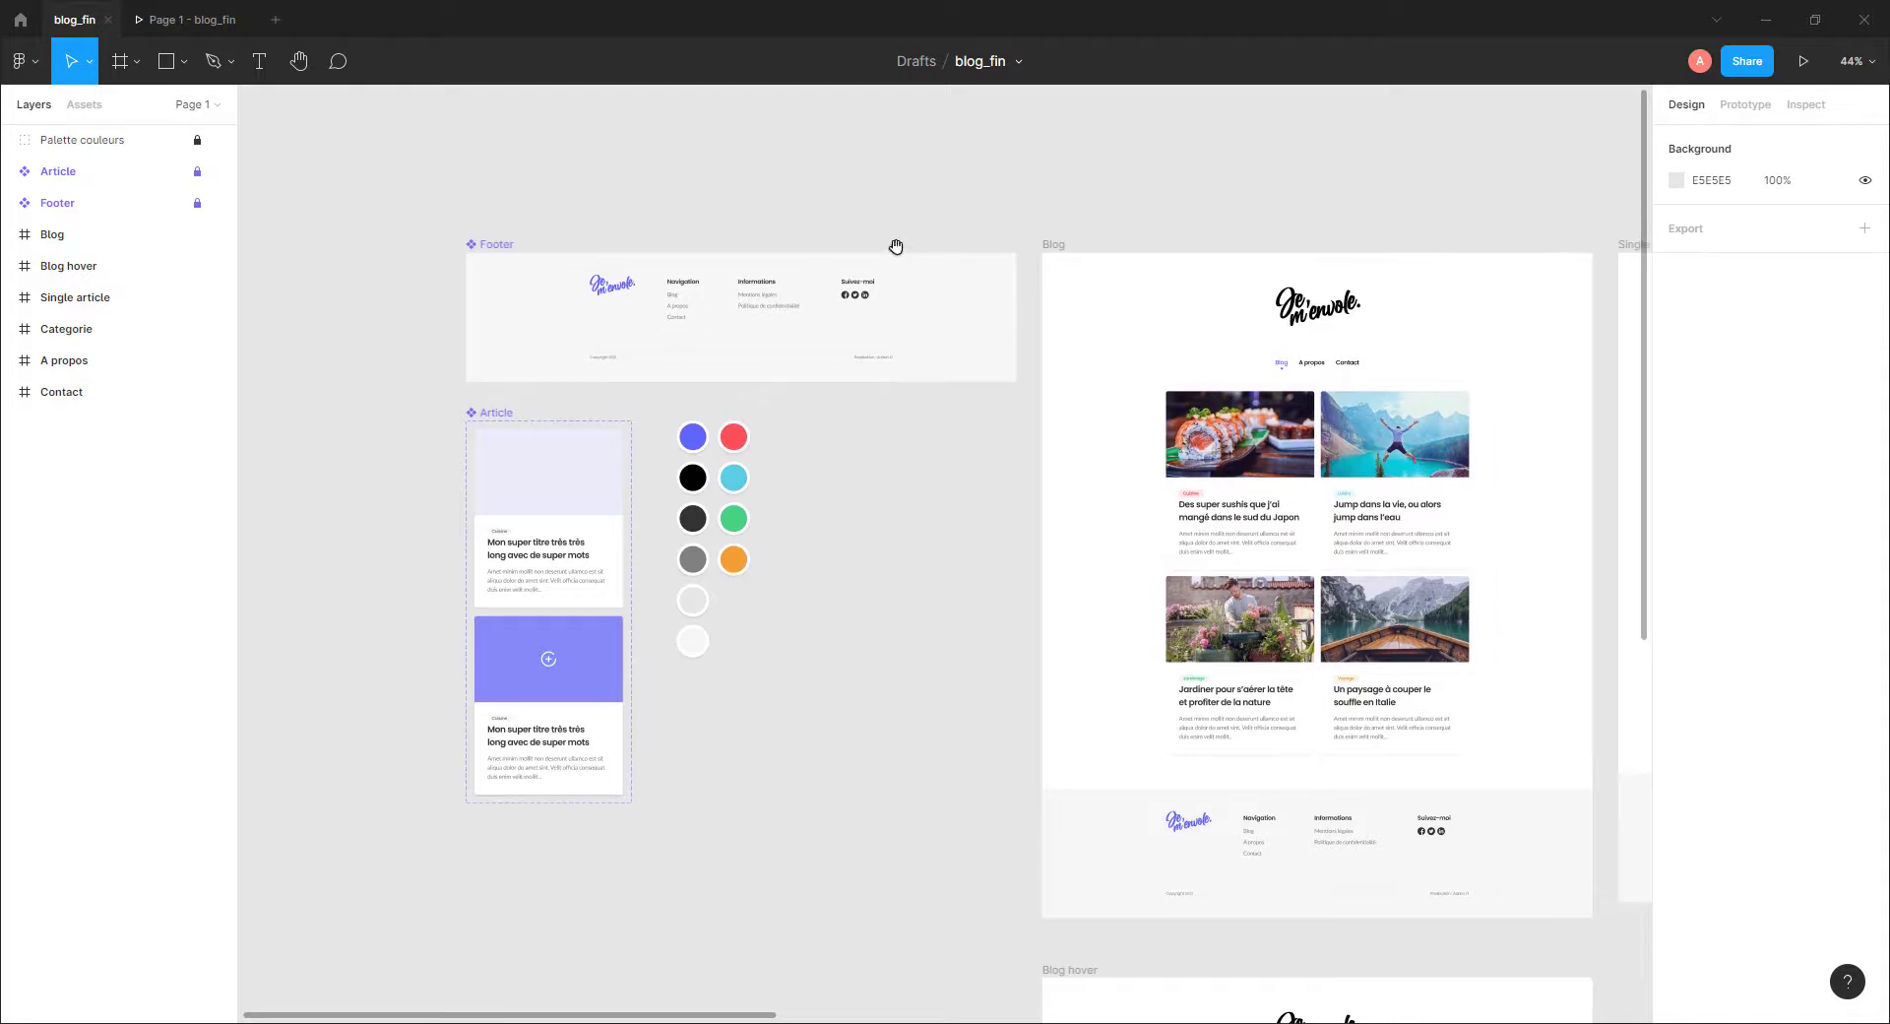
{"action": "left_click_drag", "start_coordinate": [1329, 567], "coordinate": [807, 443]}
{"action": "left_click_drag", "start_coordinate": [1296, 506], "coordinate": [1082, 409]}
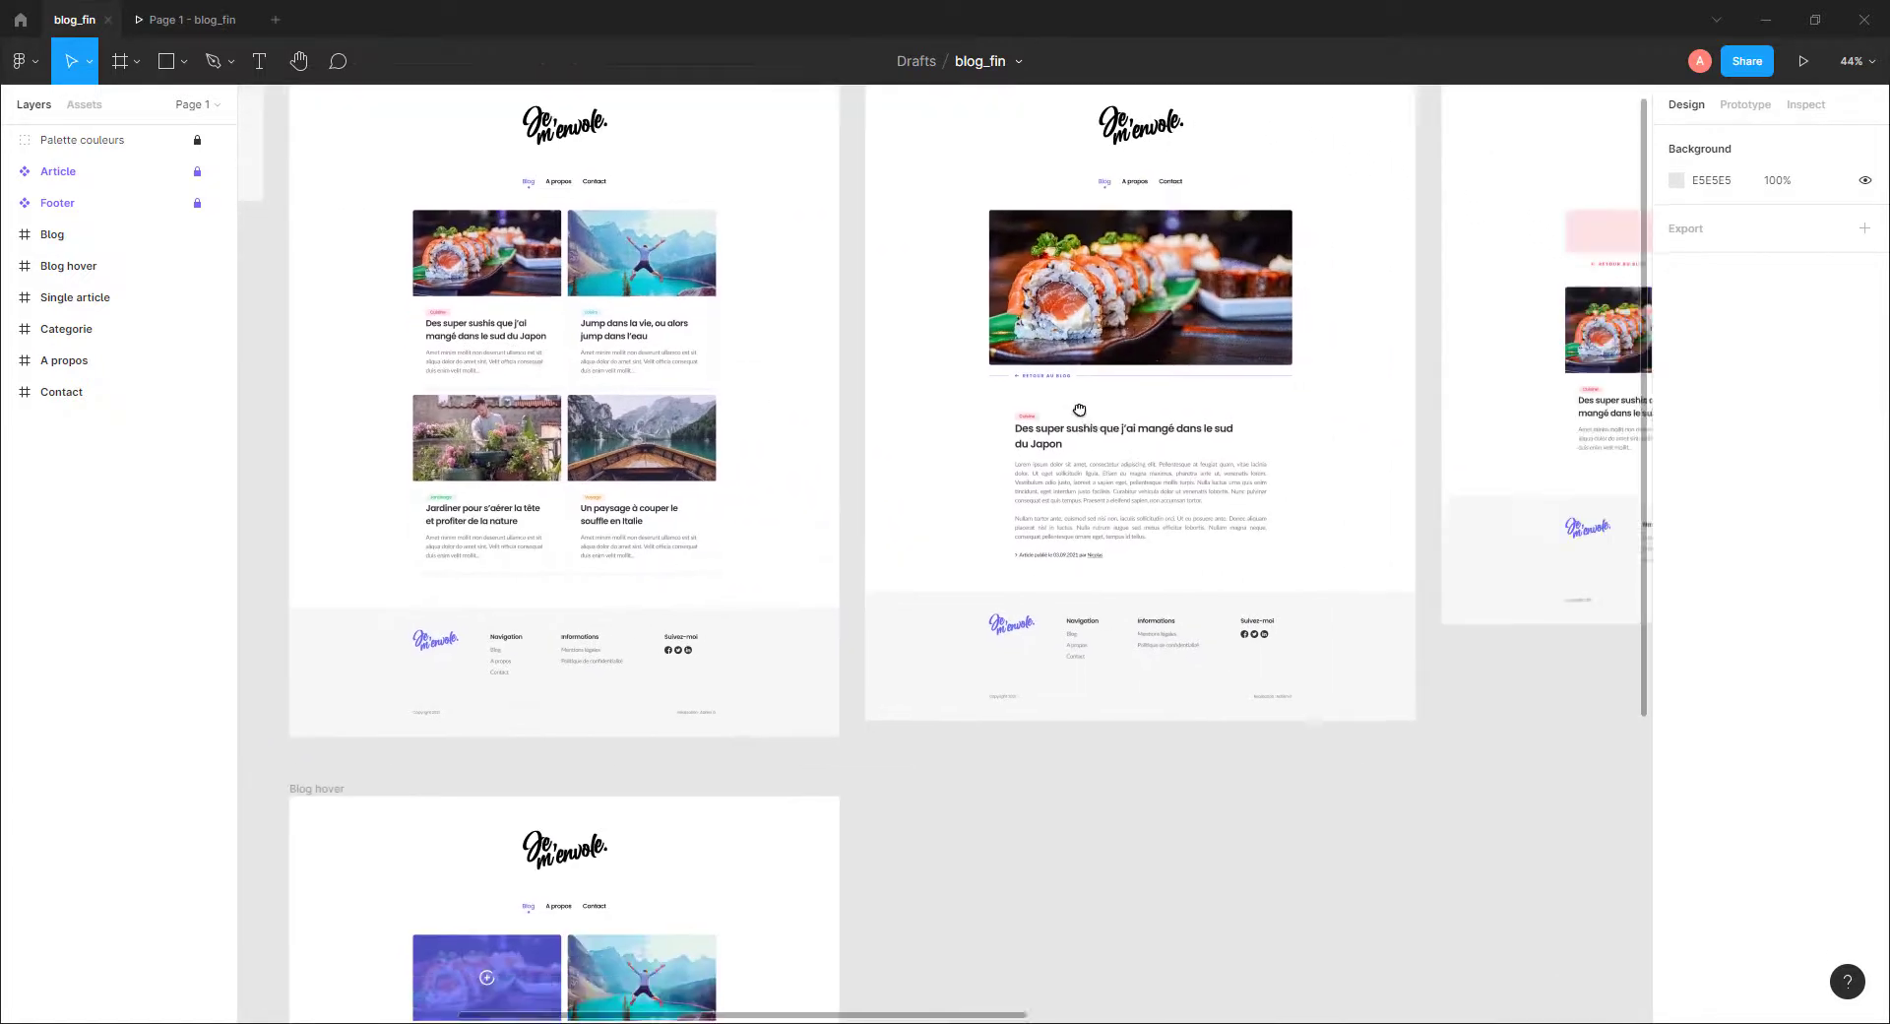
{"action": "left_click_drag", "start_coordinate": [1261, 597], "coordinate": [1093, 489]}
{"action": "scroll", "coordinate": [1093, 488], "scroll_direction": "down", "scroll_amount": 8}
{"action": "scroll", "coordinate": [1100, 543], "scroll_direction": "right", "scroll_amount": 5}
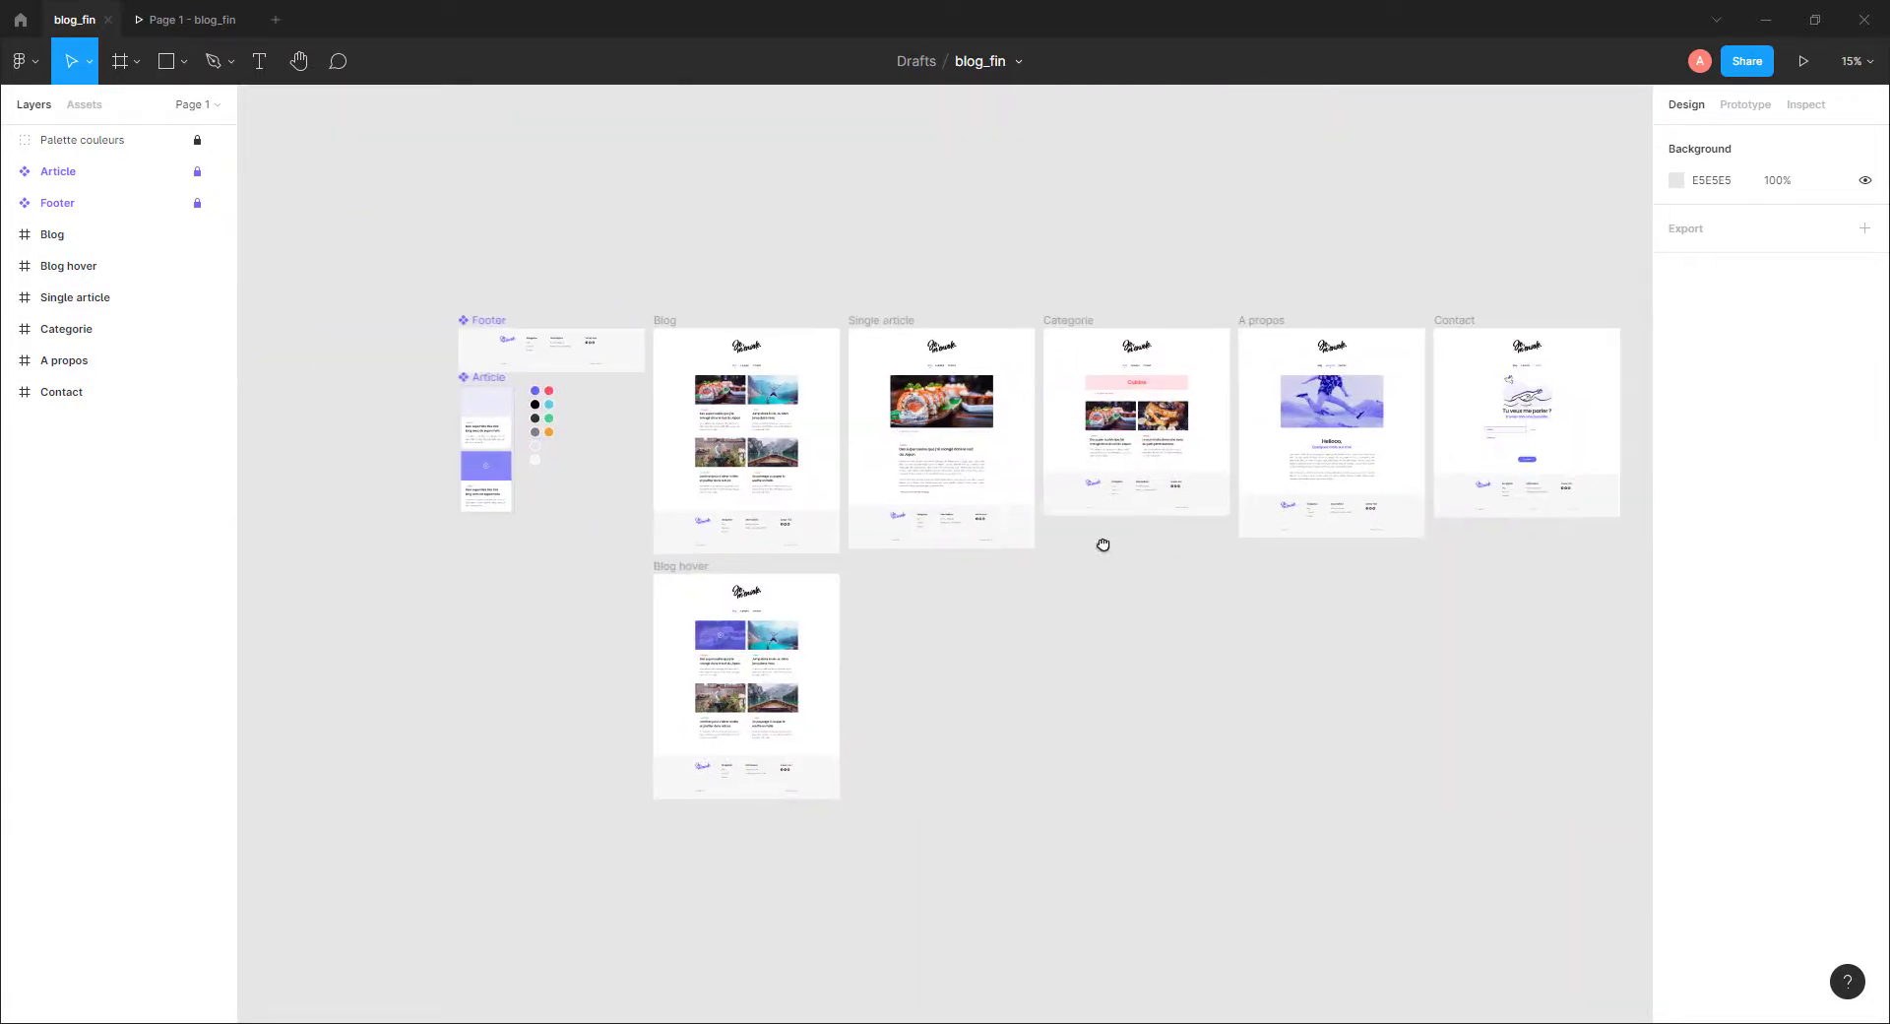
- Open the Page 1 - blog_fin prototype and view the sushi article's page from the blog
{"action": "left_click", "coordinate": [218, 20]}
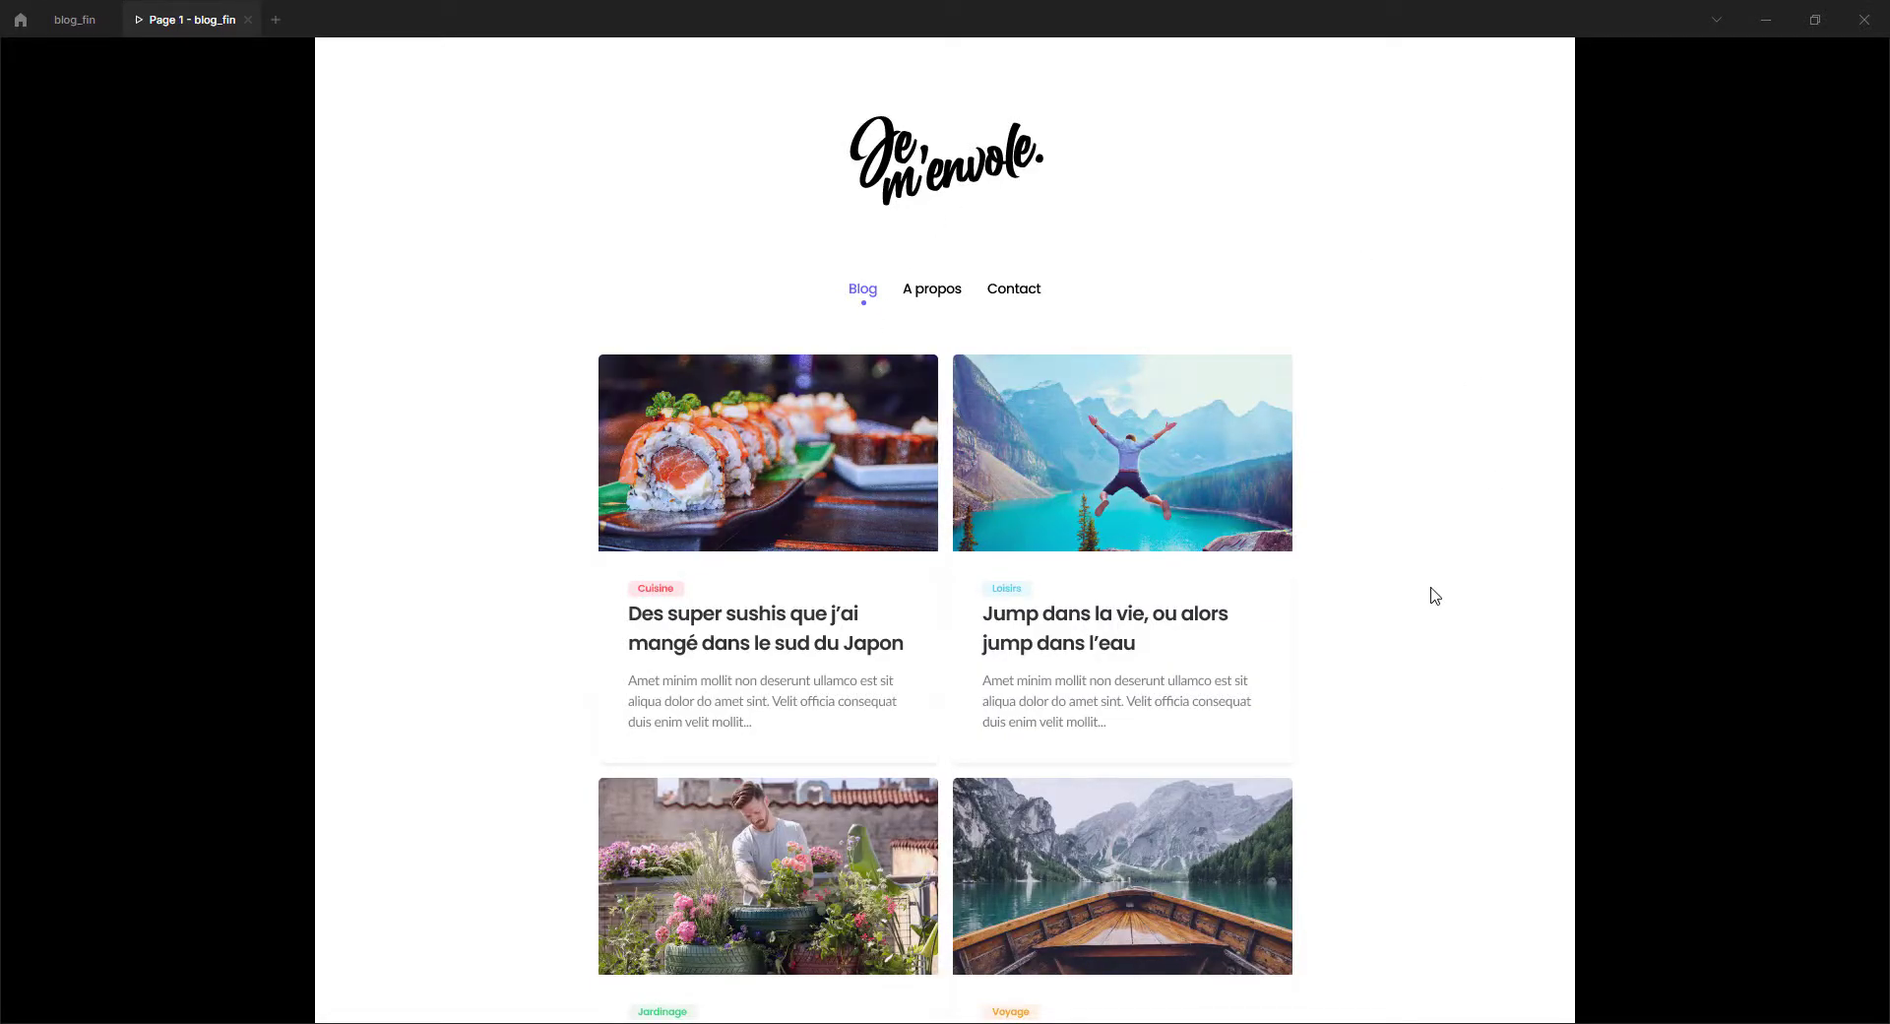
{"action": "left_click", "coordinate": [813, 551]}
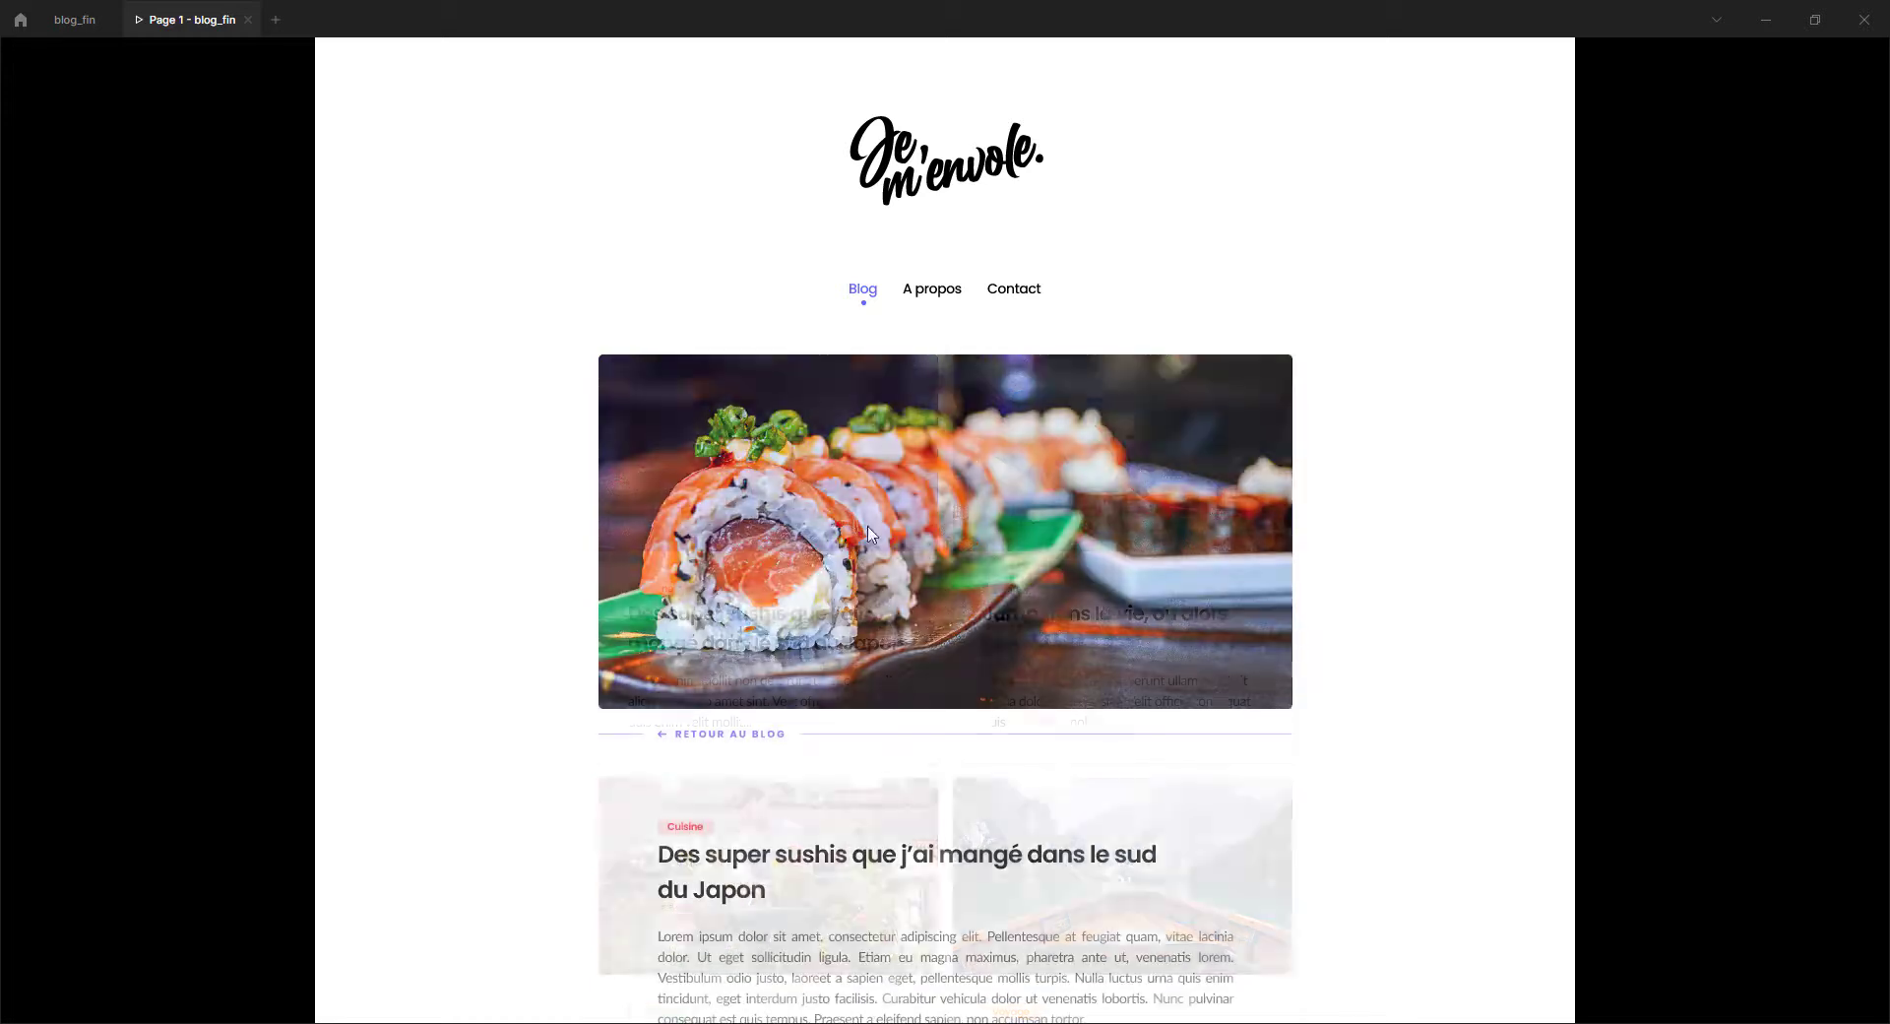
{"action": "scroll", "coordinate": [1067, 595], "scroll_direction": "down", "scroll_amount": 5}
{"action": "scroll", "coordinate": [1006, 591], "scroll_direction": "up", "scroll_amount": 5}
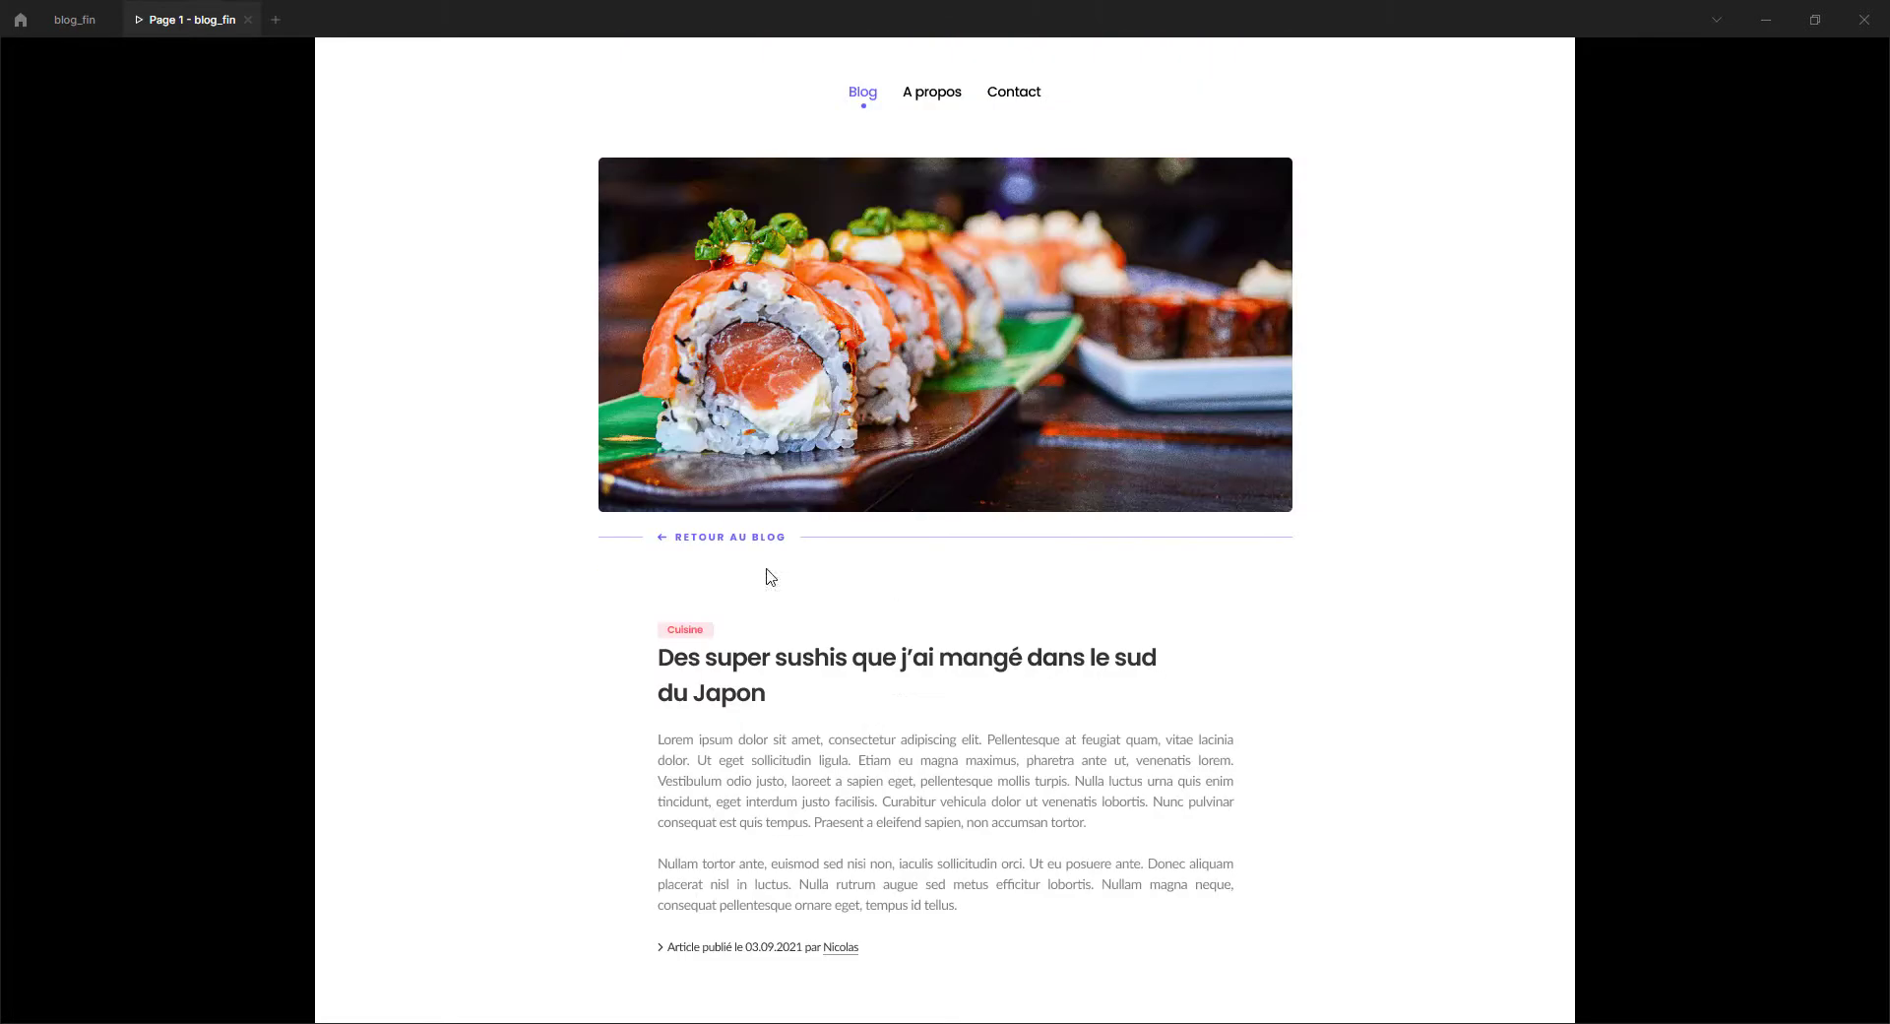
- View the prototype's Cuisine category page from the article's tag and return to the blog
{"action": "left_click", "coordinate": [687, 630]}
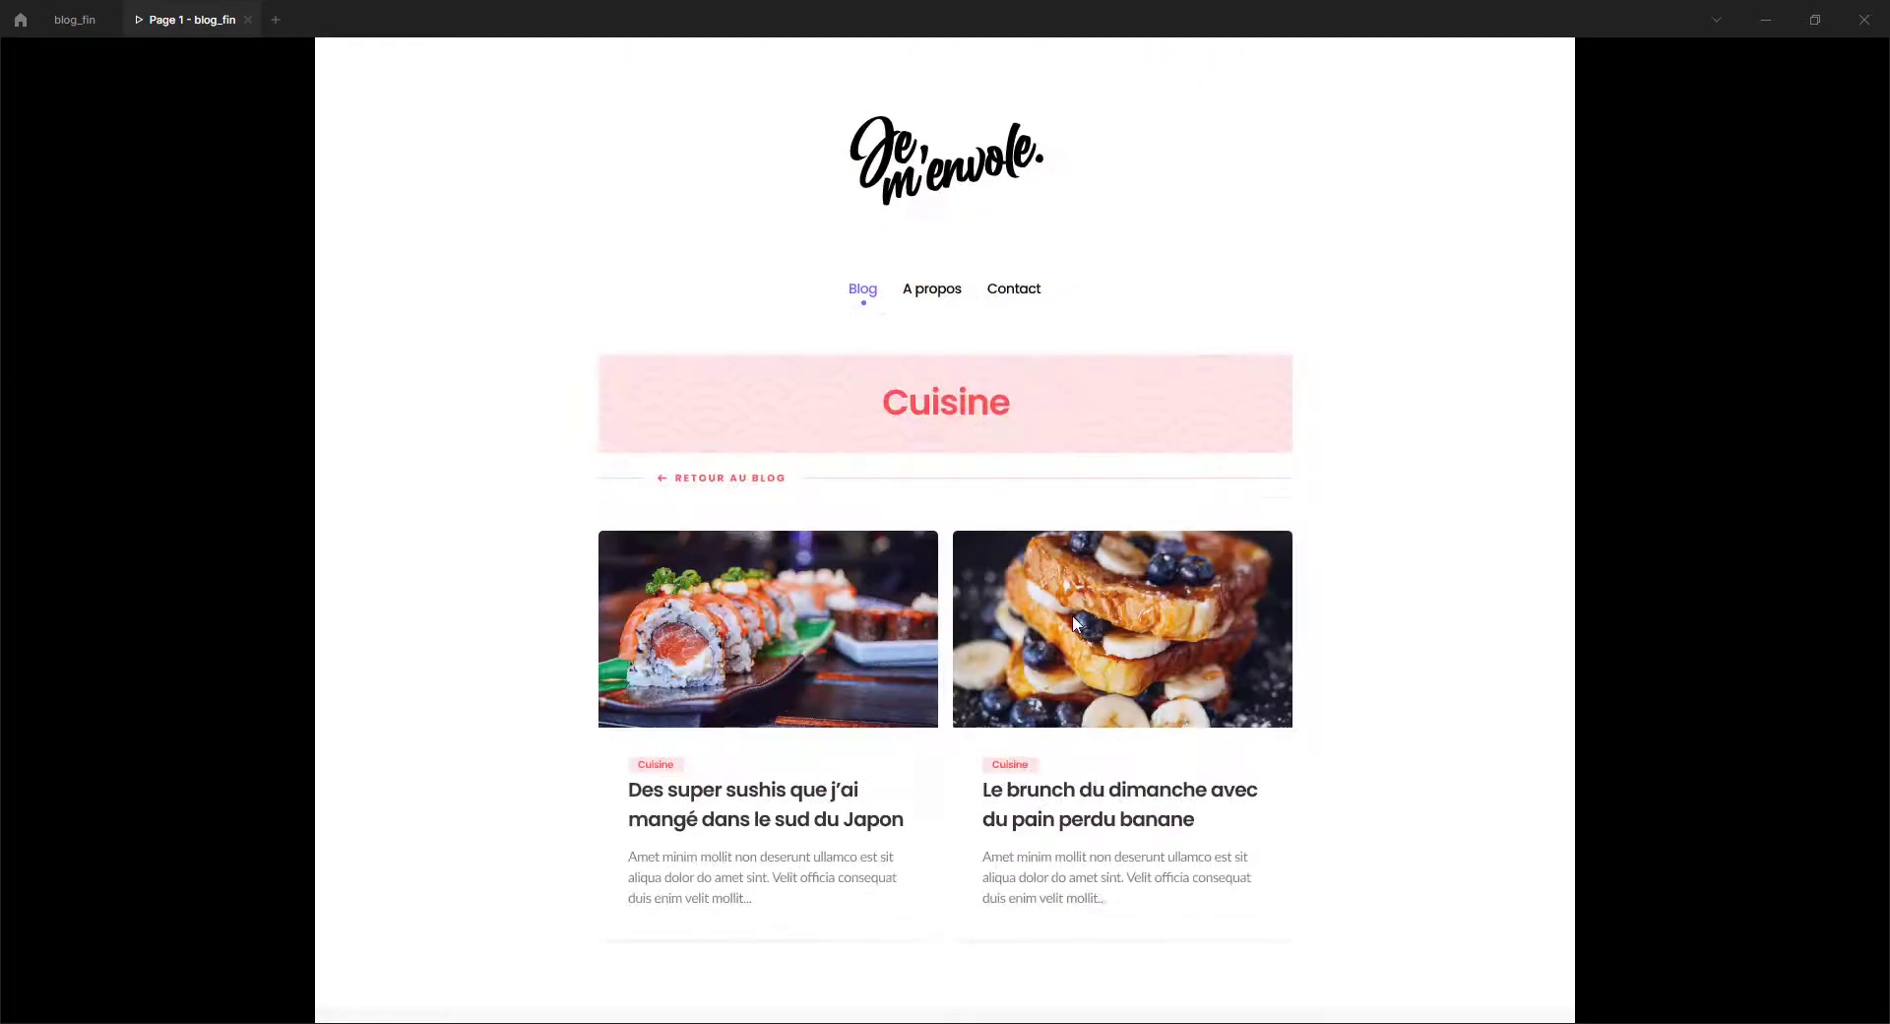
{"action": "scroll", "coordinate": [1075, 622], "scroll_direction": "down", "scroll_amount": 3}
{"action": "scroll", "coordinate": [1072, 622], "scroll_direction": "up", "scroll_amount": 3}
{"action": "left_click", "coordinate": [719, 479]}
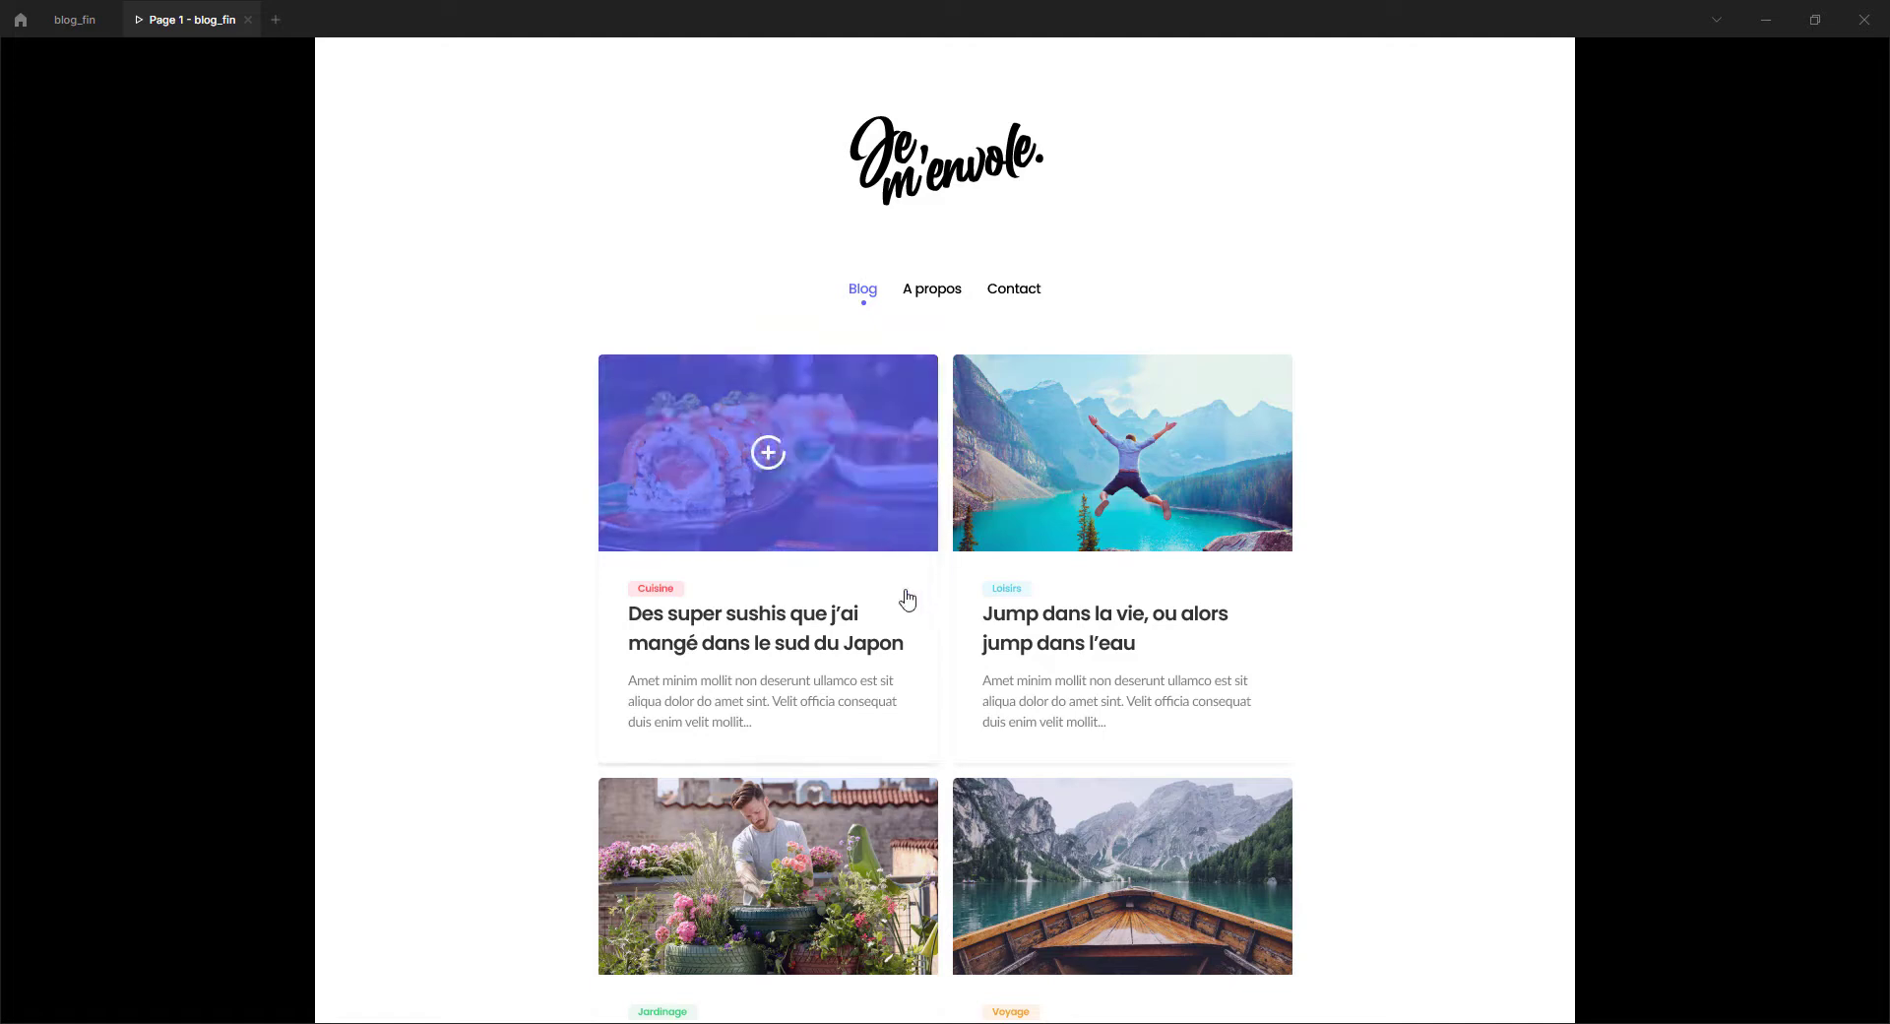
- View the prototype's A propos and Contact pages and return to the Blog page
{"action": "left_click", "coordinate": [933, 289]}
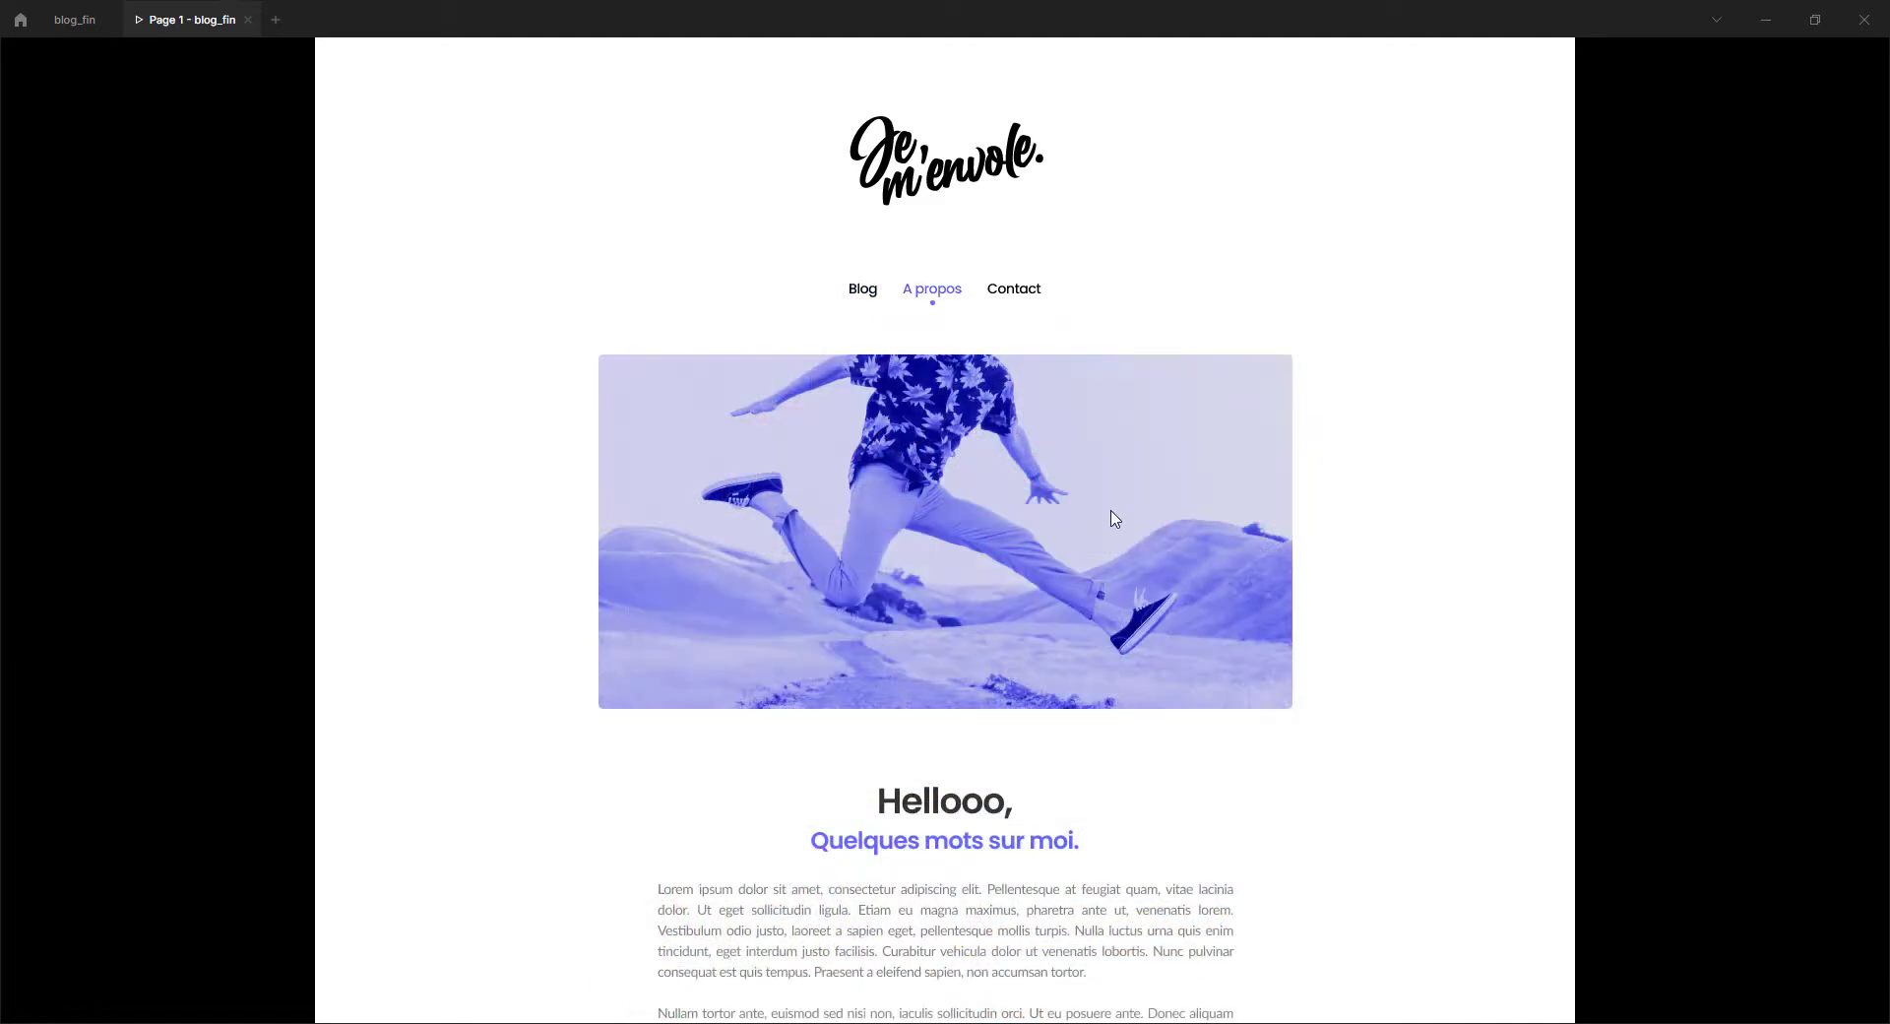
{"action": "scroll", "coordinate": [999, 511], "scroll_direction": "down", "scroll_amount": 3}
{"action": "scroll", "coordinate": [999, 512], "scroll_direction": "up", "scroll_amount": 3}
{"action": "left_click", "coordinate": [1016, 289]}
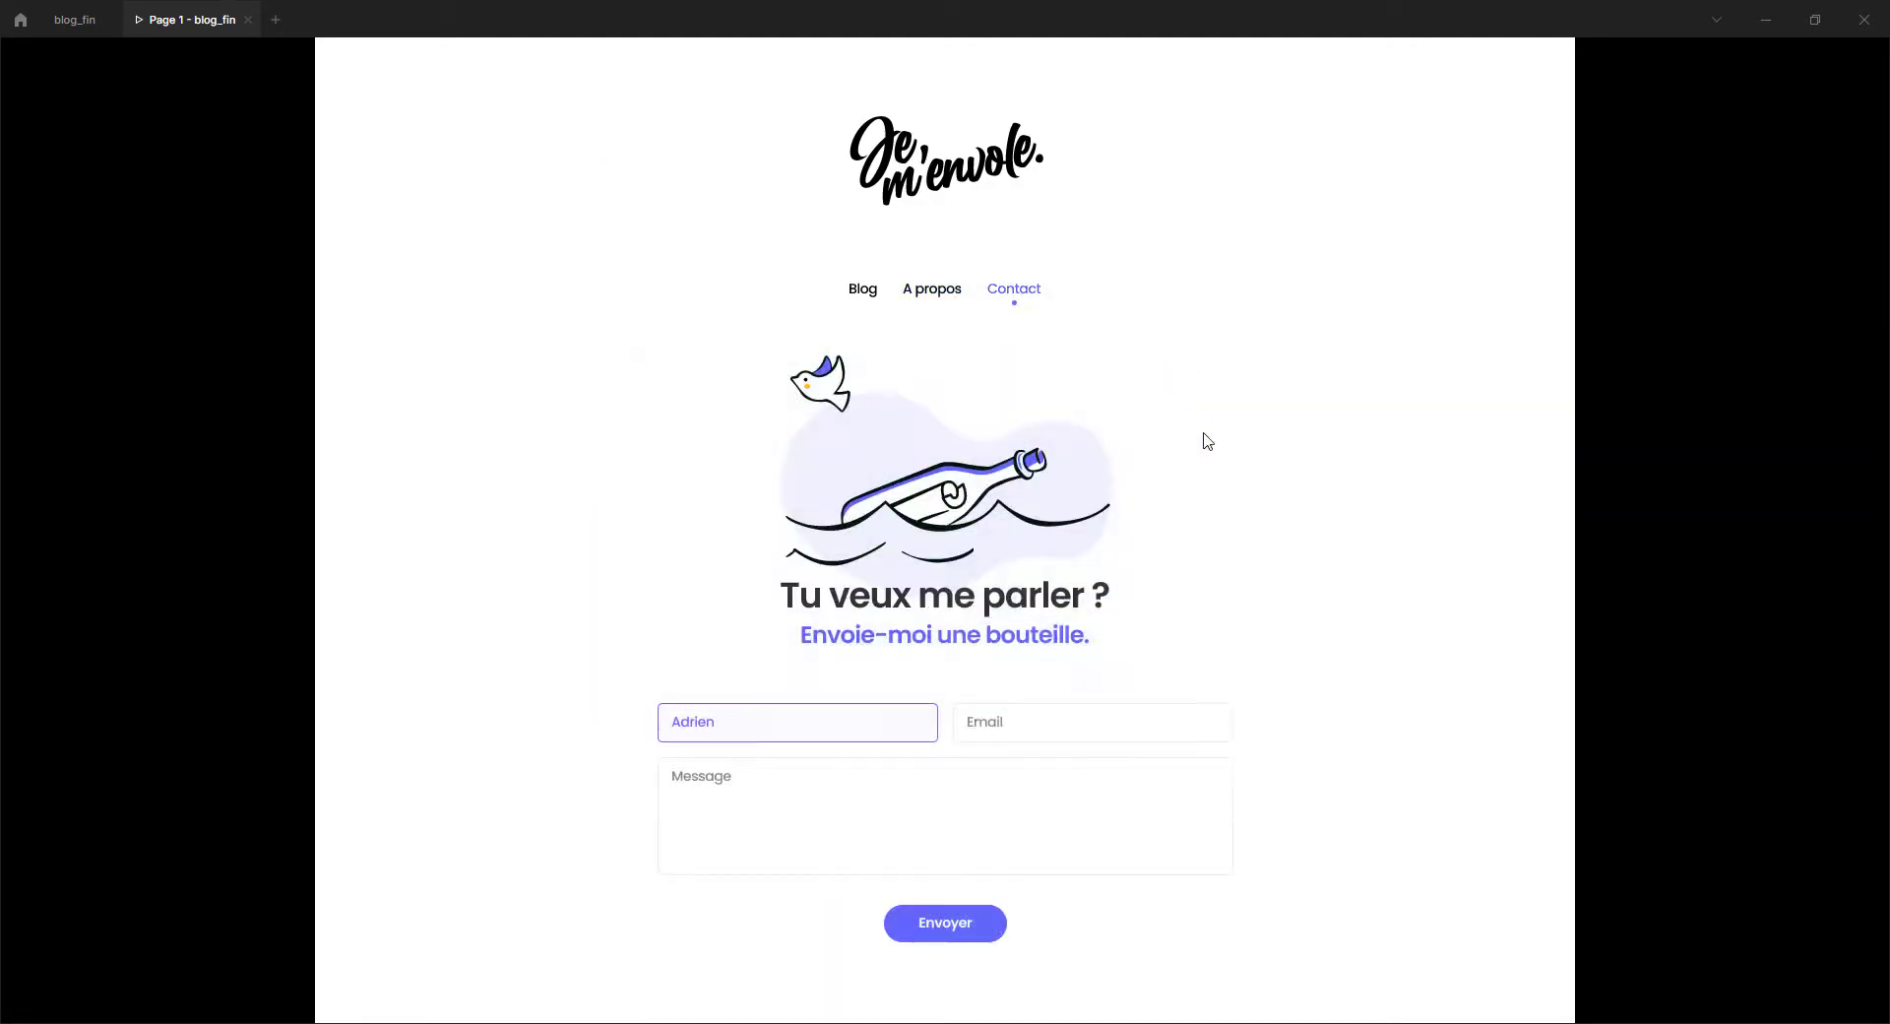
{"action": "scroll", "coordinate": [1210, 453], "scroll_direction": "down", "scroll_amount": 3}
{"action": "scroll", "coordinate": [969, 561], "scroll_direction": "up", "scroll_amount": 3}
{"action": "left_click", "coordinate": [862, 291]}
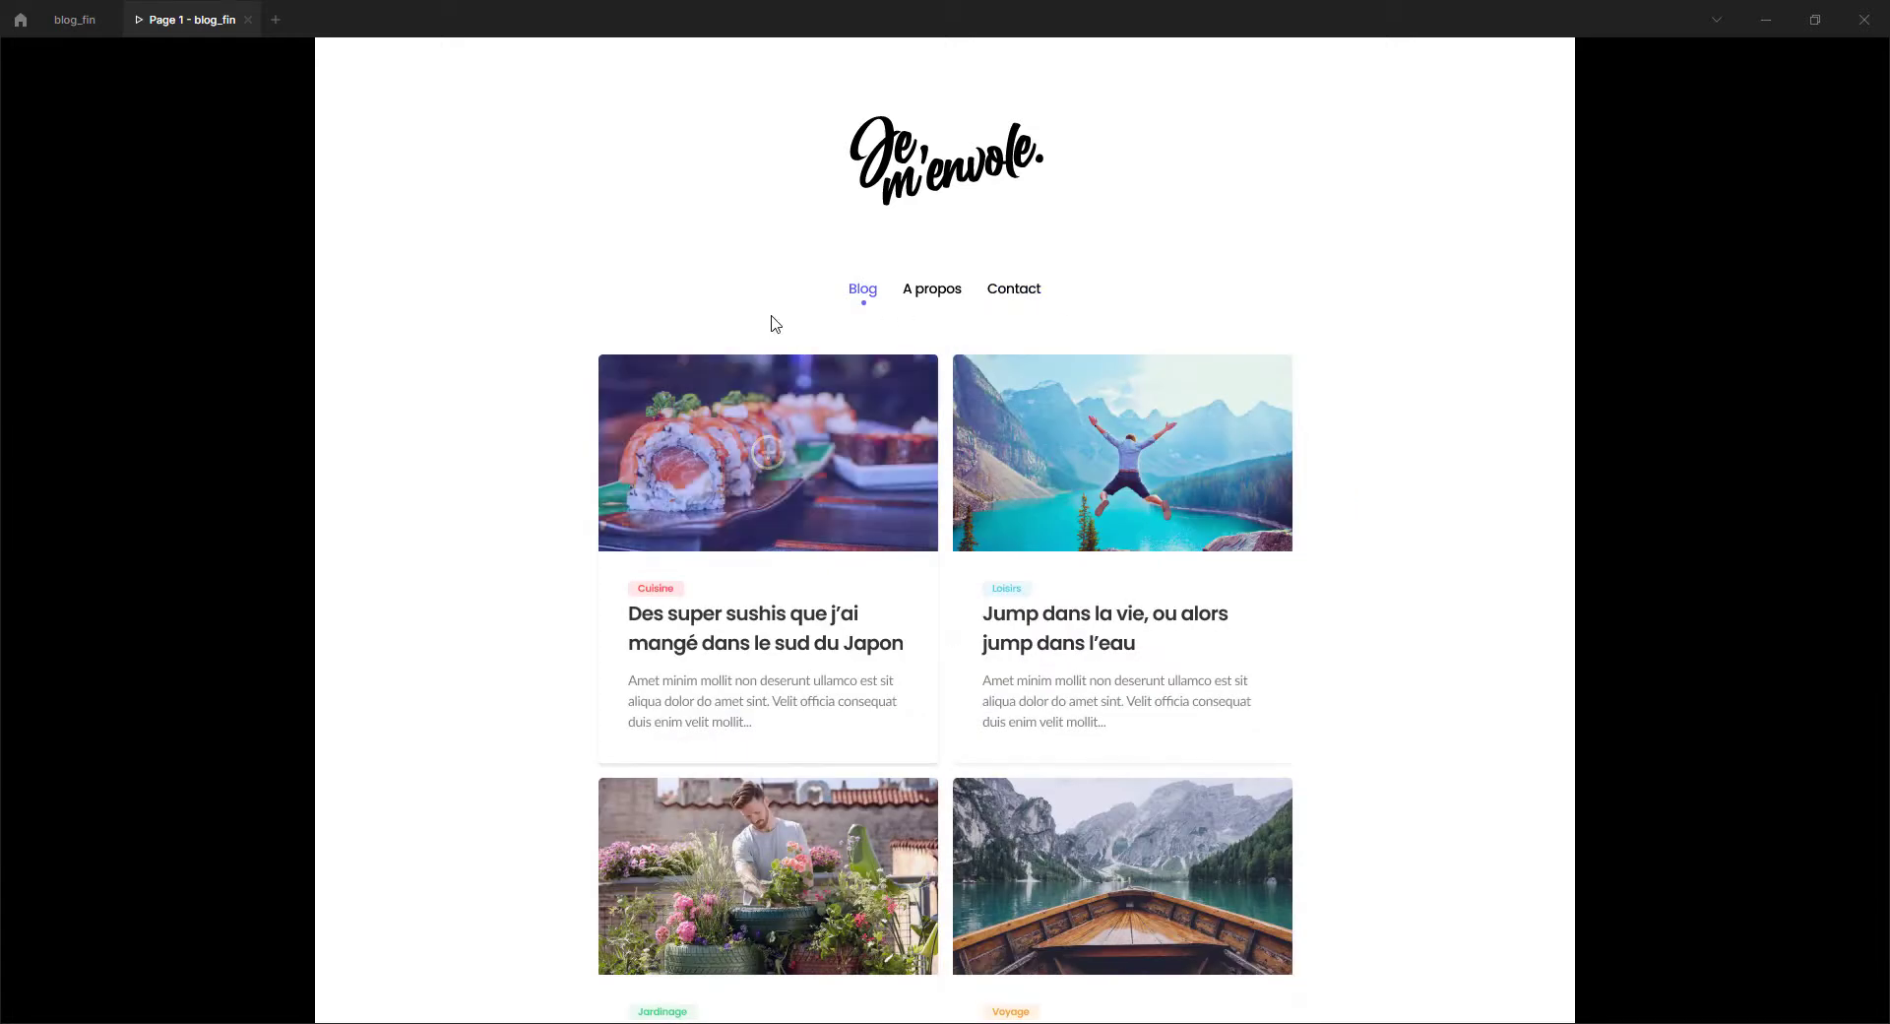
- Return to the blog_fin design file, switch to Chrome and review the integrated frontpage.html down to its footer
{"action": "left_click", "coordinate": [74, 19]}
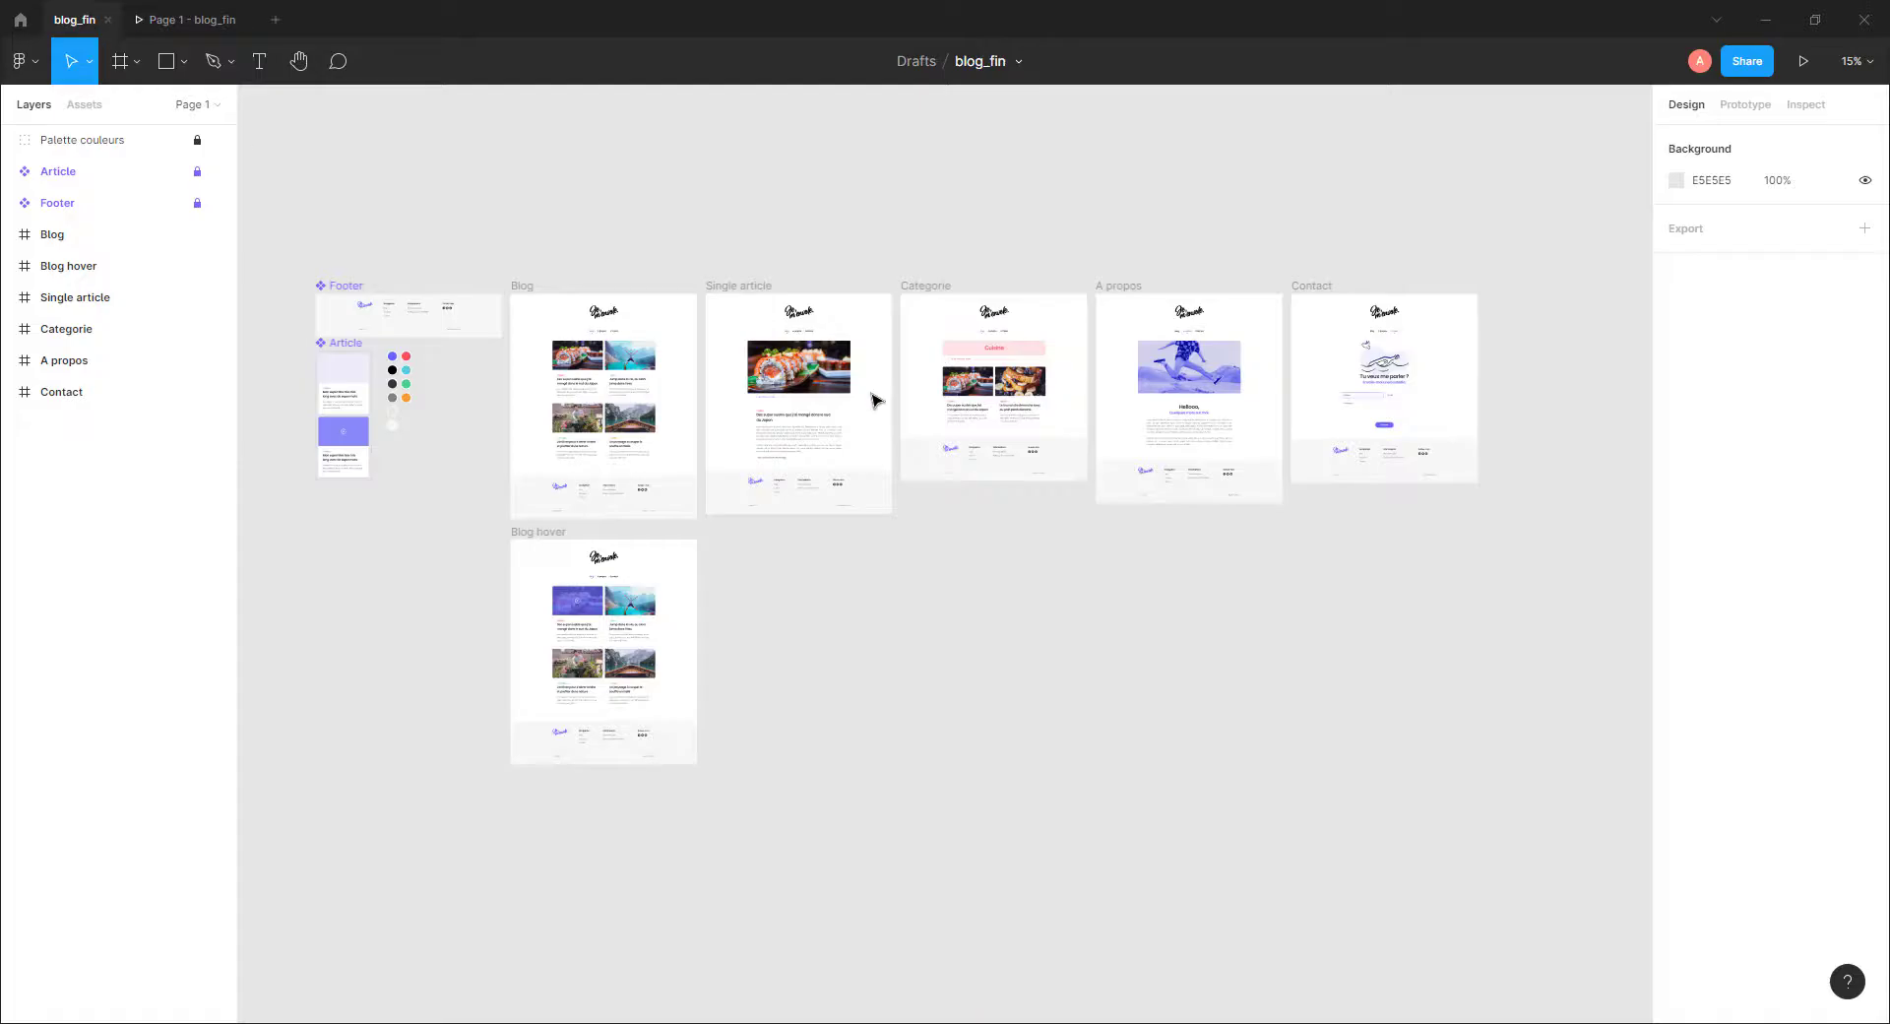
{"action": "key", "text": "alt+Tab"}
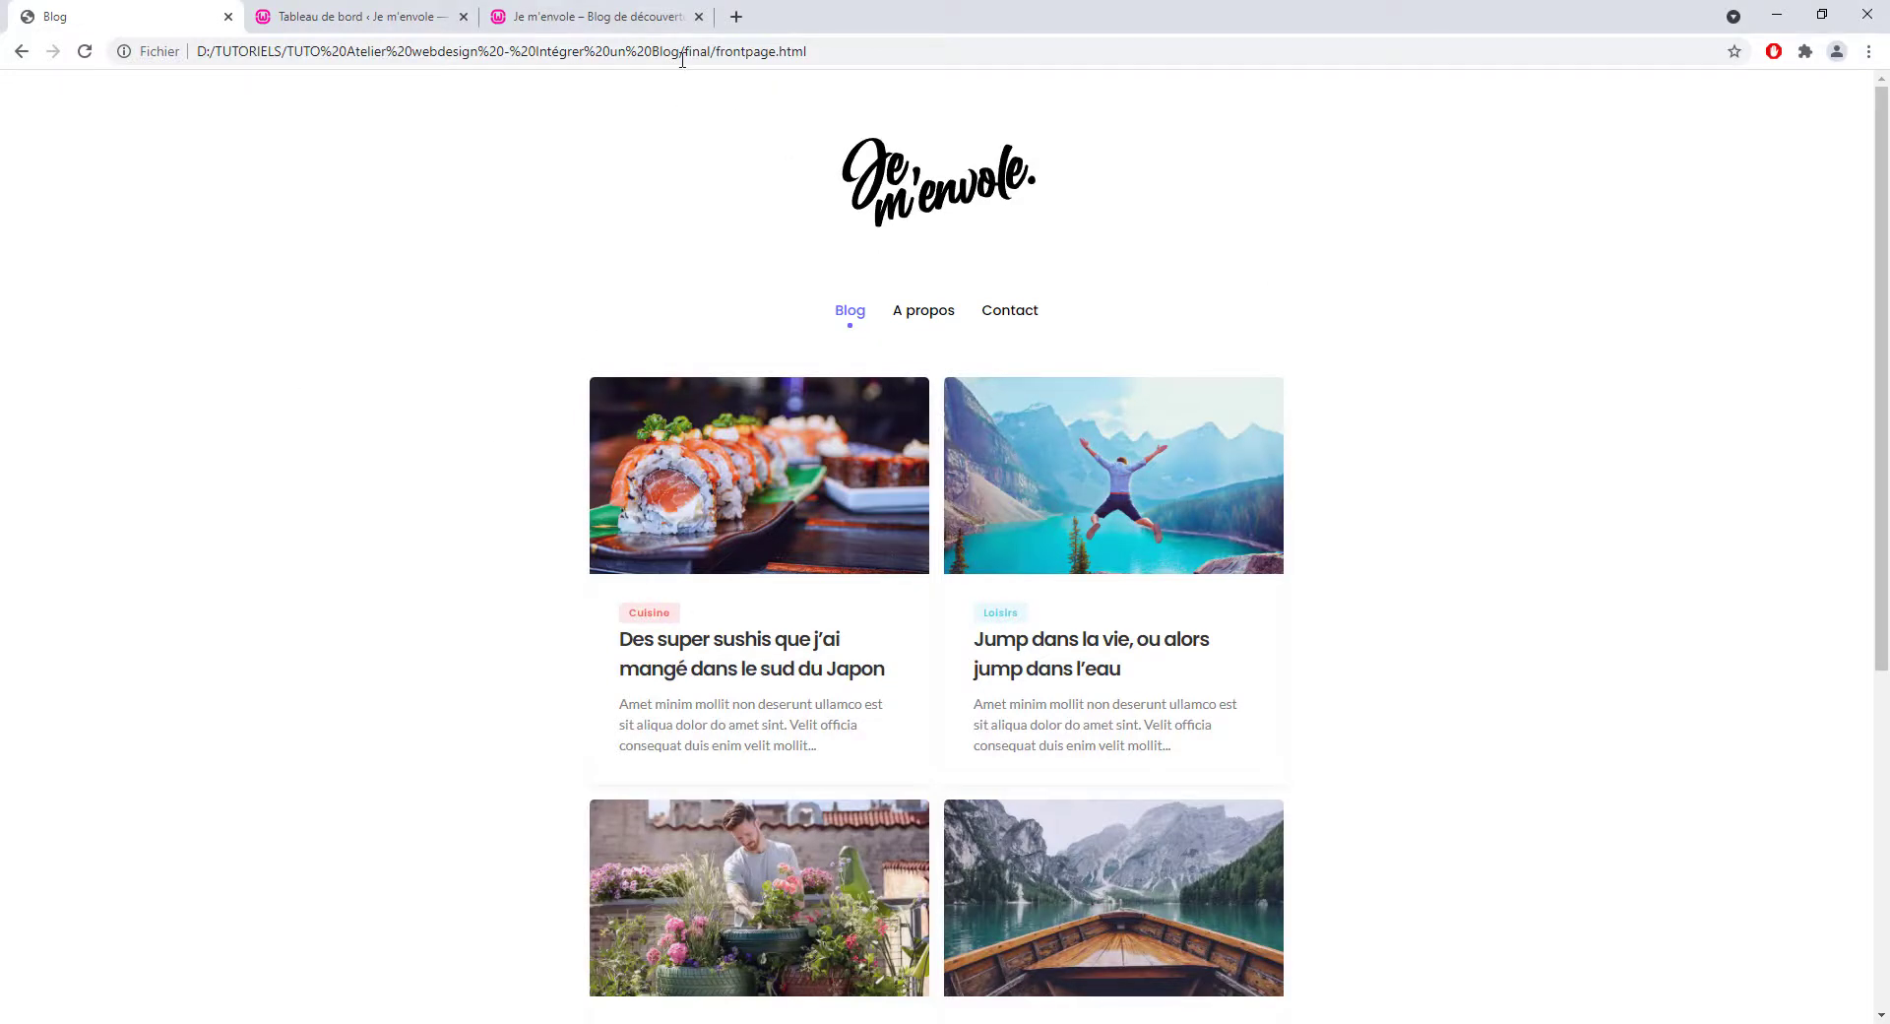
{"action": "left_click_drag", "start_coordinate": [716, 52], "coordinate": [840, 53]}
{"action": "left_click", "coordinate": [750, 173]}
{"action": "scroll", "coordinate": [1338, 444], "scroll_direction": "down", "scroll_amount": 5}
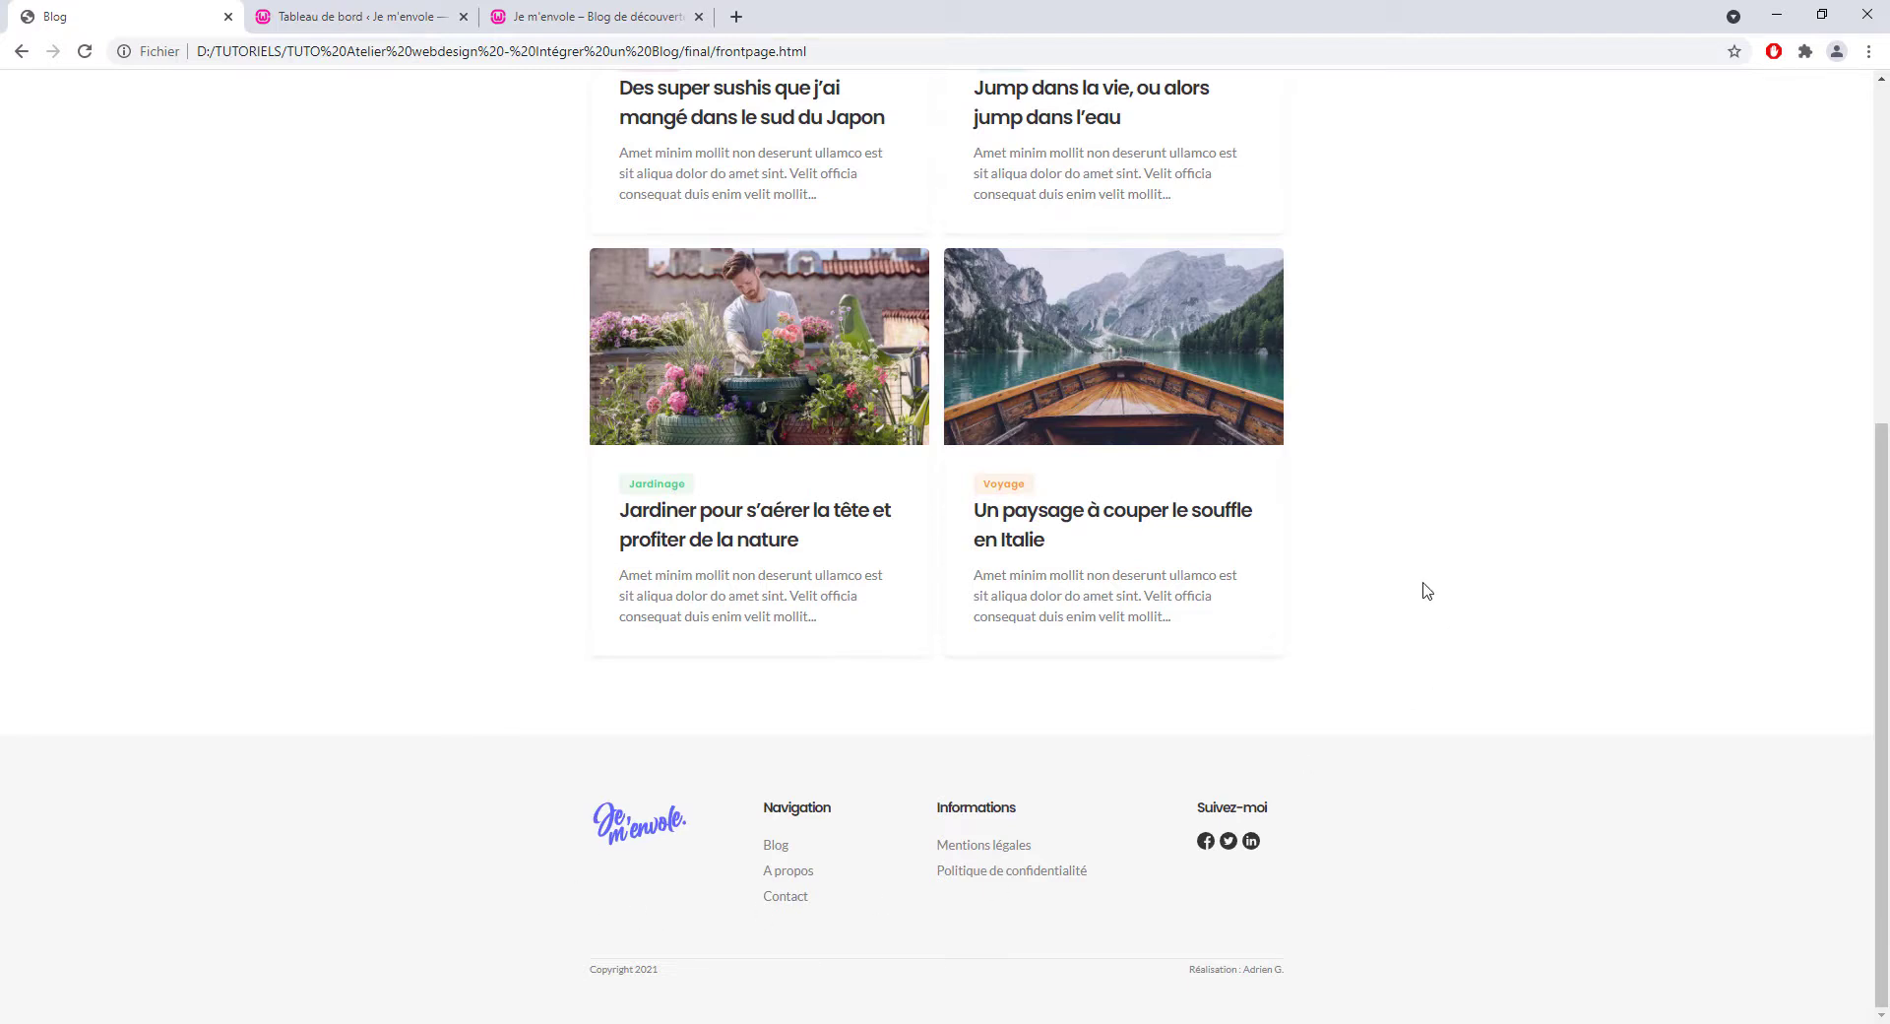
{"action": "scroll", "coordinate": [1384, 581], "scroll_direction": "up", "scroll_amount": 5}
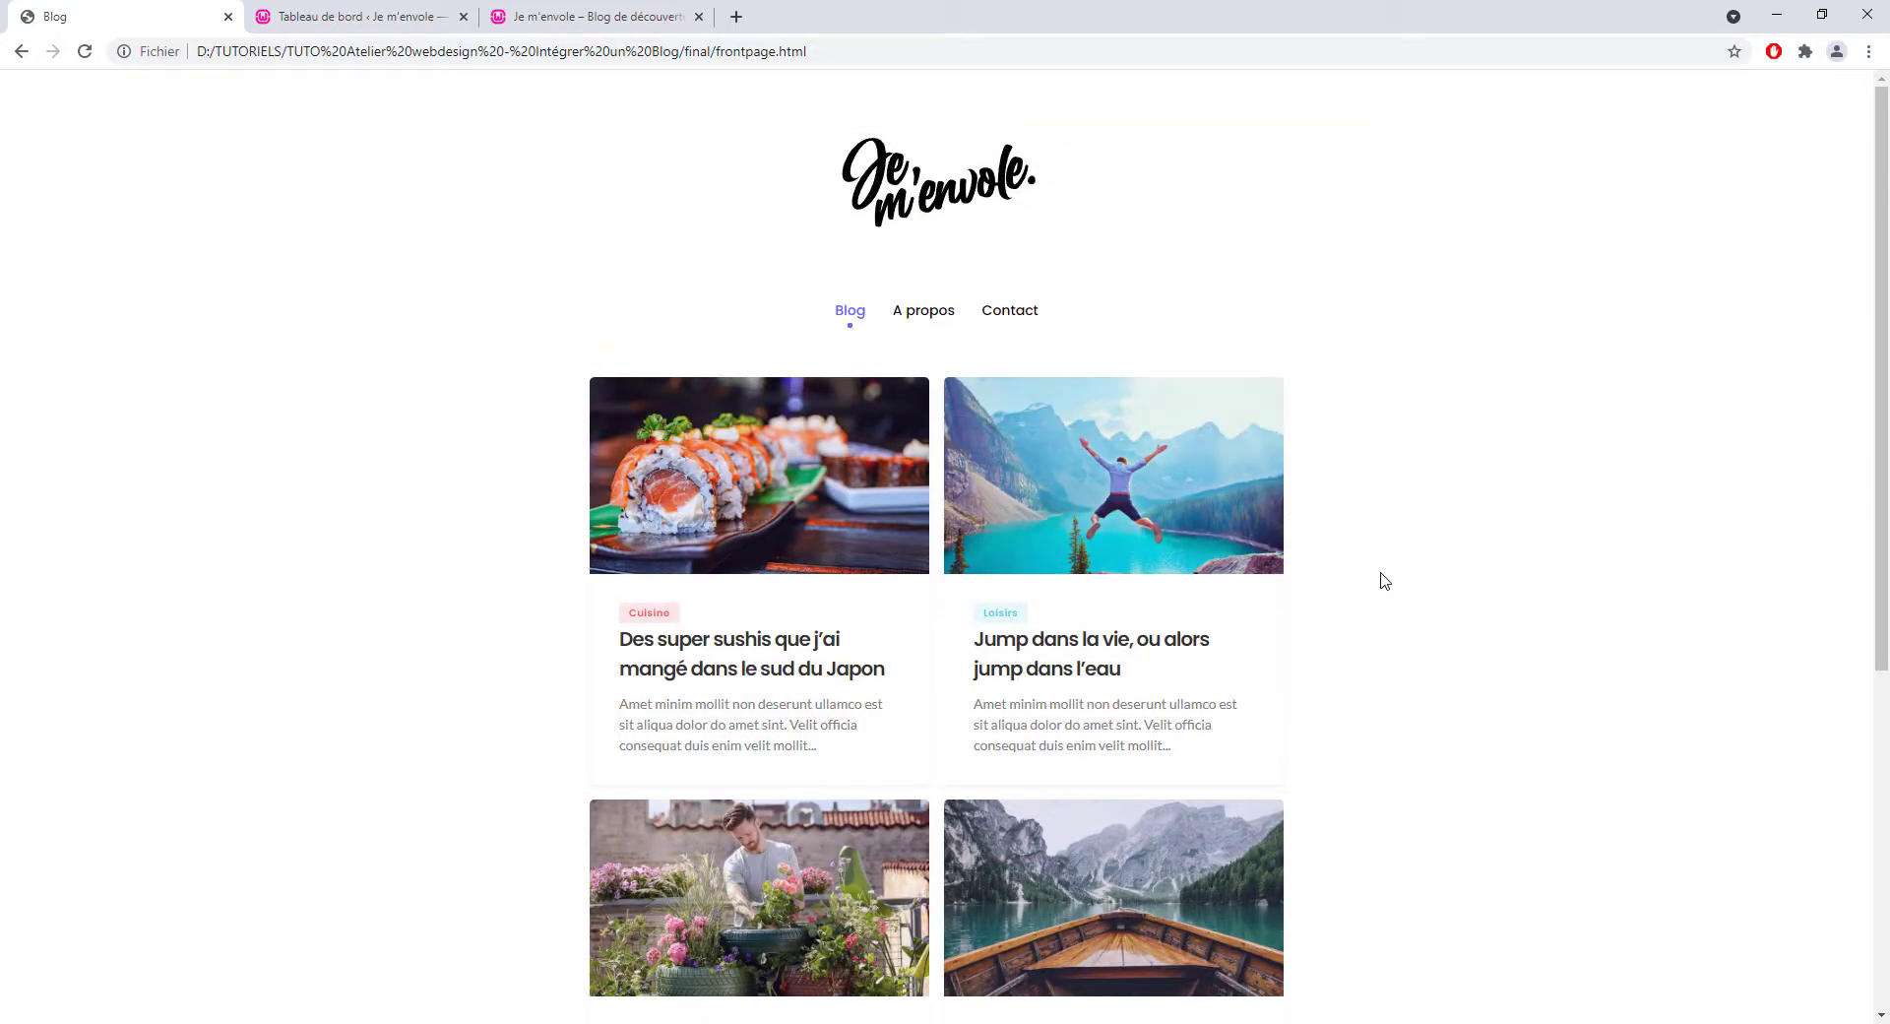
- Open the sushi article from the integrated blog page and review its title, text and author line
{"action": "left_click", "coordinate": [733, 529]}
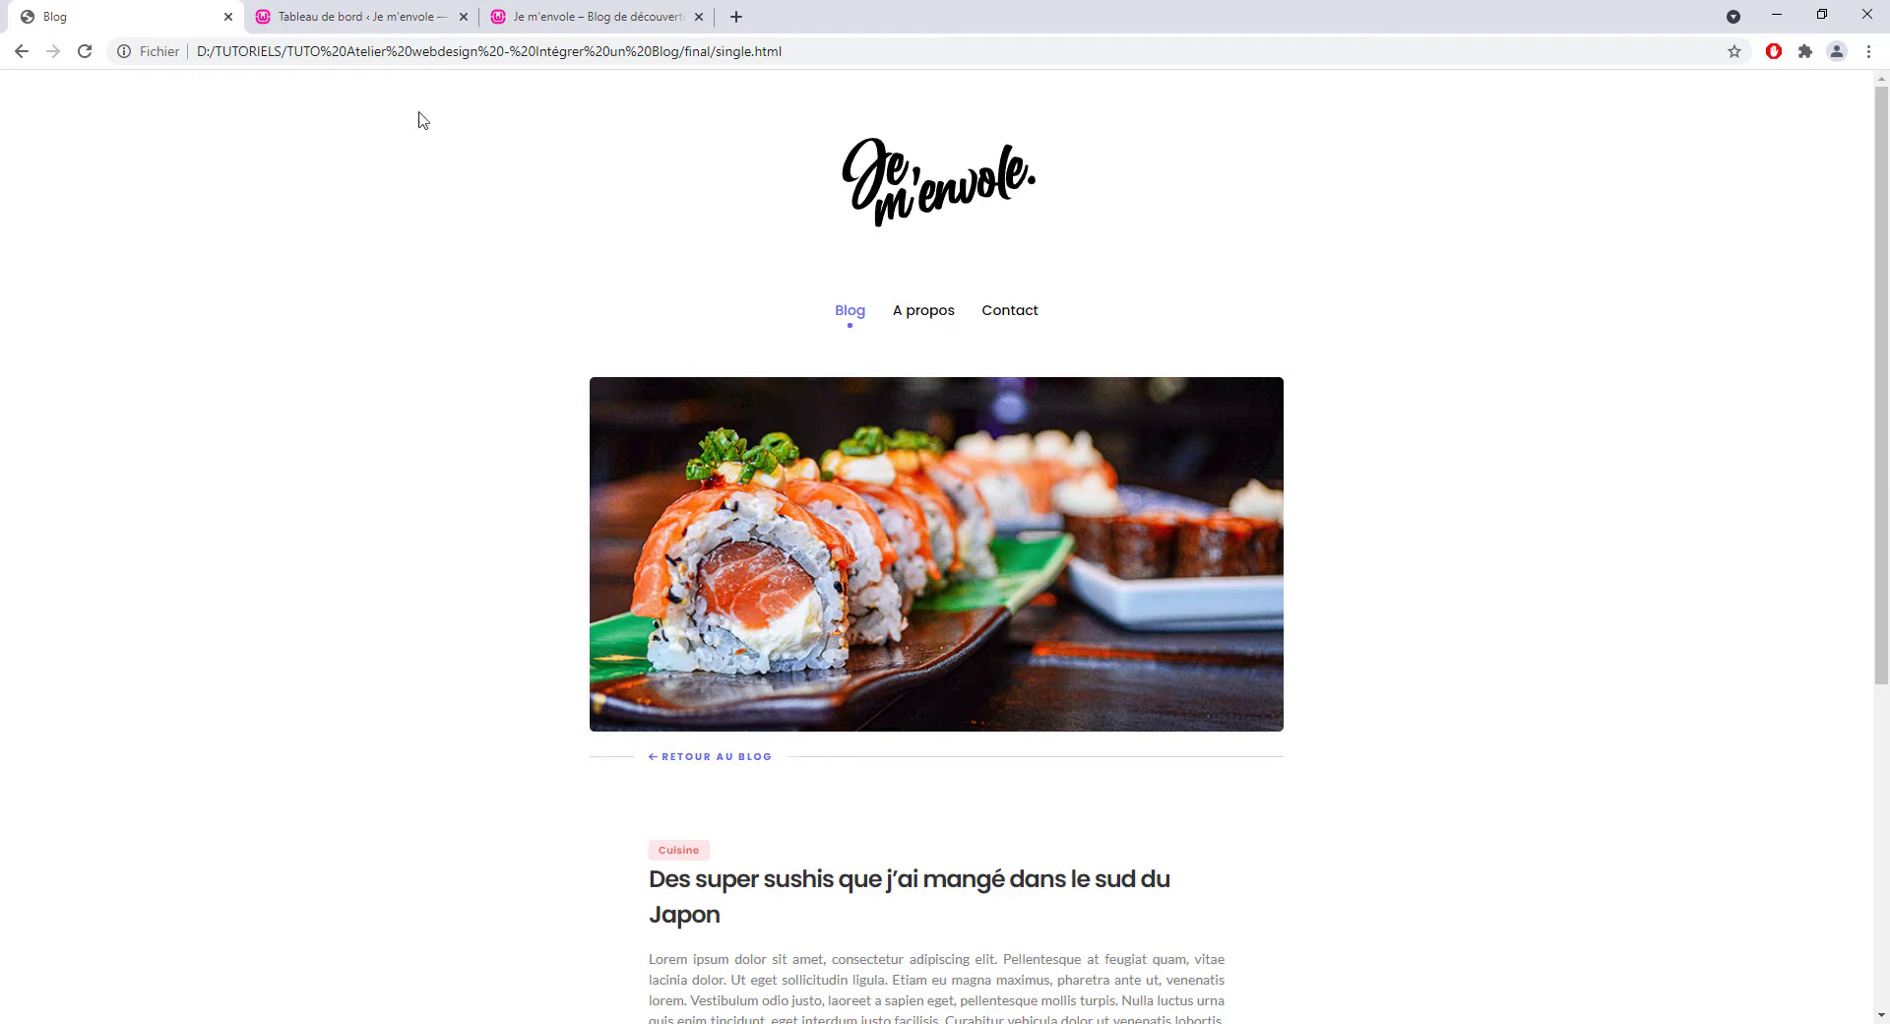
{"action": "scroll", "coordinate": [907, 591], "scroll_direction": "down", "scroll_amount": 5}
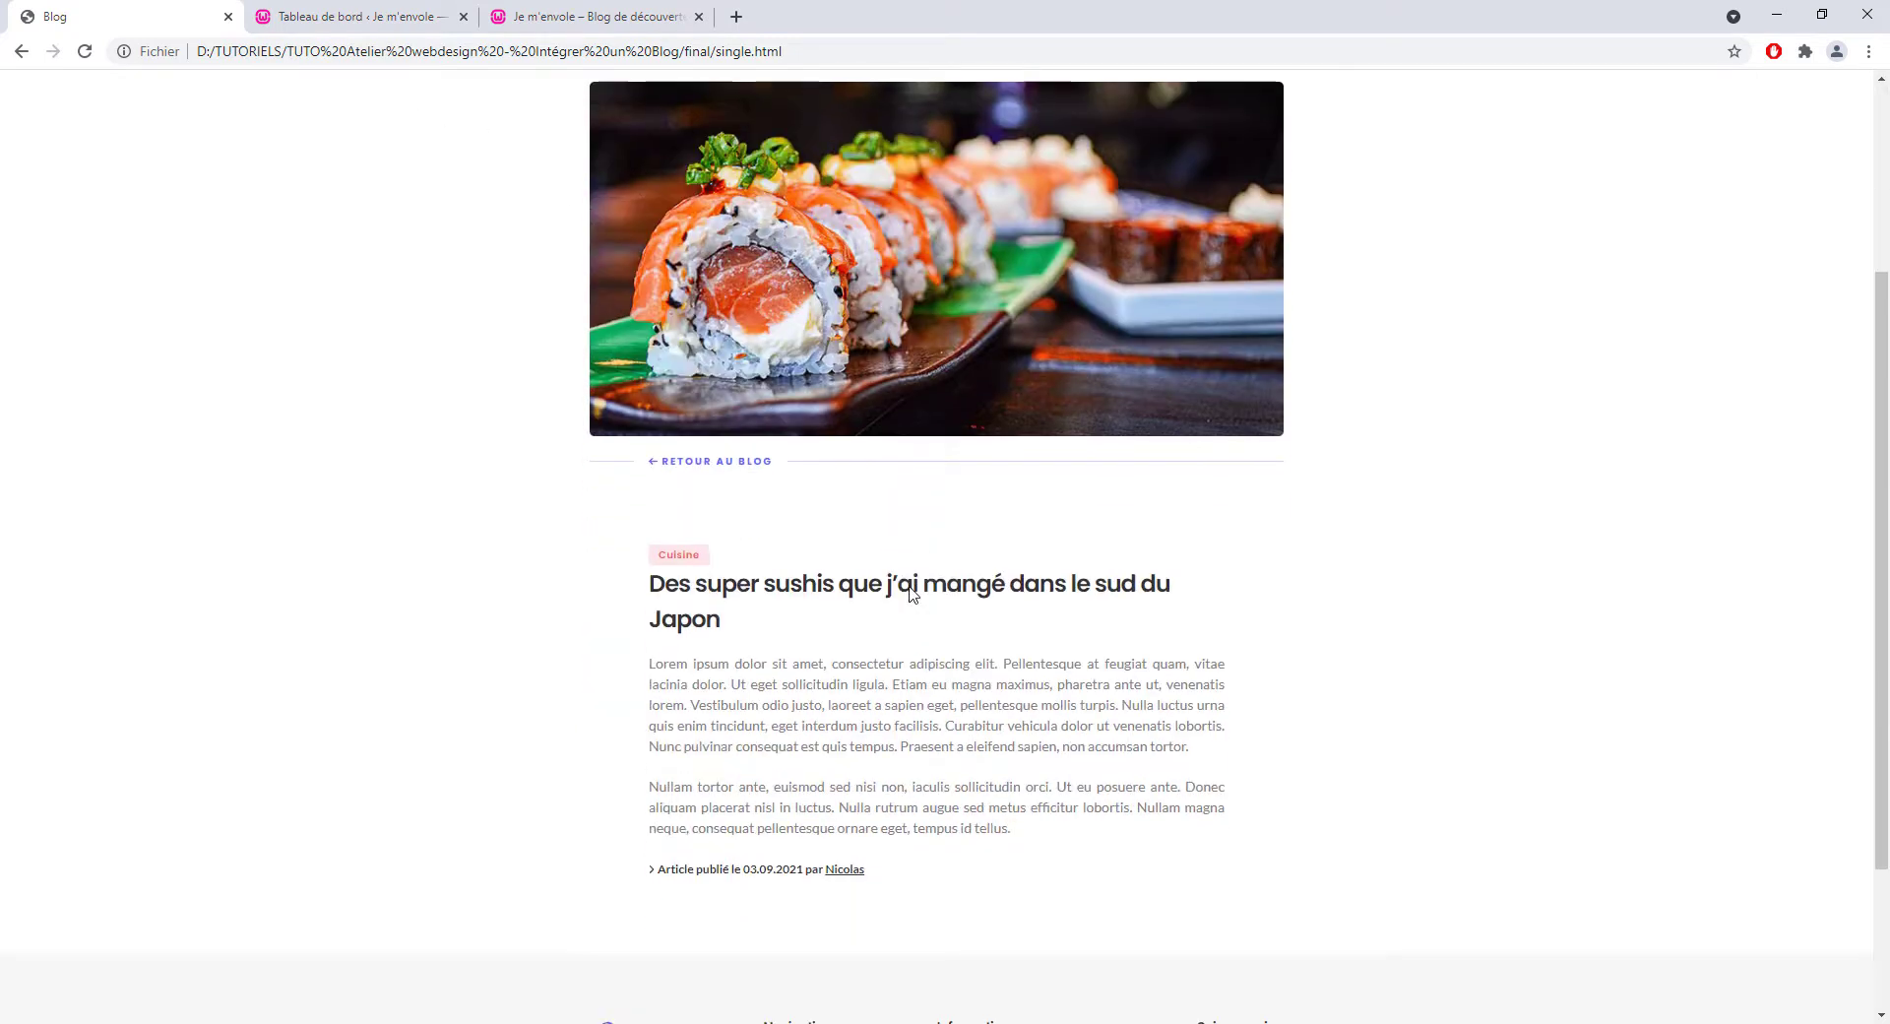
{"action": "left_click_drag", "start_coordinate": [783, 467], "coordinate": [1024, 634]}
{"action": "left_click", "coordinate": [1039, 642]}
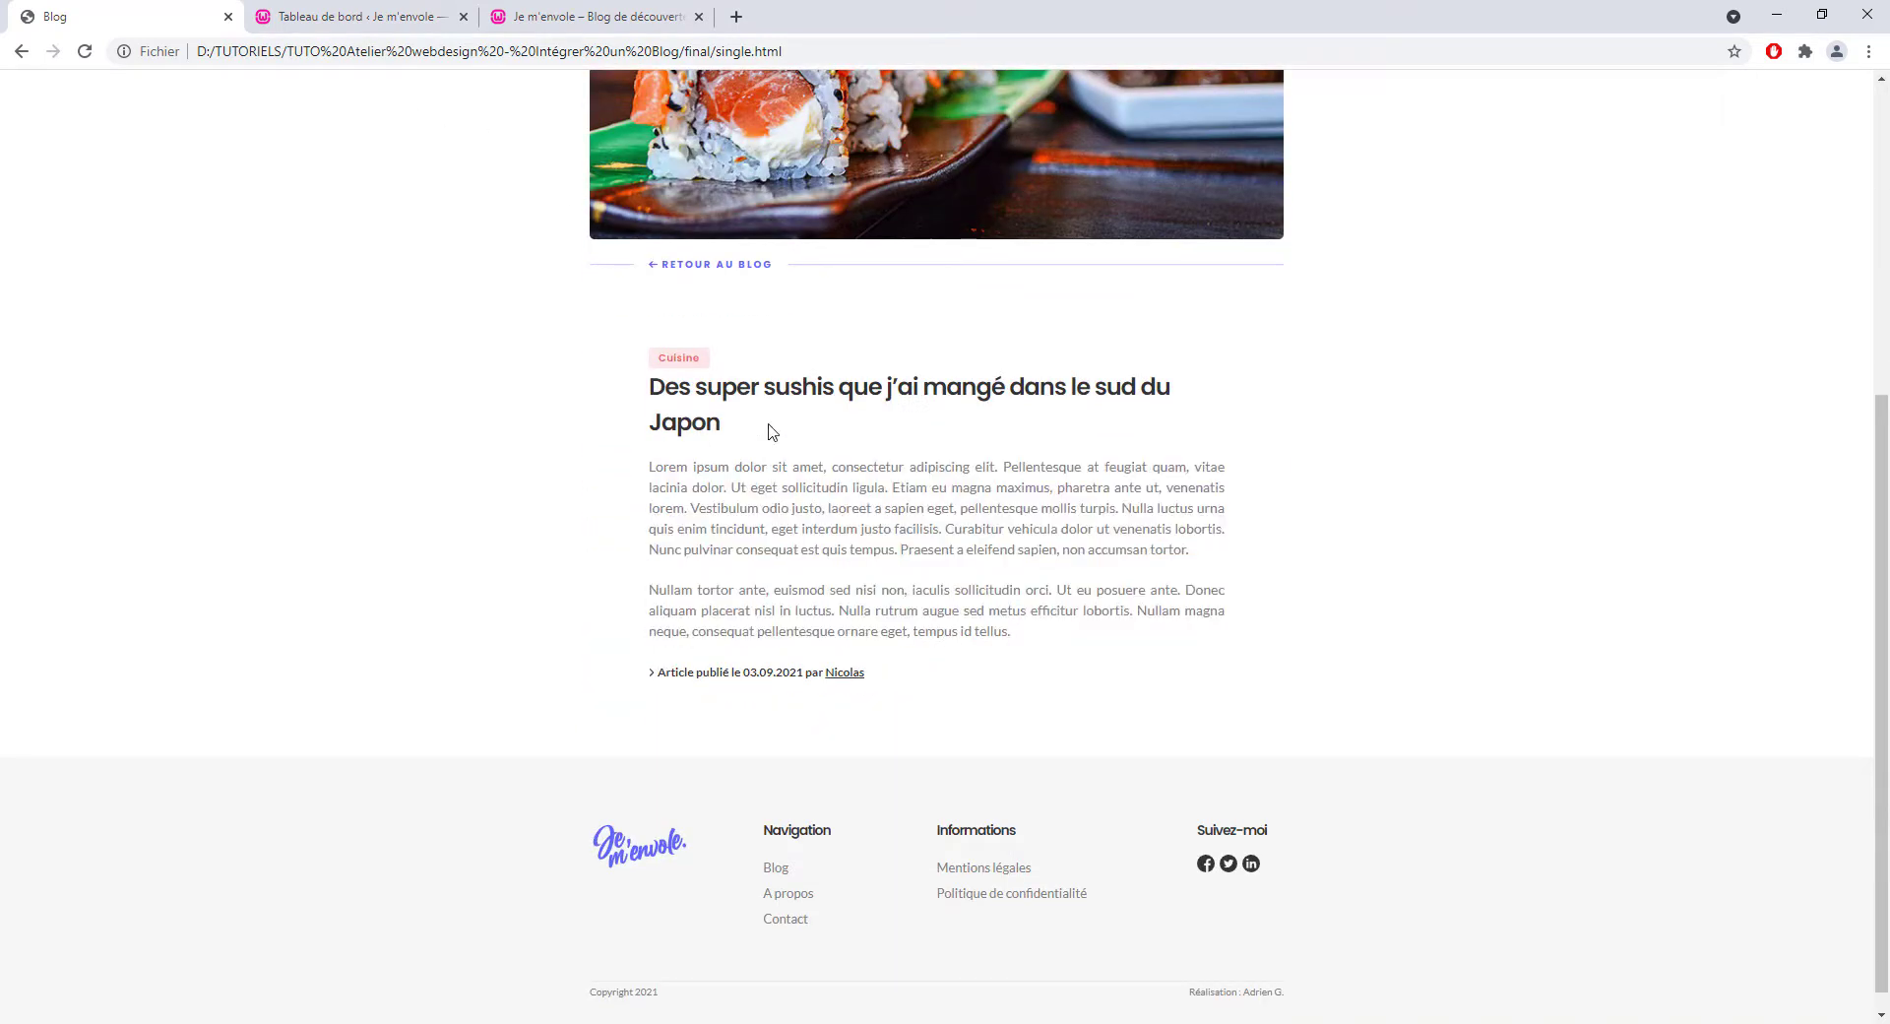
{"action": "scroll", "coordinate": [773, 433], "scroll_direction": "up", "scroll_amount": 1}
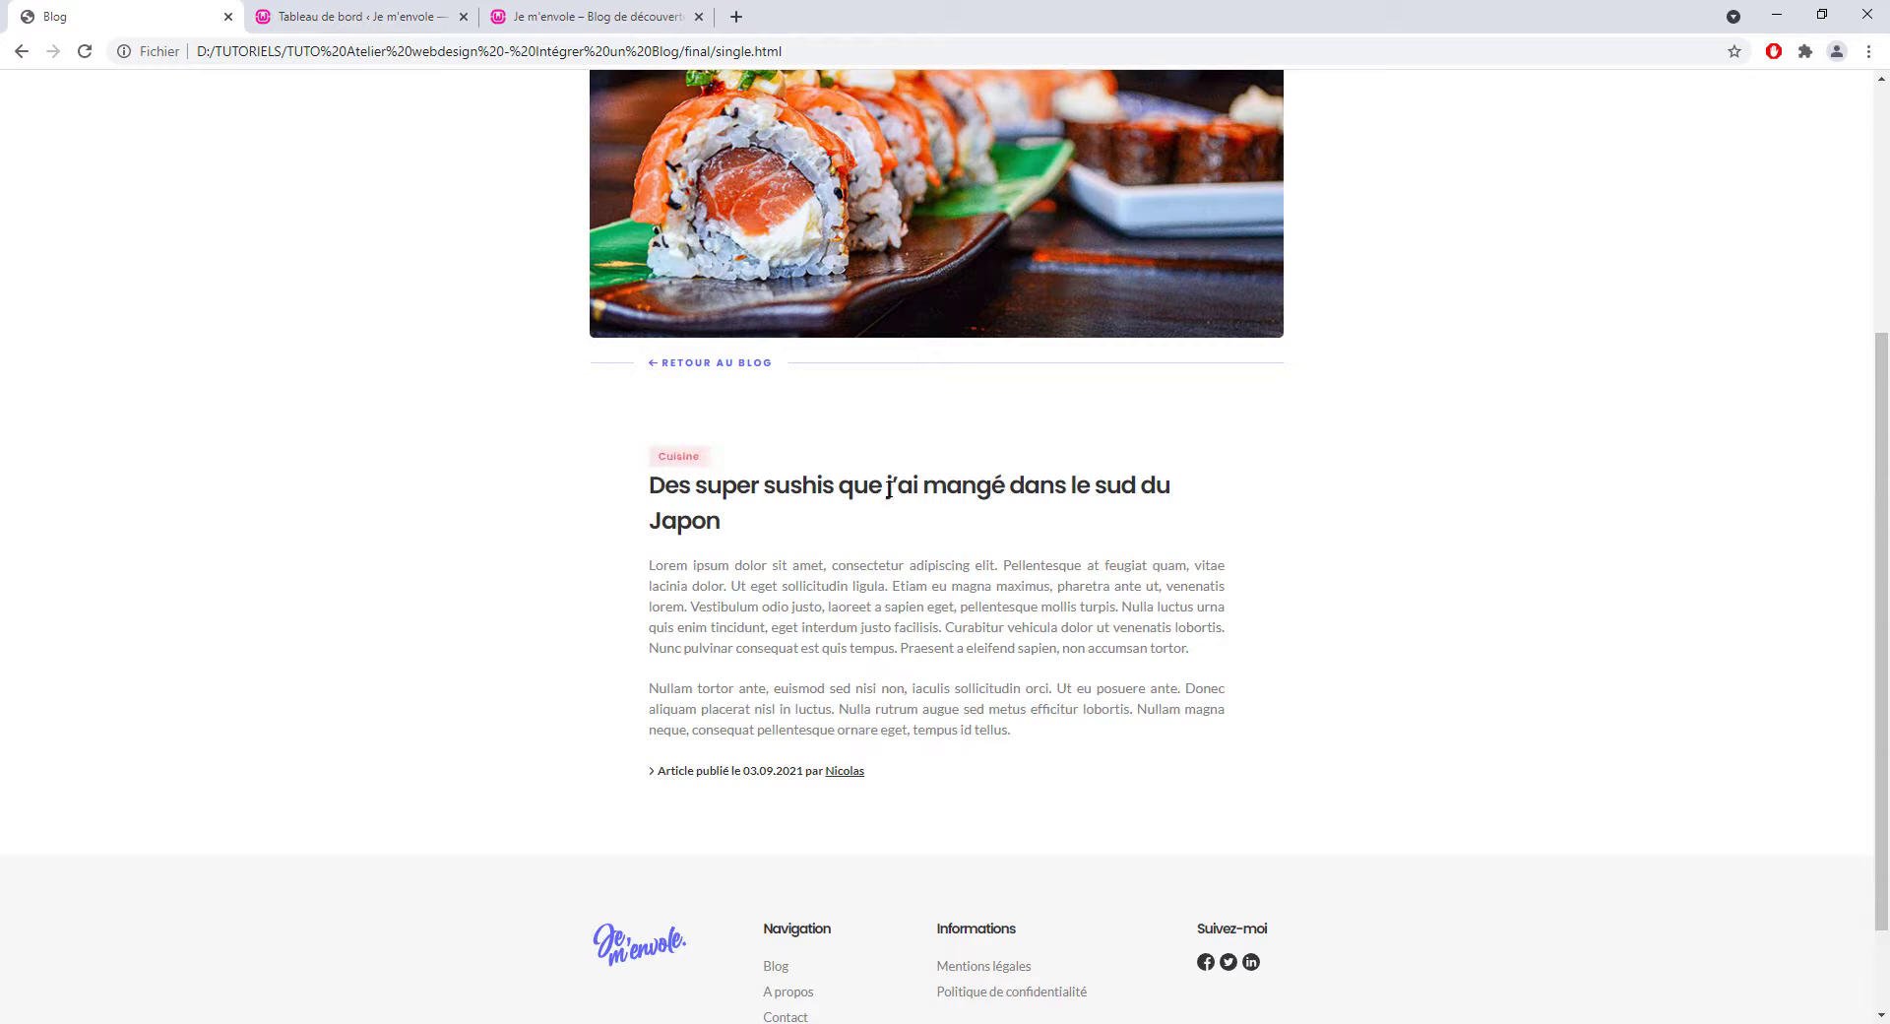
- Open the Cuisine category page from the article's tag and review its article cards and footer
{"action": "left_click", "coordinate": [679, 455]}
{"action": "scroll", "coordinate": [906, 511], "scroll_direction": "down", "scroll_amount": 3}
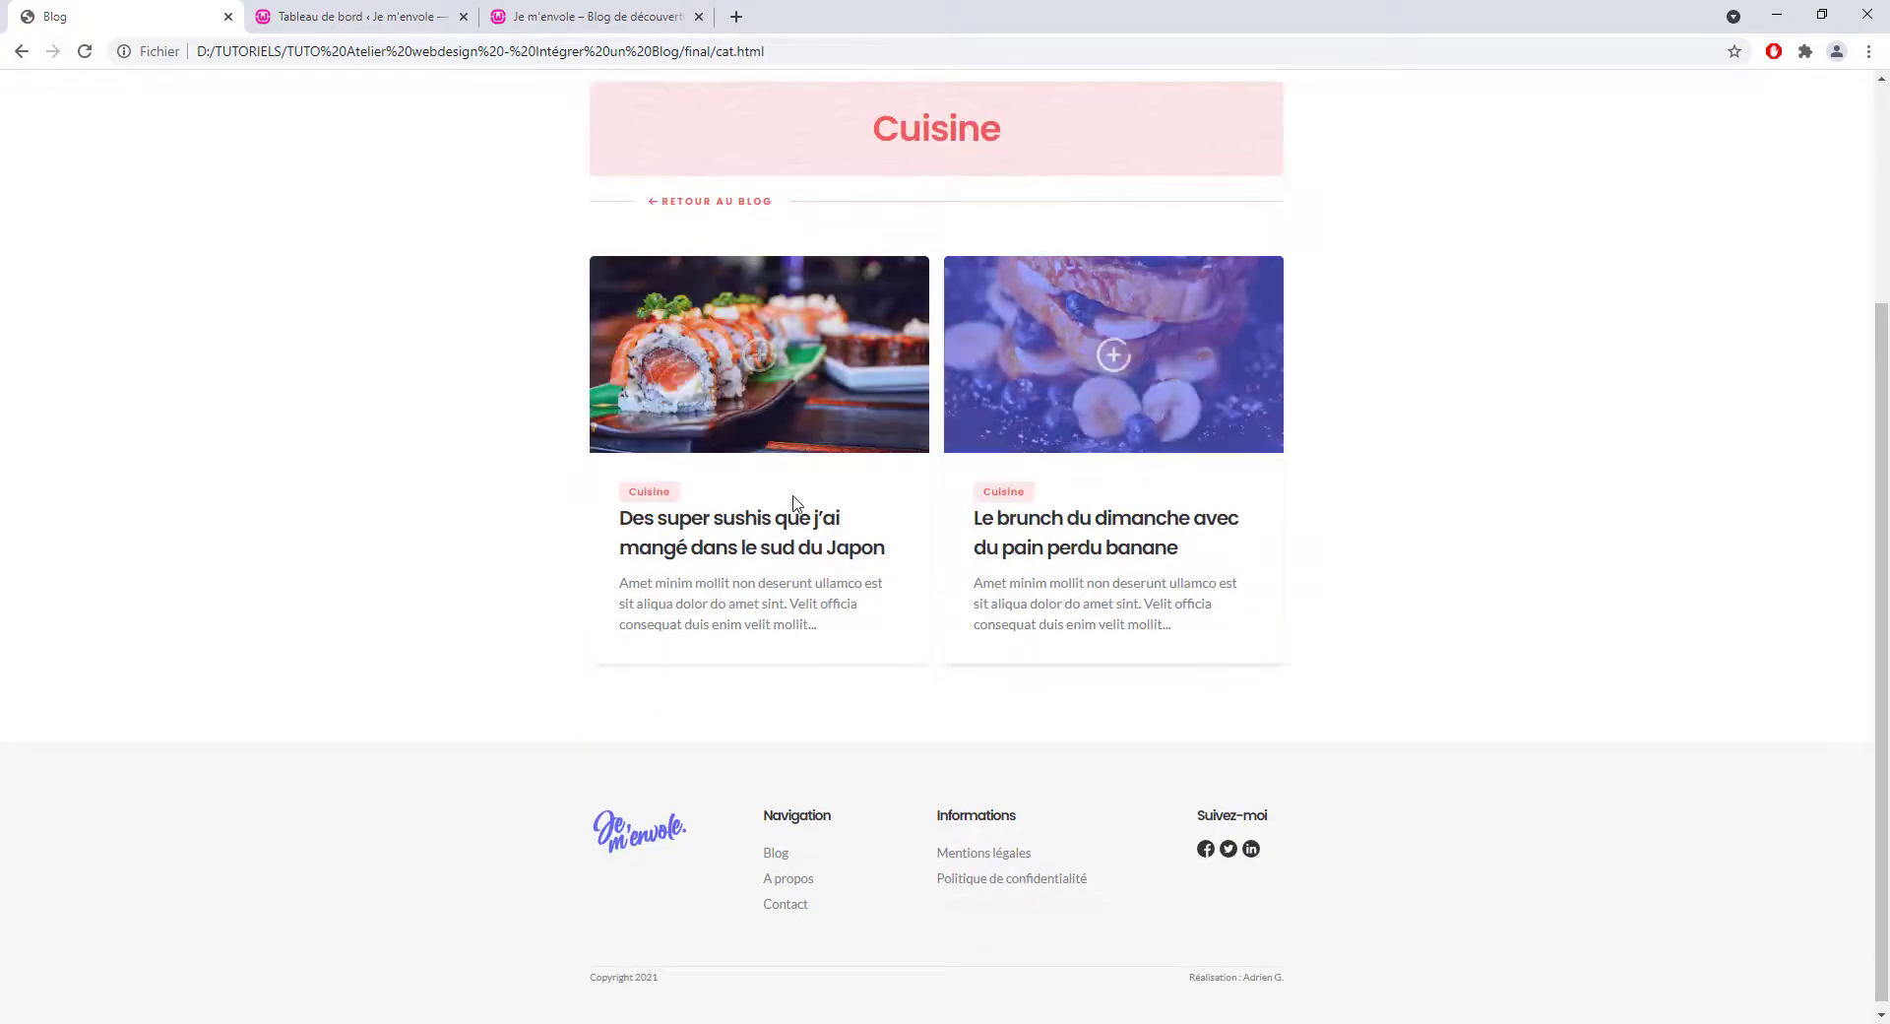
{"action": "scroll", "coordinate": [783, 497], "scroll_direction": "up", "scroll_amount": 3}
- Review the integrated A propos page and the Contact page with its message form
{"action": "left_click", "coordinate": [928, 313]}
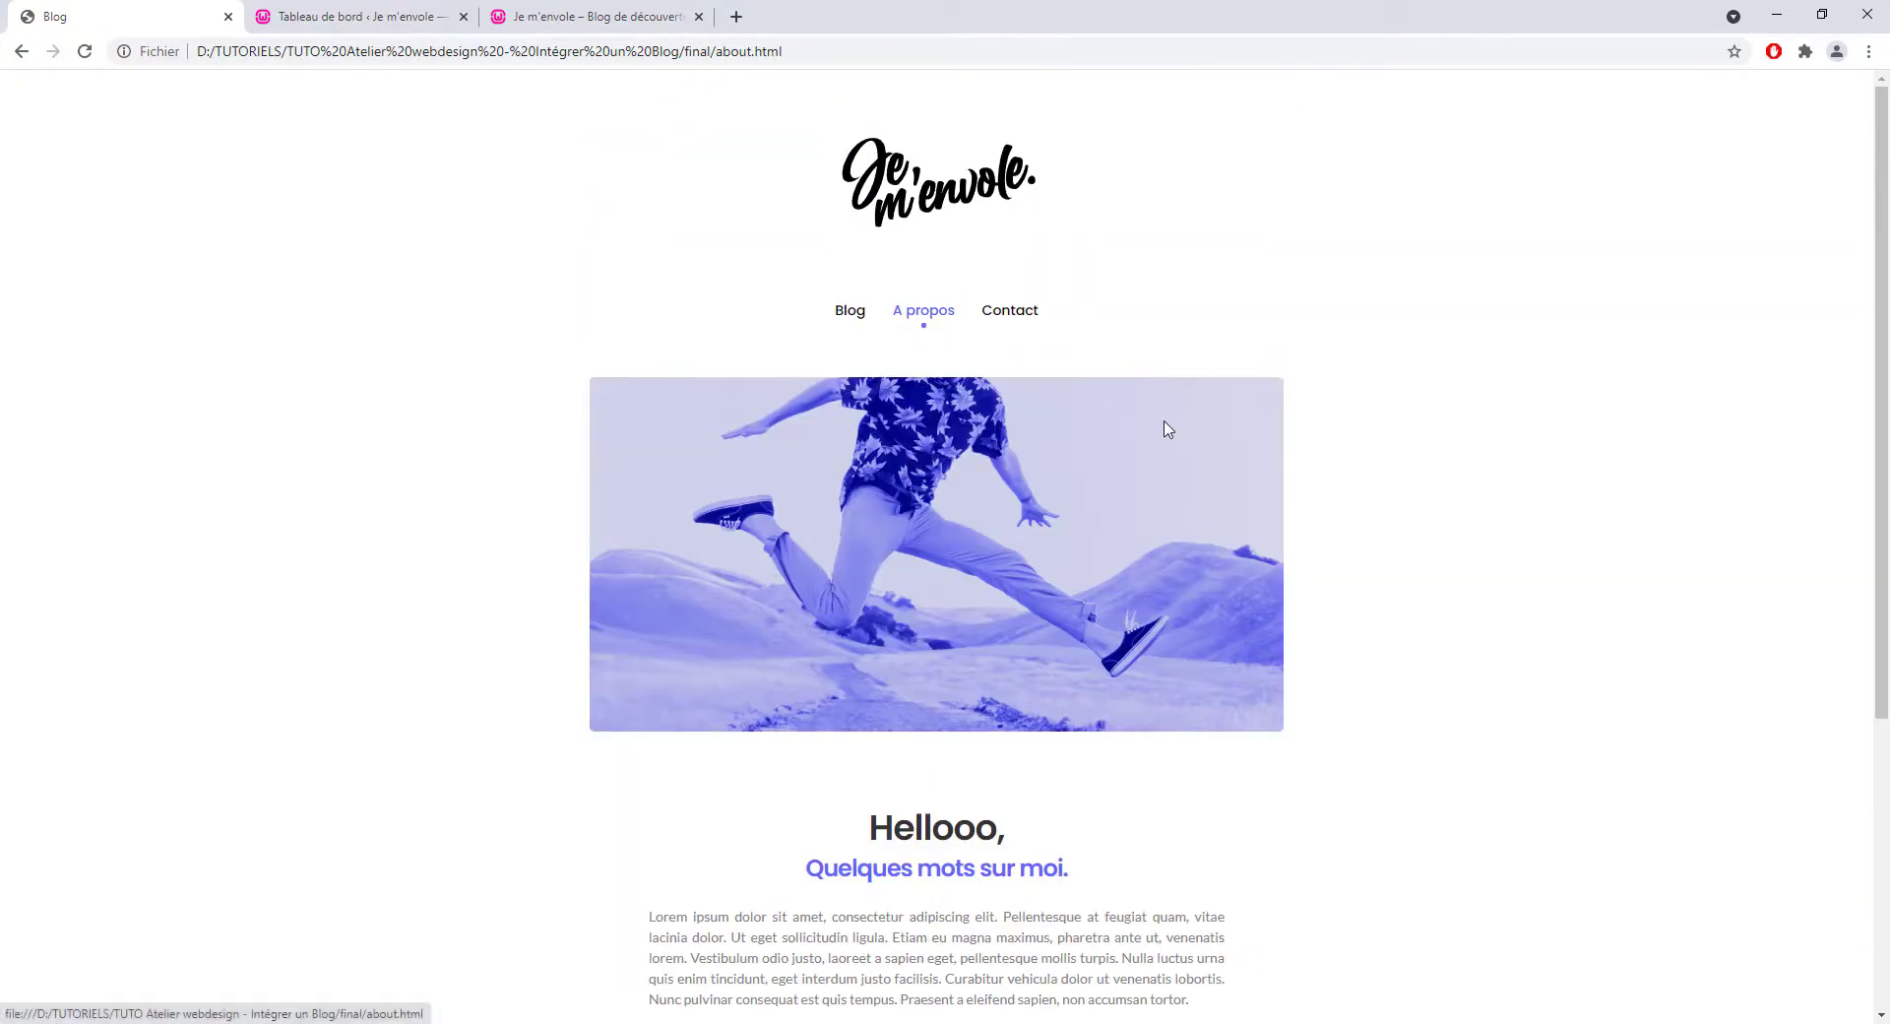
{"action": "scroll", "coordinate": [1024, 604], "scroll_direction": "down", "scroll_amount": 4}
{"action": "scroll", "coordinate": [1043, 378], "scroll_direction": "up", "scroll_amount": 4}
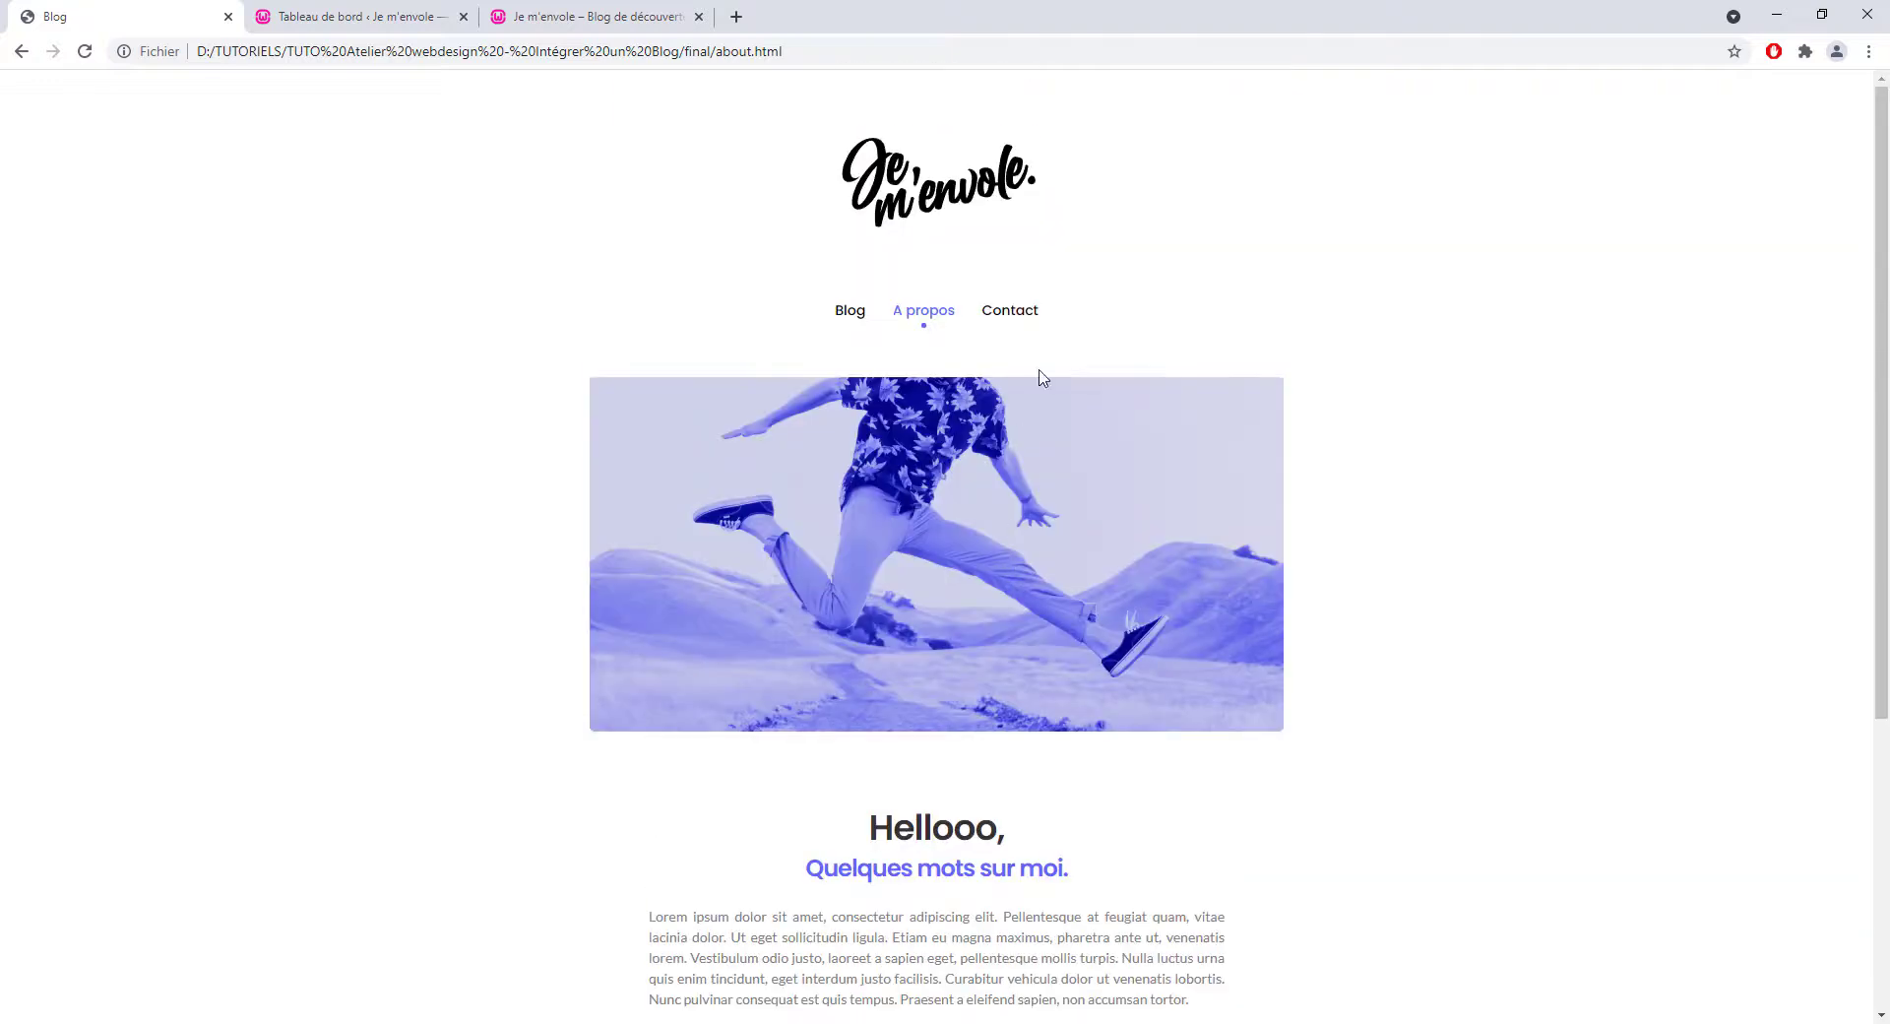
{"action": "left_click", "coordinate": [1024, 311]}
{"action": "scroll", "coordinate": [1143, 551], "scroll_direction": "down", "scroll_amount": 3}
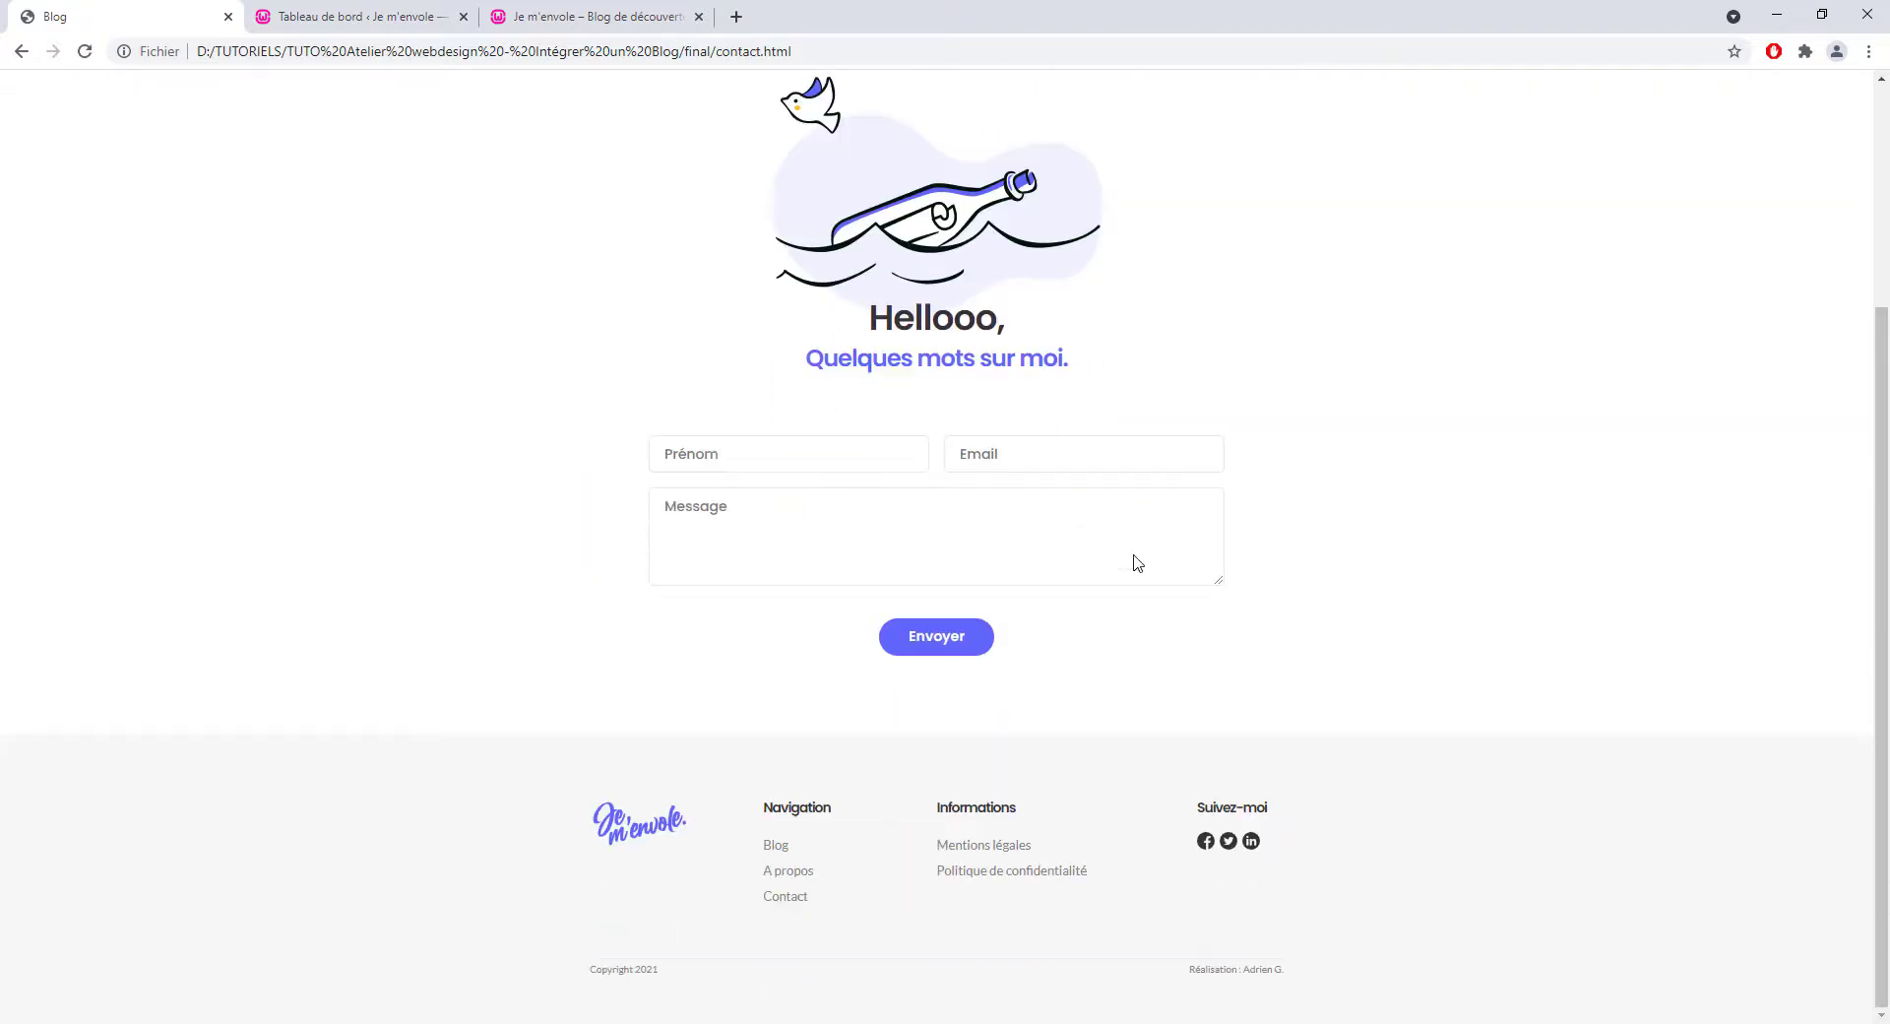
- Open the Mentions légales page from the footer and review its legal information and photo credits text
{"action": "left_click", "coordinate": [1014, 847]}
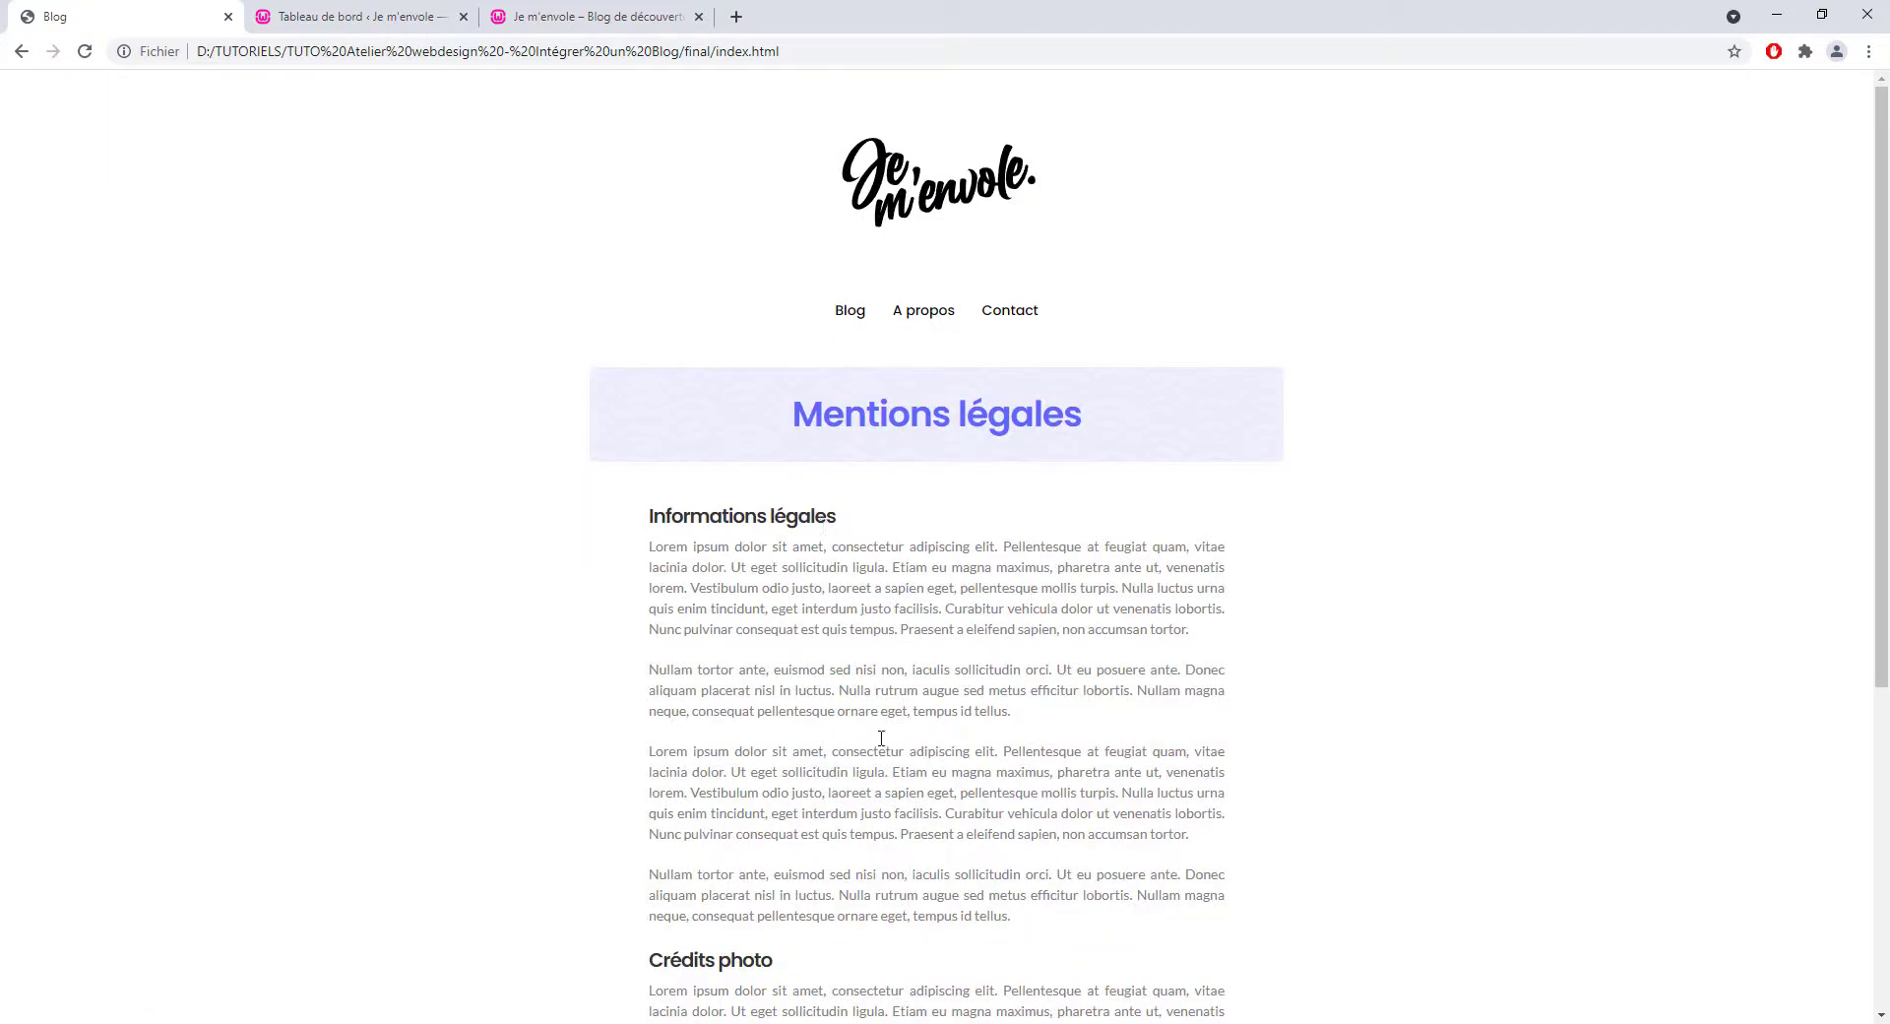
{"action": "left_click_drag", "start_coordinate": [881, 738], "coordinate": [835, 516]}
{"action": "scroll", "coordinate": [835, 516], "scroll_direction": "down", "scroll_amount": 3}
{"action": "left_click", "coordinate": [869, 801]}
{"action": "scroll", "coordinate": [841, 845], "scroll_direction": "up", "scroll_amount": 1}
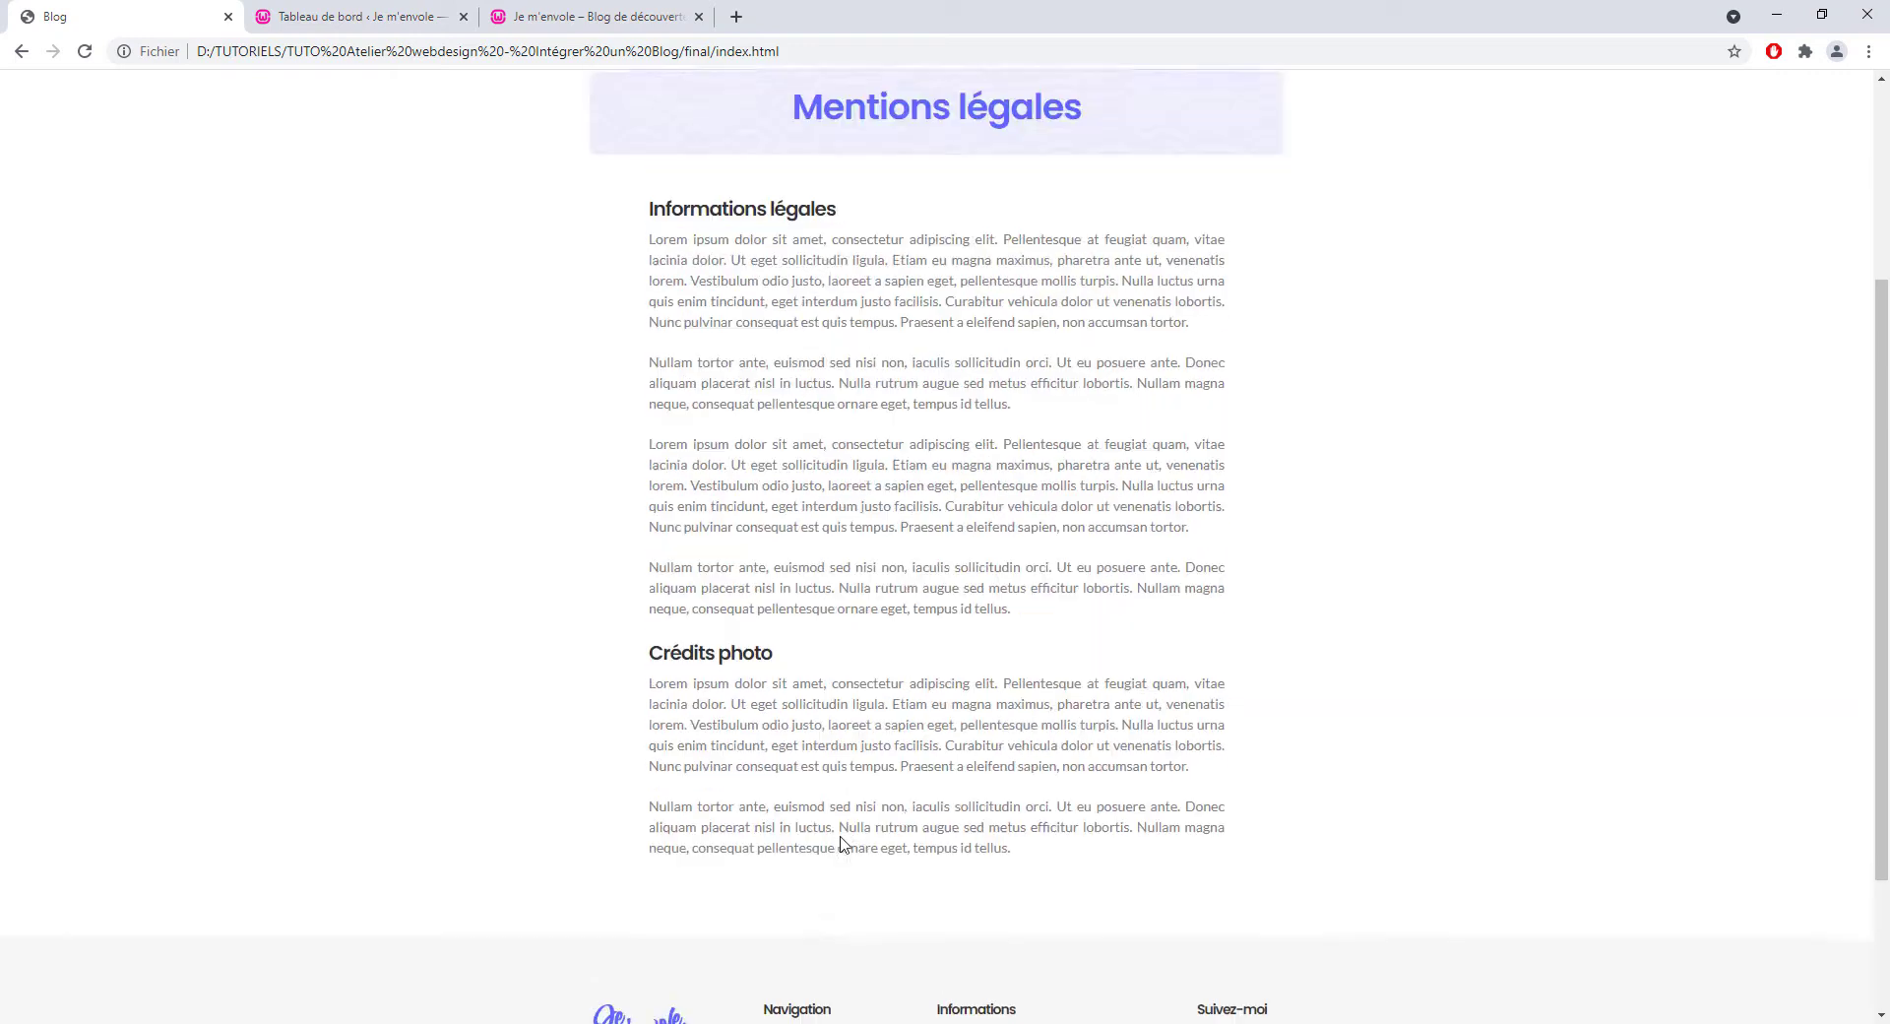
- Return to the integrated blog's home page and review the article cards on the WordPress version of the site
{"action": "scroll", "coordinate": [842, 844], "scroll_direction": "up", "scroll_amount": 3}
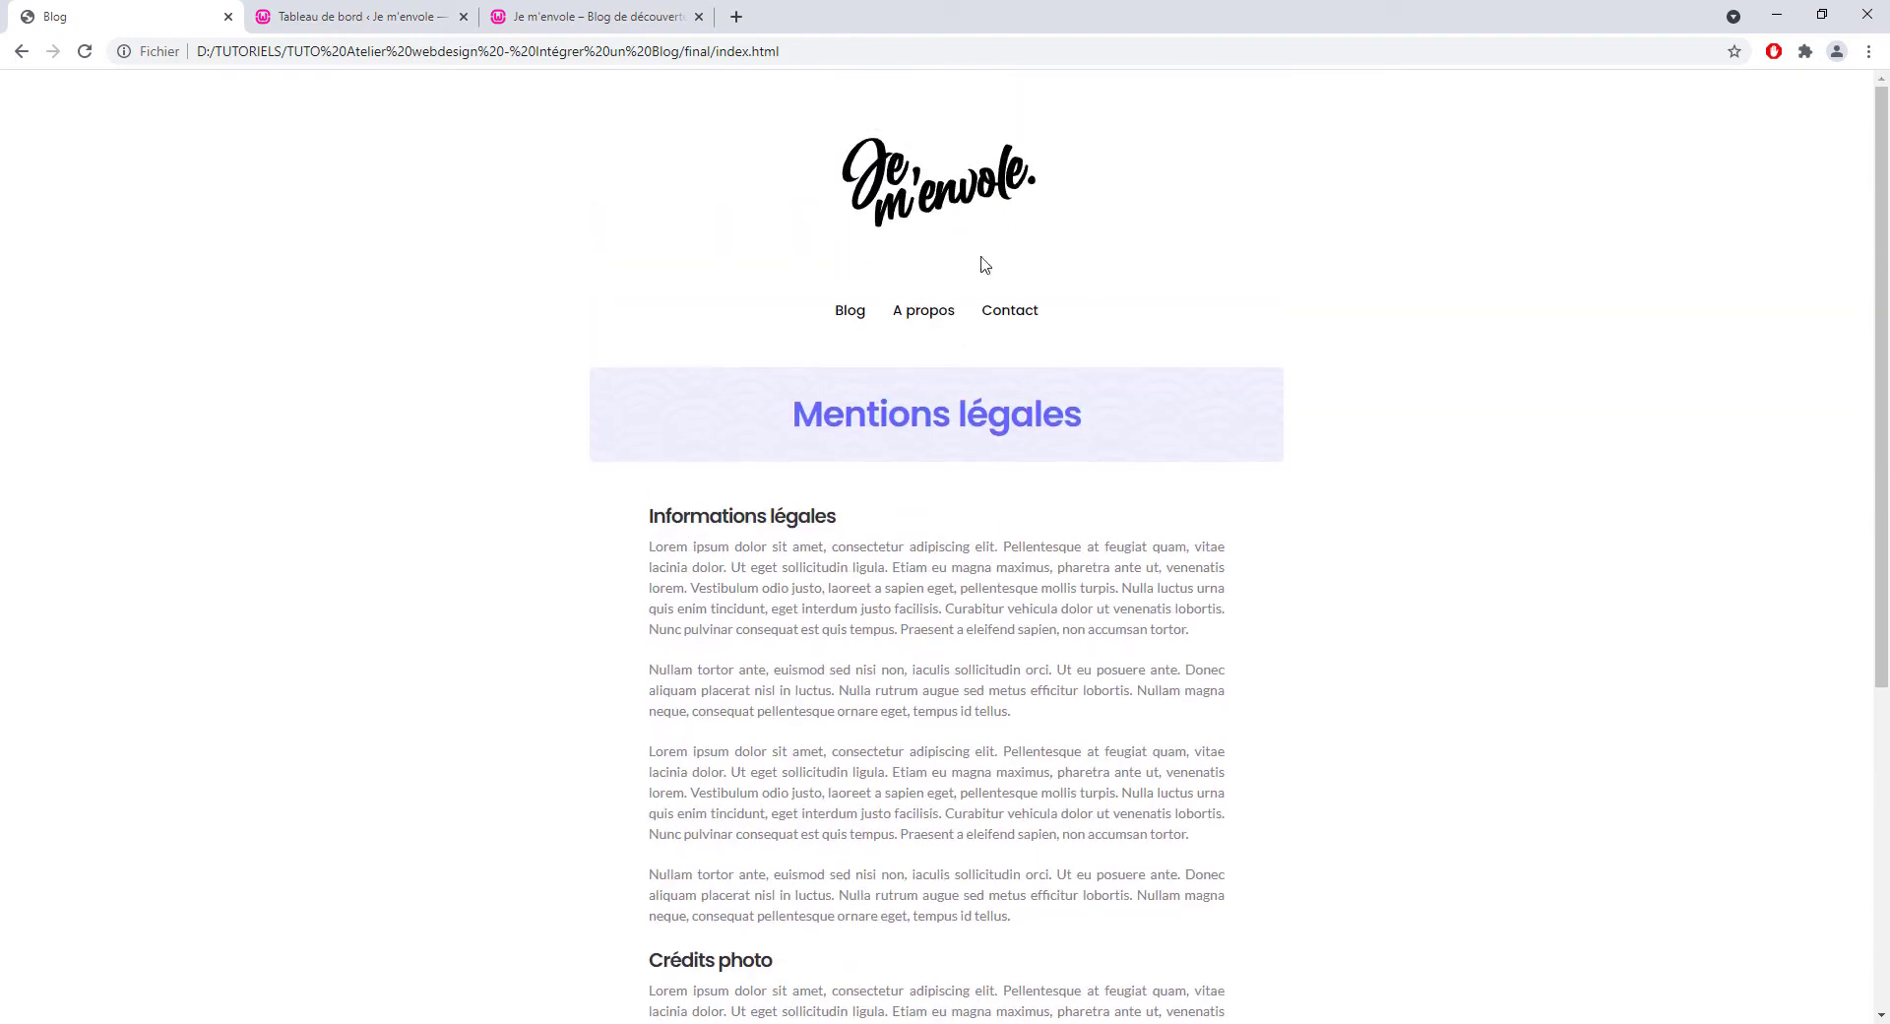
{"action": "left_click", "coordinate": [969, 194]}
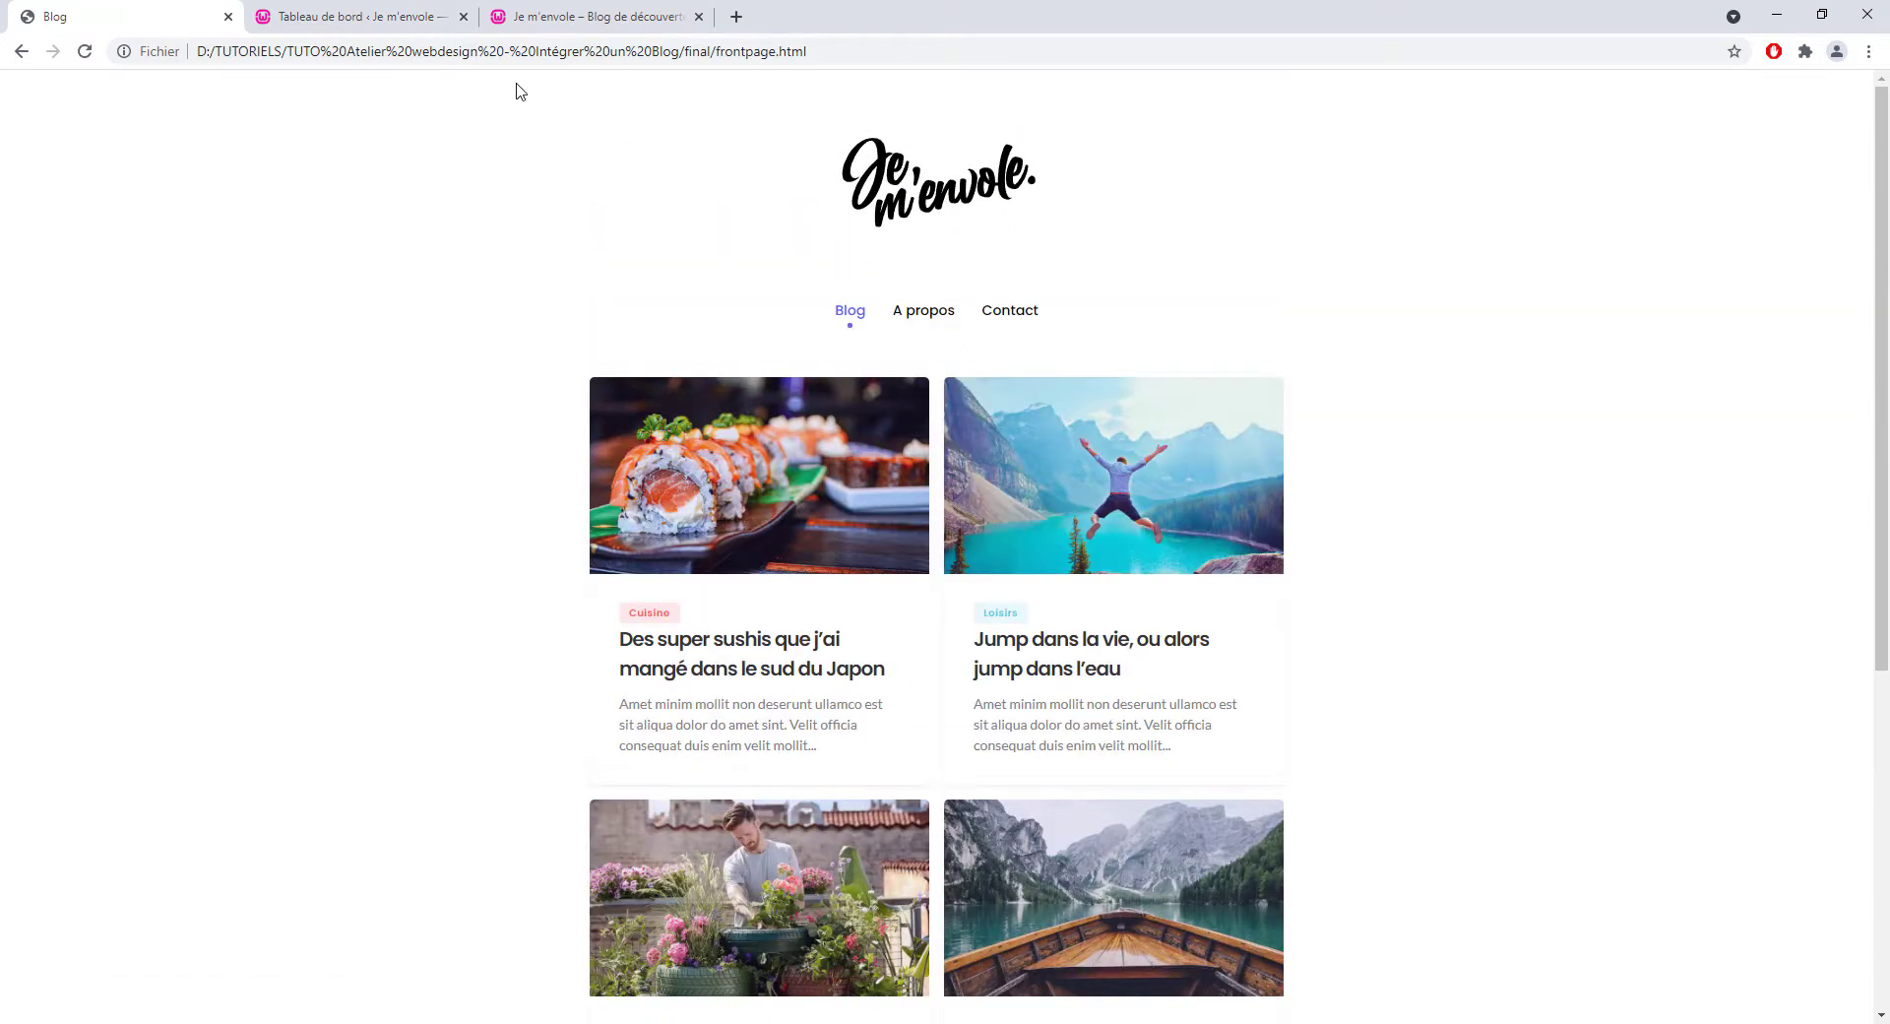
{"action": "left_click", "coordinate": [557, 24]}
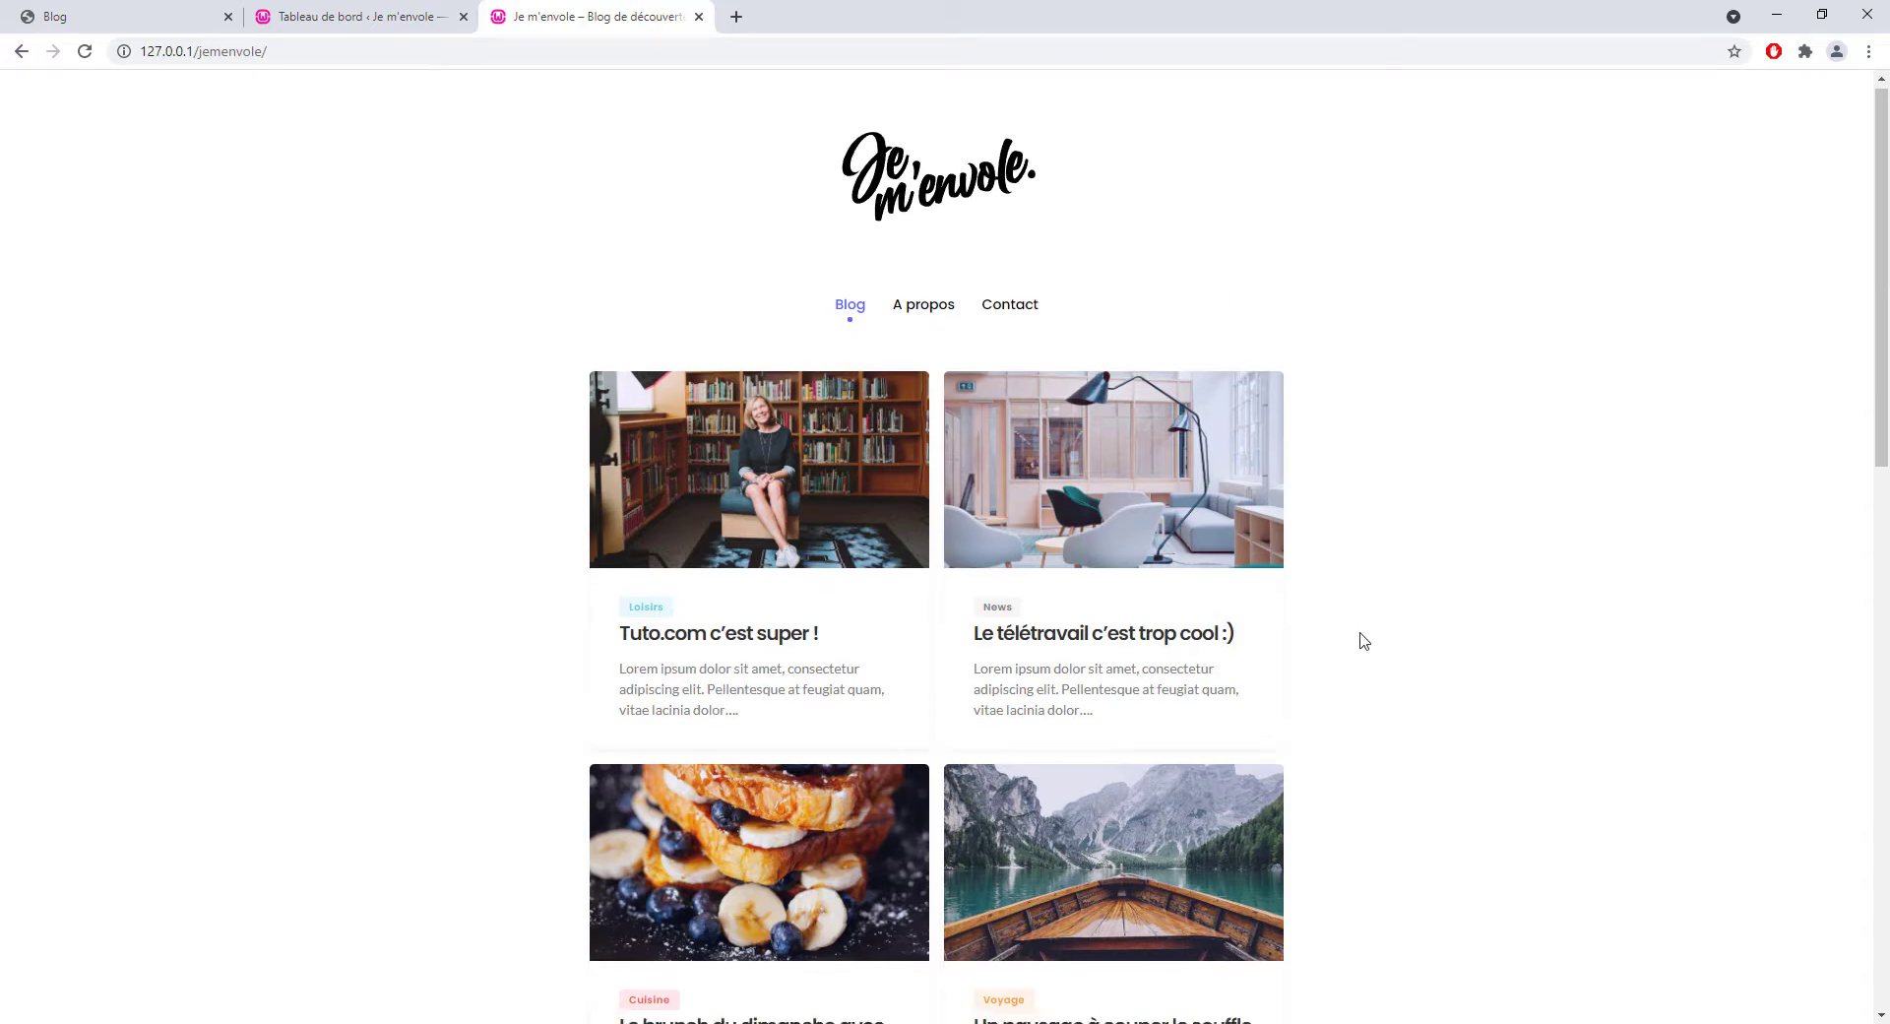
{"action": "scroll", "coordinate": [1363, 641], "scroll_direction": "down", "scroll_amount": 4}
{"action": "scroll", "coordinate": [1363, 640], "scroll_direction": "down", "scroll_amount": 5}
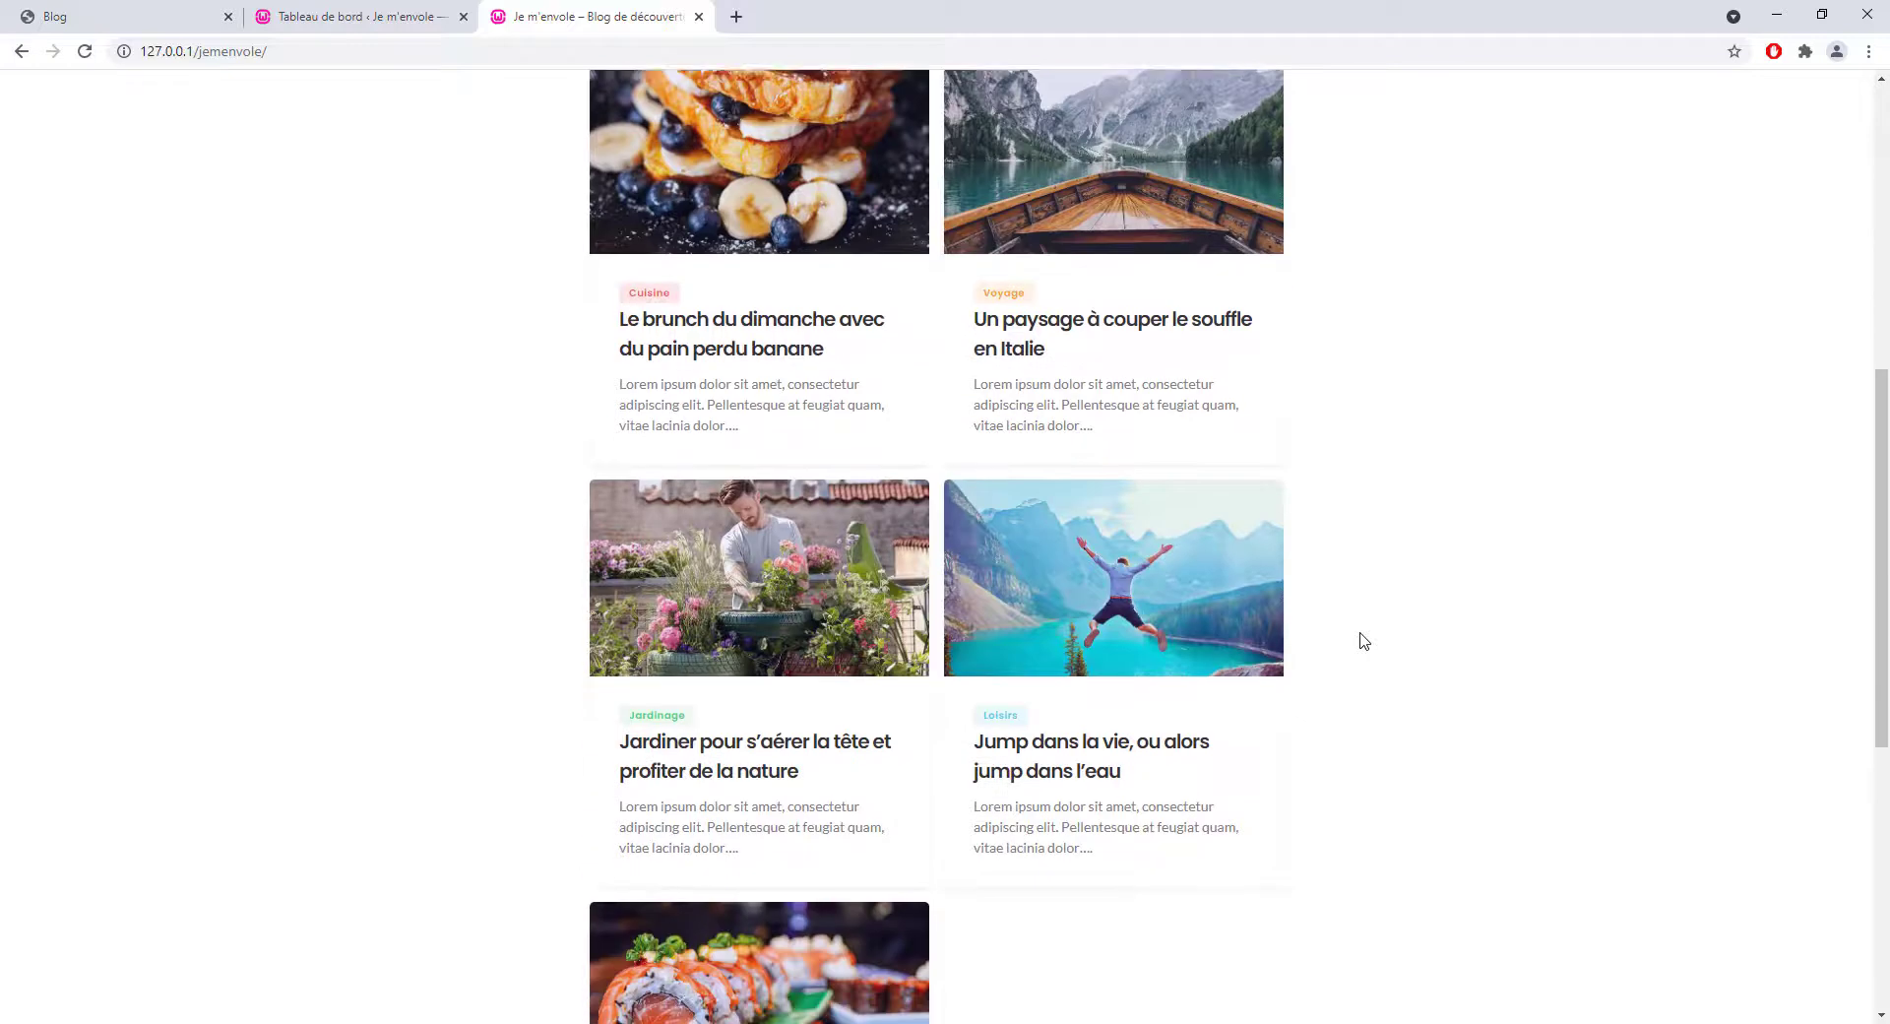
{"action": "scroll", "coordinate": [1363, 641], "scroll_direction": "up", "scroll_amount": 10}
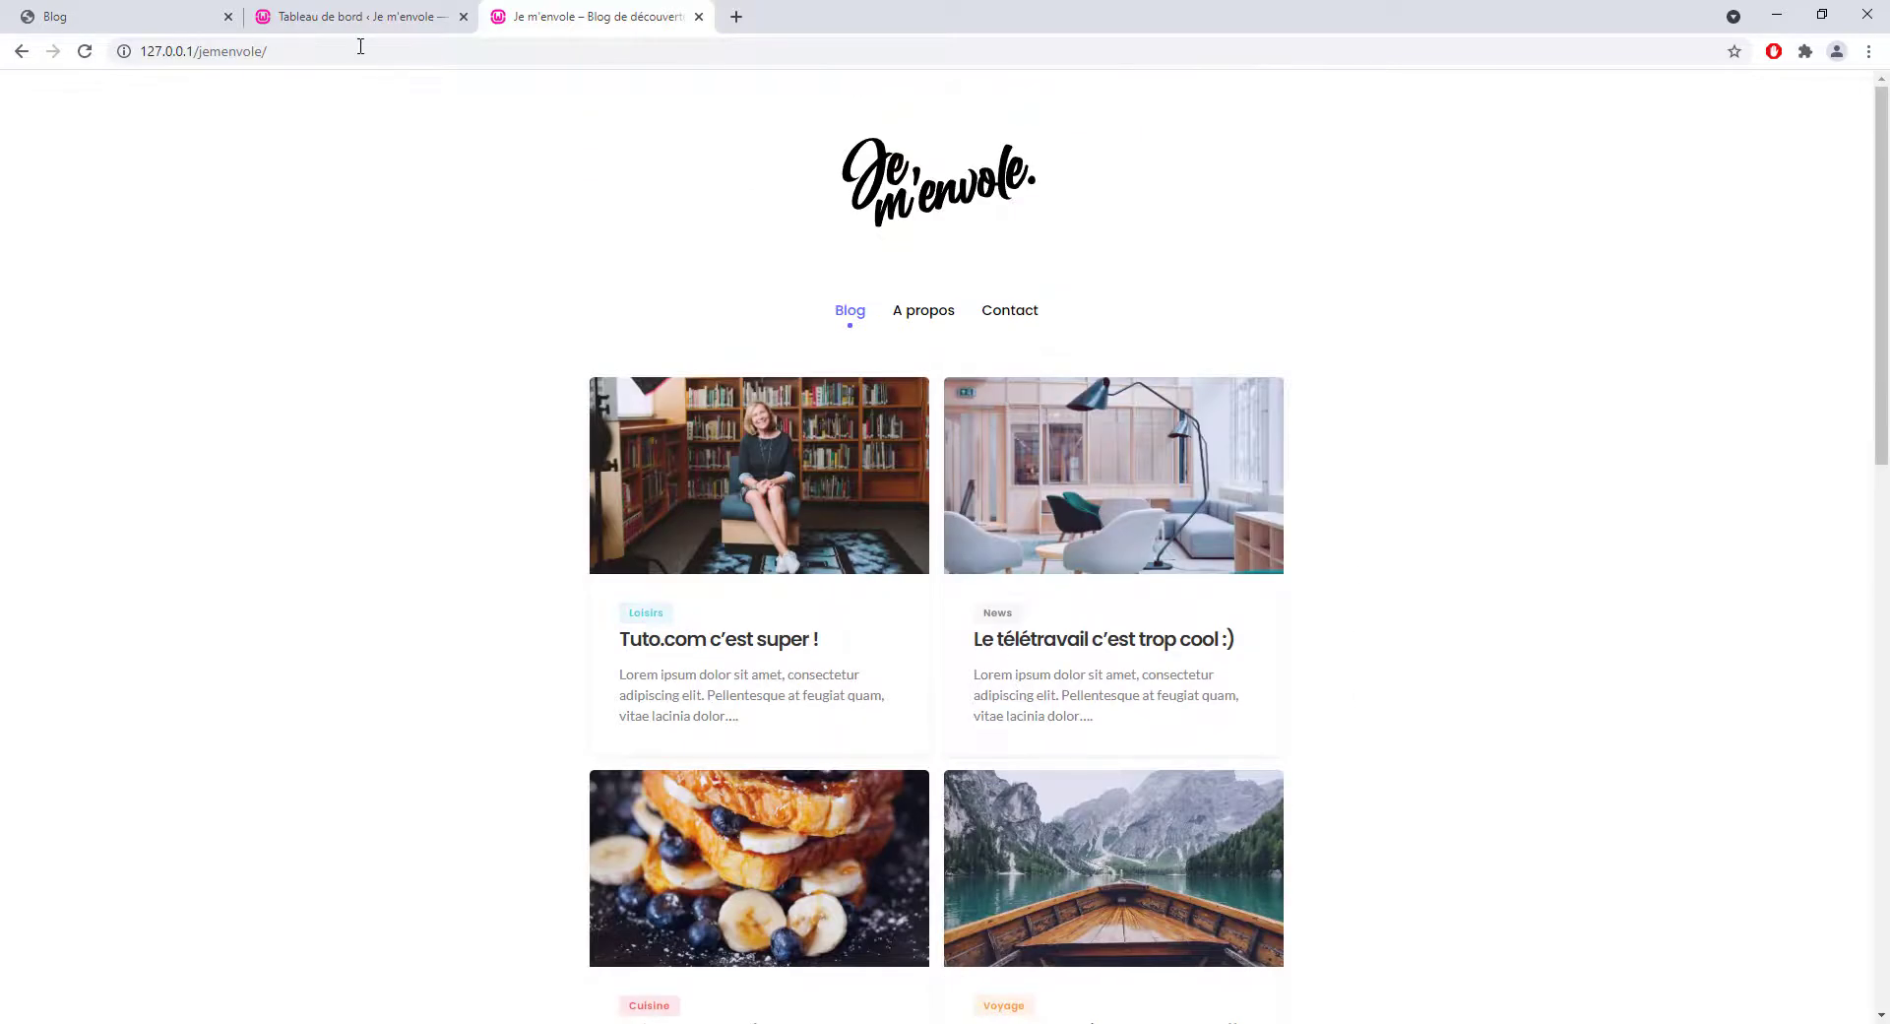
- View the list of all articles in the WordPress dashboard and open "Le télétravail c'est trop cool :)" on the site
{"action": "left_click", "coordinate": [355, 16]}
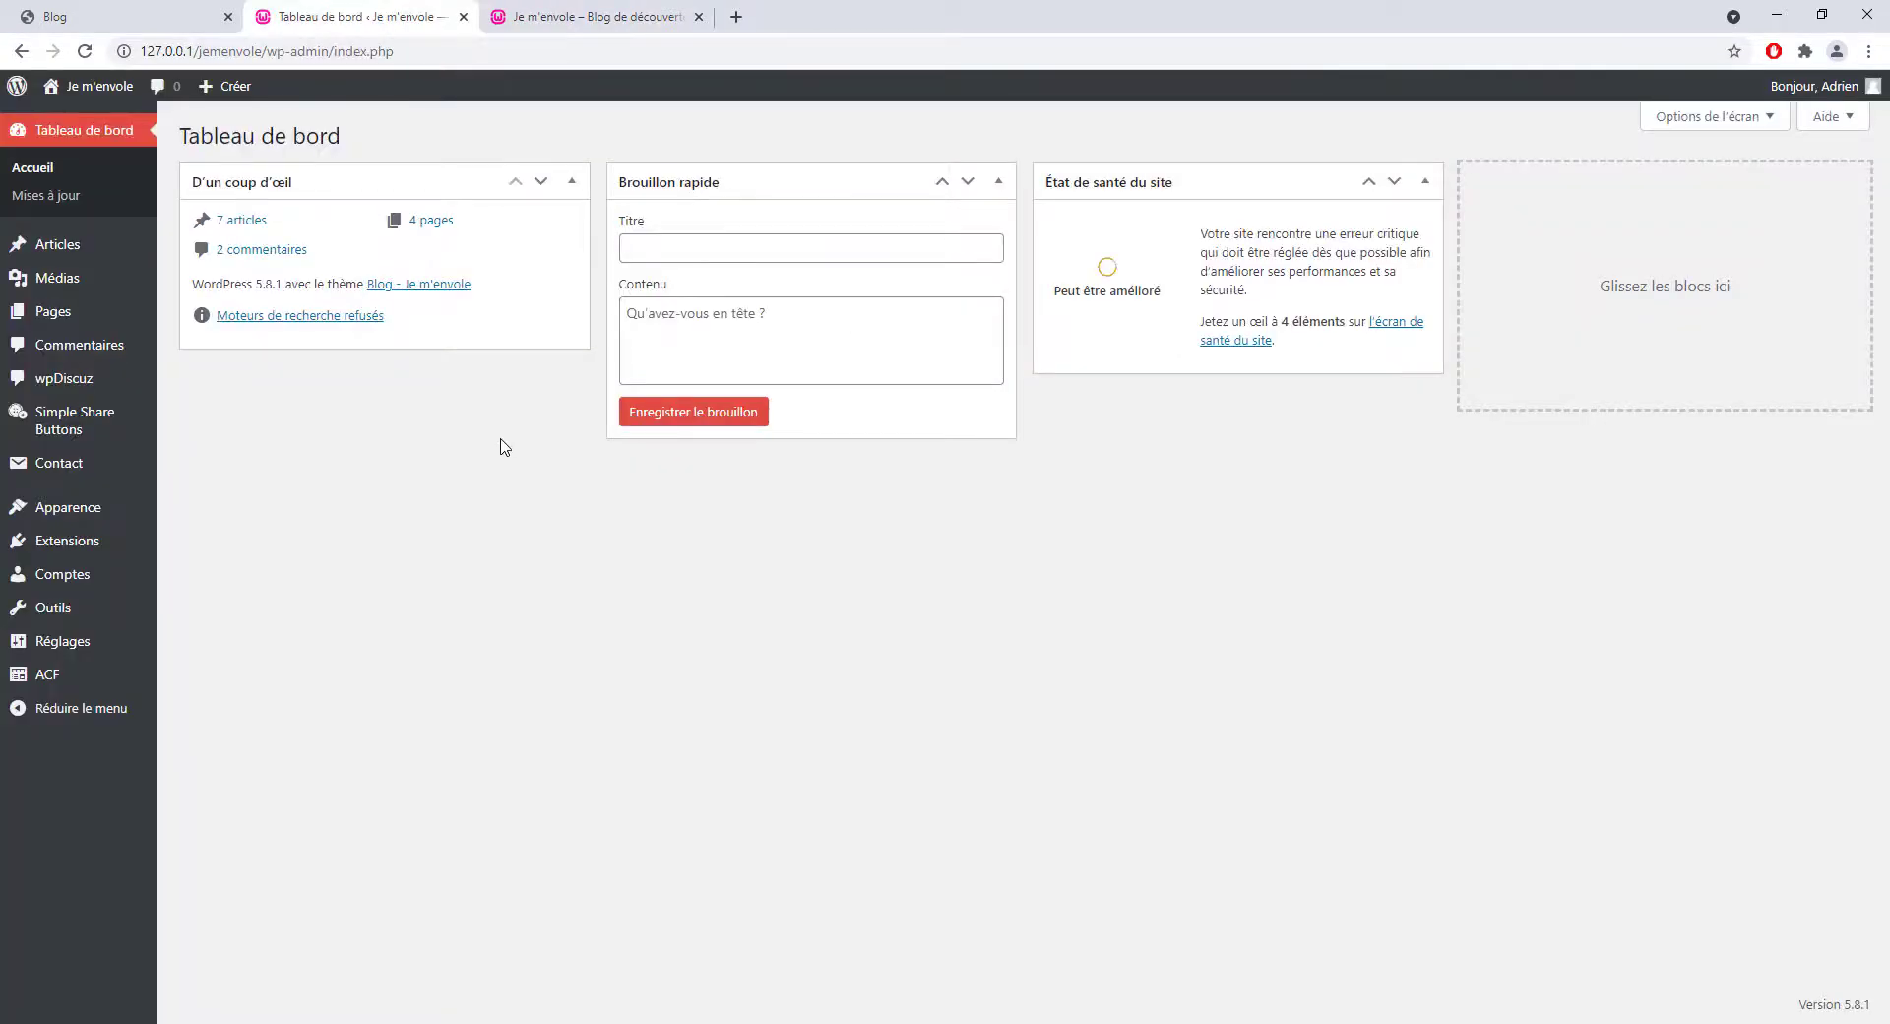
{"action": "left_click", "coordinate": [72, 249]}
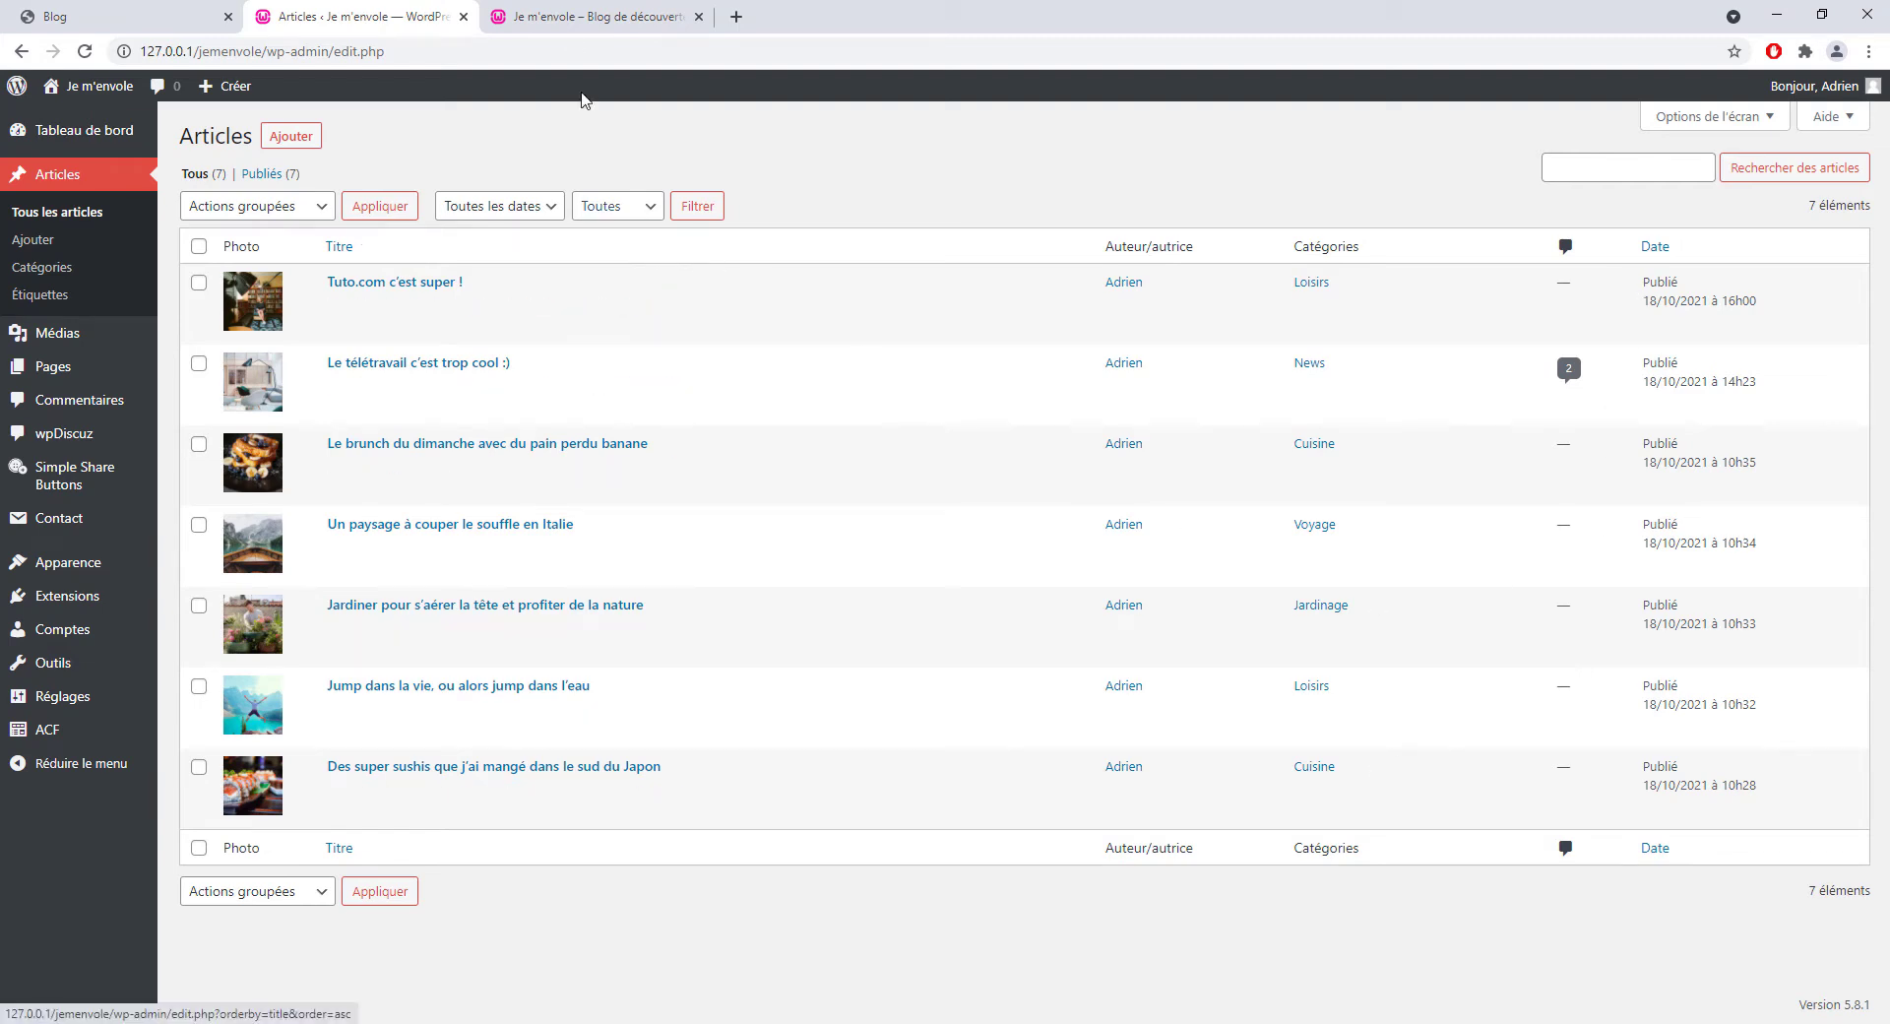
{"action": "left_click", "coordinate": [572, 20]}
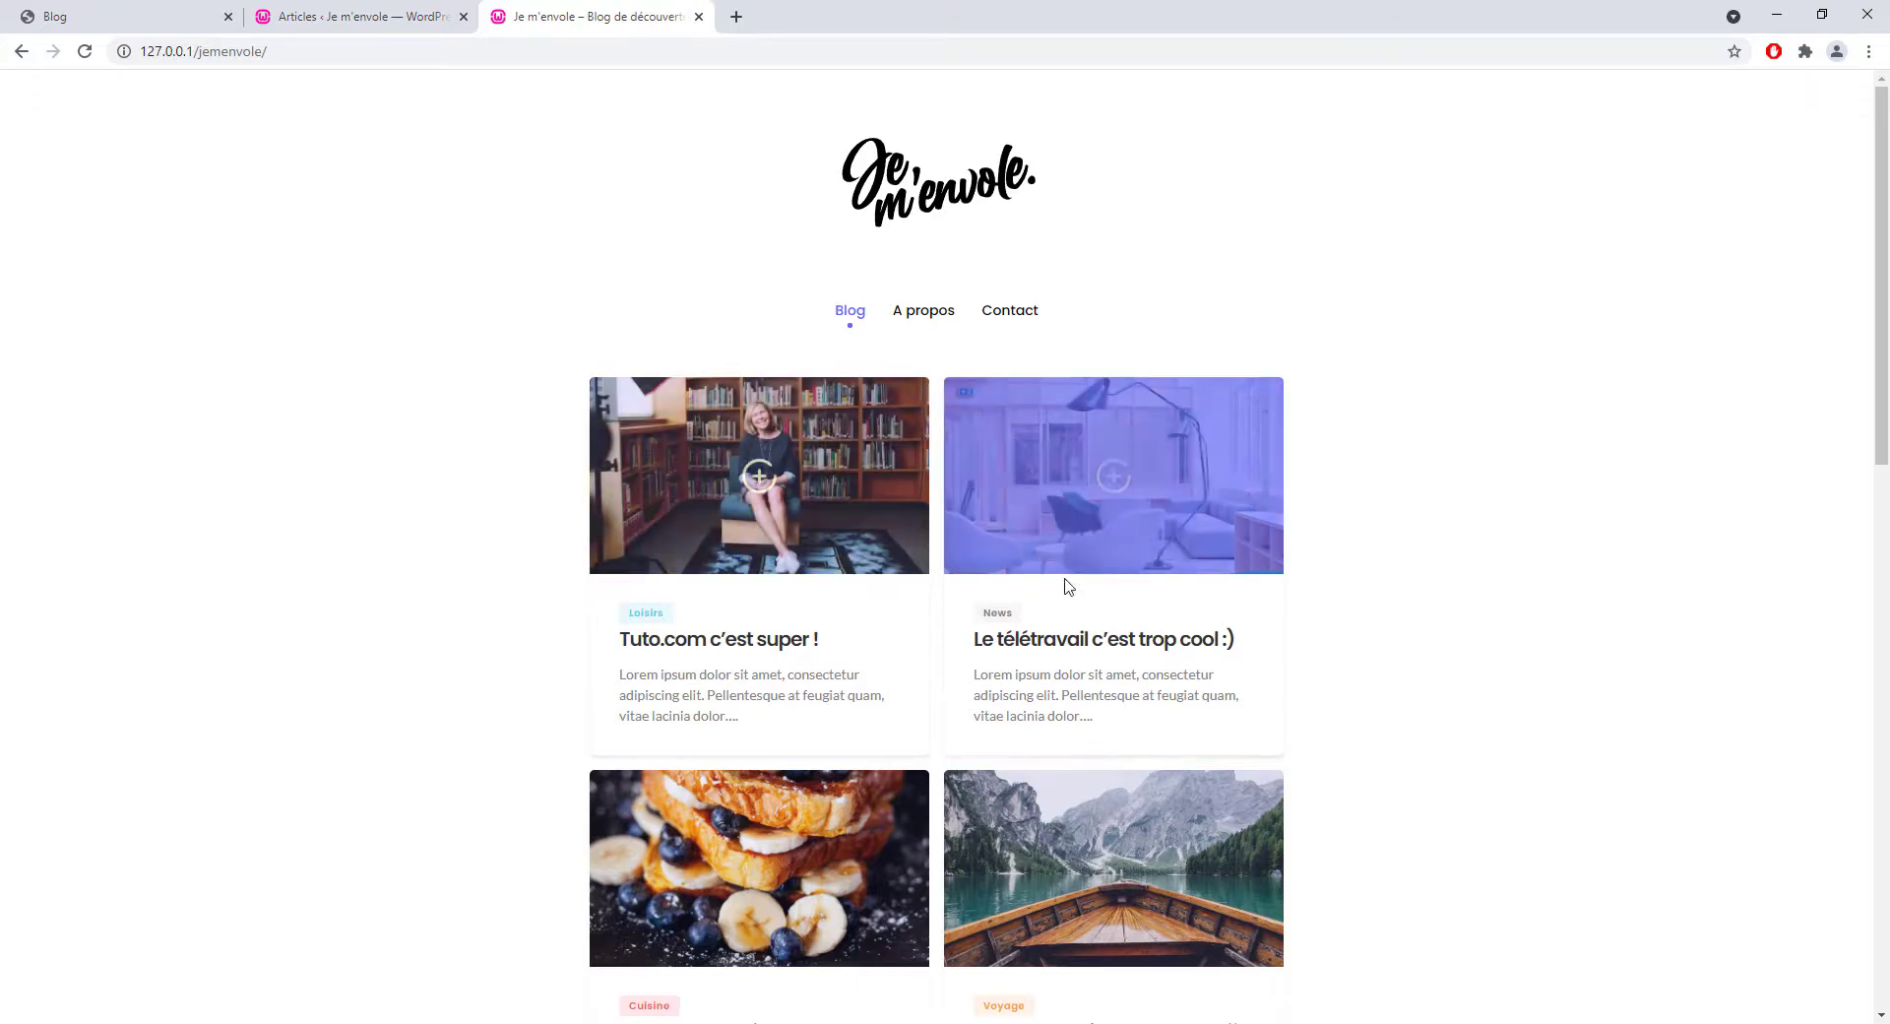
{"action": "left_click", "coordinate": [1120, 499]}
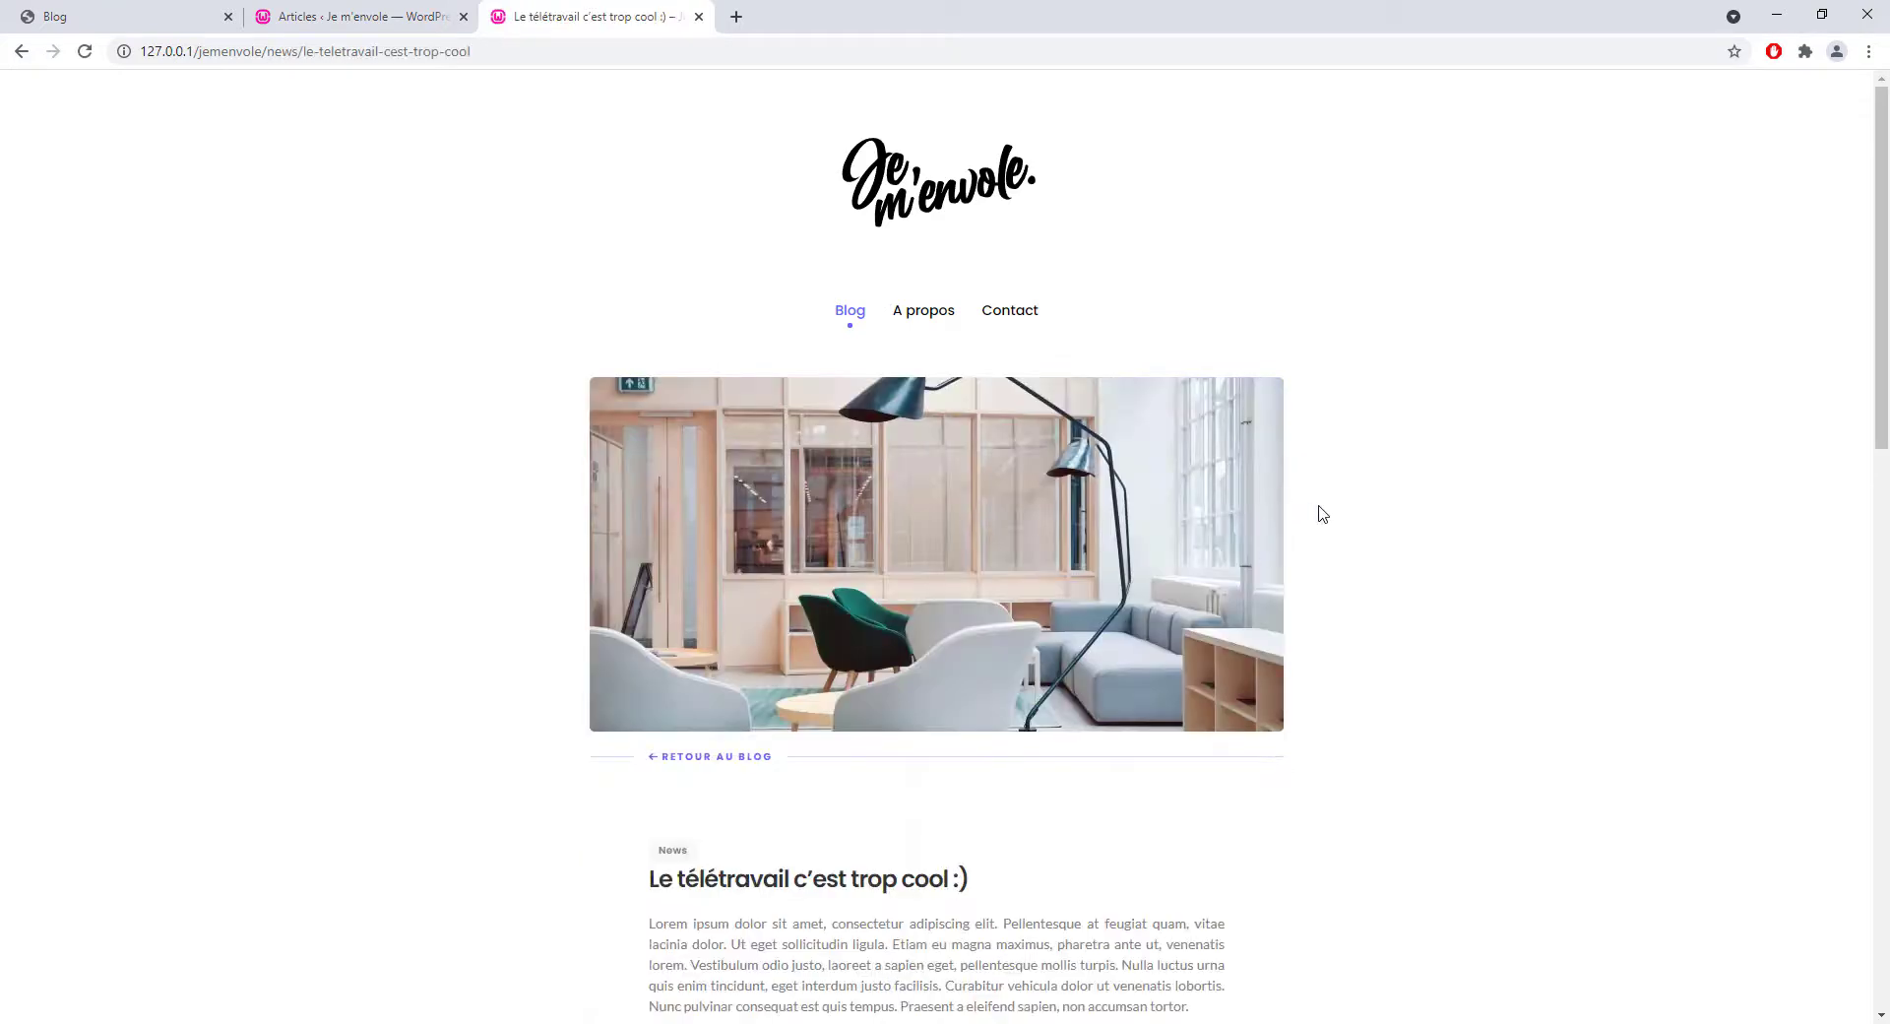
{"action": "scroll", "coordinate": [1379, 569], "scroll_direction": "down", "scroll_amount": 2}
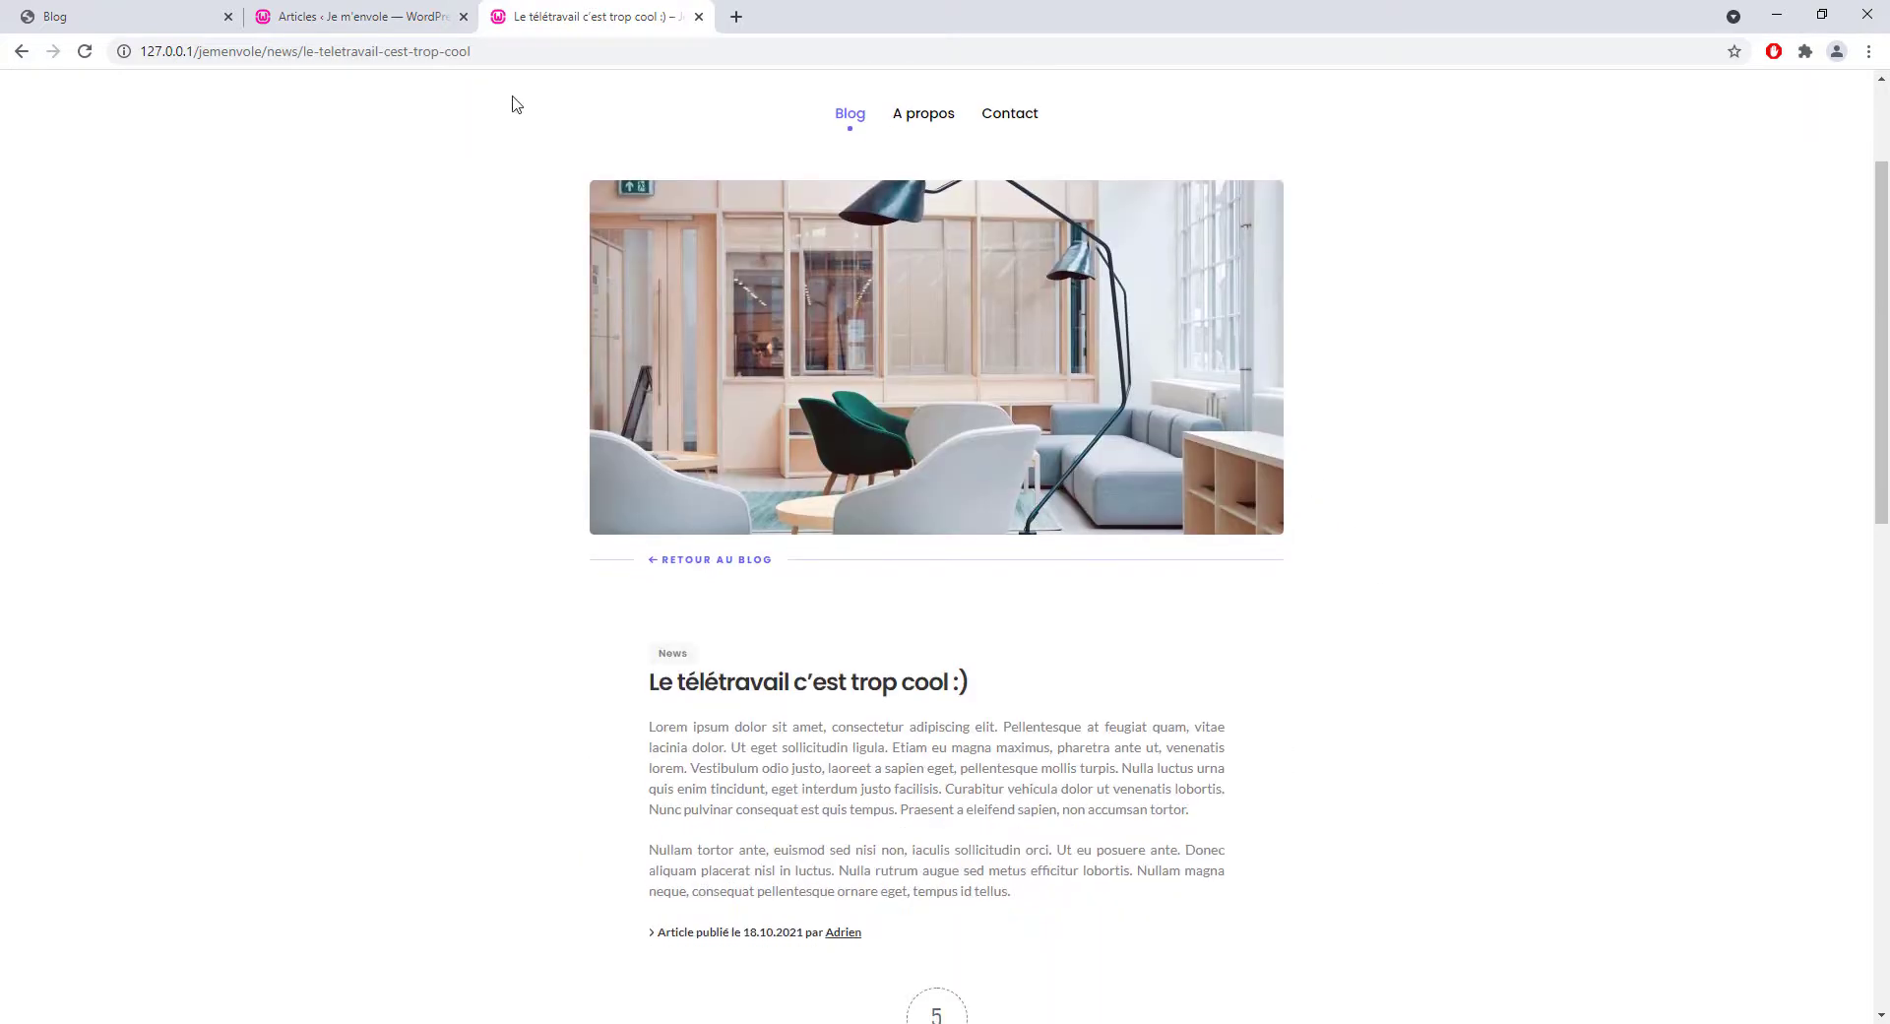
- Open "Le télétravail c'est trop cool :)" in the WordPress article editor and examine its body text
{"action": "left_click", "coordinate": [361, 18]}
{"action": "left_click", "coordinate": [384, 362]}
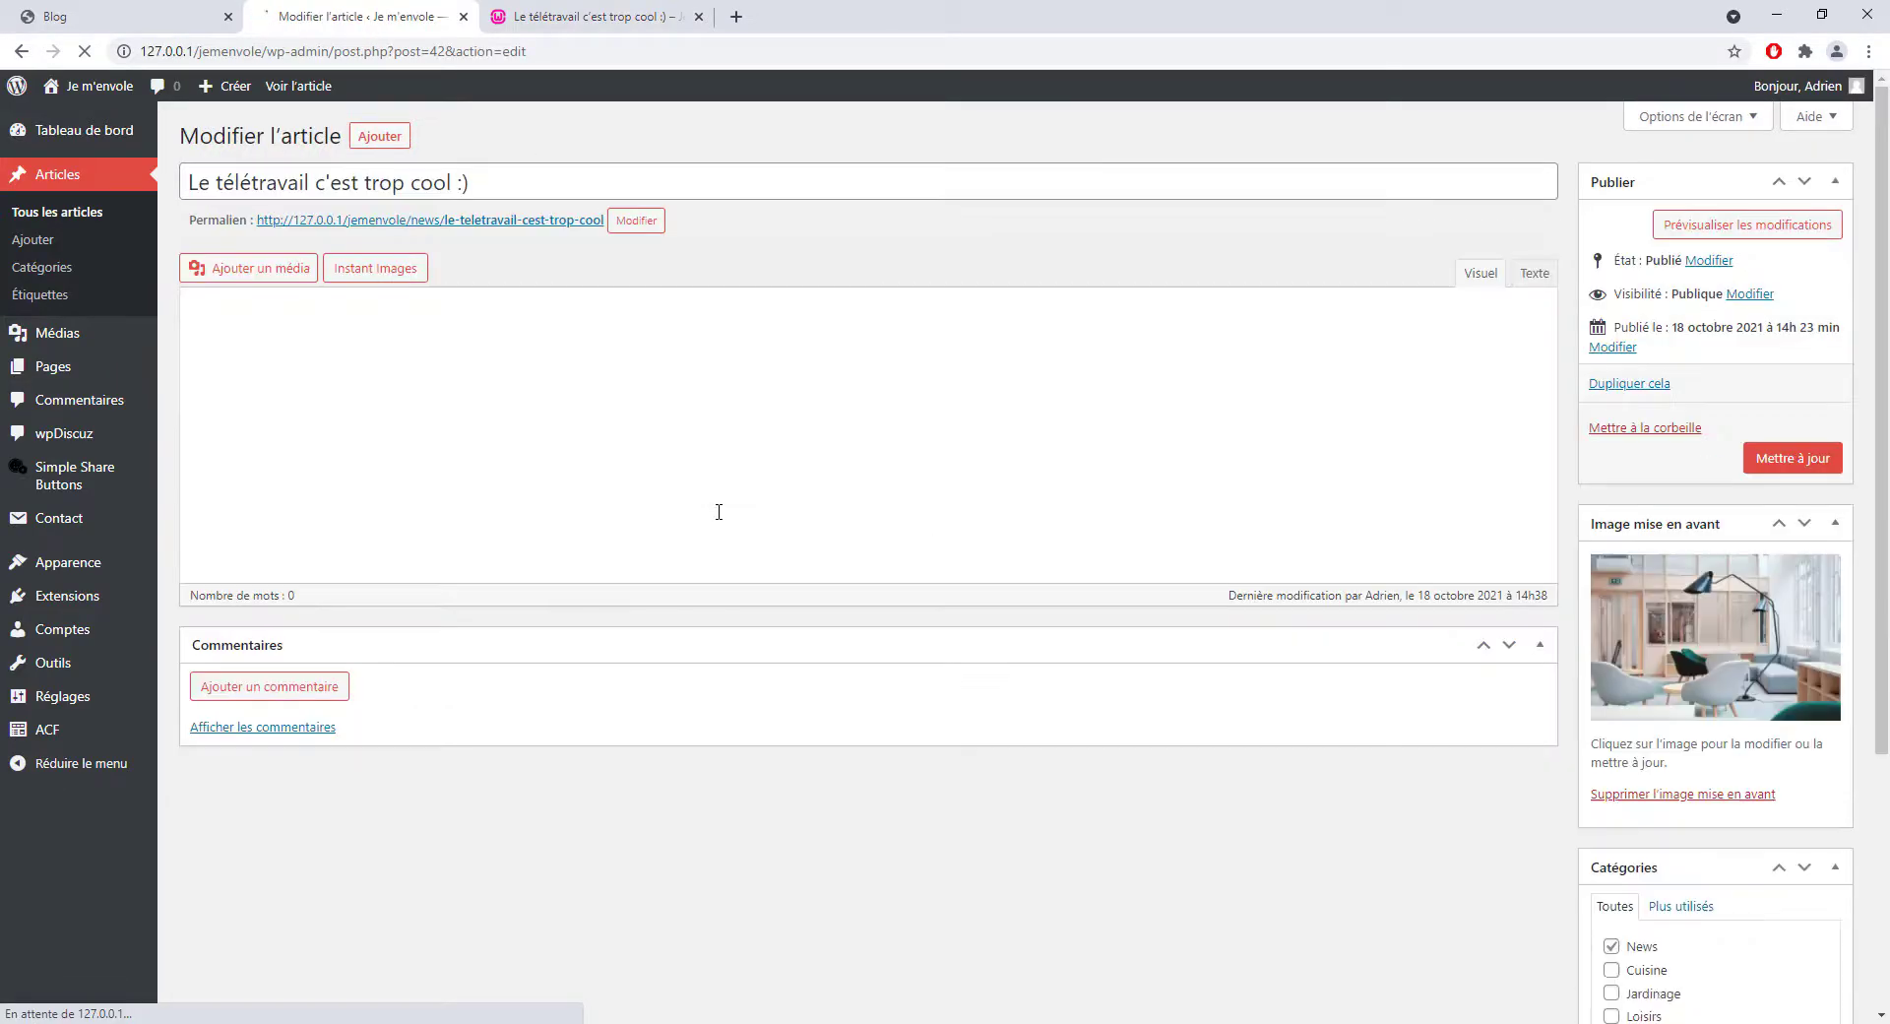
{"action": "left_click", "coordinate": [553, 539]}
{"action": "key", "text": "ctrl+a"}
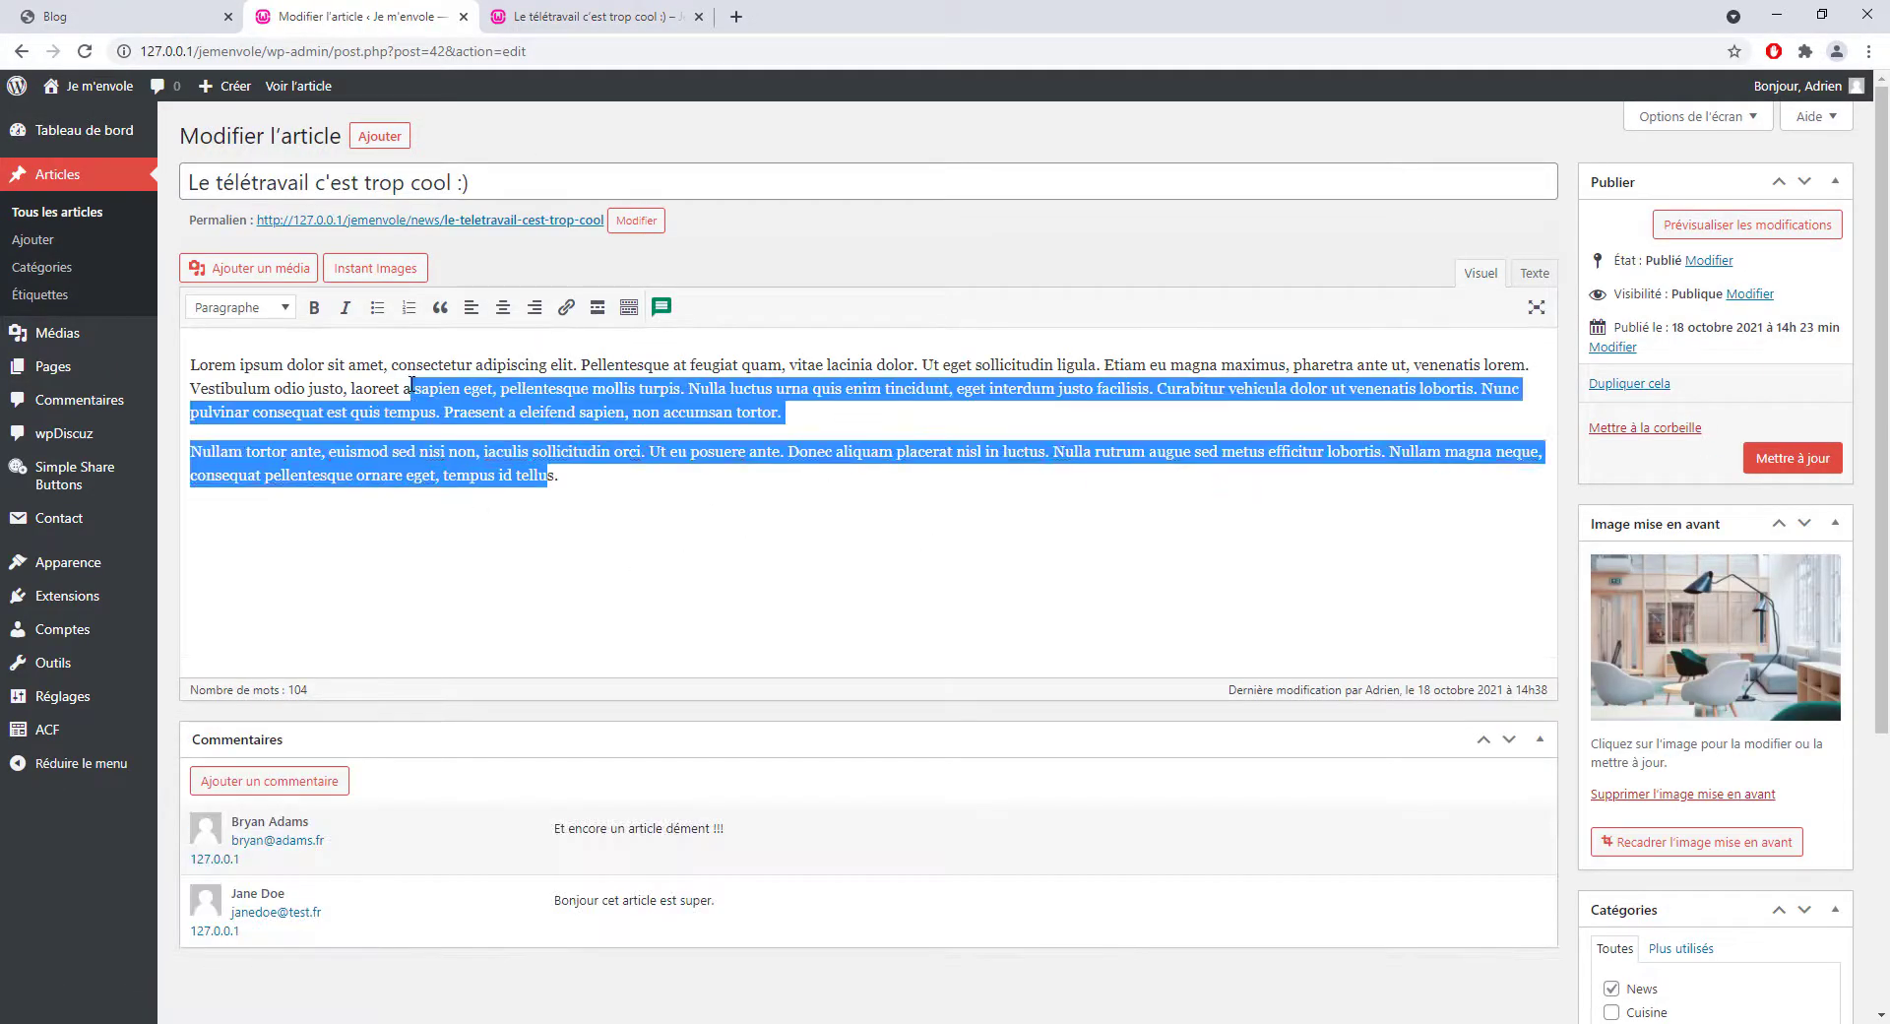
{"action": "left_click", "coordinate": [781, 450]}
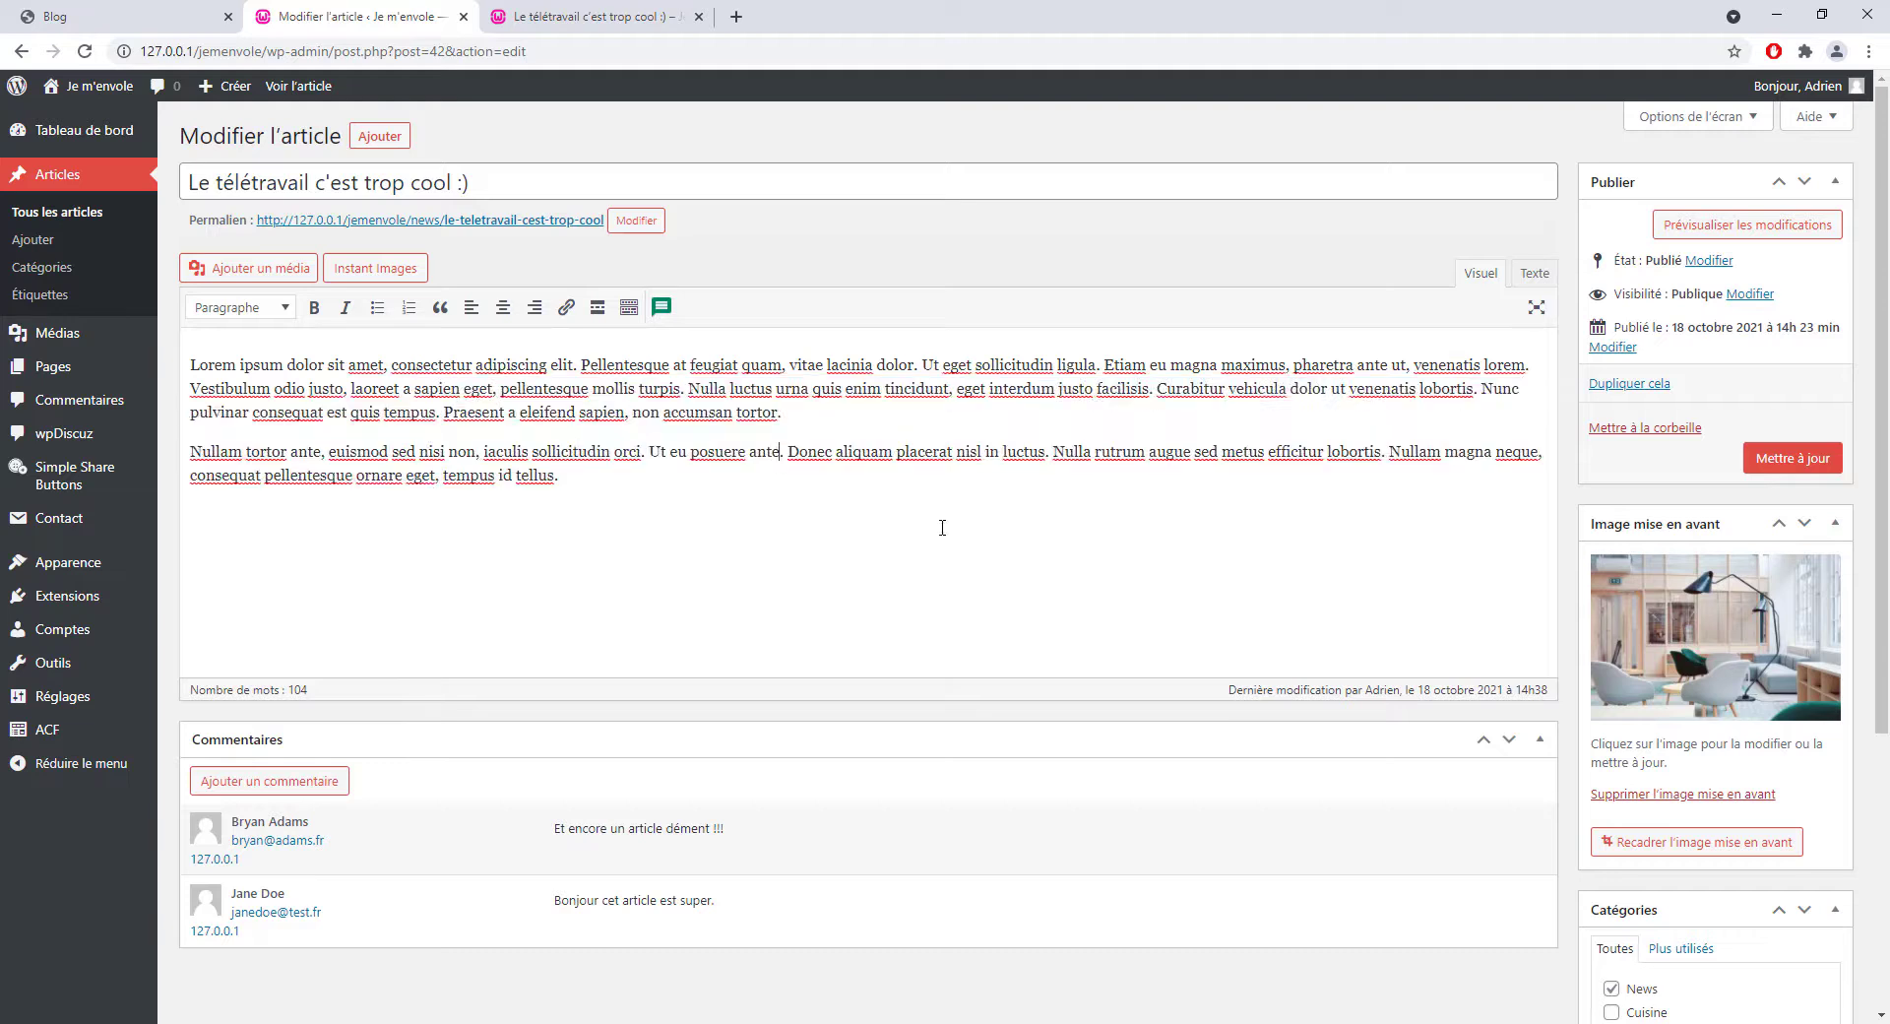
- Review the published télétravail article, including its rating, comment section, share links and footer
{"action": "left_click", "coordinate": [600, 18]}
{"action": "scroll", "coordinate": [844, 549], "scroll_direction": "up", "scroll_amount": 2}
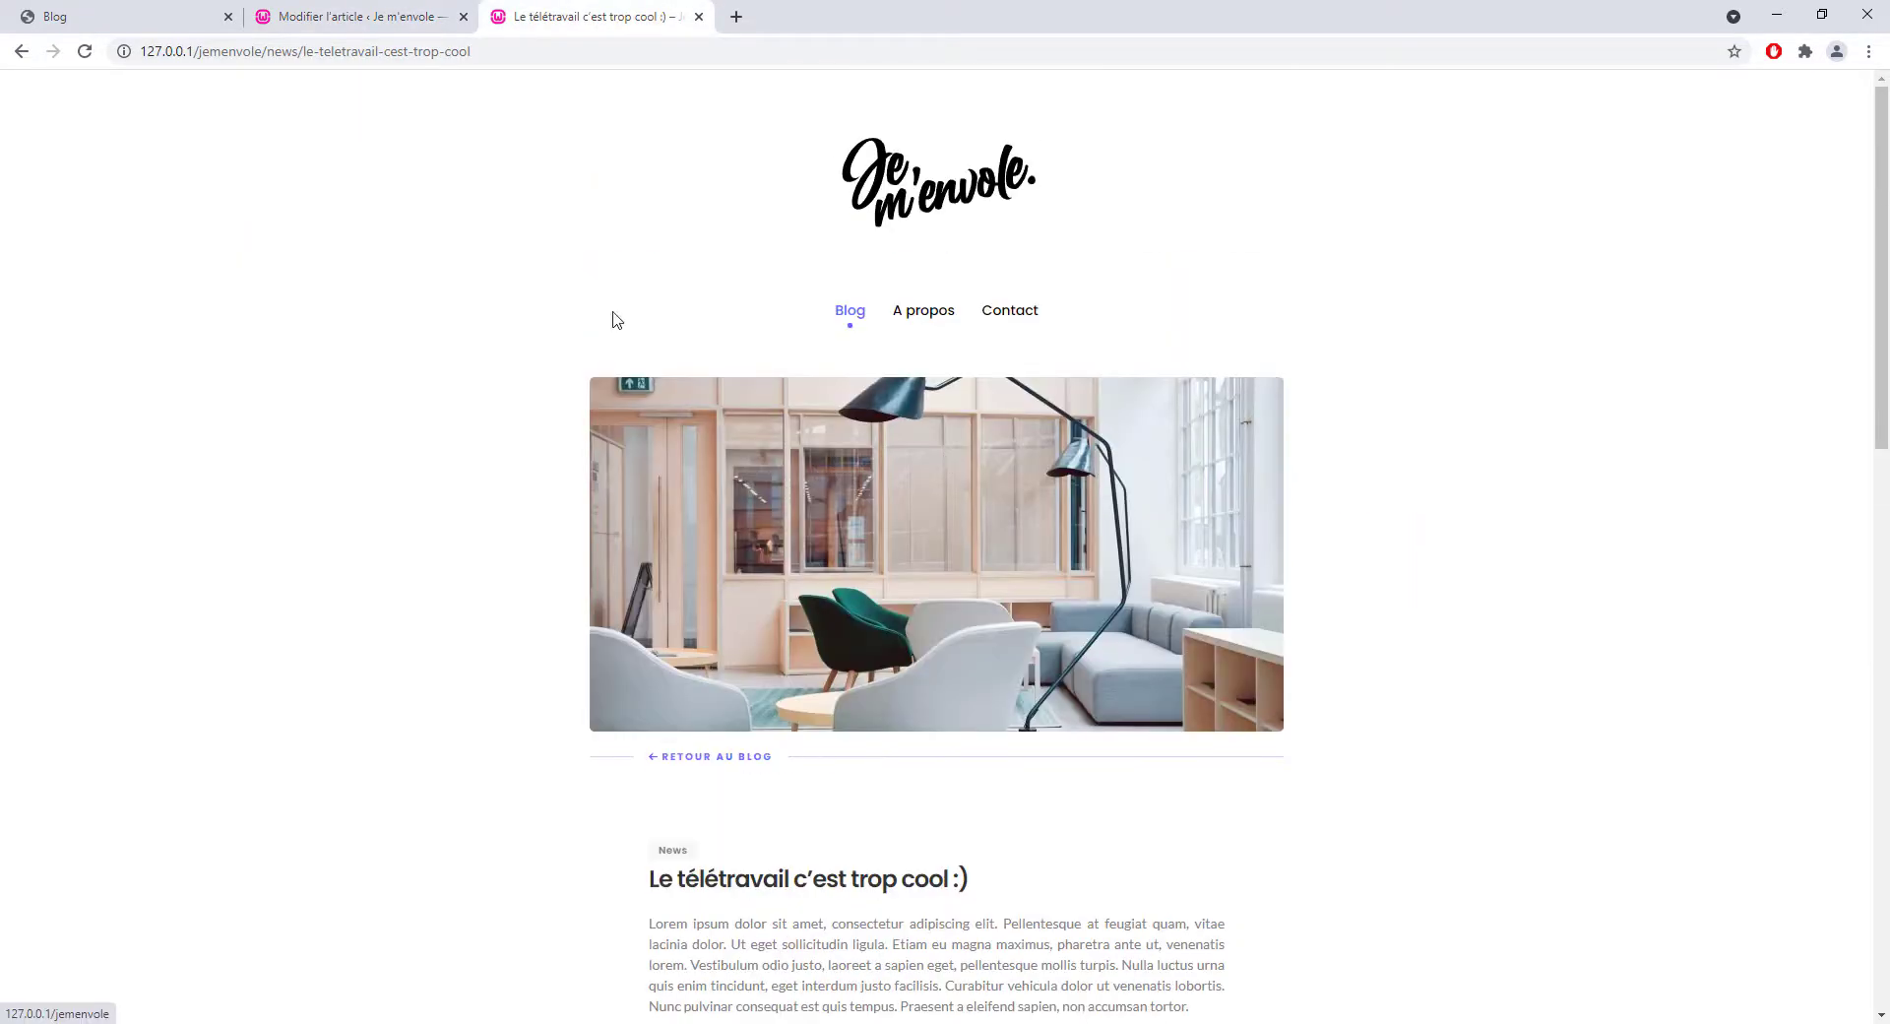
{"action": "scroll", "coordinate": [1000, 653], "scroll_direction": "down", "scroll_amount": 8}
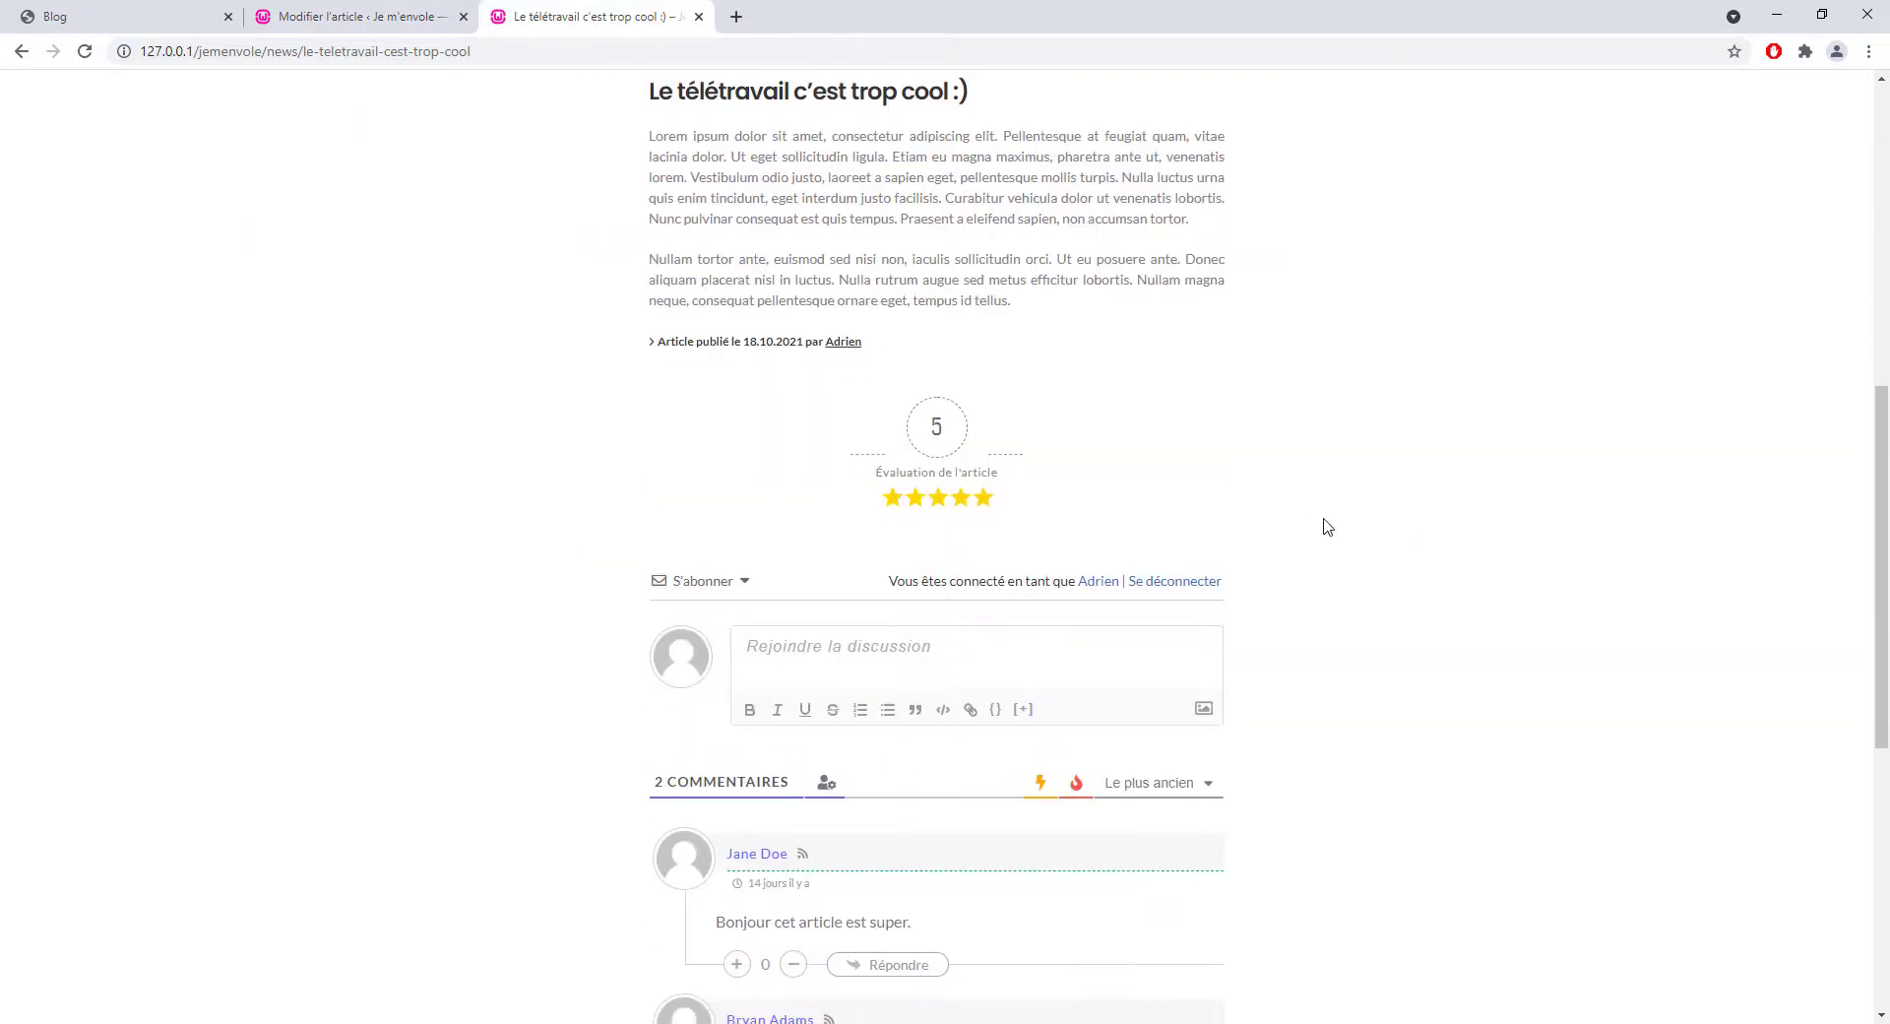
{"action": "scroll", "coordinate": [1371, 508], "scroll_direction": "down", "scroll_amount": 3}
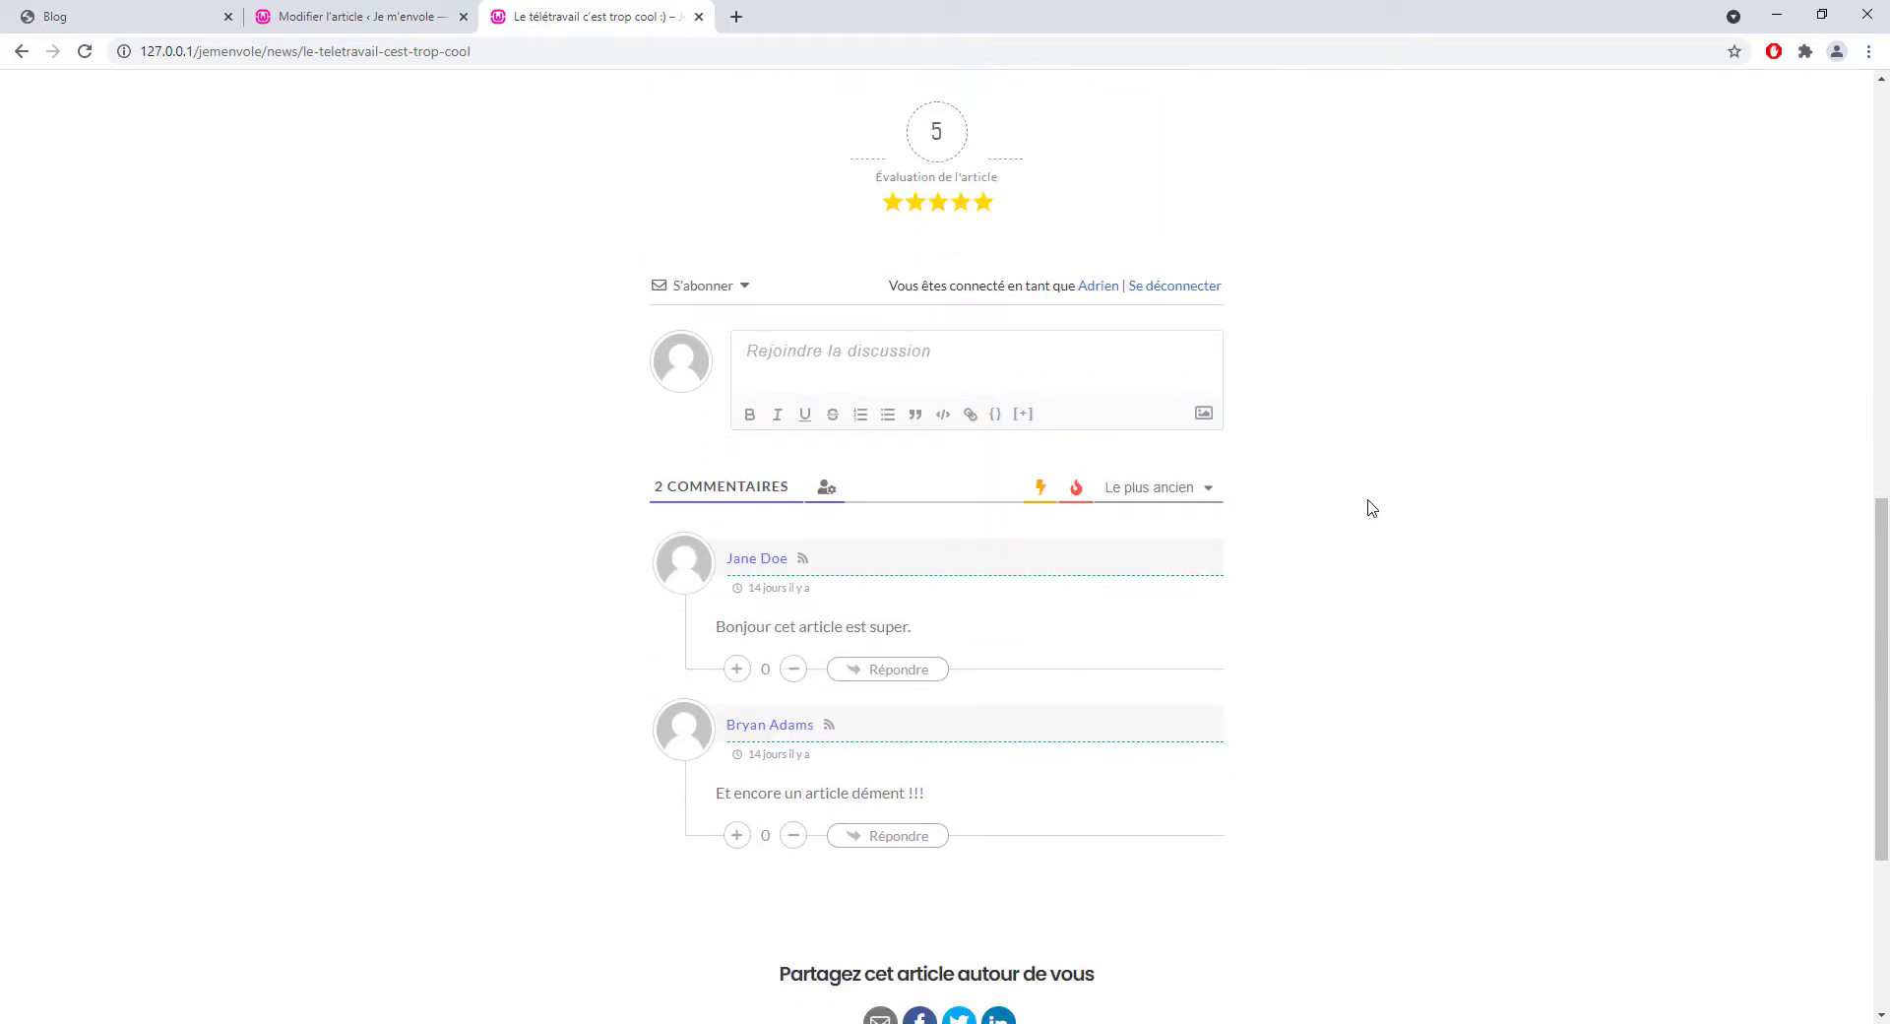
{"action": "scroll", "coordinate": [1307, 768], "scroll_direction": "down", "scroll_amount": 4}
{"action": "scroll", "coordinate": [1307, 768], "scroll_direction": "up", "scroll_amount": 4}
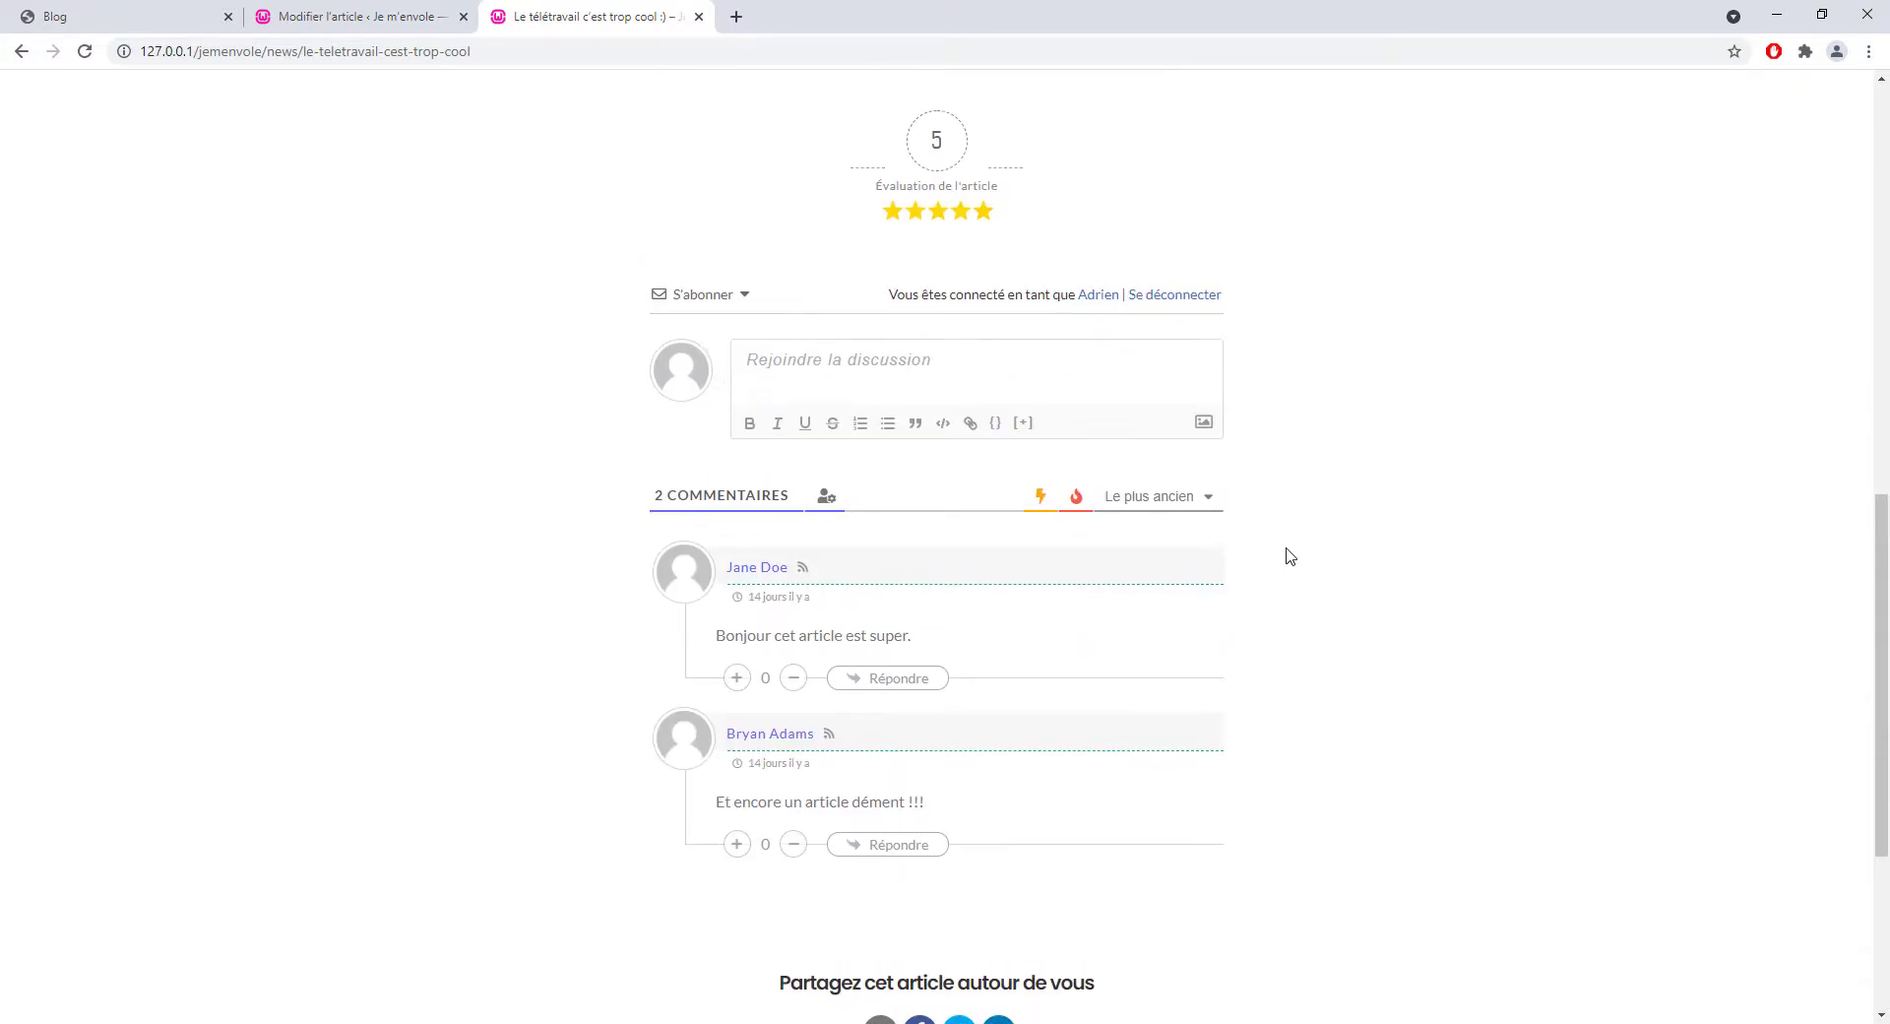
{"action": "scroll", "coordinate": [1128, 676], "scroll_direction": "down", "scroll_amount": 3}
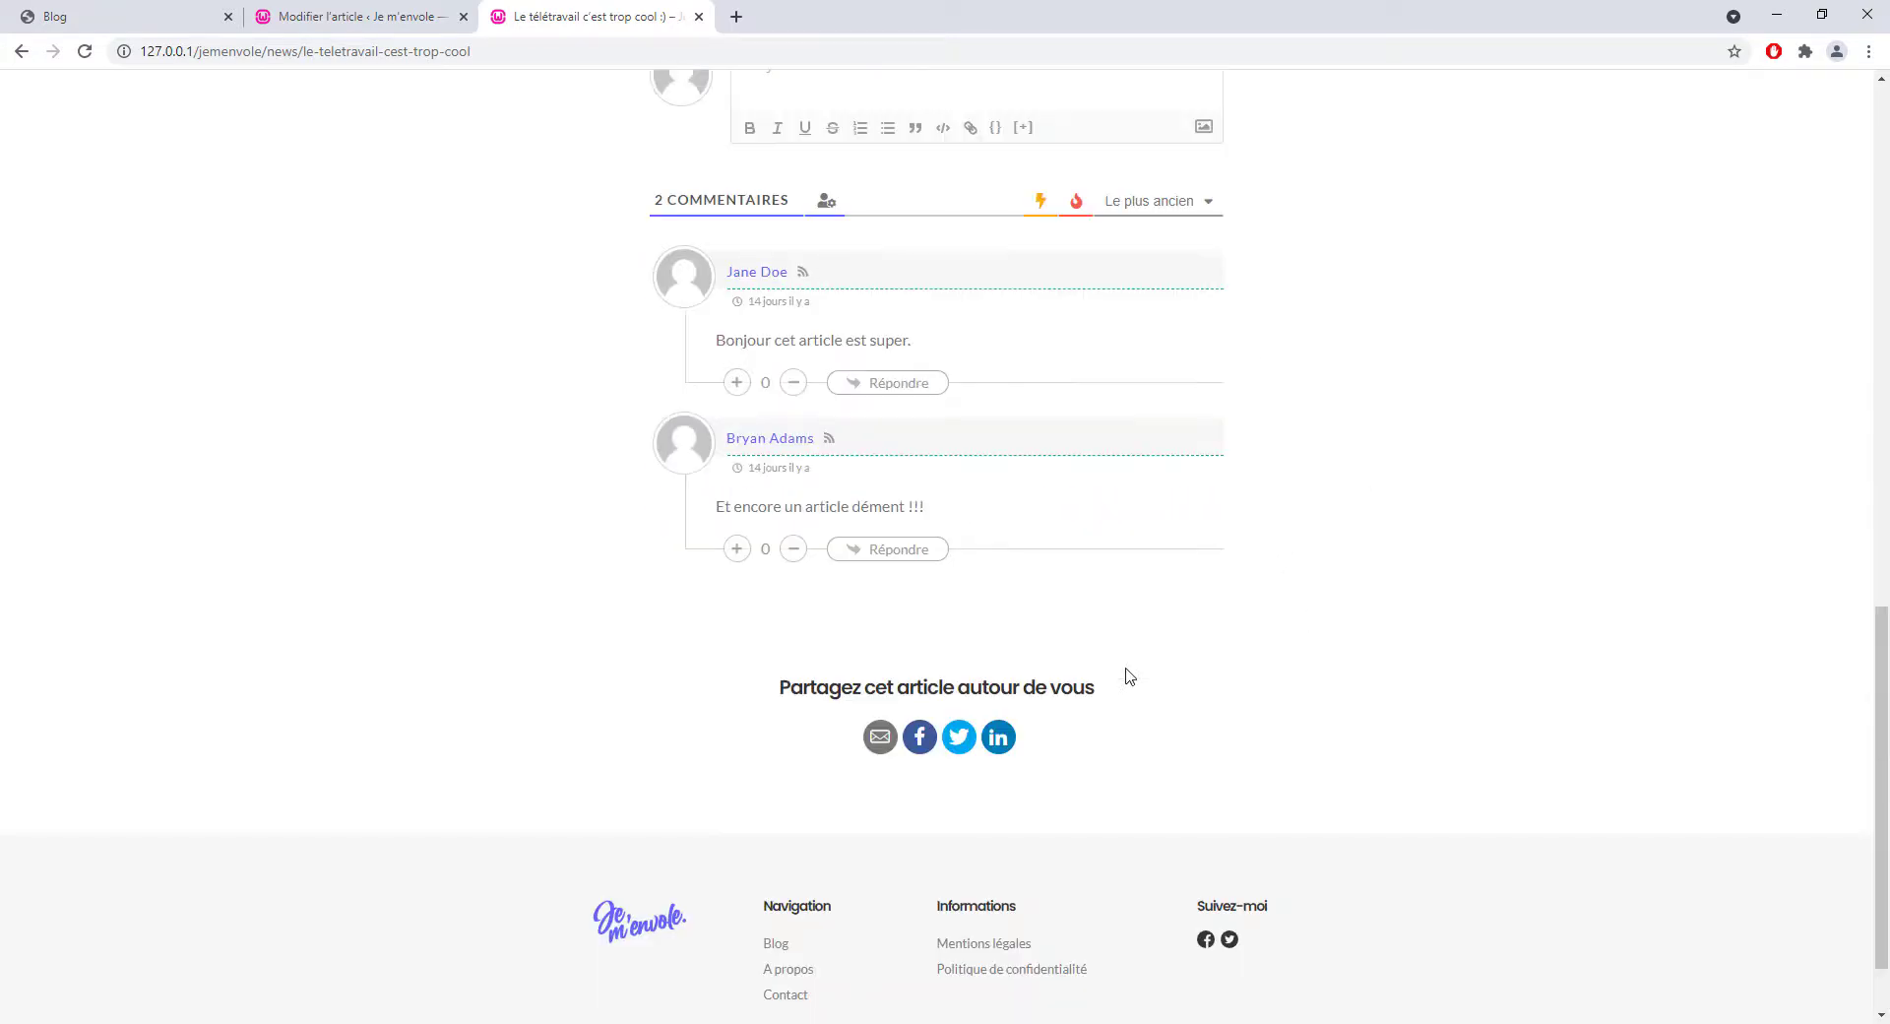
{"action": "scroll", "coordinate": [1067, 552], "scroll_direction": "up", "scroll_amount": 10}
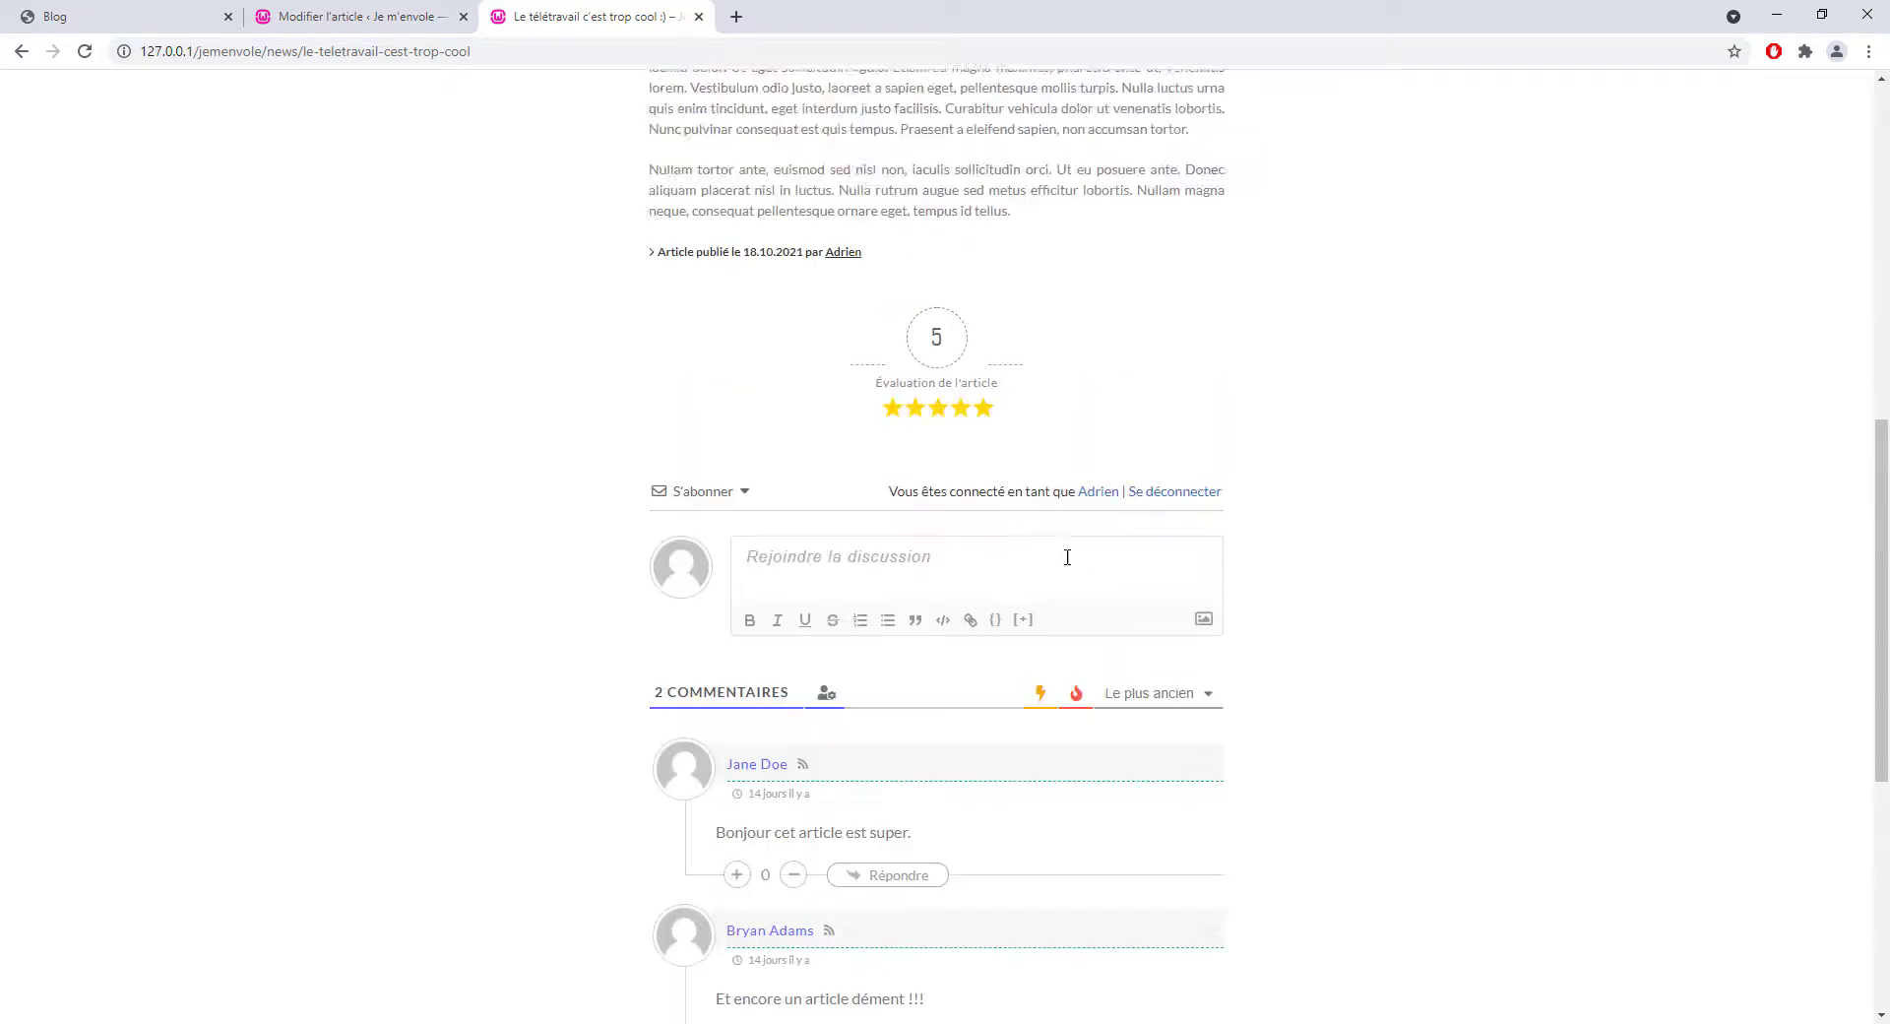
{"action": "scroll", "coordinate": [1051, 531], "scroll_direction": "up", "scroll_amount": 4}
- Open the A propos page on the WordPress site and review its image and introductory text
{"action": "left_click", "coordinate": [942, 313]}
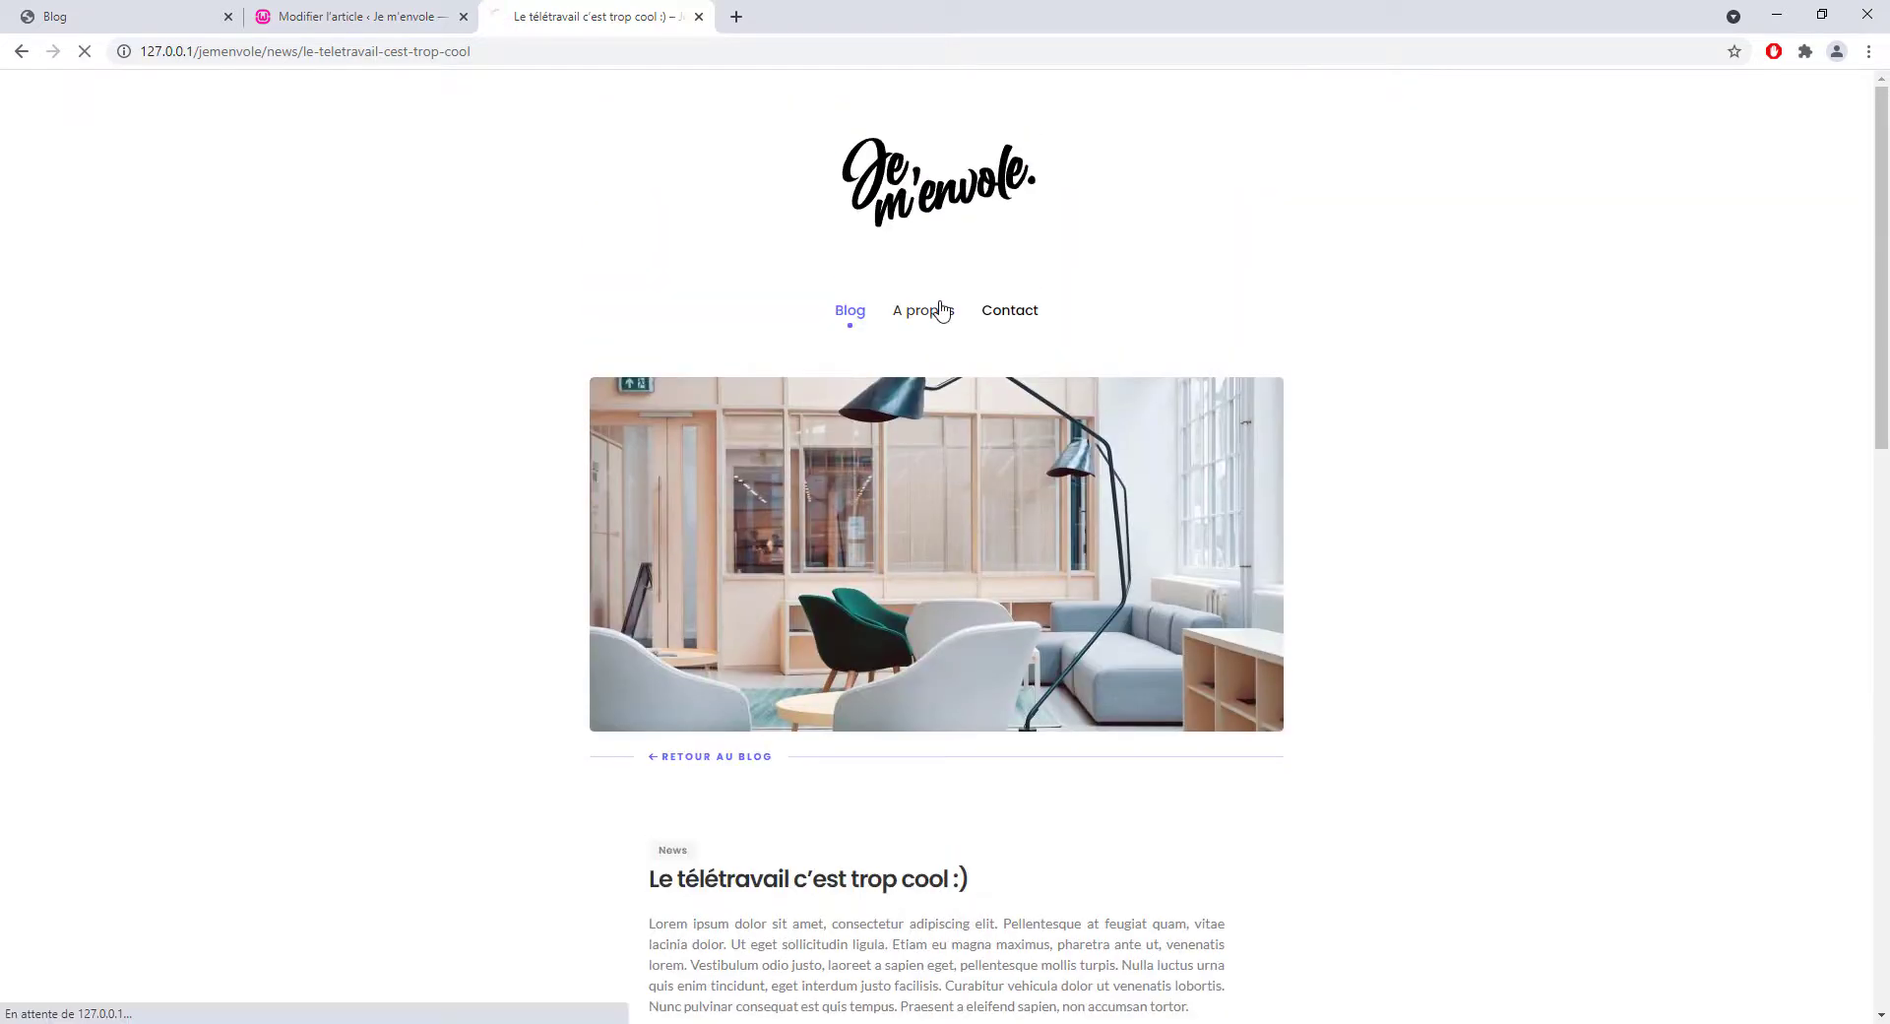
{"action": "scroll", "coordinate": [1118, 608], "scroll_direction": "down", "scroll_amount": 4}
{"action": "scroll", "coordinate": [1118, 607], "scroll_direction": "up", "scroll_amount": 4}
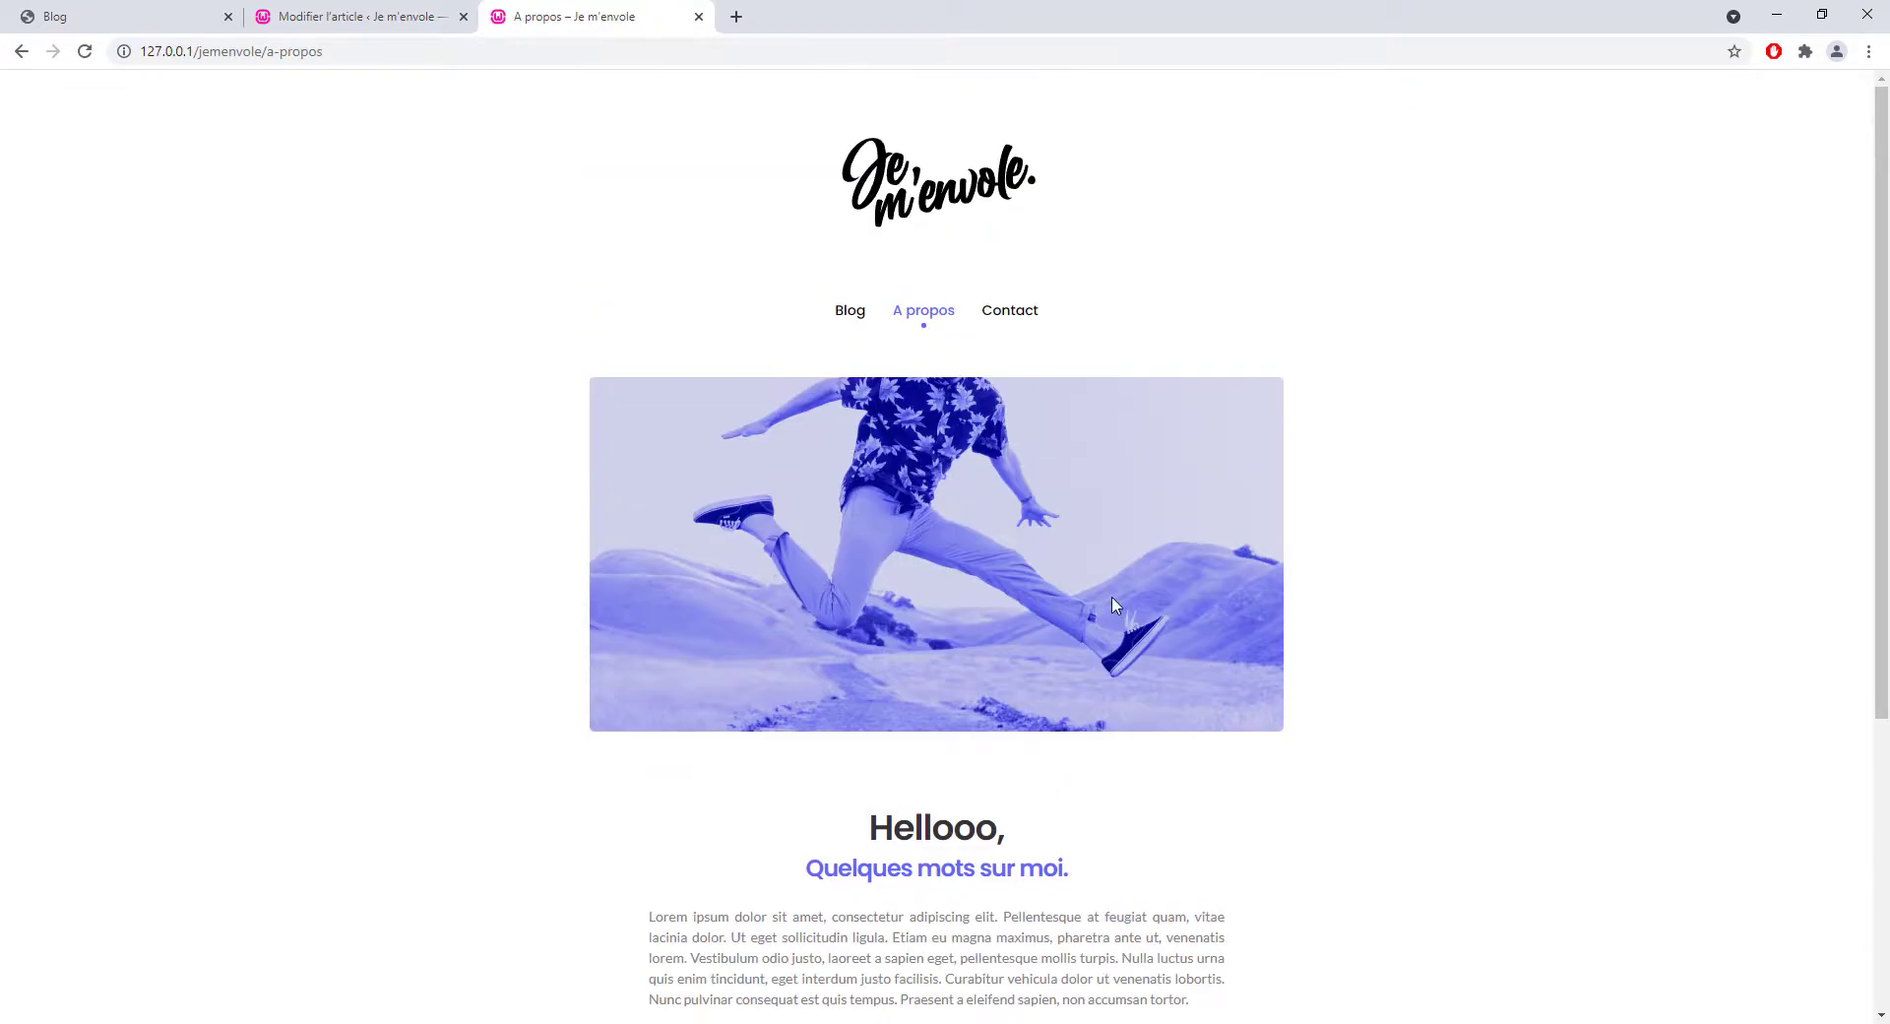
- Open the A propos page for editing from the list of pages in the WordPress dashboard
{"action": "left_click", "coordinate": [362, 16]}
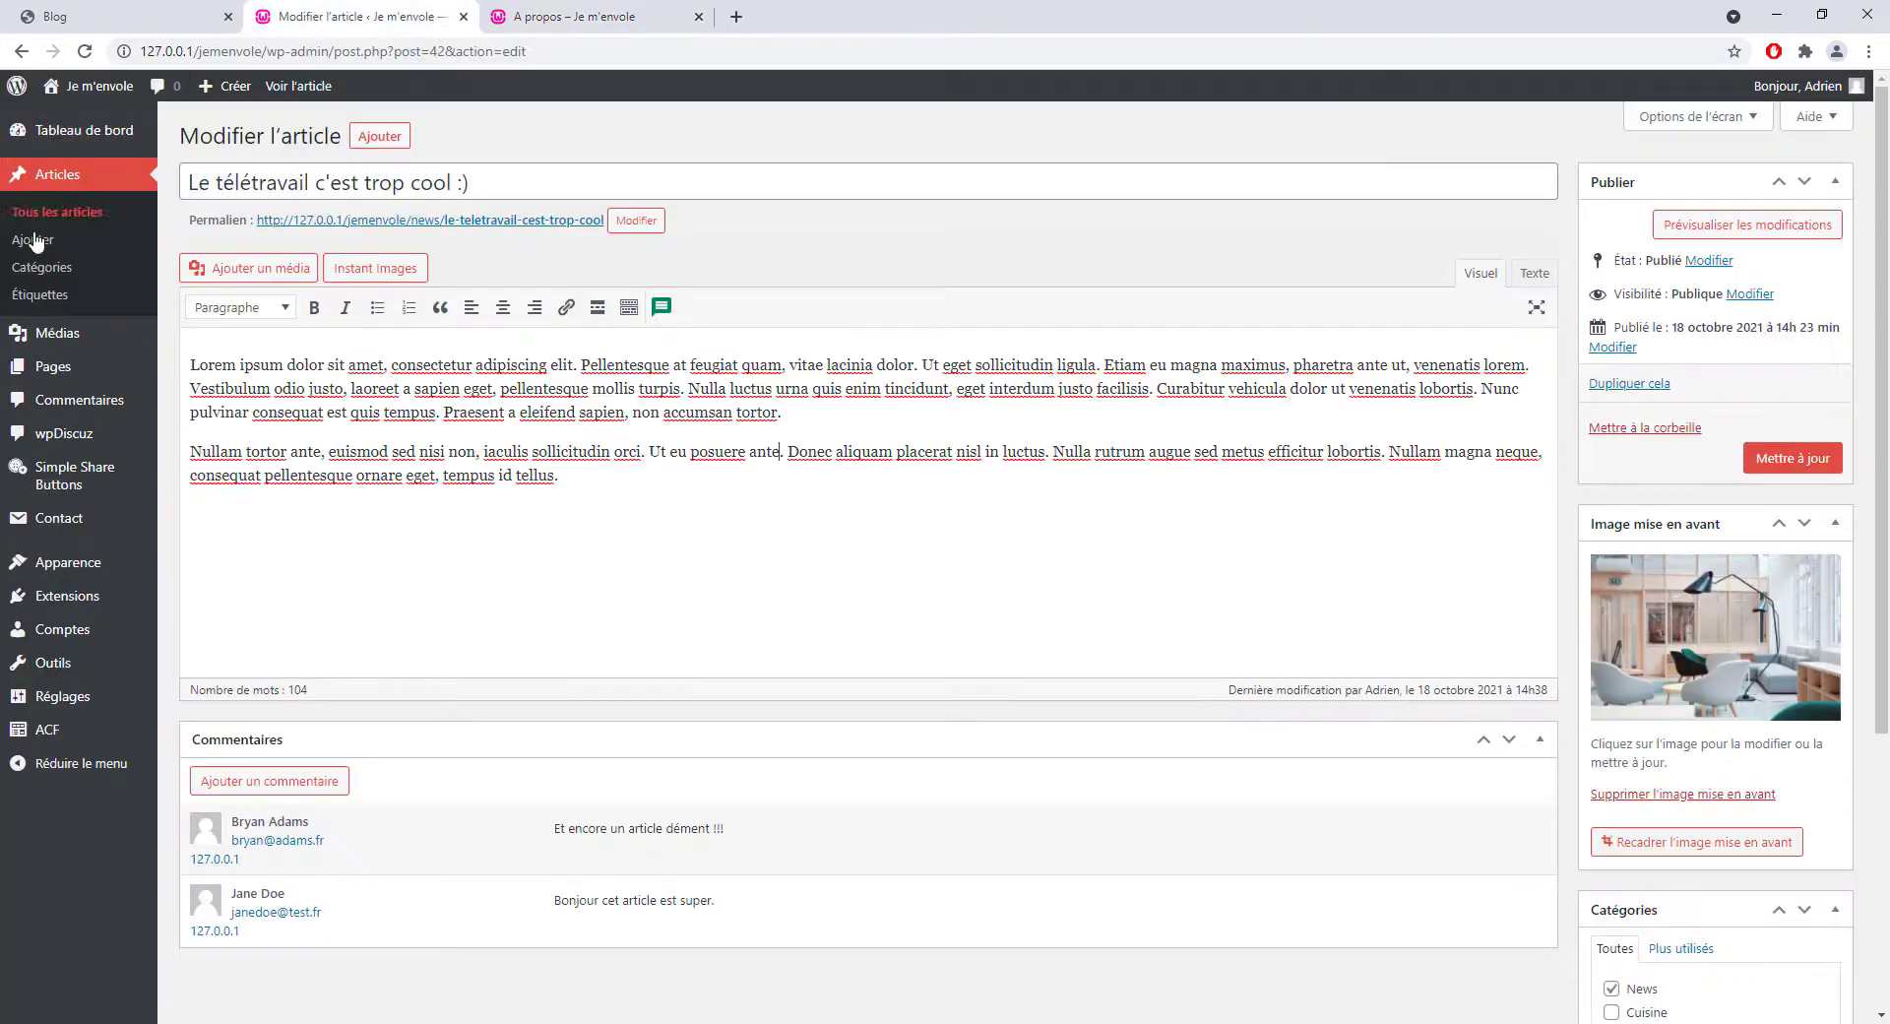
{"action": "left_click", "coordinate": [54, 366]}
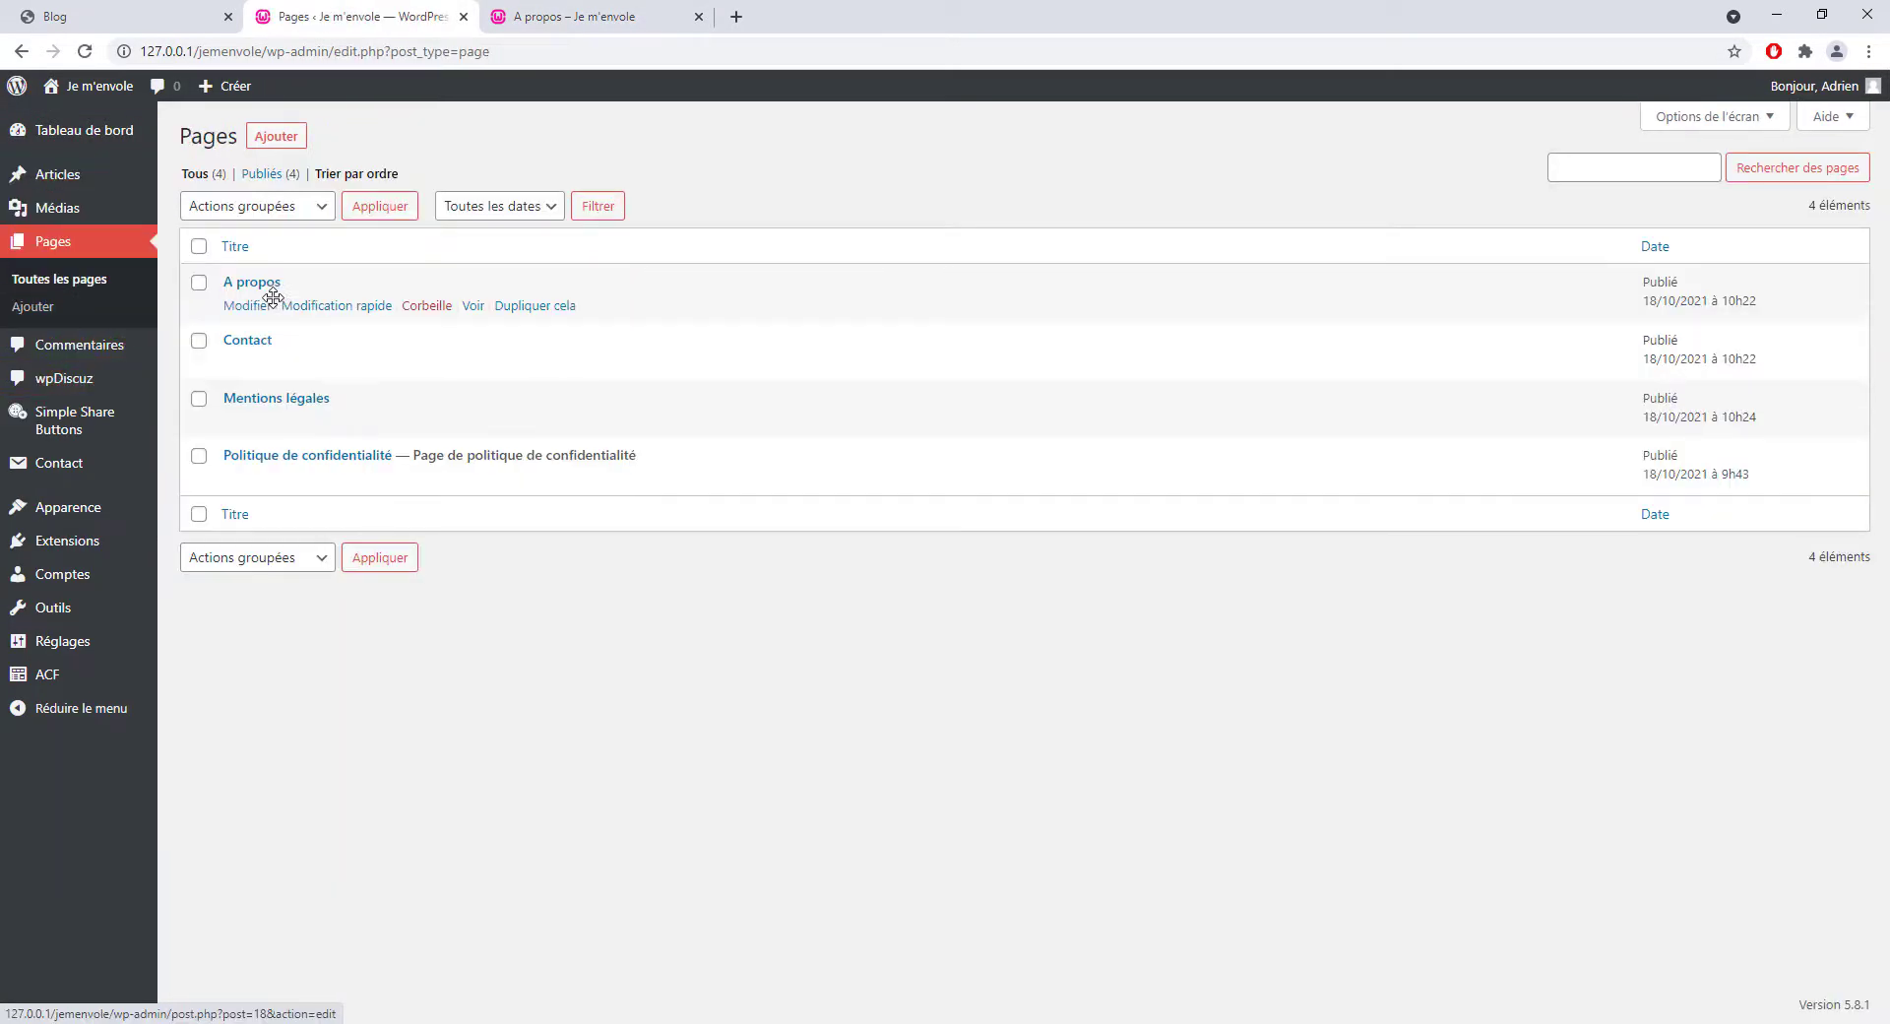
{"action": "left_click", "coordinate": [253, 284]}
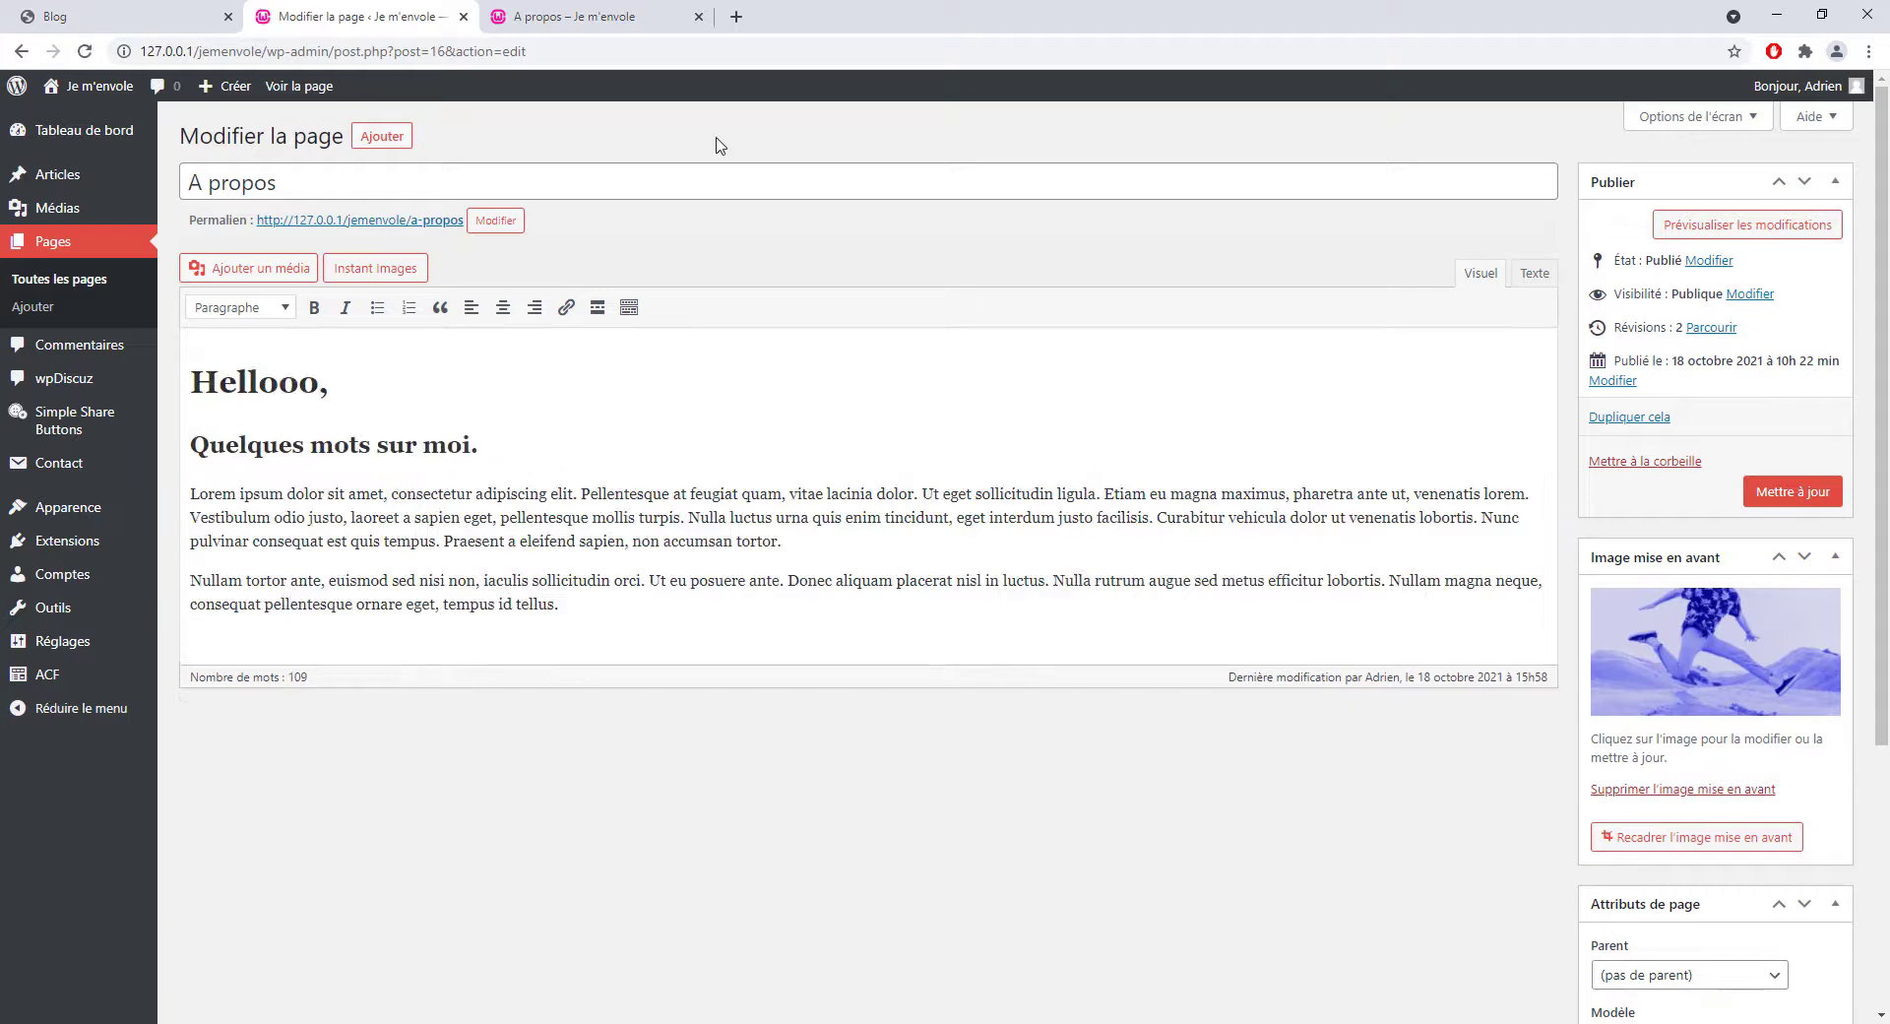
- Open the Contact page on the WordPress site and review its illustration, message form and footer
{"action": "left_click", "coordinate": [622, 25]}
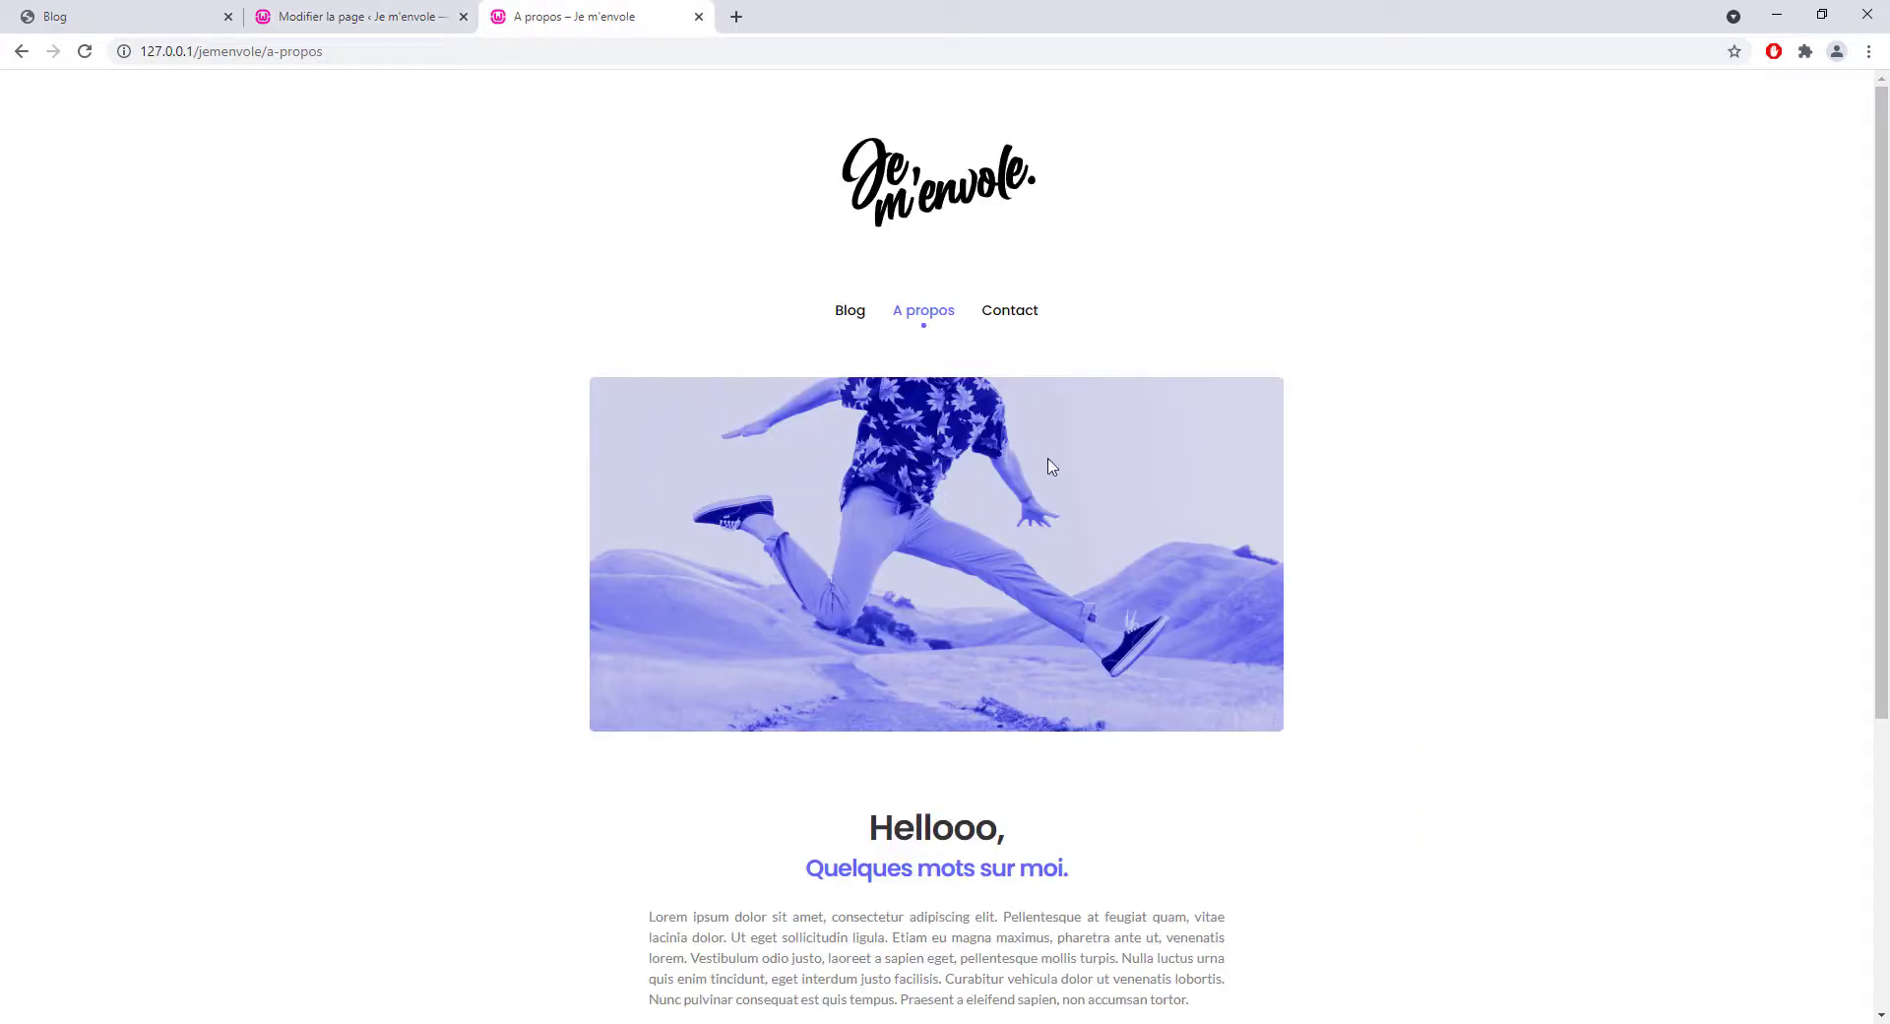
{"action": "left_click", "coordinate": [1004, 317]}
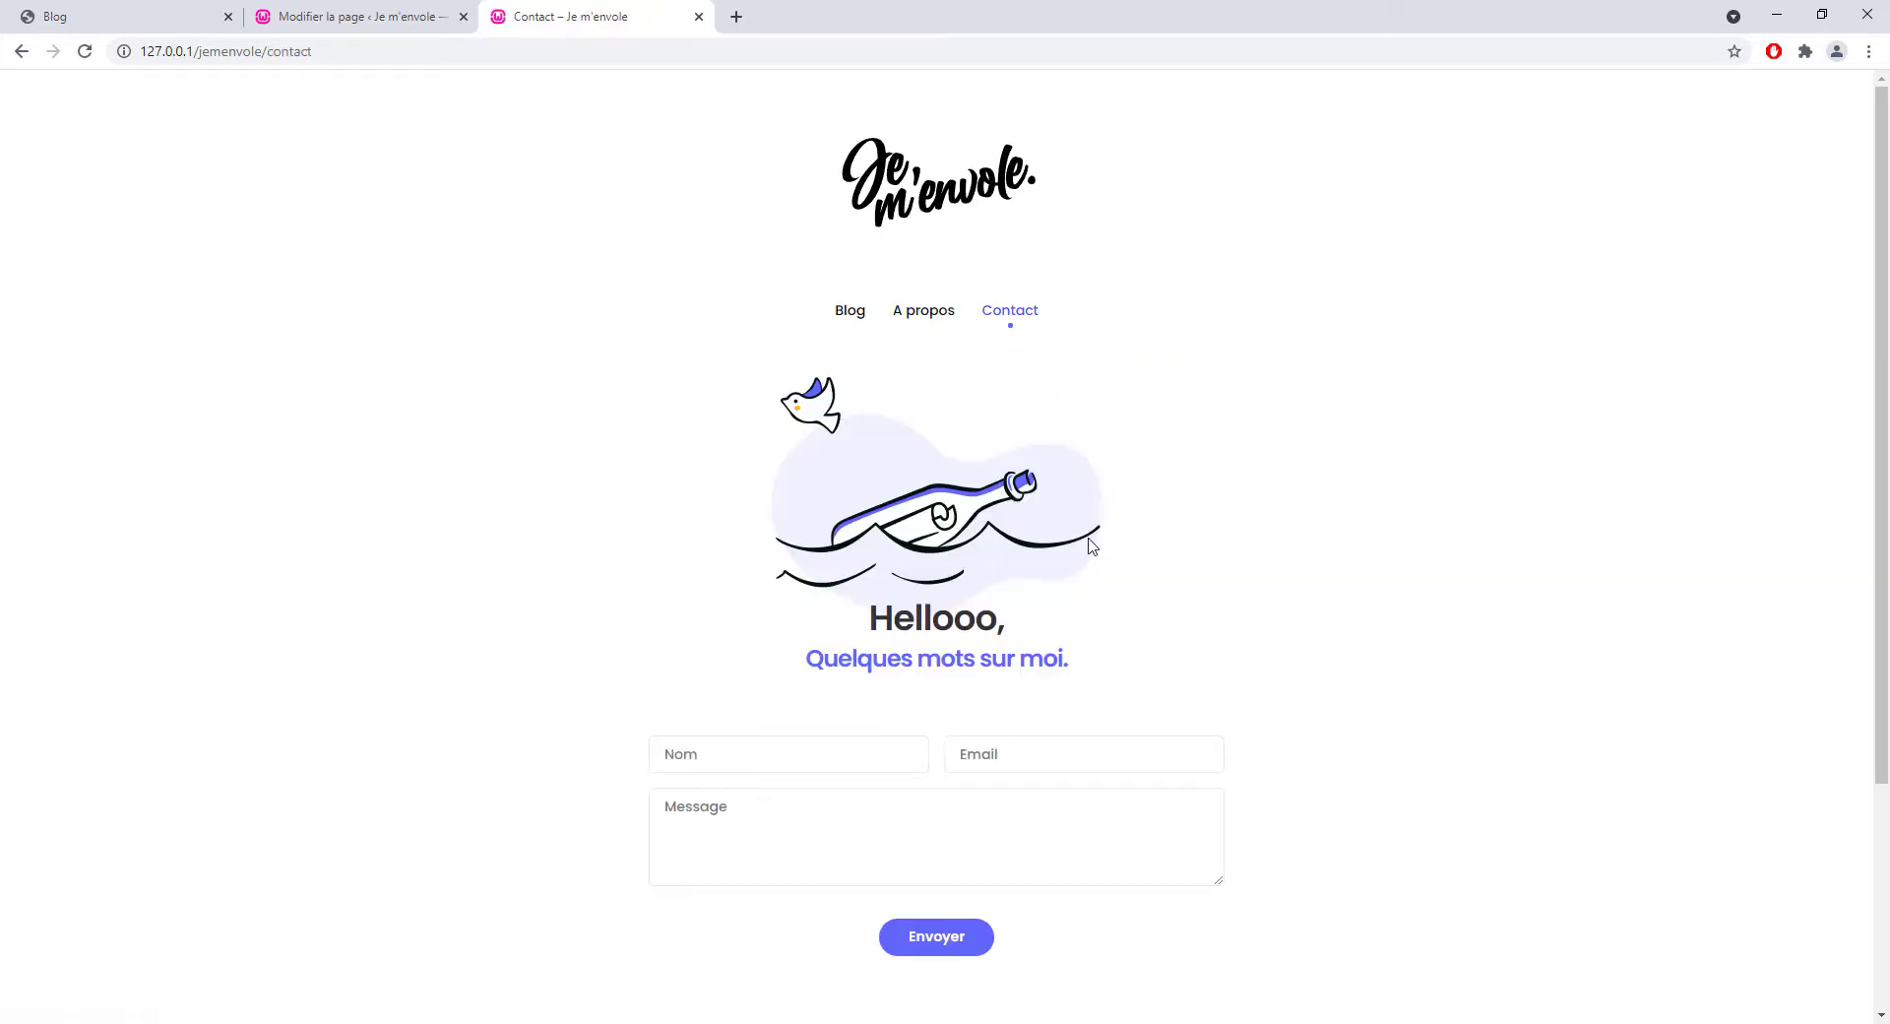
{"action": "scroll", "coordinate": [848, 567], "scroll_direction": "down", "scroll_amount": 2}
{"action": "scroll", "coordinate": [936, 630], "scroll_direction": "down", "scroll_amount": 1}
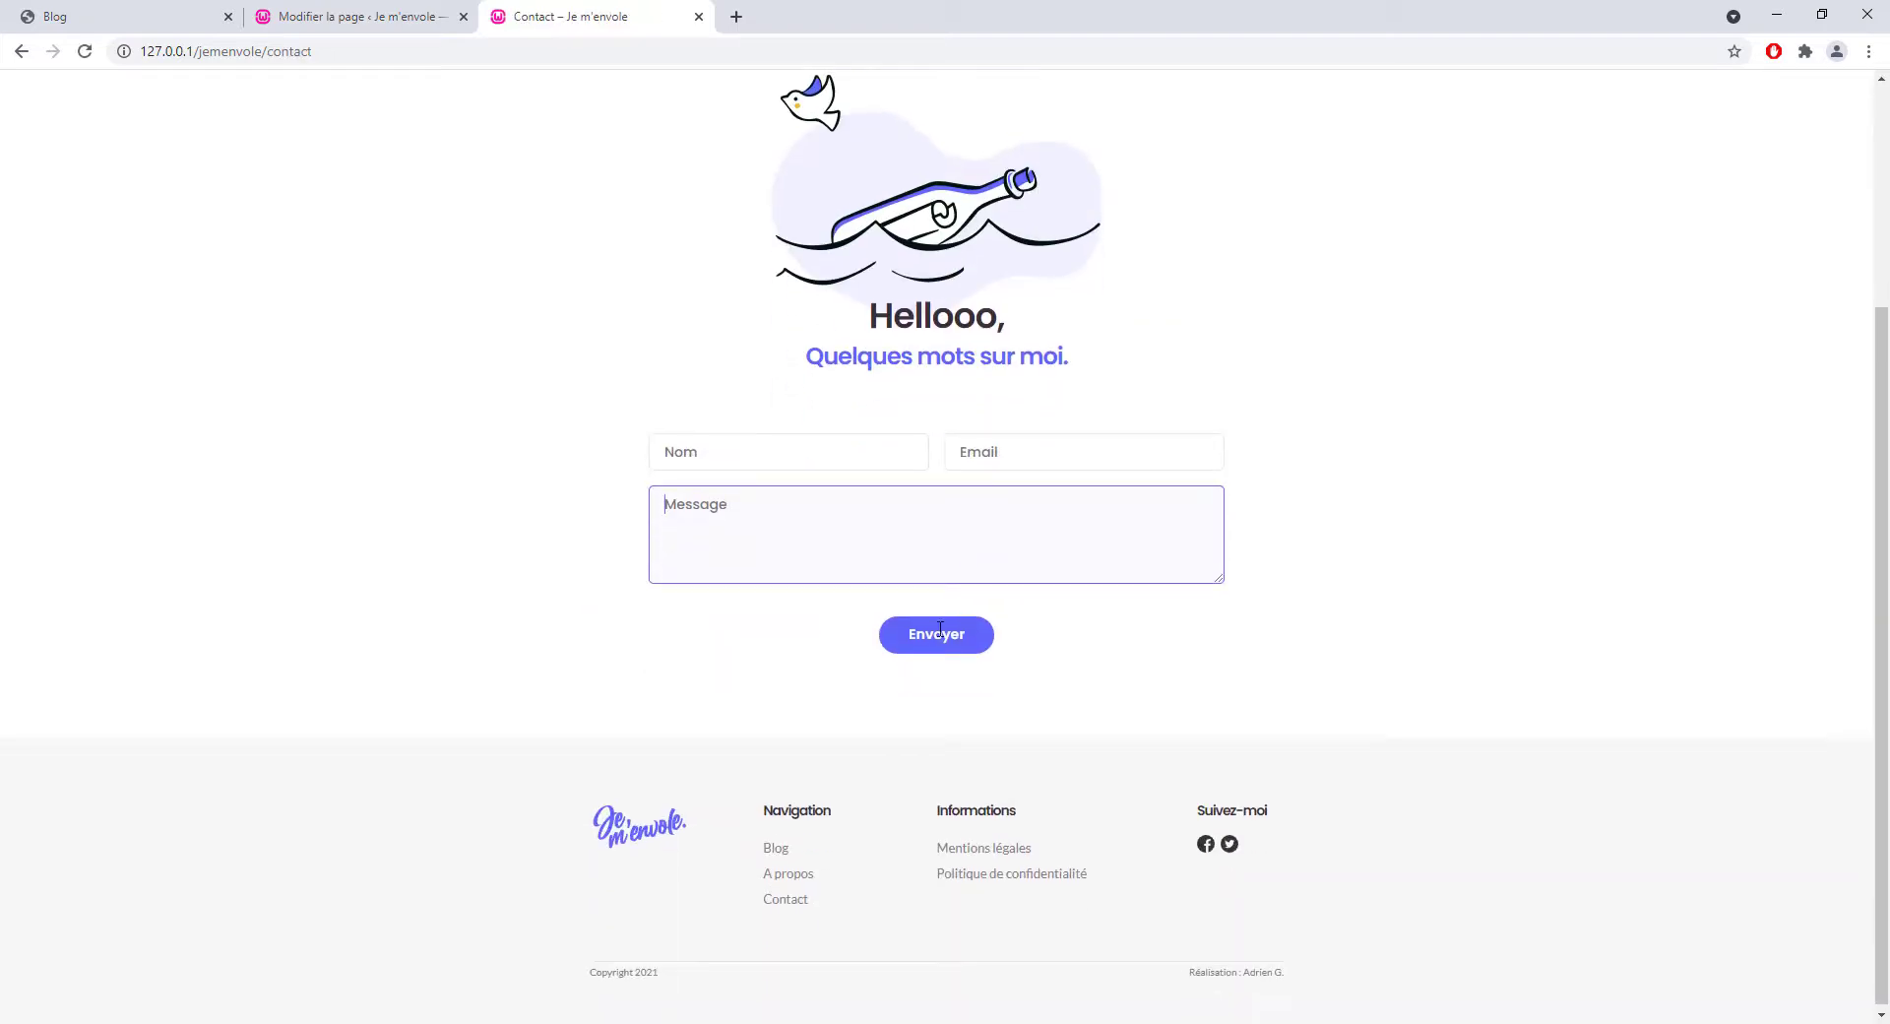
- Submit the contact form with empty fields to check its validation of required fields
{"action": "left_click", "coordinate": [938, 653]}
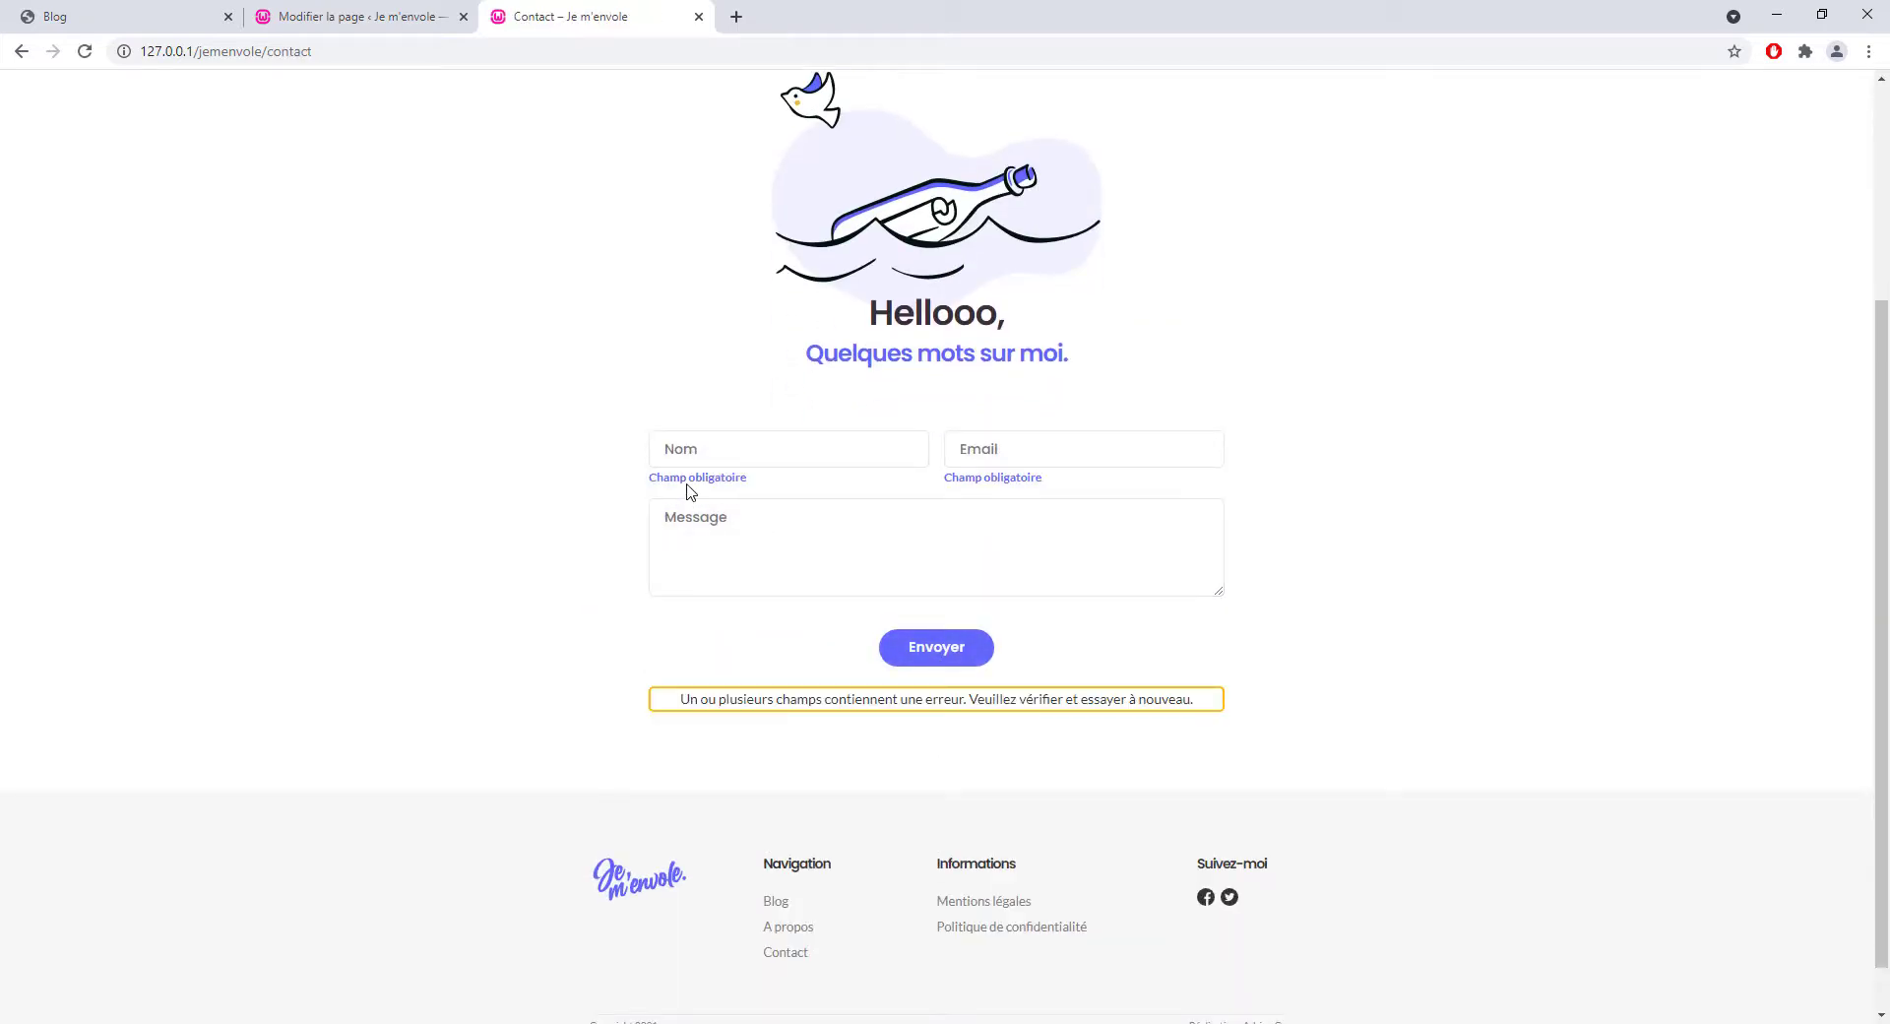
{"action": "left_click_drag", "start_coordinate": [688, 480], "coordinate": [999, 494]}
{"action": "left_click", "coordinate": [1280, 502]}
{"action": "scroll", "coordinate": [1102, 758], "scroll_direction": "down", "scroll_amount": 1}
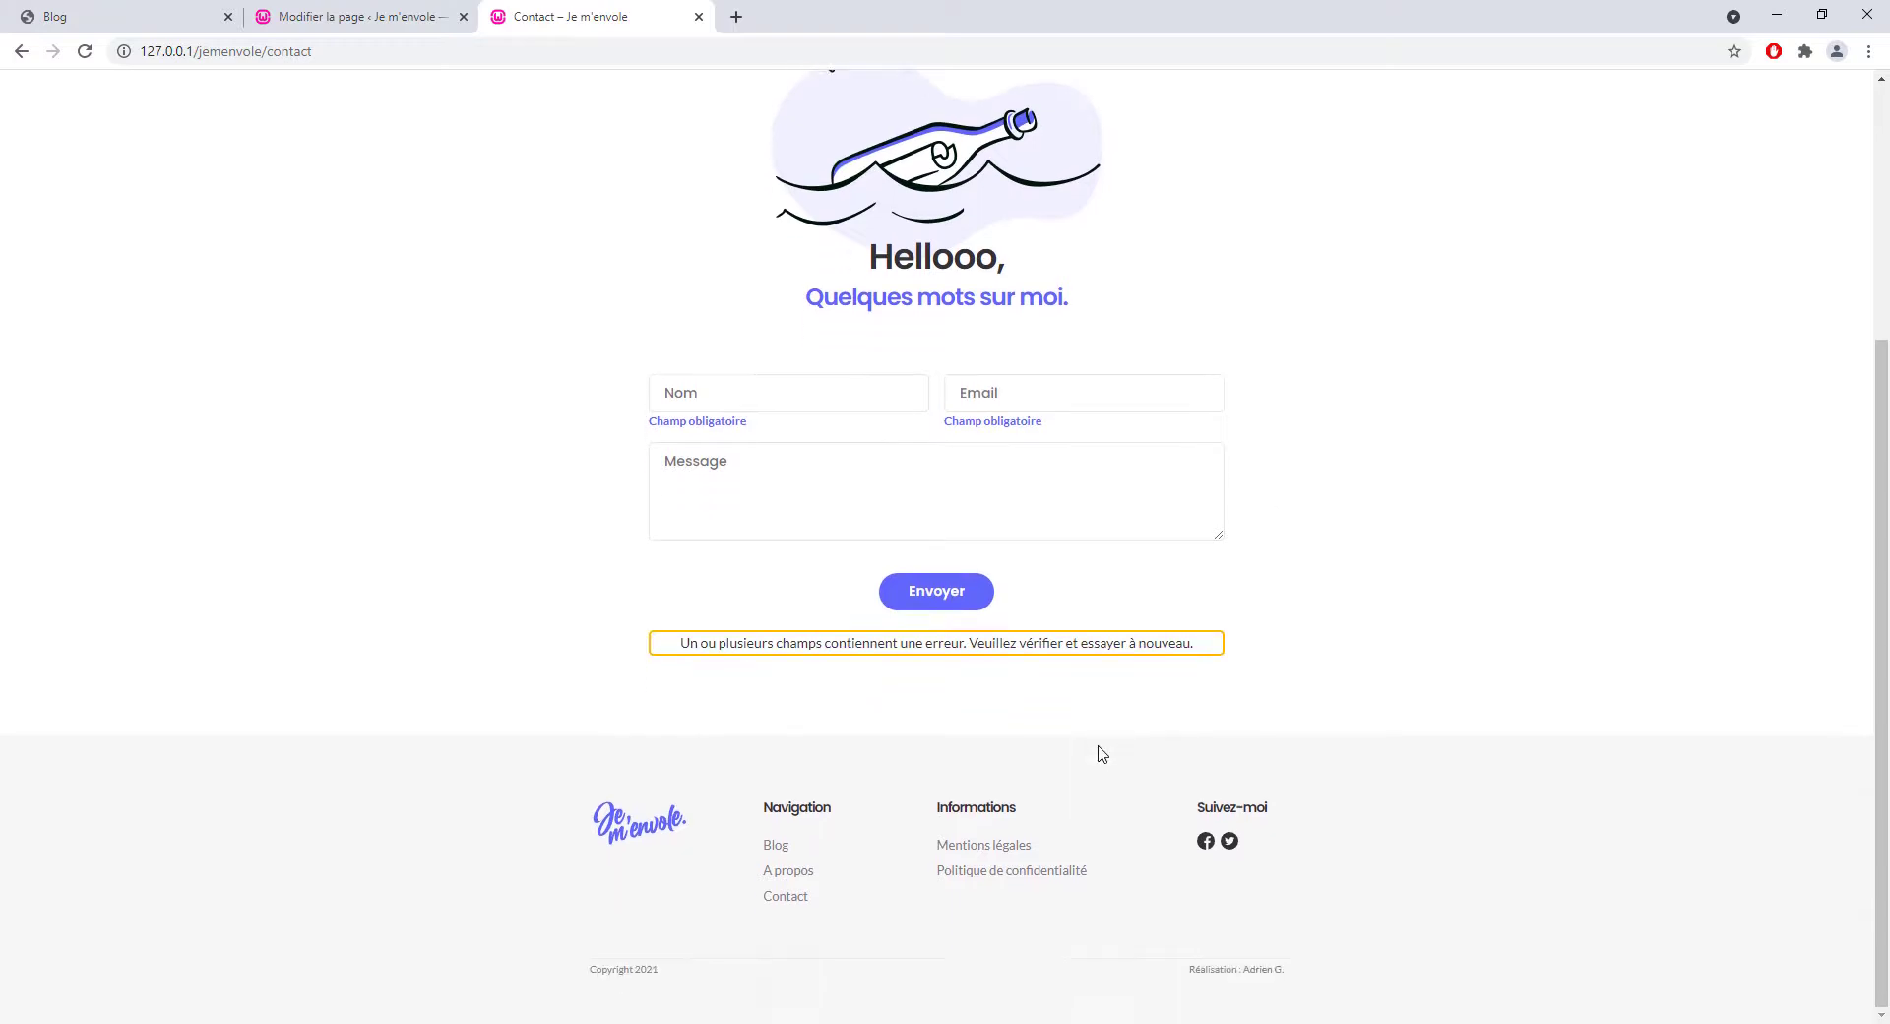
- Open the WordPress site's Mentions légales page from the footer and review its legal text and photo credits
{"action": "left_click", "coordinate": [983, 845]}
{"action": "scroll", "coordinate": [959, 407], "scroll_direction": "down", "scroll_amount": 3}
{"action": "scroll", "coordinate": [962, 805], "scroll_direction": "down", "scroll_amount": 2}
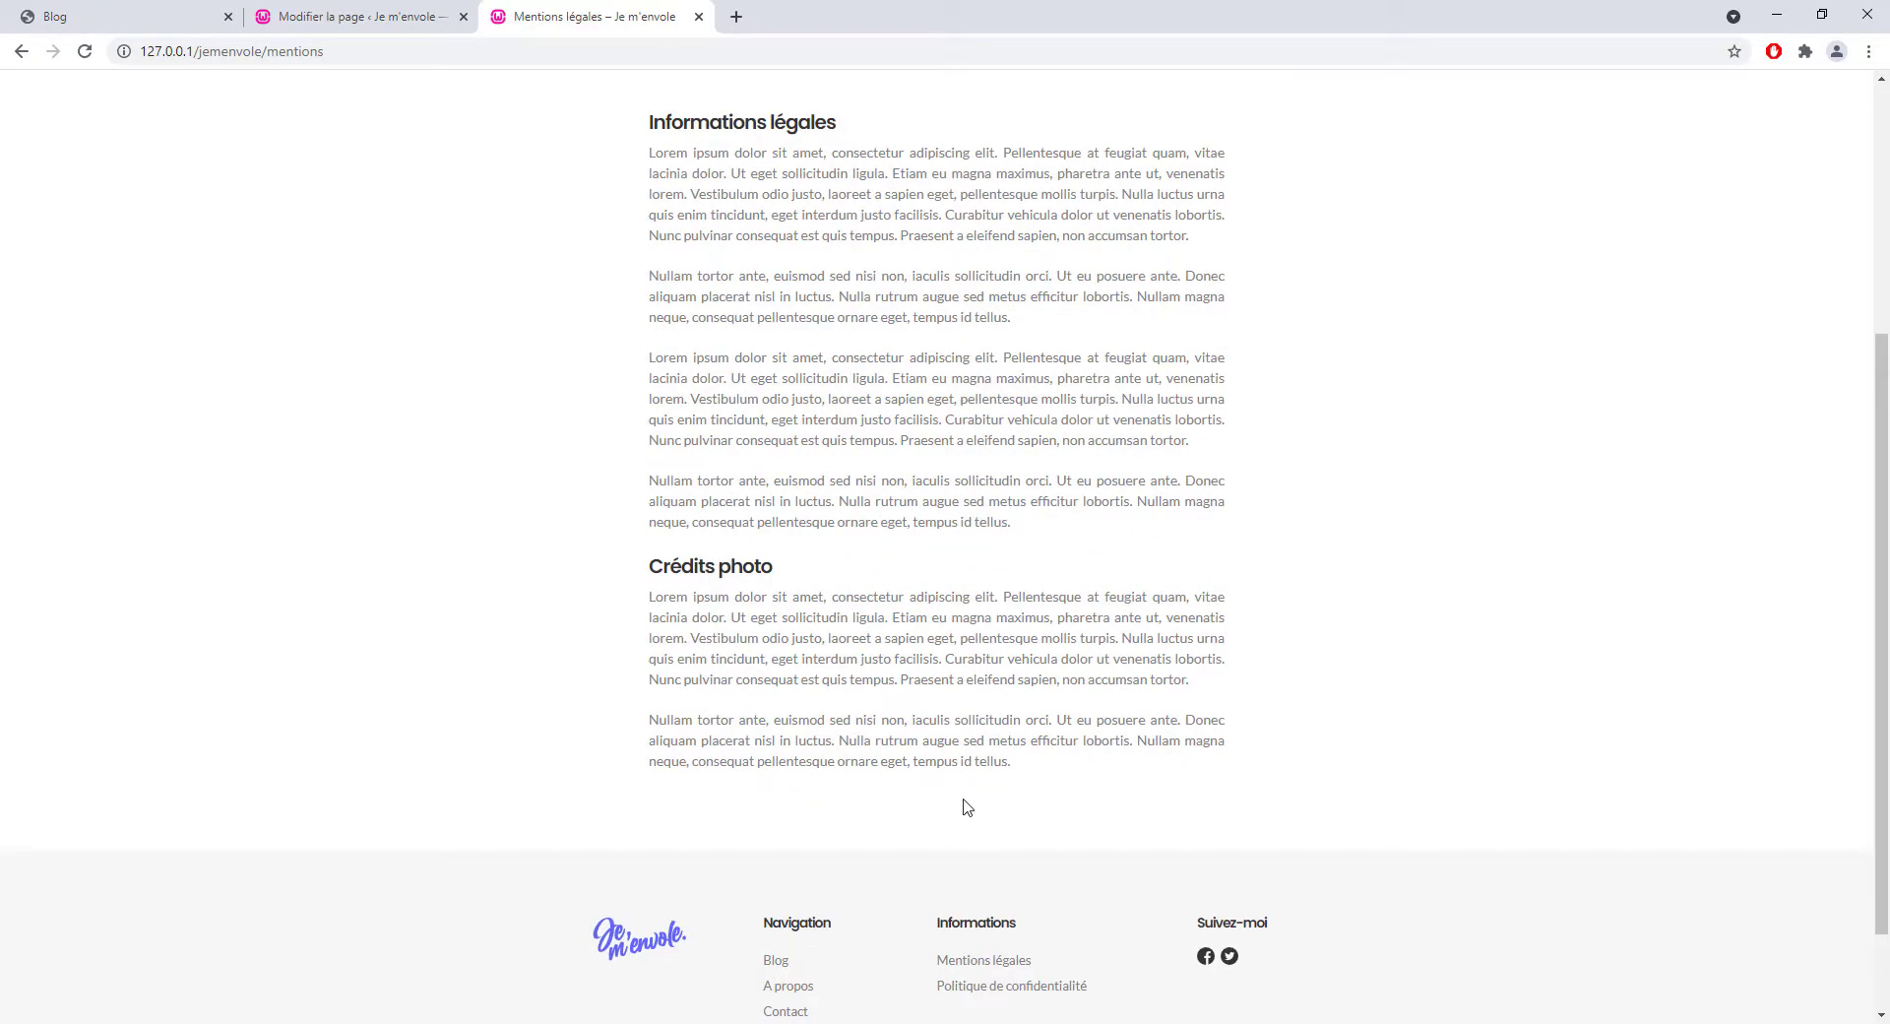
- Open the Politique de confidentialité page from the footer and review its sections from beginning to end
{"action": "left_click", "coordinate": [983, 984]}
{"action": "scroll", "coordinate": [954, 586], "scroll_direction": "down", "scroll_amount": 3}
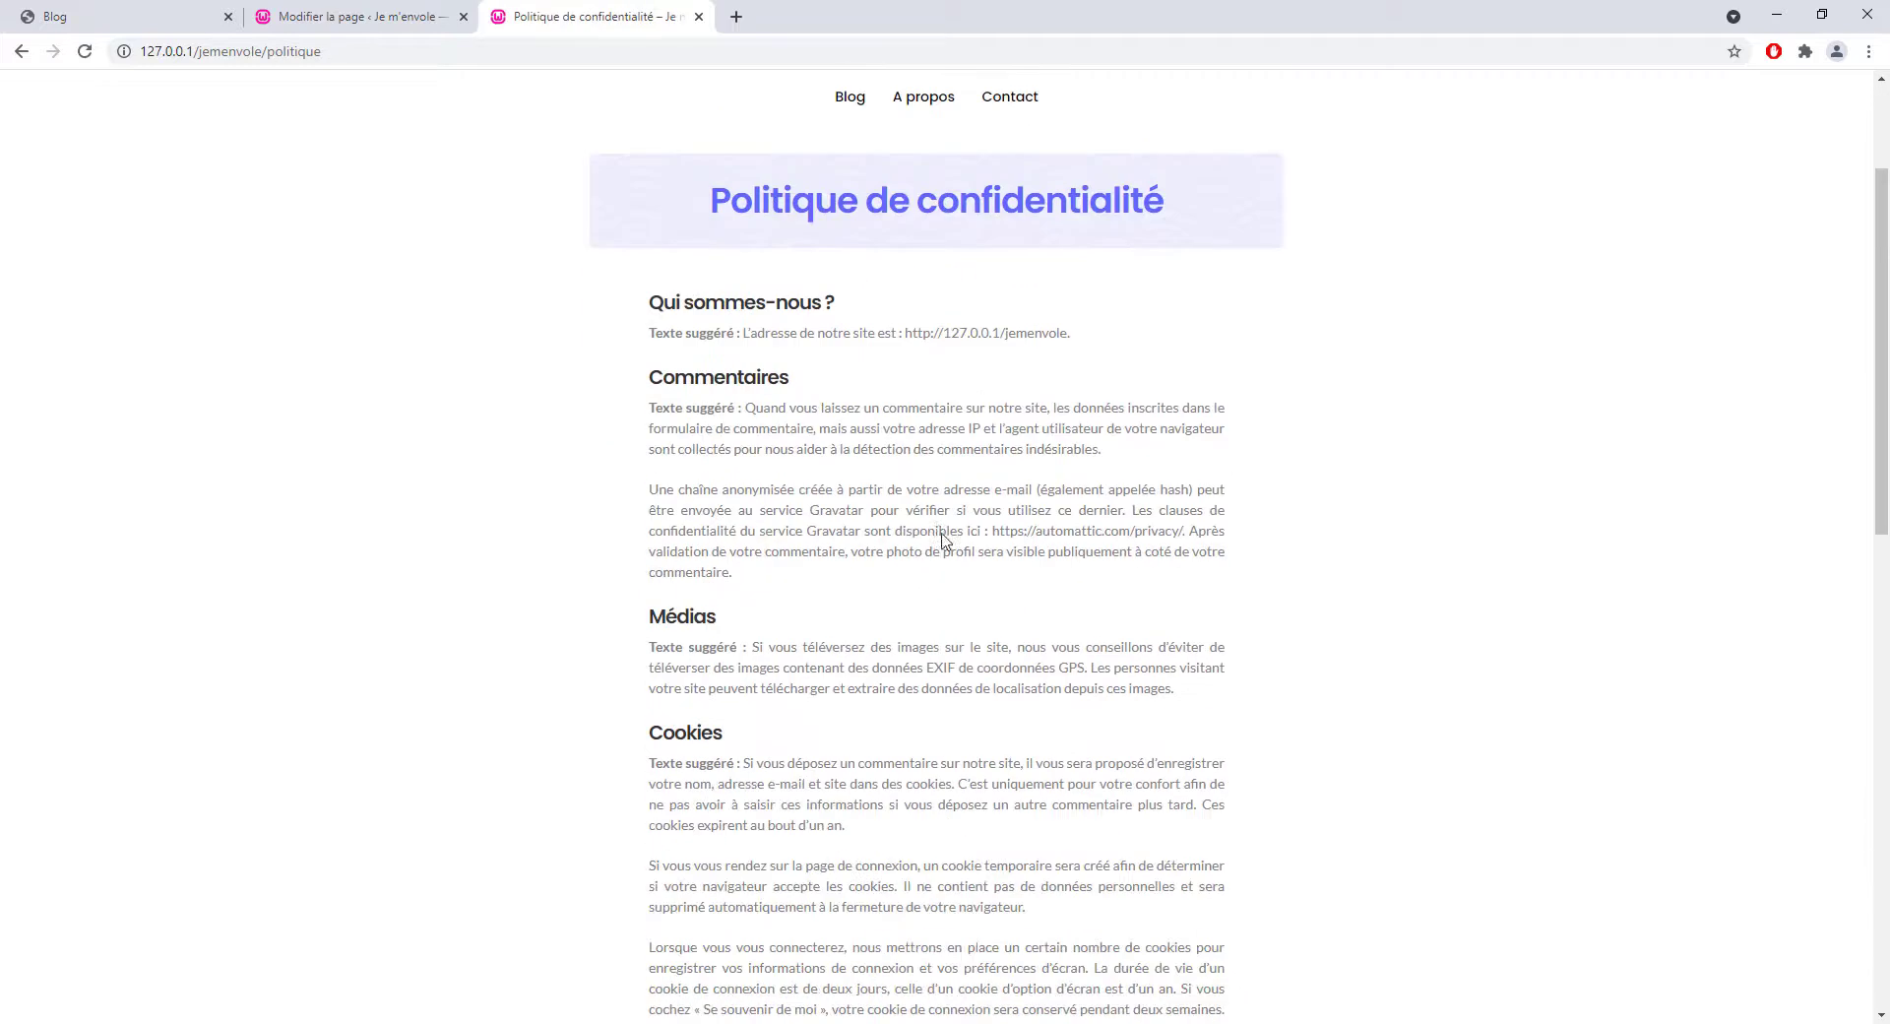
{"action": "left_click_drag", "start_coordinate": [843, 407], "coordinate": [1021, 681]}
{"action": "scroll", "coordinate": [1020, 681], "scroll_direction": "up", "scroll_amount": 1}
{"action": "left_click", "coordinate": [959, 621]}
{"action": "scroll", "coordinate": [959, 620], "scroll_direction": "up", "scroll_amount": 2}
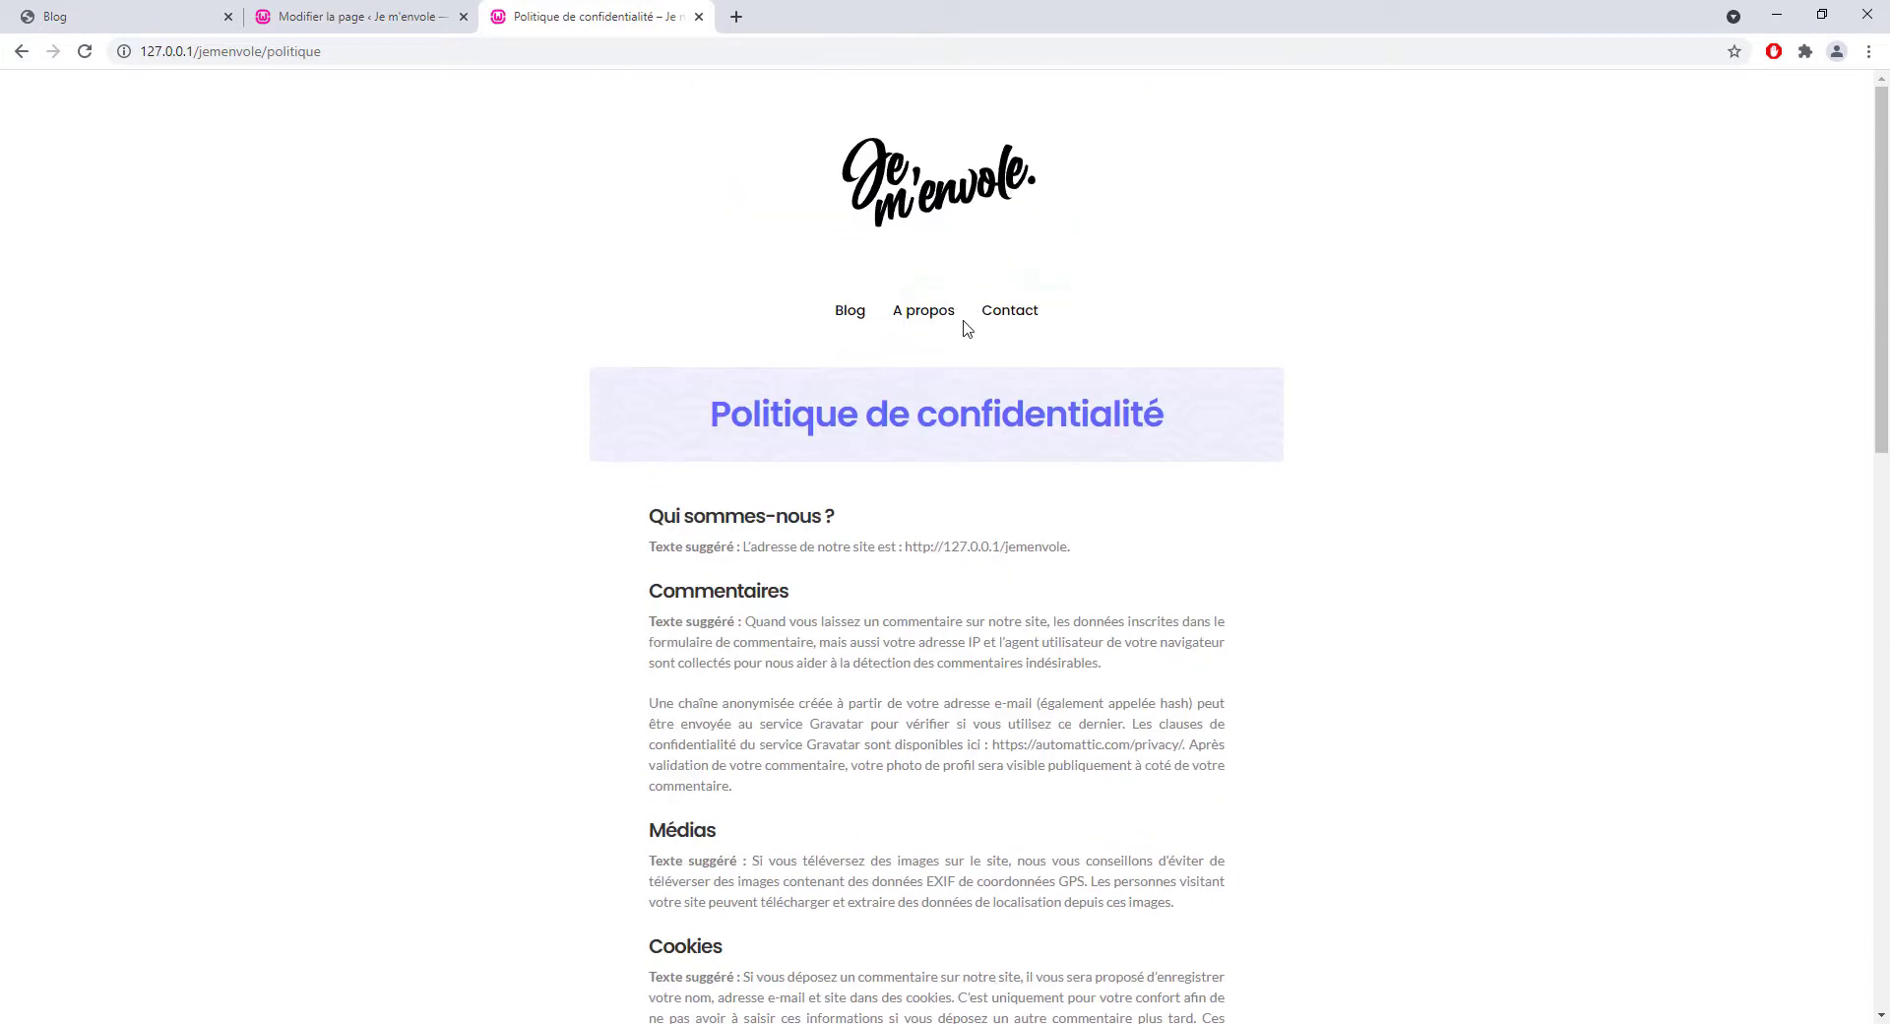
{"action": "scroll", "coordinate": [961, 578], "scroll_direction": "down", "scroll_amount": 9}
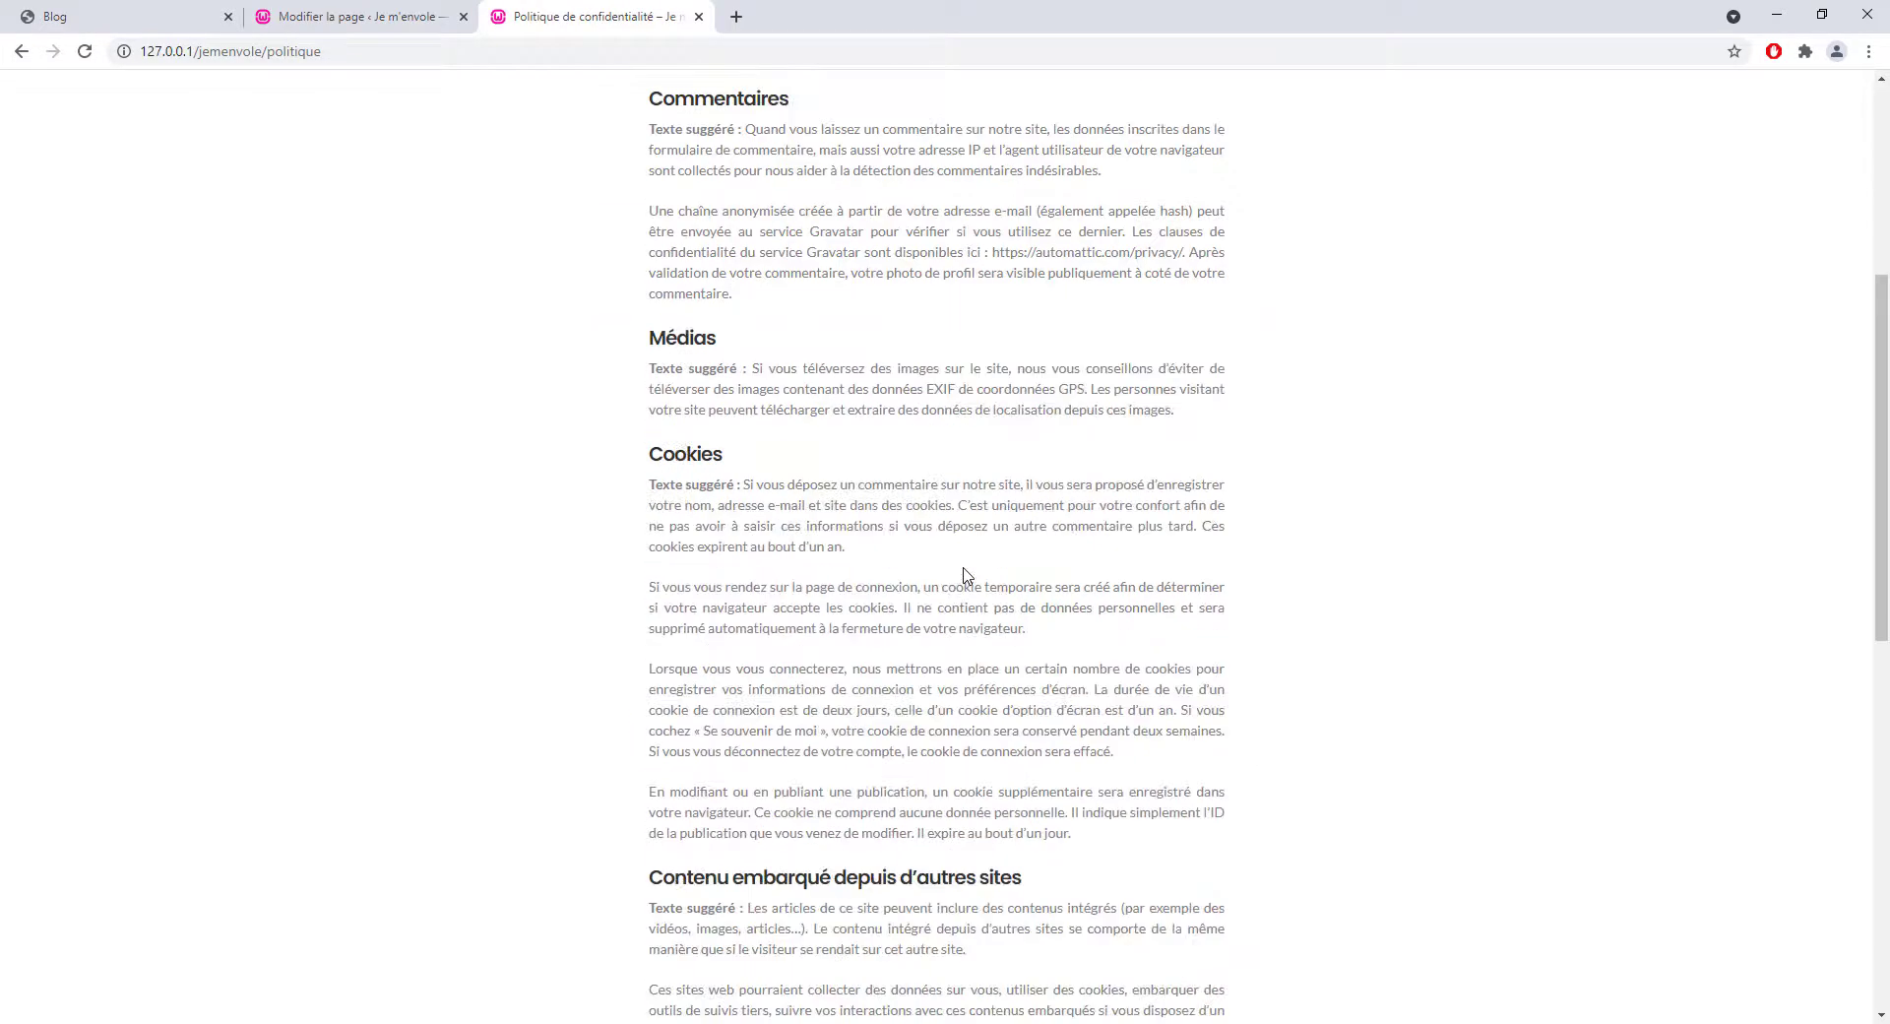
{"action": "scroll", "coordinate": [965, 575], "scroll_direction": "down", "scroll_amount": 6}
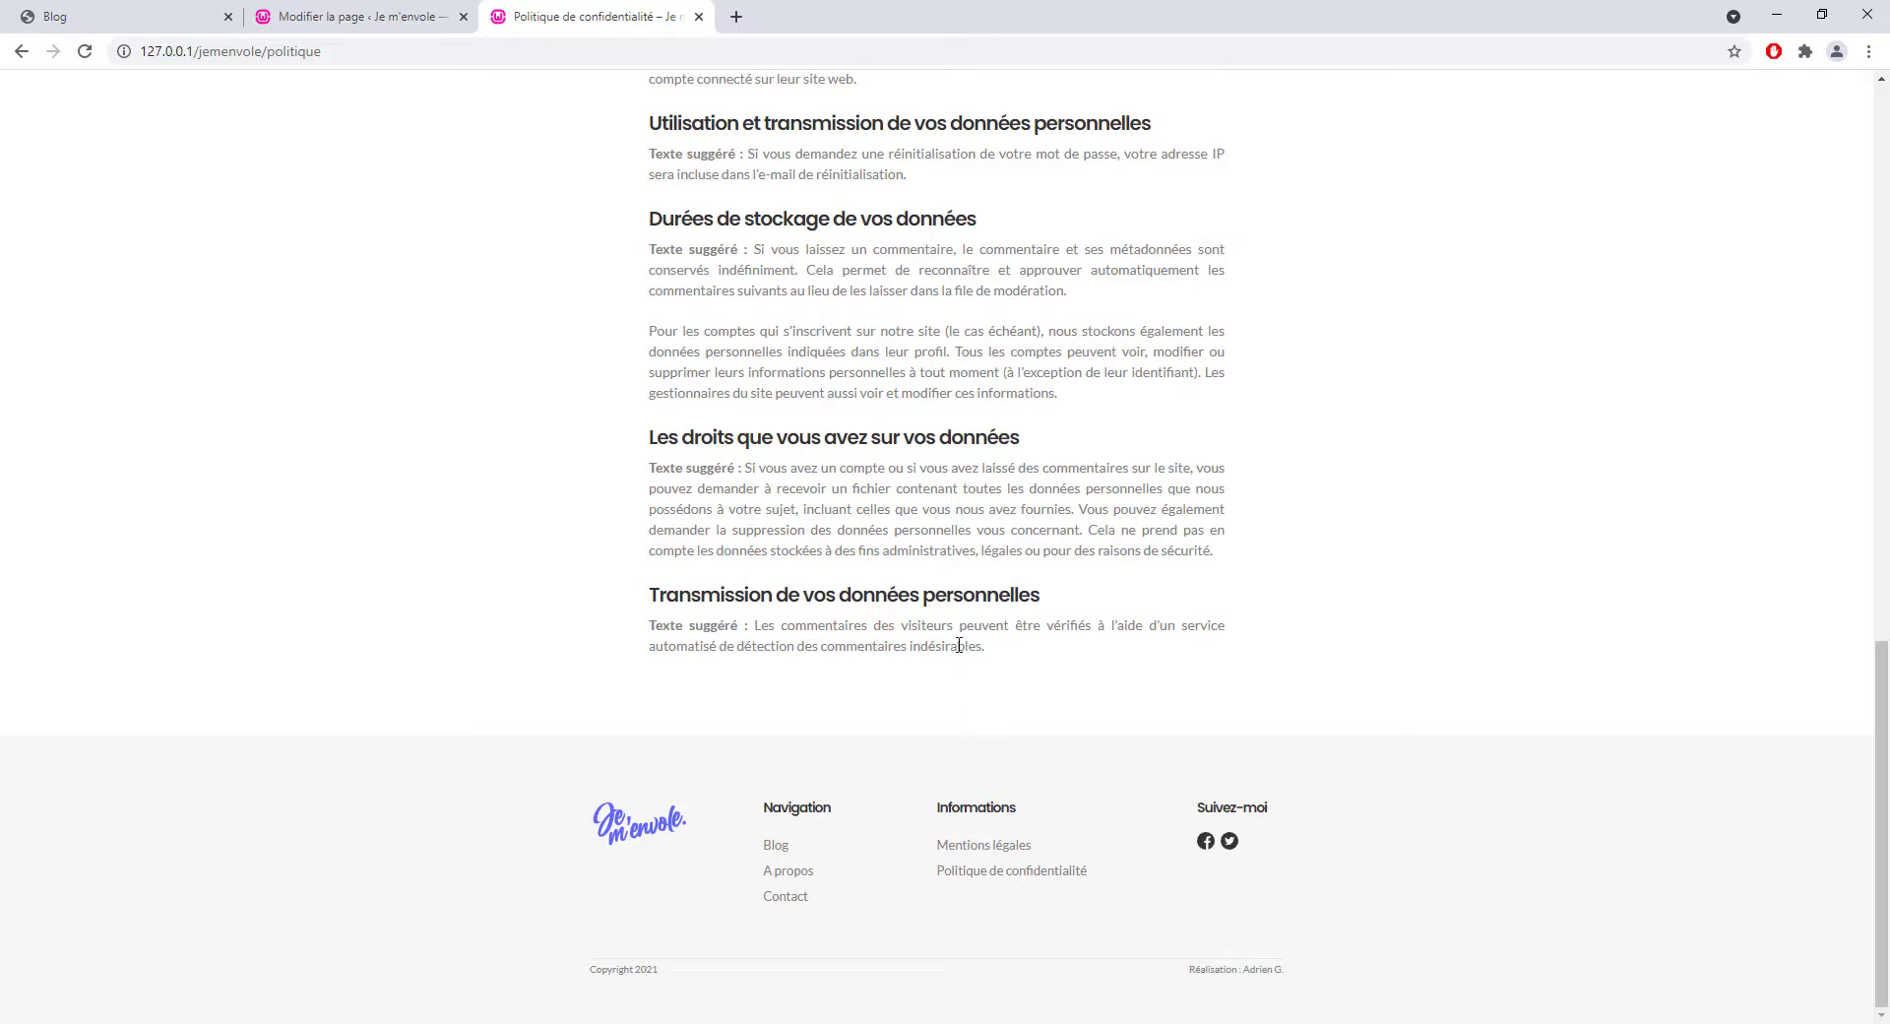
{"action": "scroll", "coordinate": [889, 775], "scroll_direction": "up", "scroll_amount": 20}
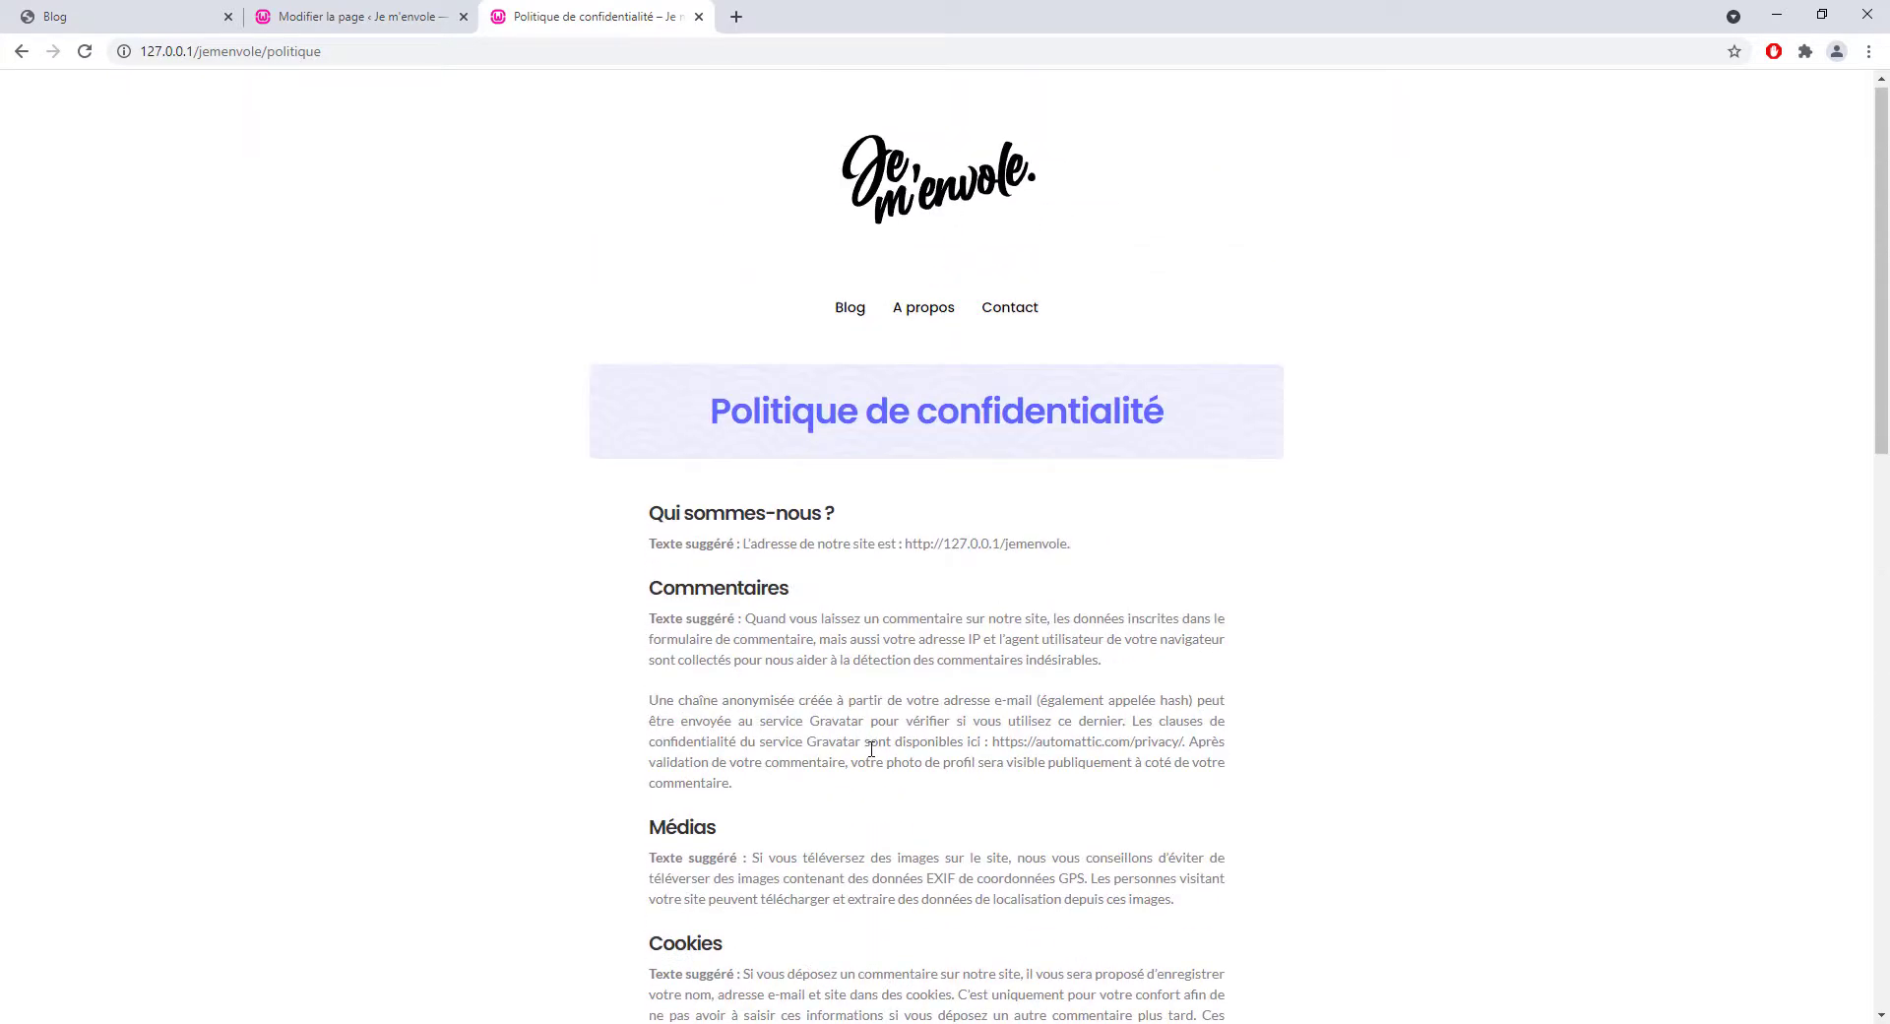
- Finish reading the privacy policy, open the A propos page from the footer and review its image, text and footer
{"action": "scroll", "coordinate": [966, 620], "scroll_direction": "down", "scroll_amount": 15}
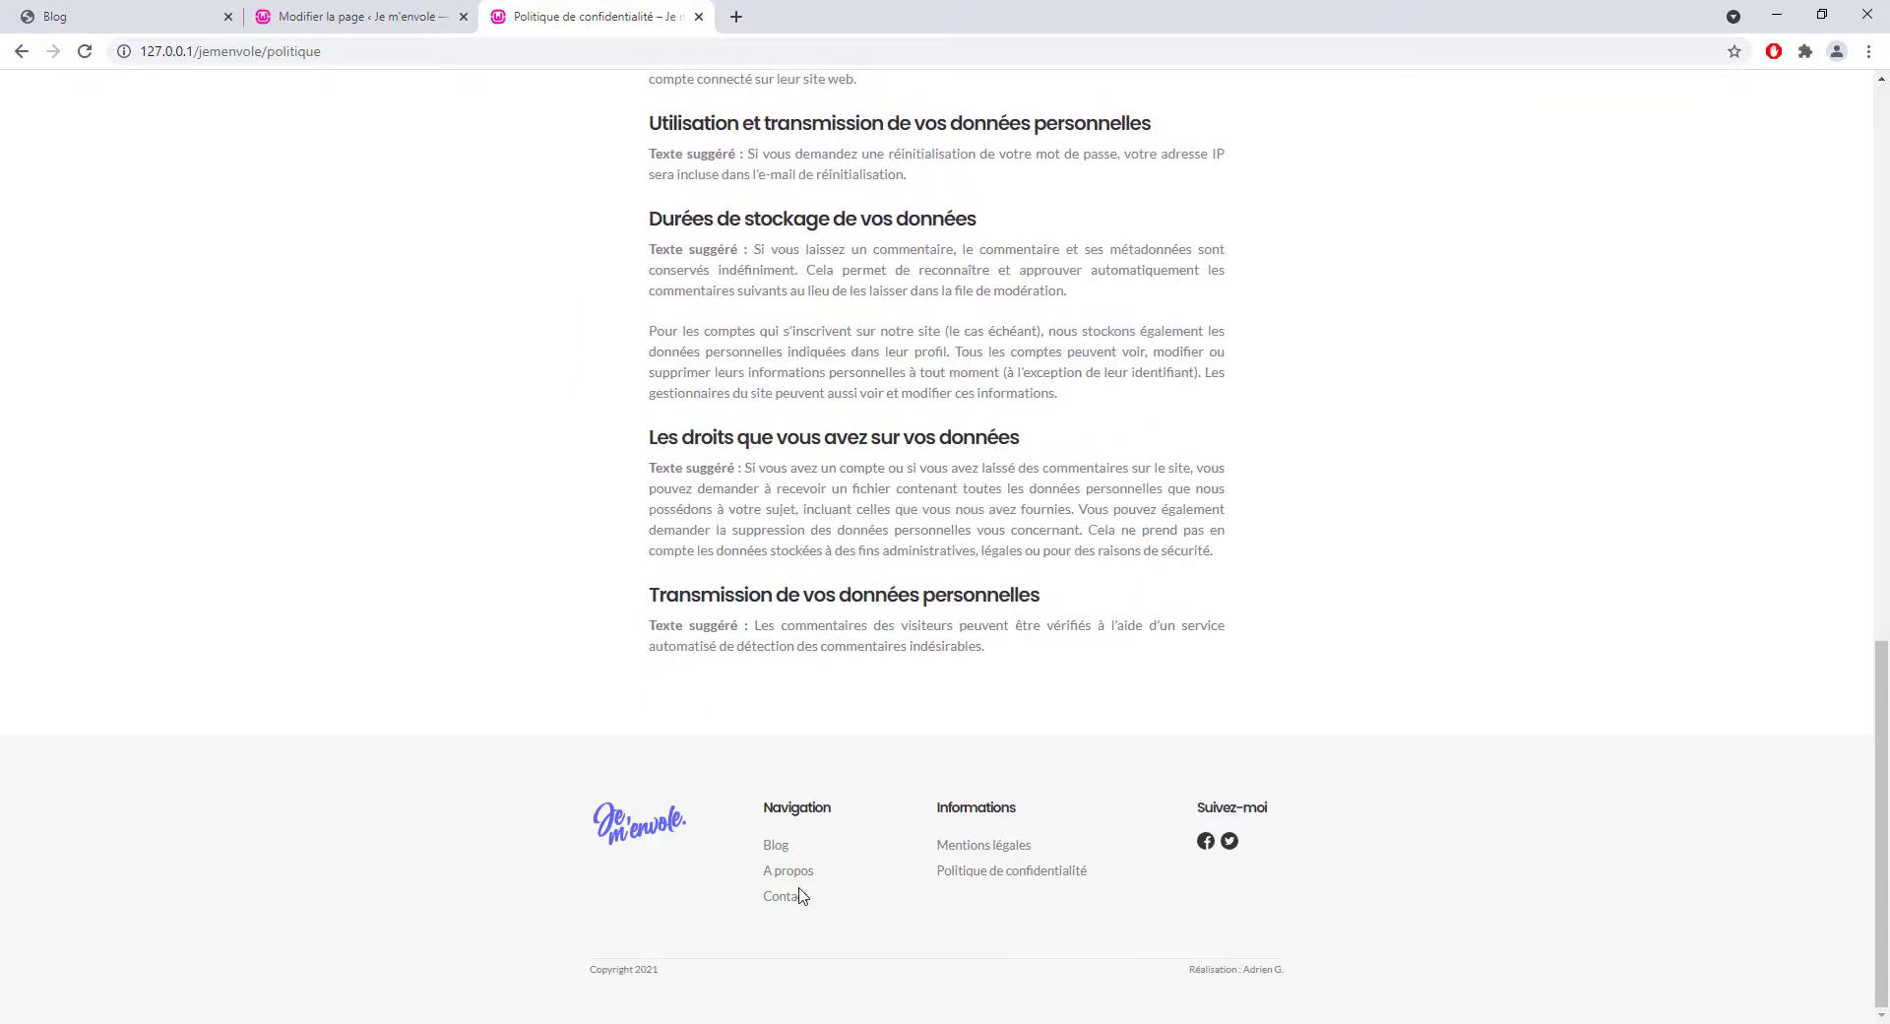
{"action": "left_click", "coordinate": [787, 870]}
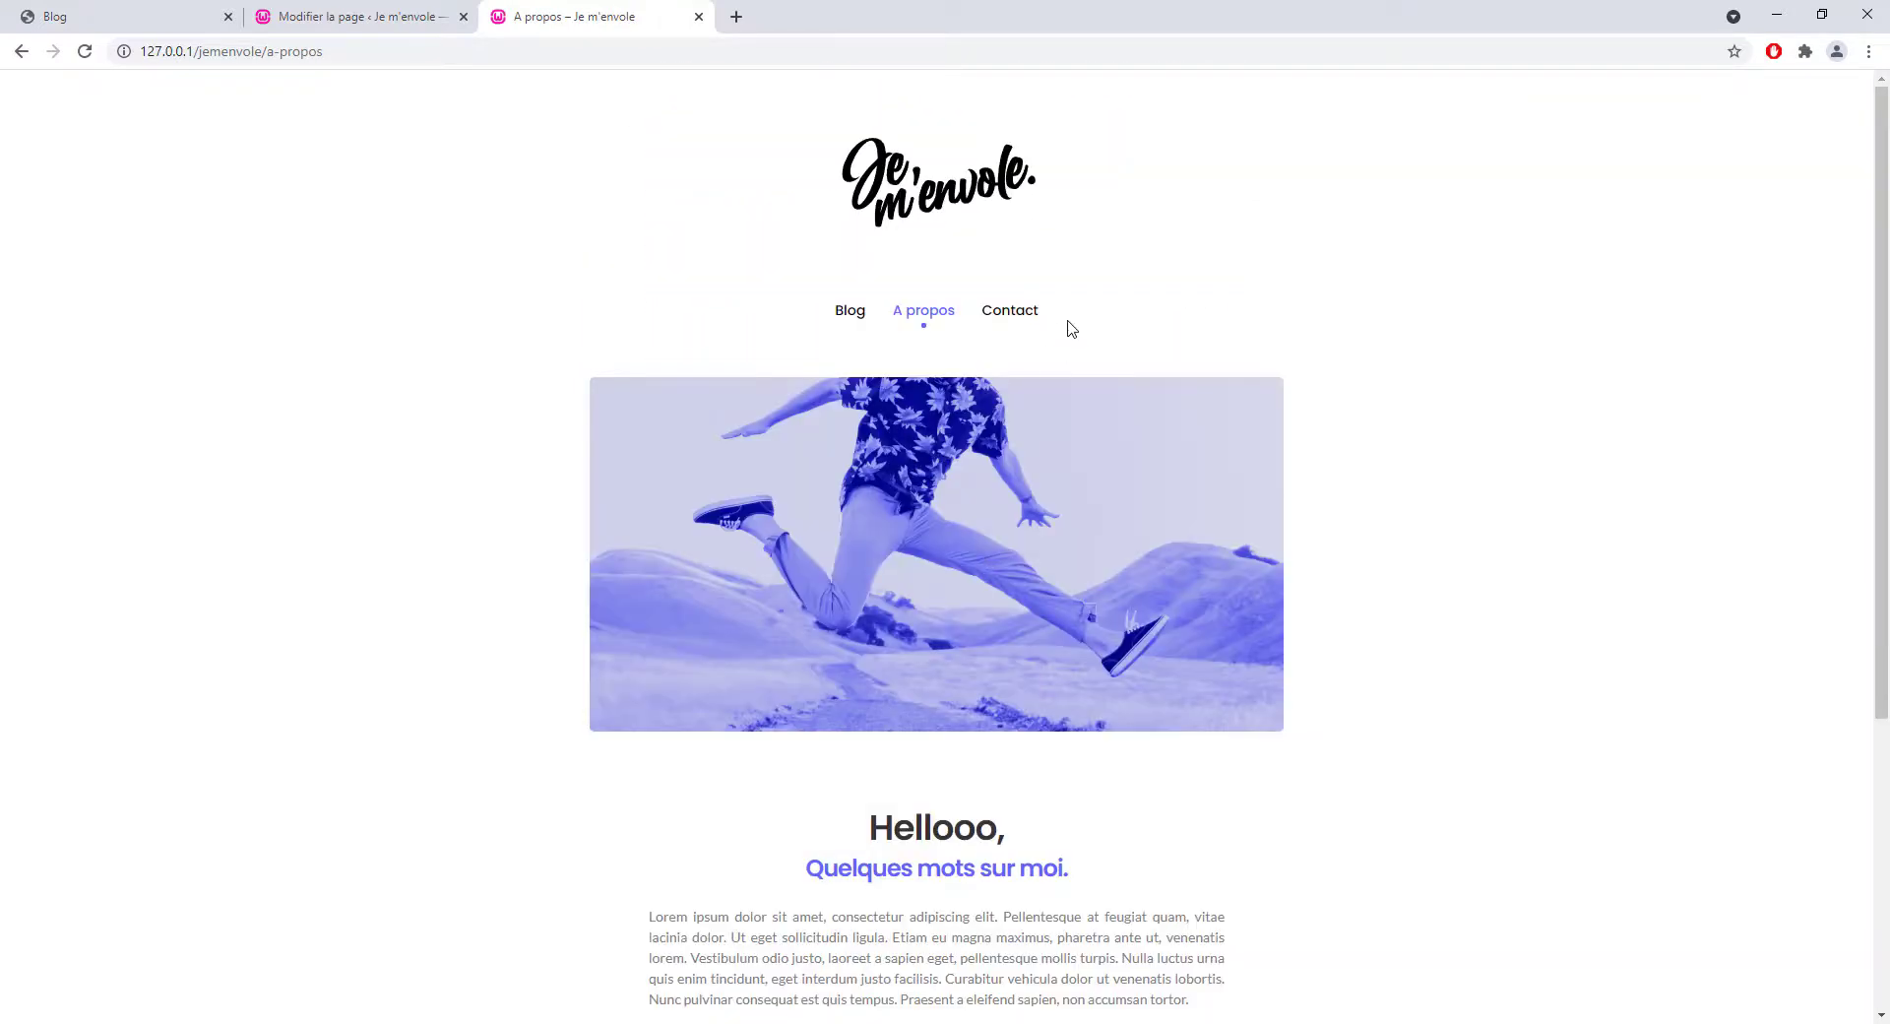
{"action": "scroll", "coordinate": [974, 504], "scroll_direction": "down", "scroll_amount": 4}
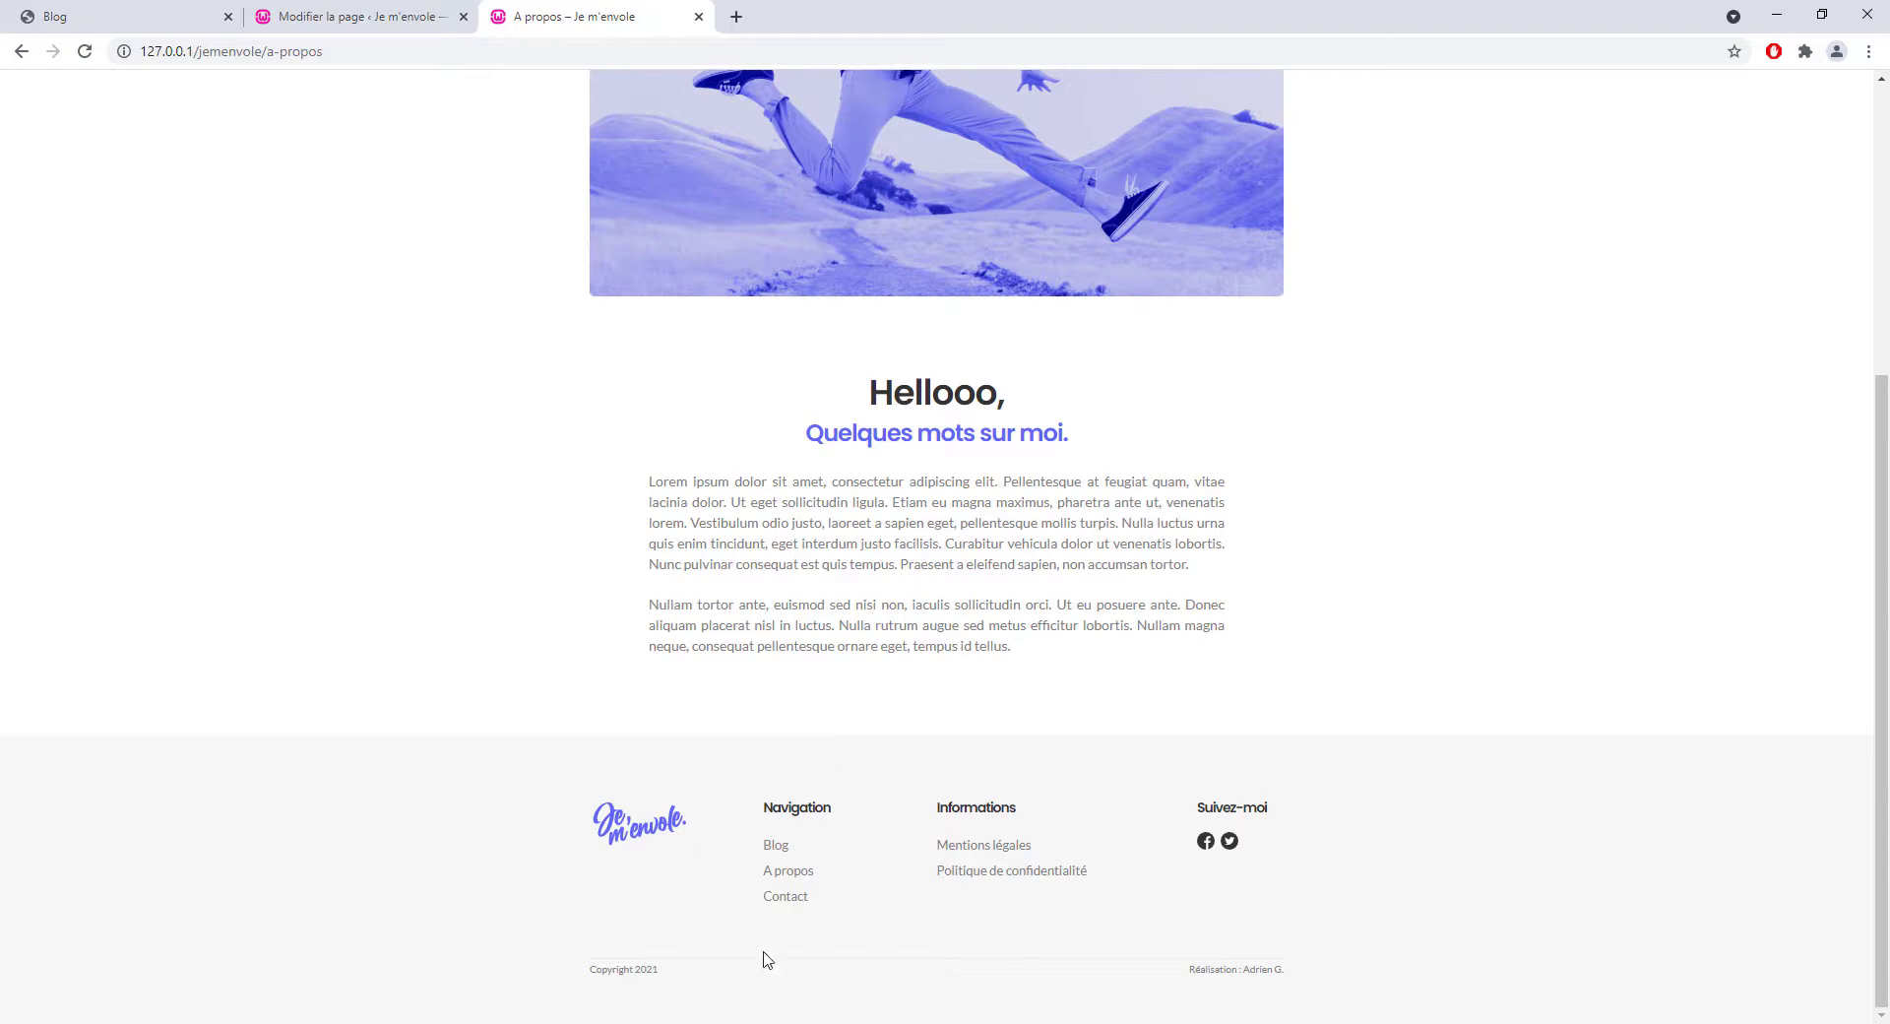
{"action": "scroll", "coordinate": [1058, 480], "scroll_direction": "up", "scroll_amount": 4}
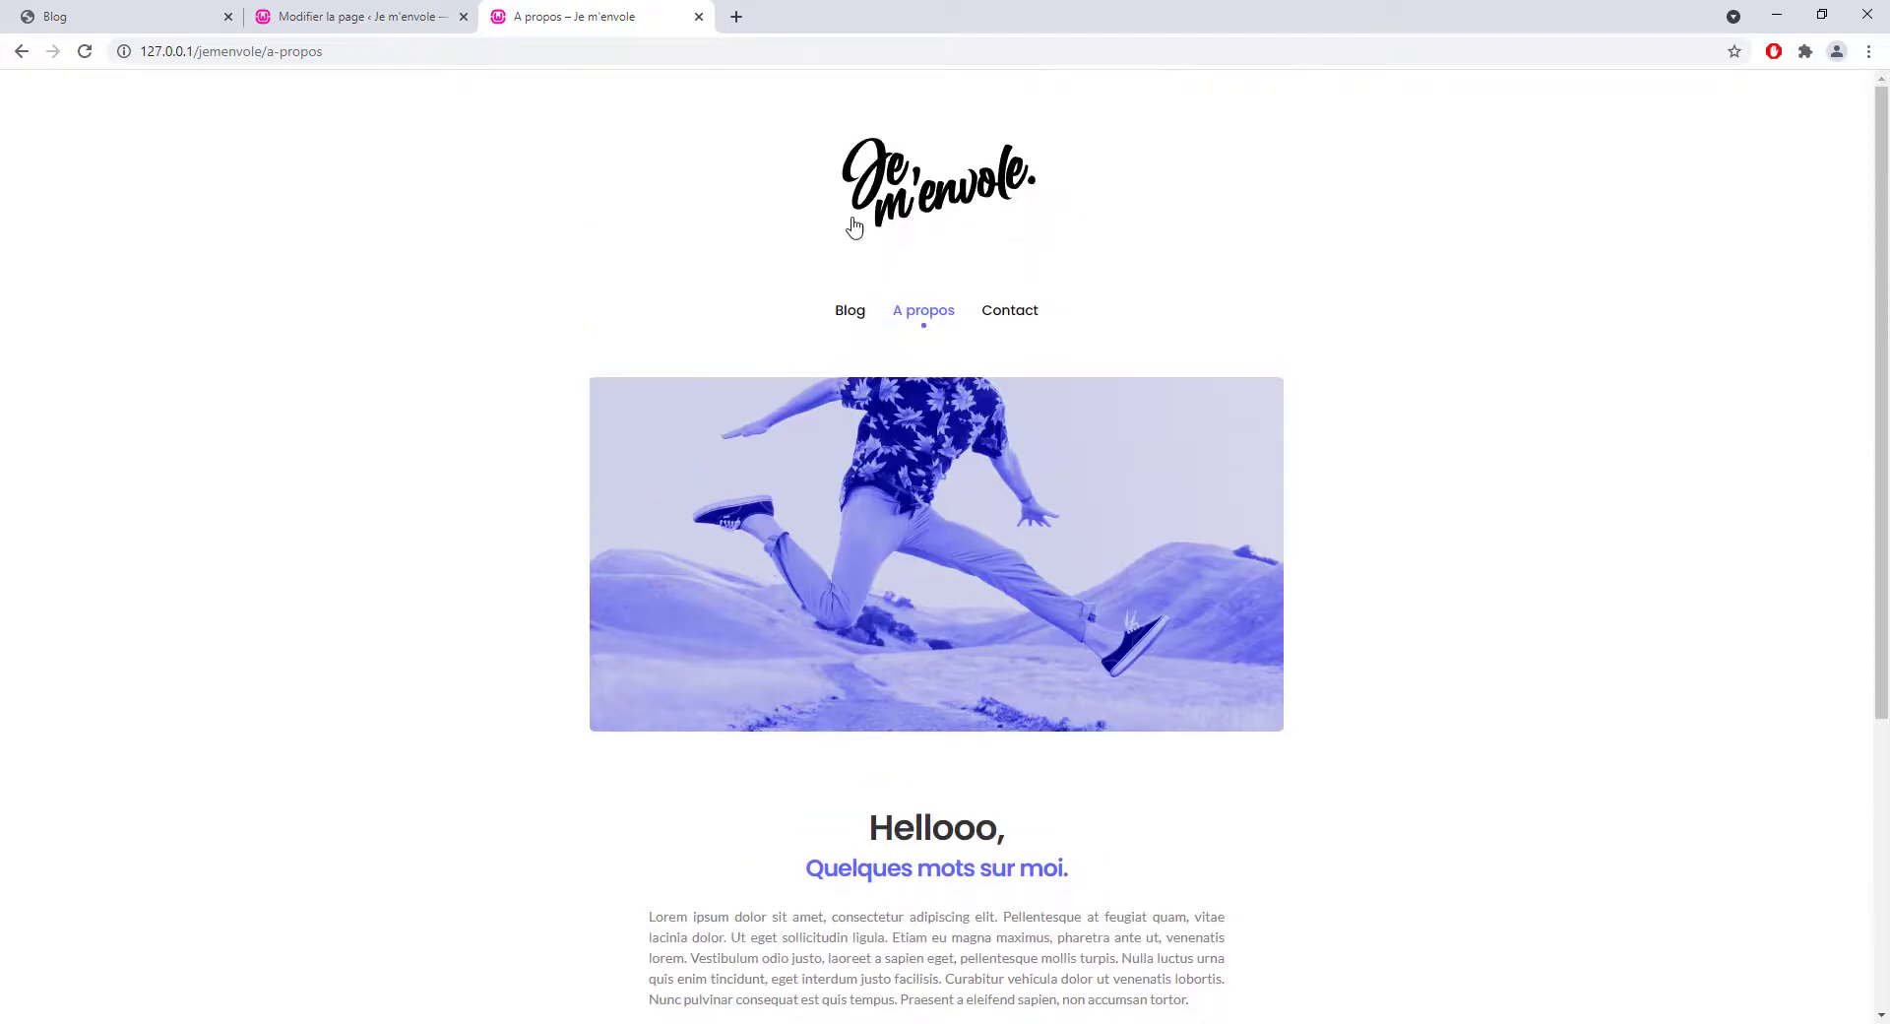
- Add the Mentions légales page to Menu principal in the WordPress dashboard and save the menu
{"action": "left_click", "coordinate": [333, 22]}
{"action": "mouse_move", "coordinate": [138, 506]}
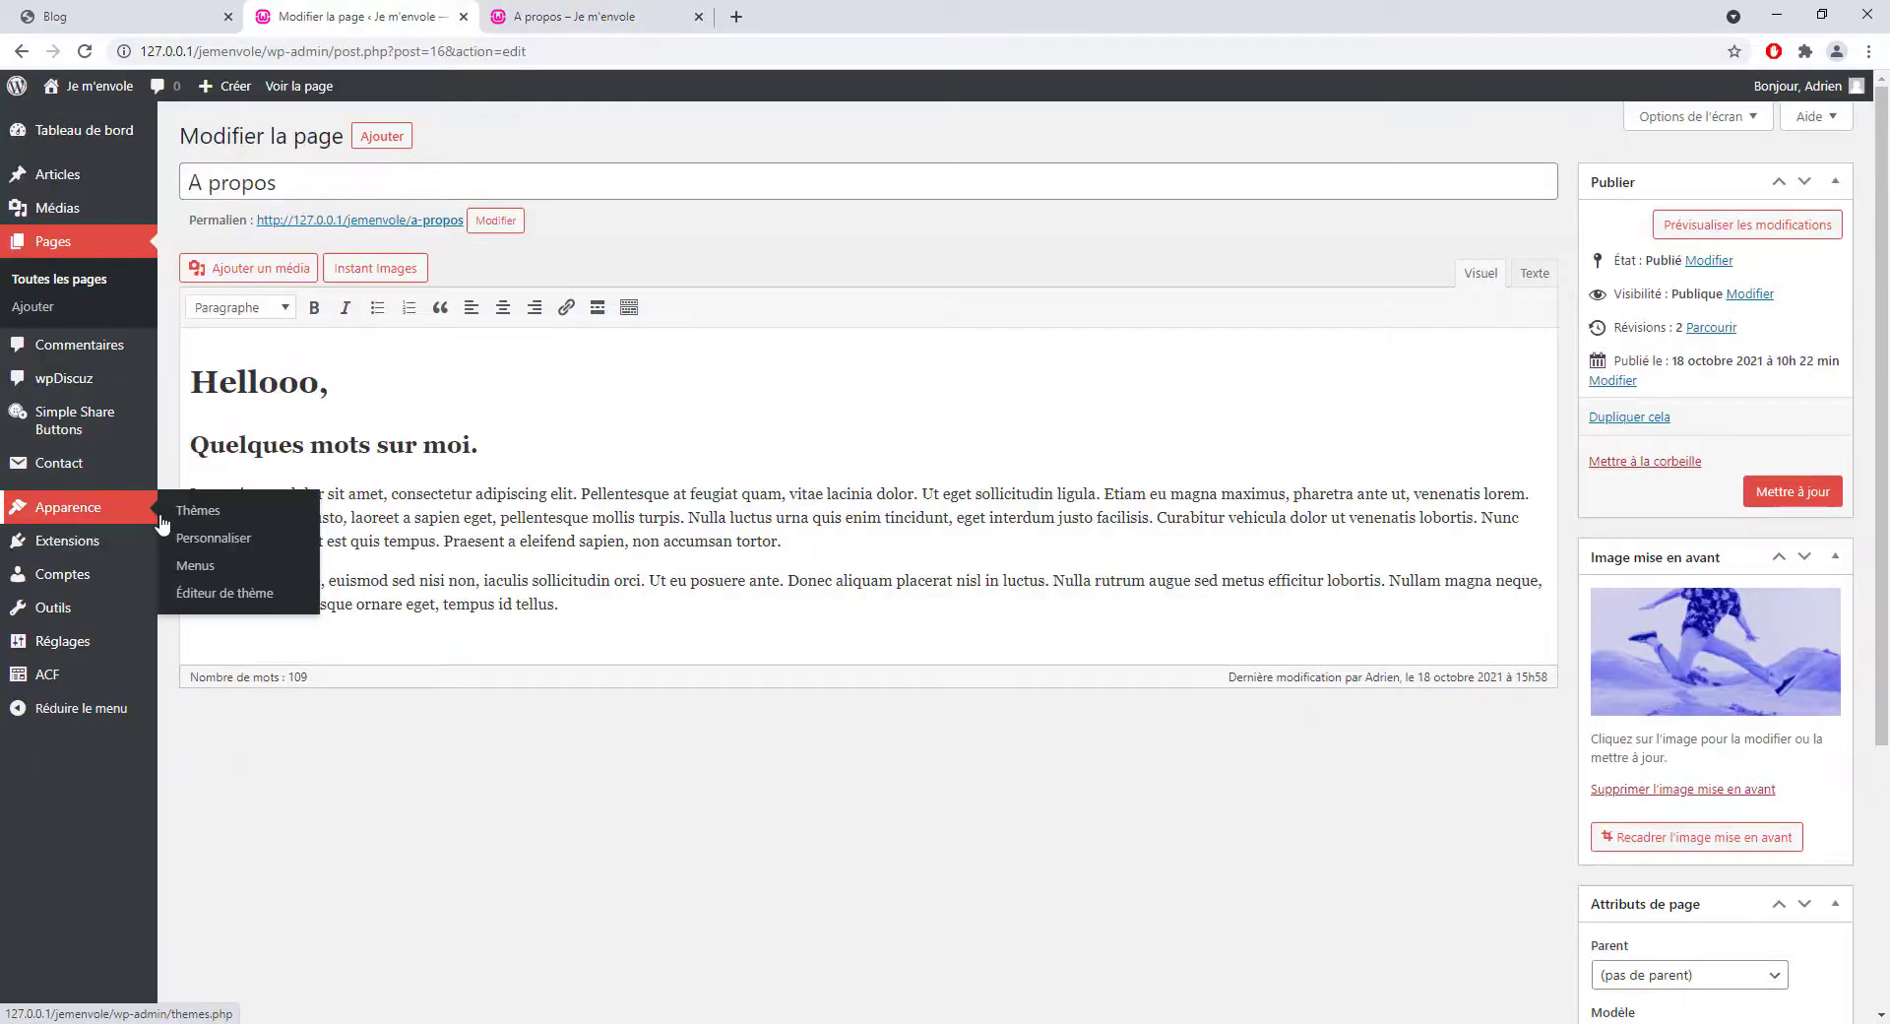
{"action": "left_click", "coordinate": [195, 566]}
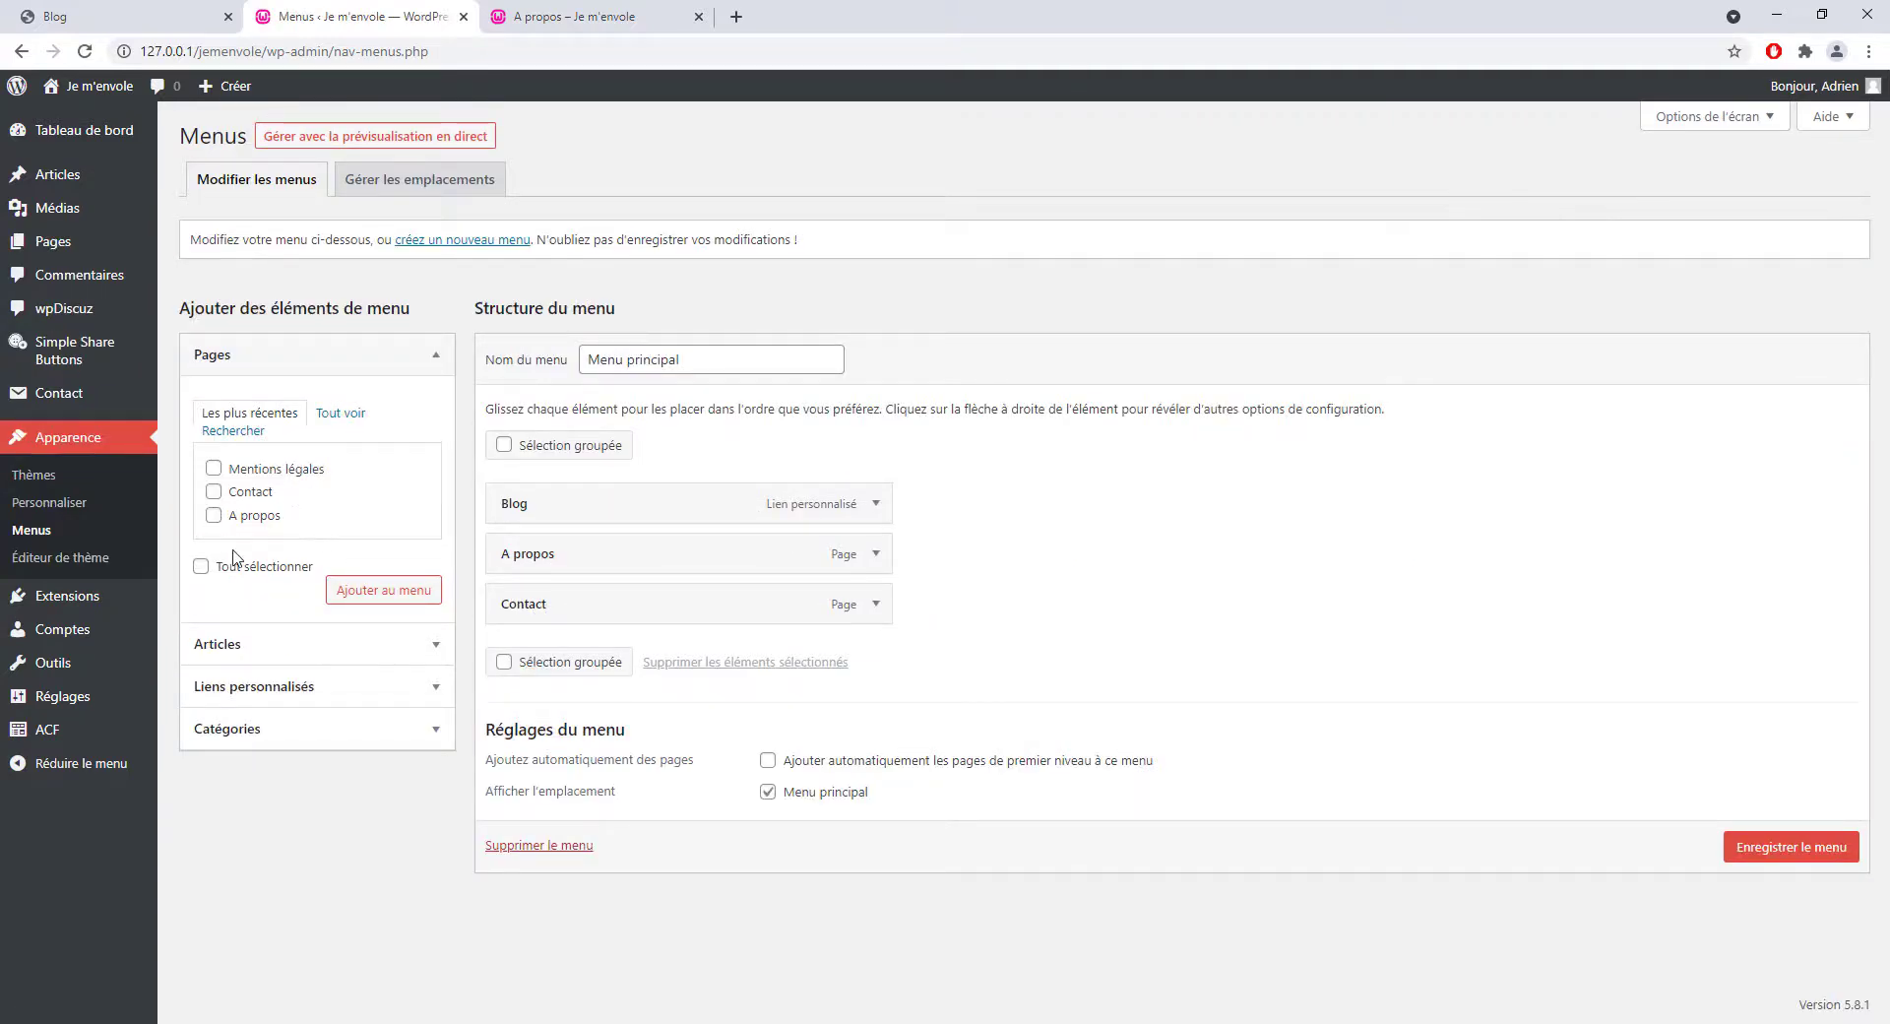
{"action": "left_click", "coordinate": [213, 468]}
{"action": "left_click", "coordinate": [384, 589]}
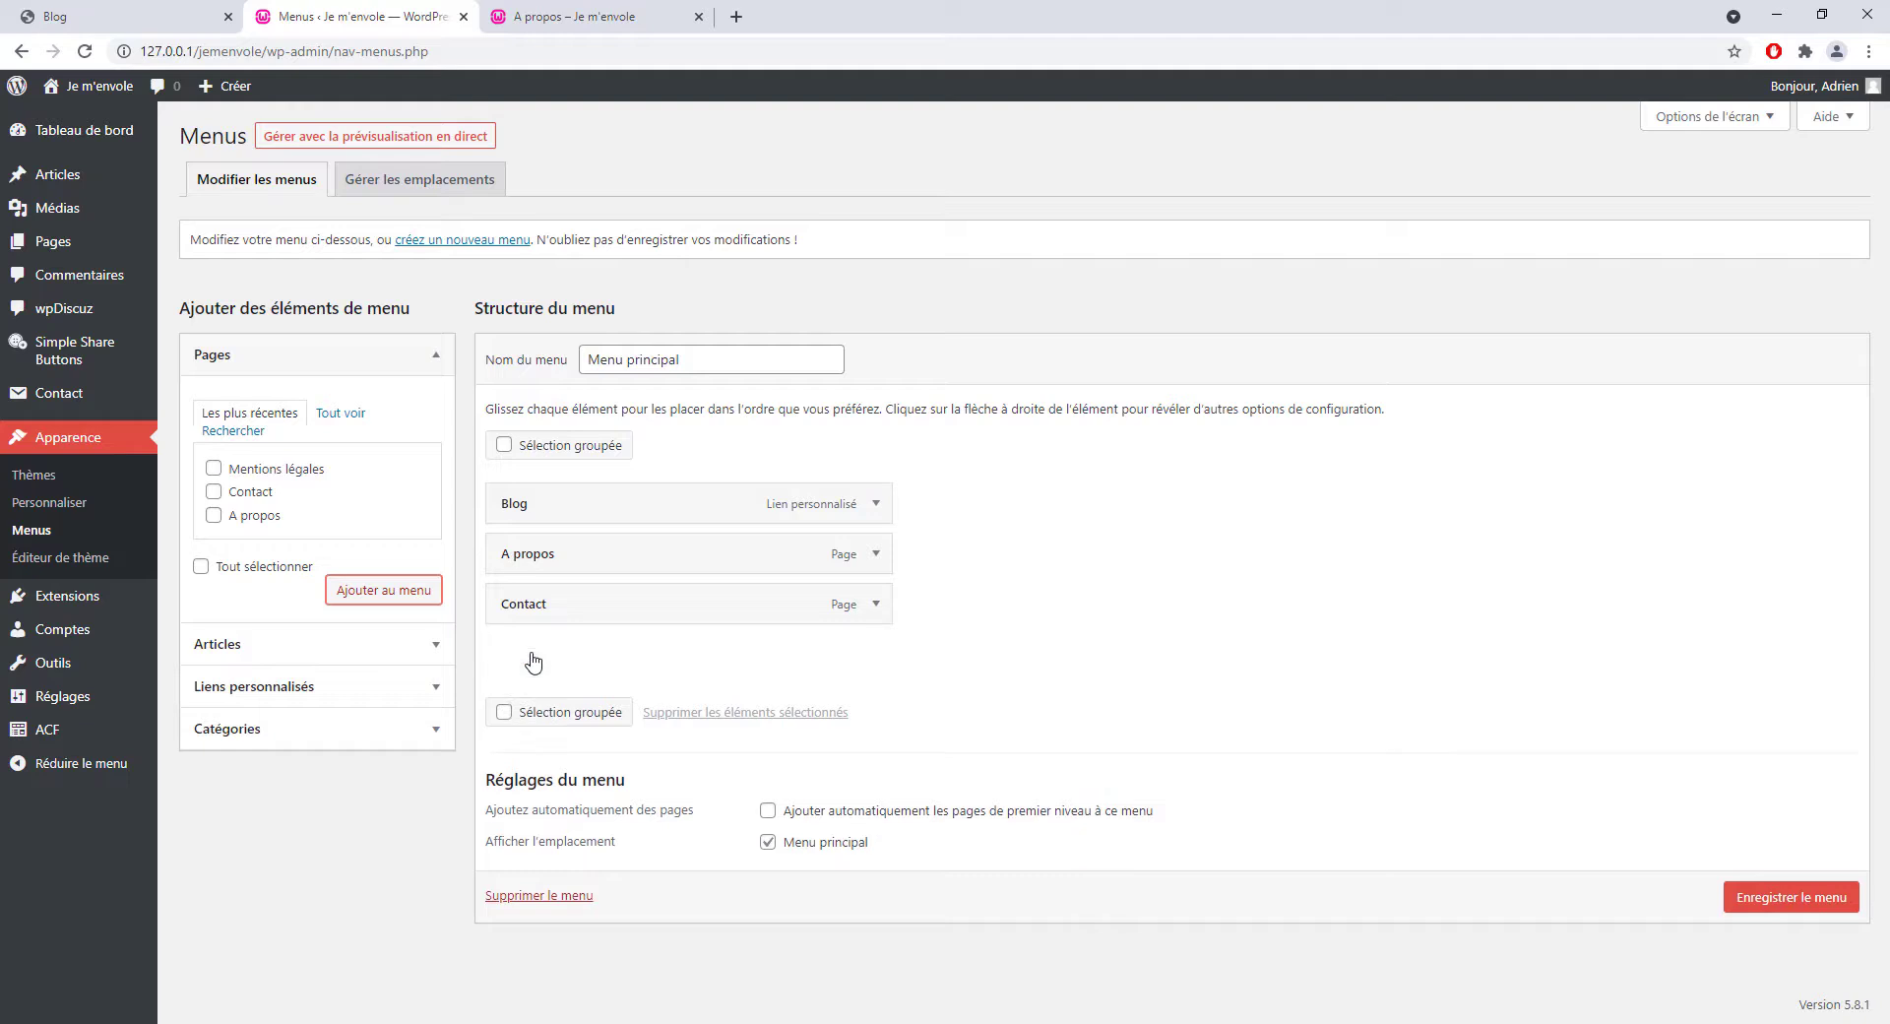
{"action": "left_click", "coordinate": [1772, 896]}
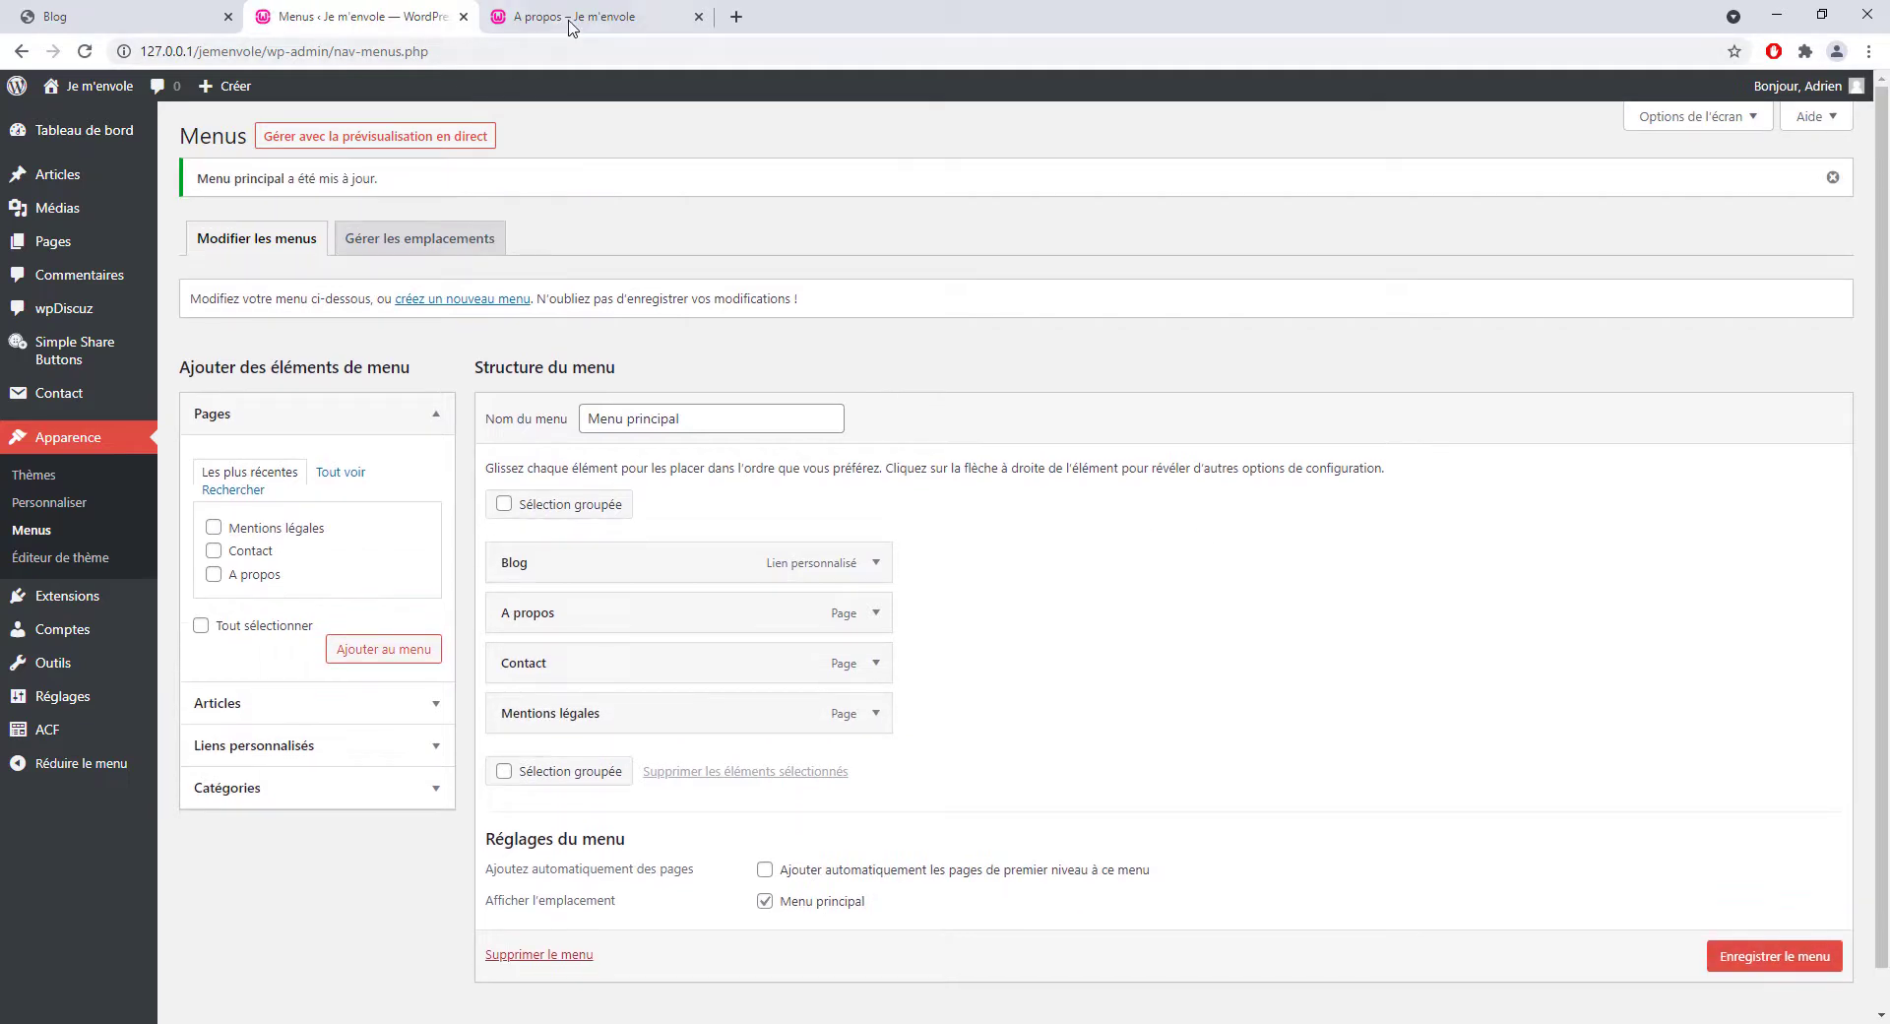
- Reload the site's A propos page to check the menu entries in the header and footer, and return to the blog home page
{"action": "key", "text": "ctrl+Tab"}
{"action": "left_click", "coordinate": [83, 53]}
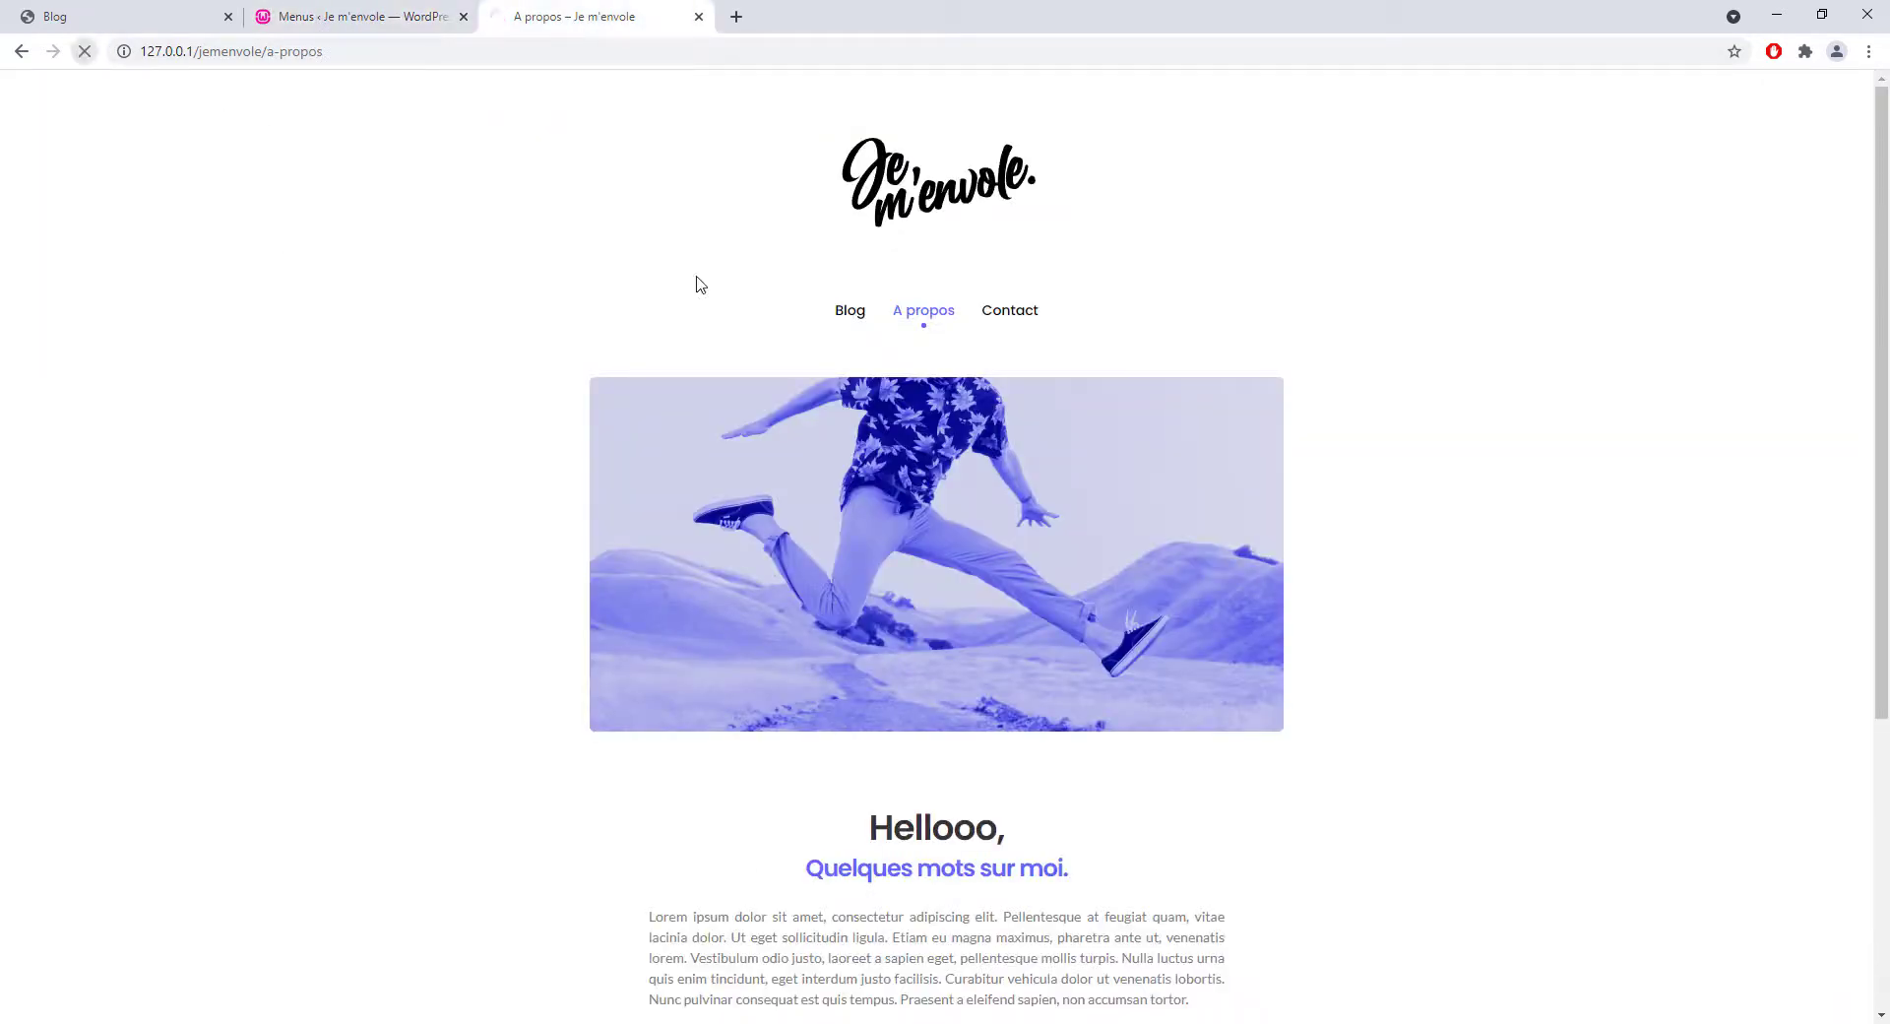
{"action": "scroll", "coordinate": [1065, 471], "scroll_direction": "down", "scroll_amount": 5}
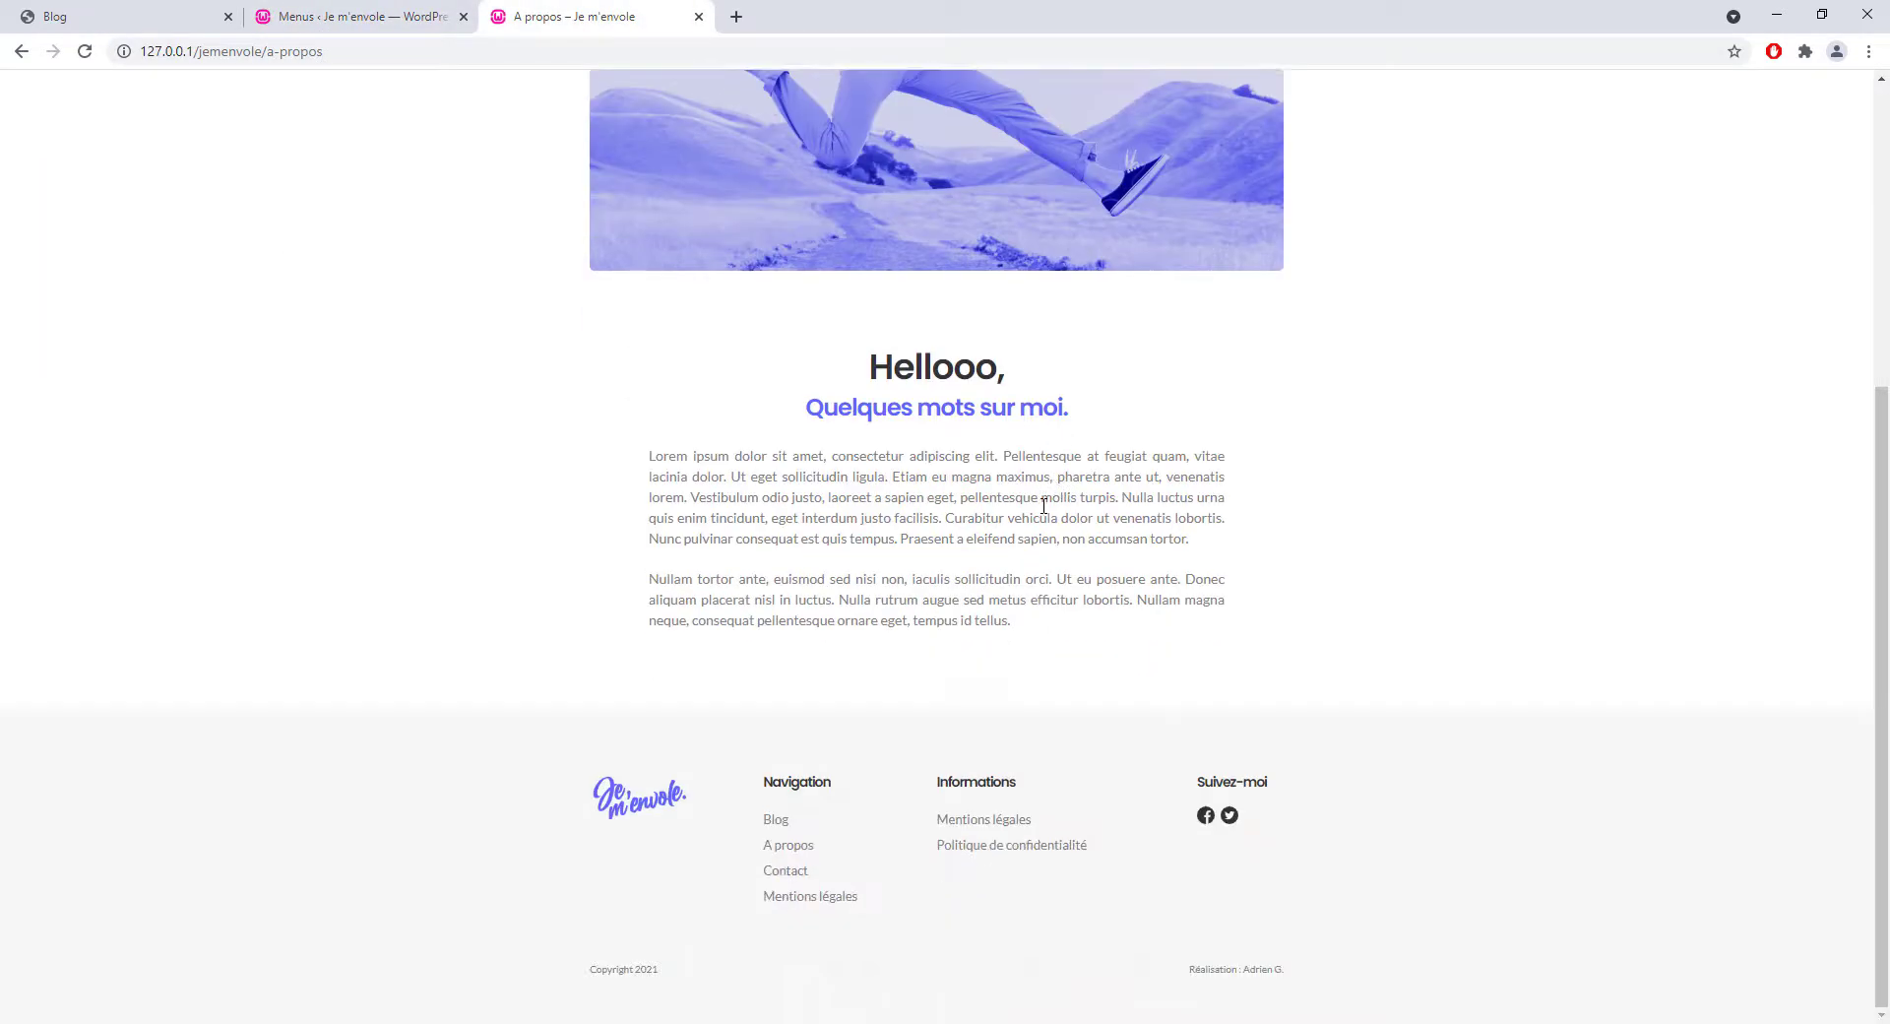
{"action": "left_click", "coordinate": [809, 894]}
- Open the Contact page for editing in the dashboard and review its featured image and Réseaux sociaux fields
{"action": "key", "text": "ctrl+shift+Tab"}
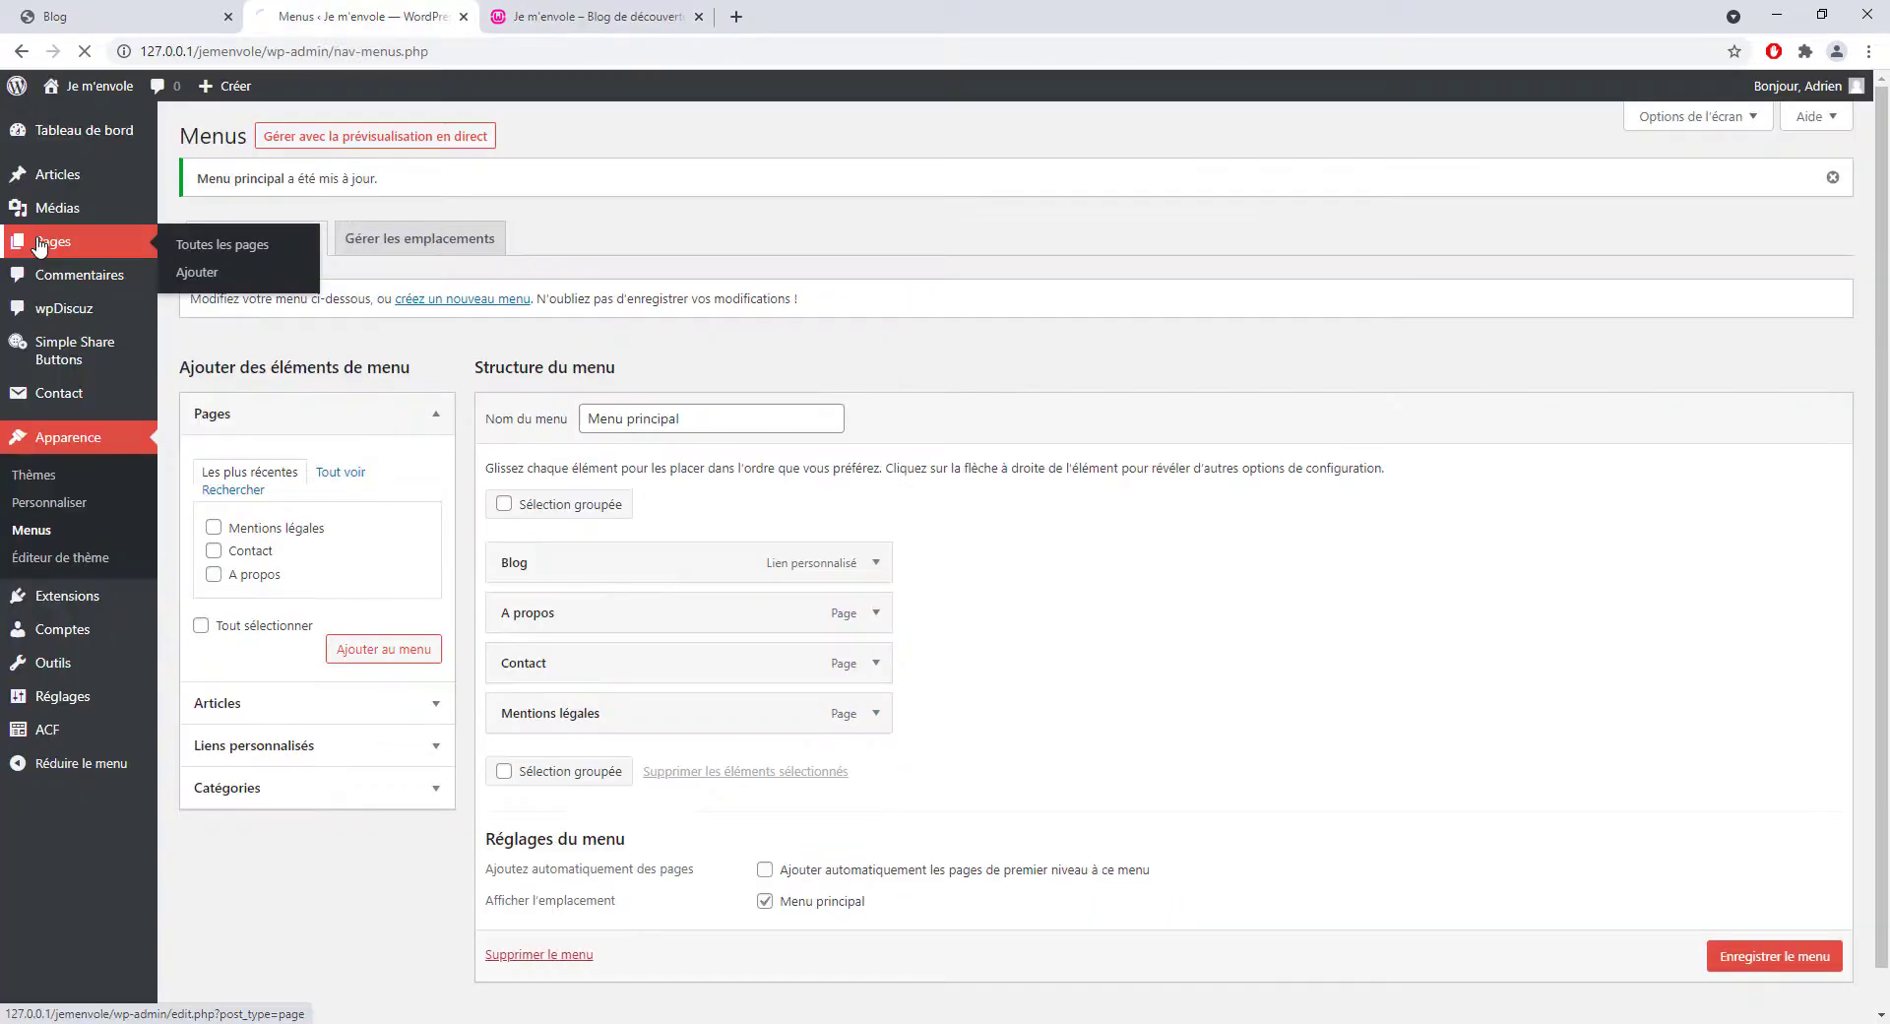
{"action": "left_click", "coordinate": [54, 242]}
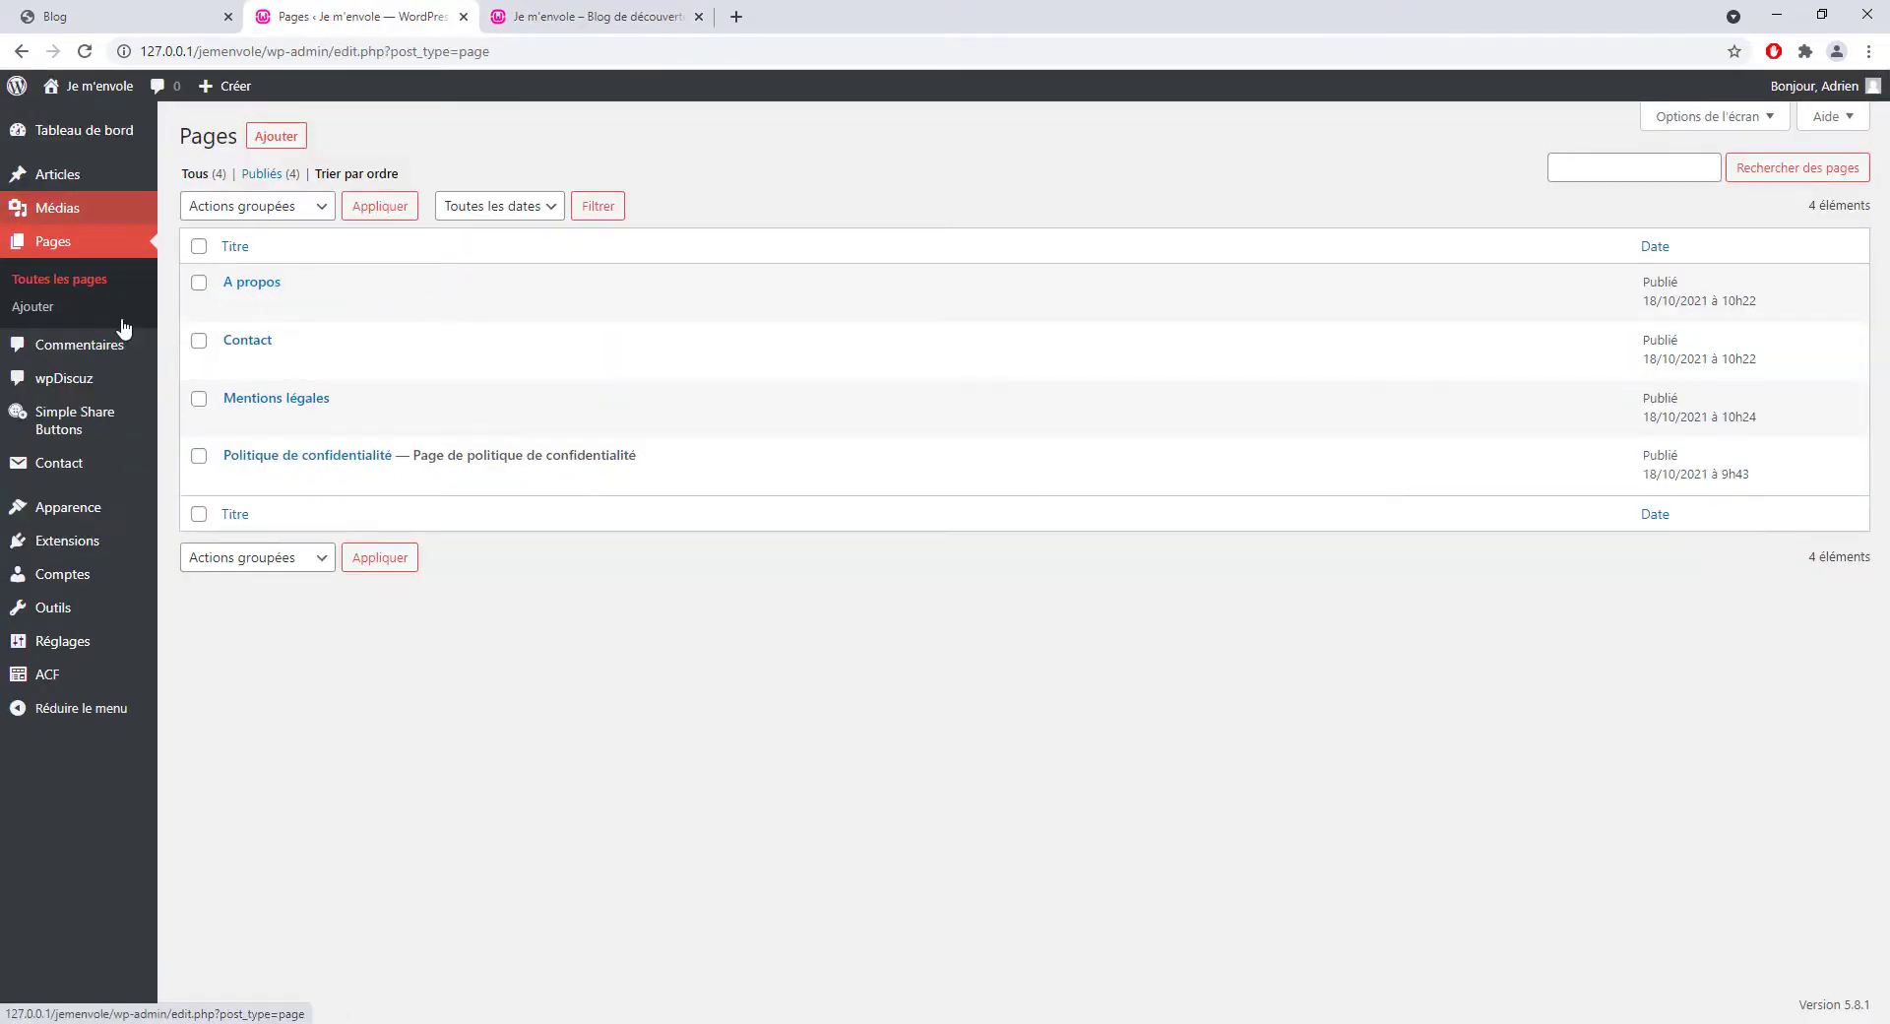
{"action": "left_click", "coordinate": [246, 339]}
{"action": "scroll", "coordinate": [865, 739], "scroll_direction": "down", "scroll_amount": 4}
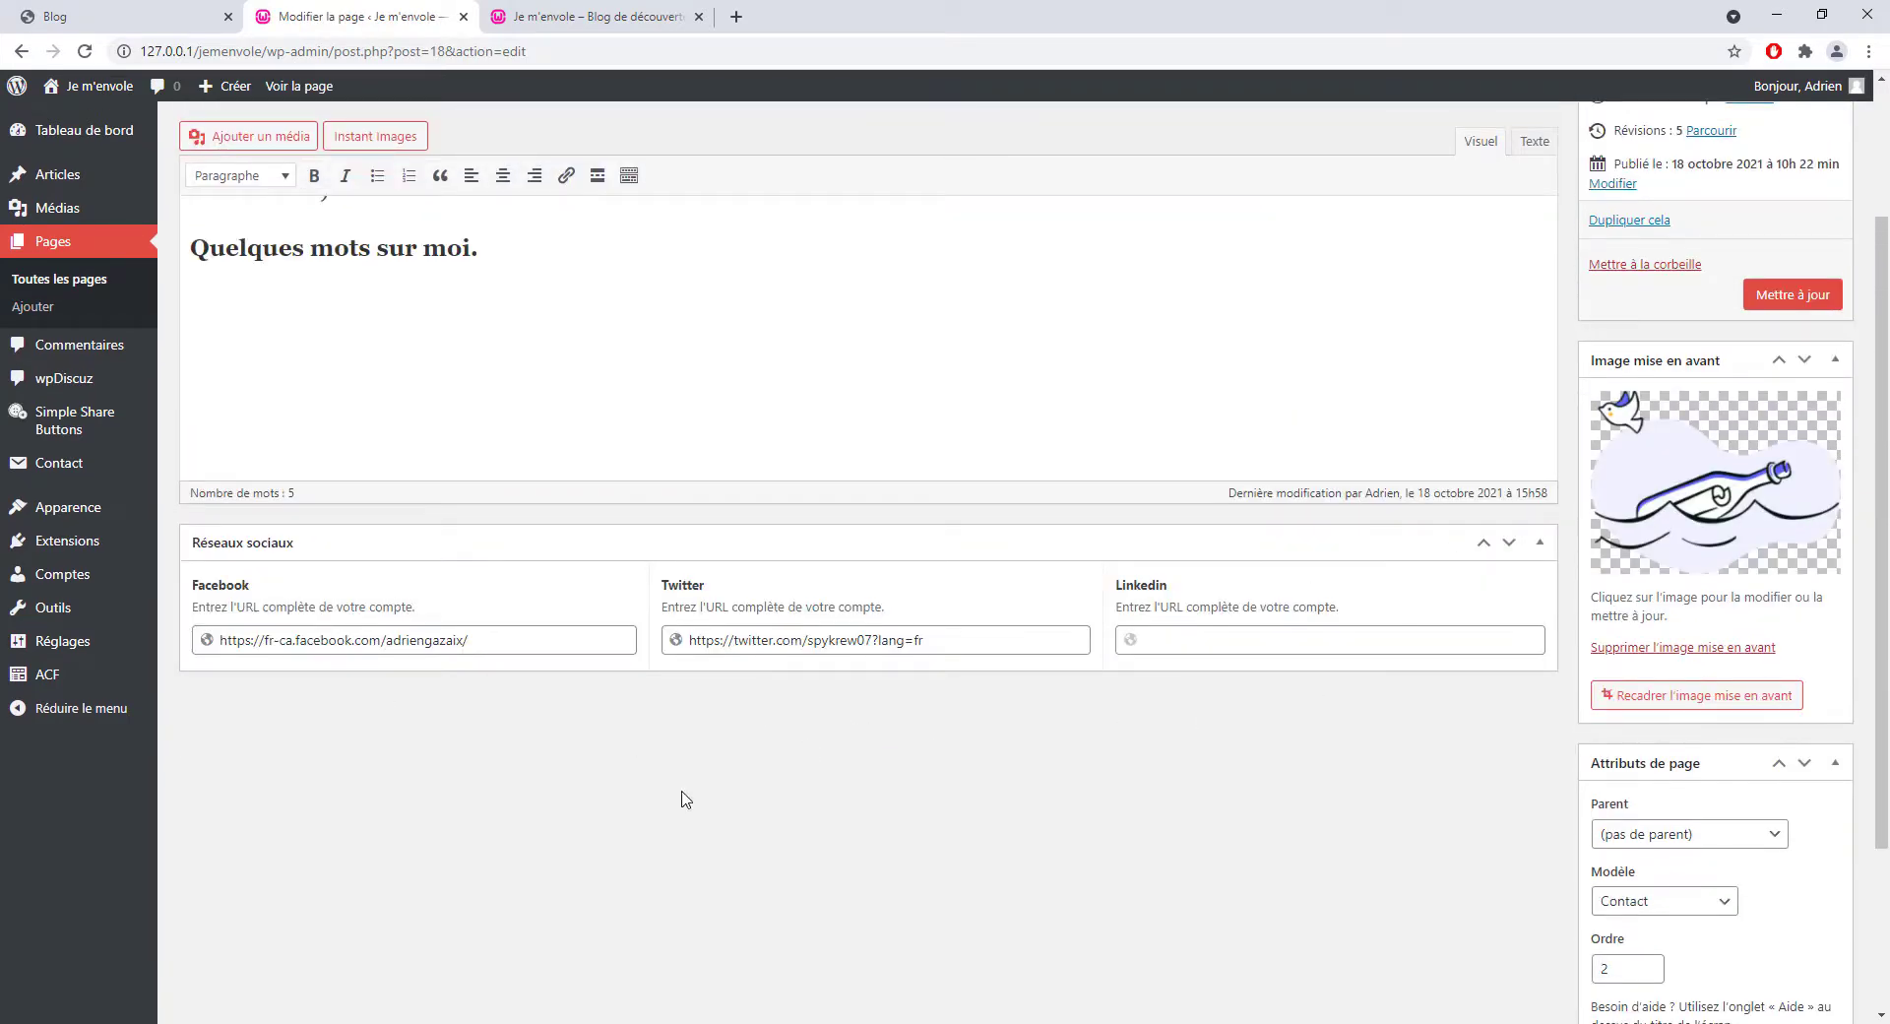
- Look through the site's blog home page and examine the social network icons under Suivez-moi in the footer
{"action": "left_click", "coordinate": [590, 17]}
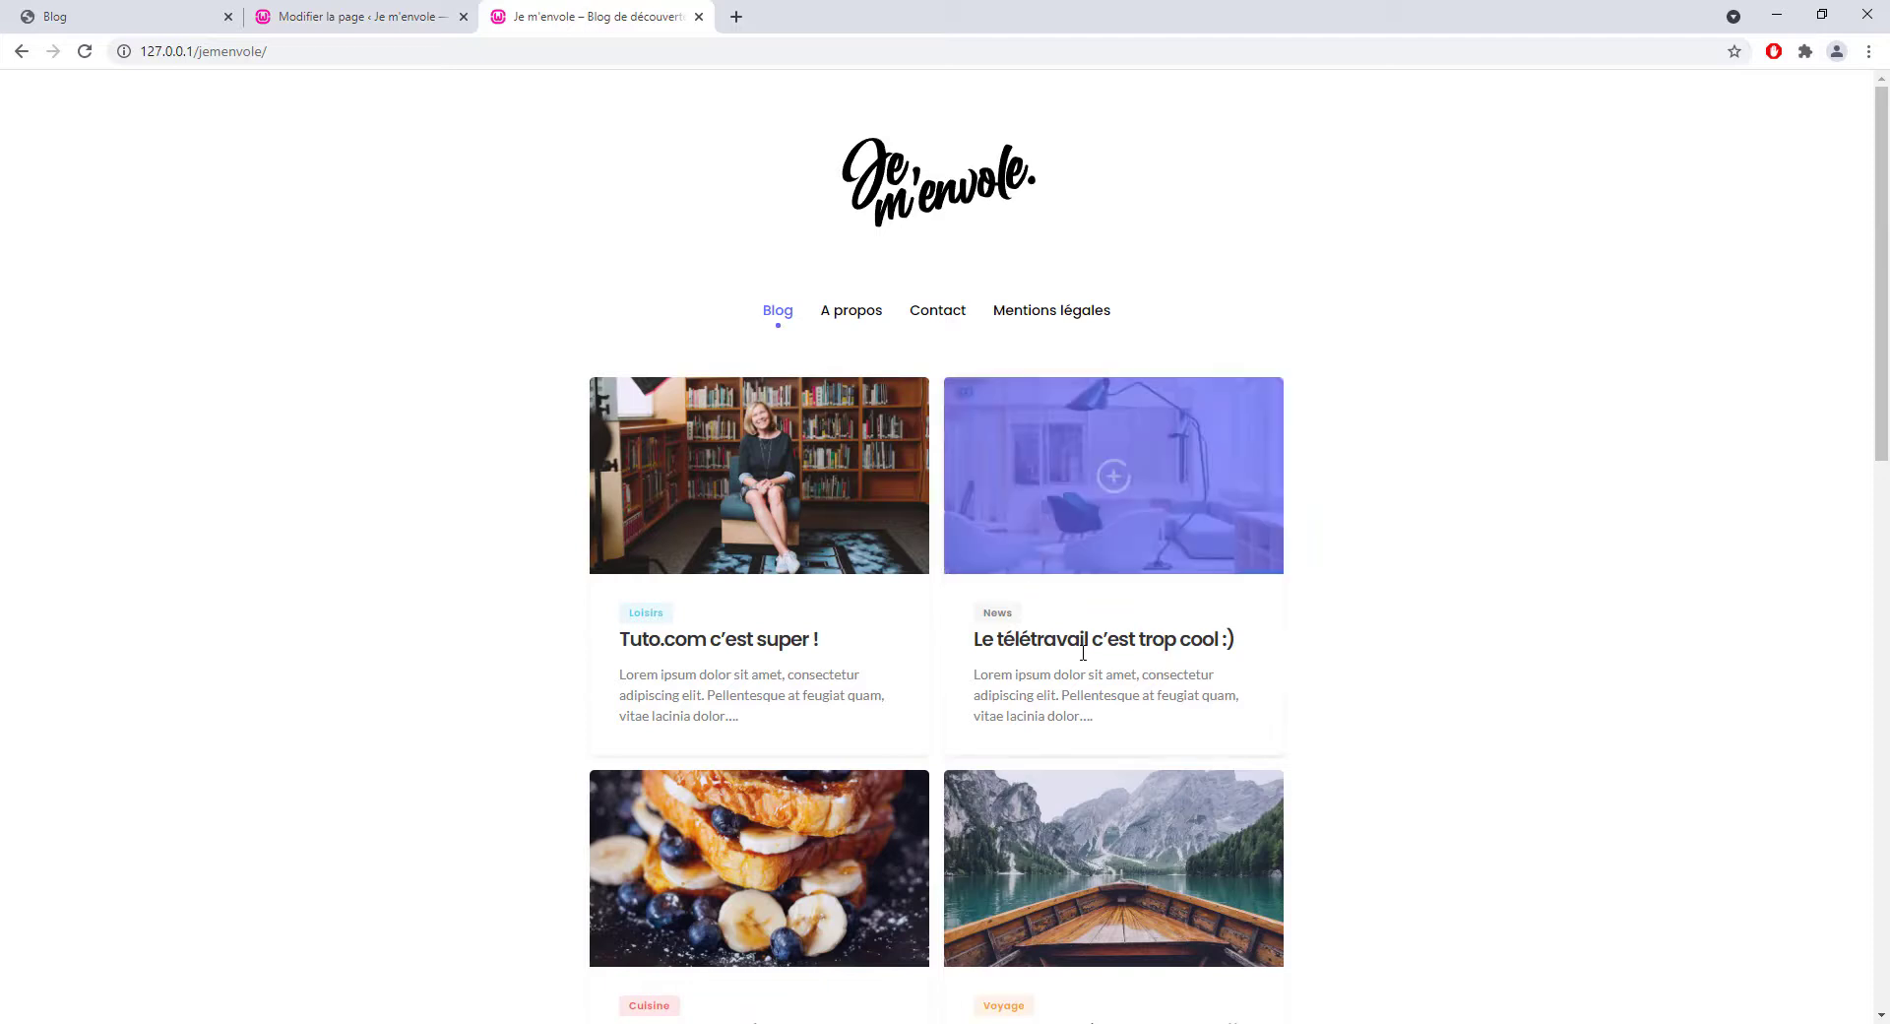
{"action": "scroll", "coordinate": [1076, 661], "scroll_direction": "down", "scroll_amount": 13}
{"action": "scroll", "coordinate": [1181, 870], "scroll_direction": "down", "scroll_amount": 2}
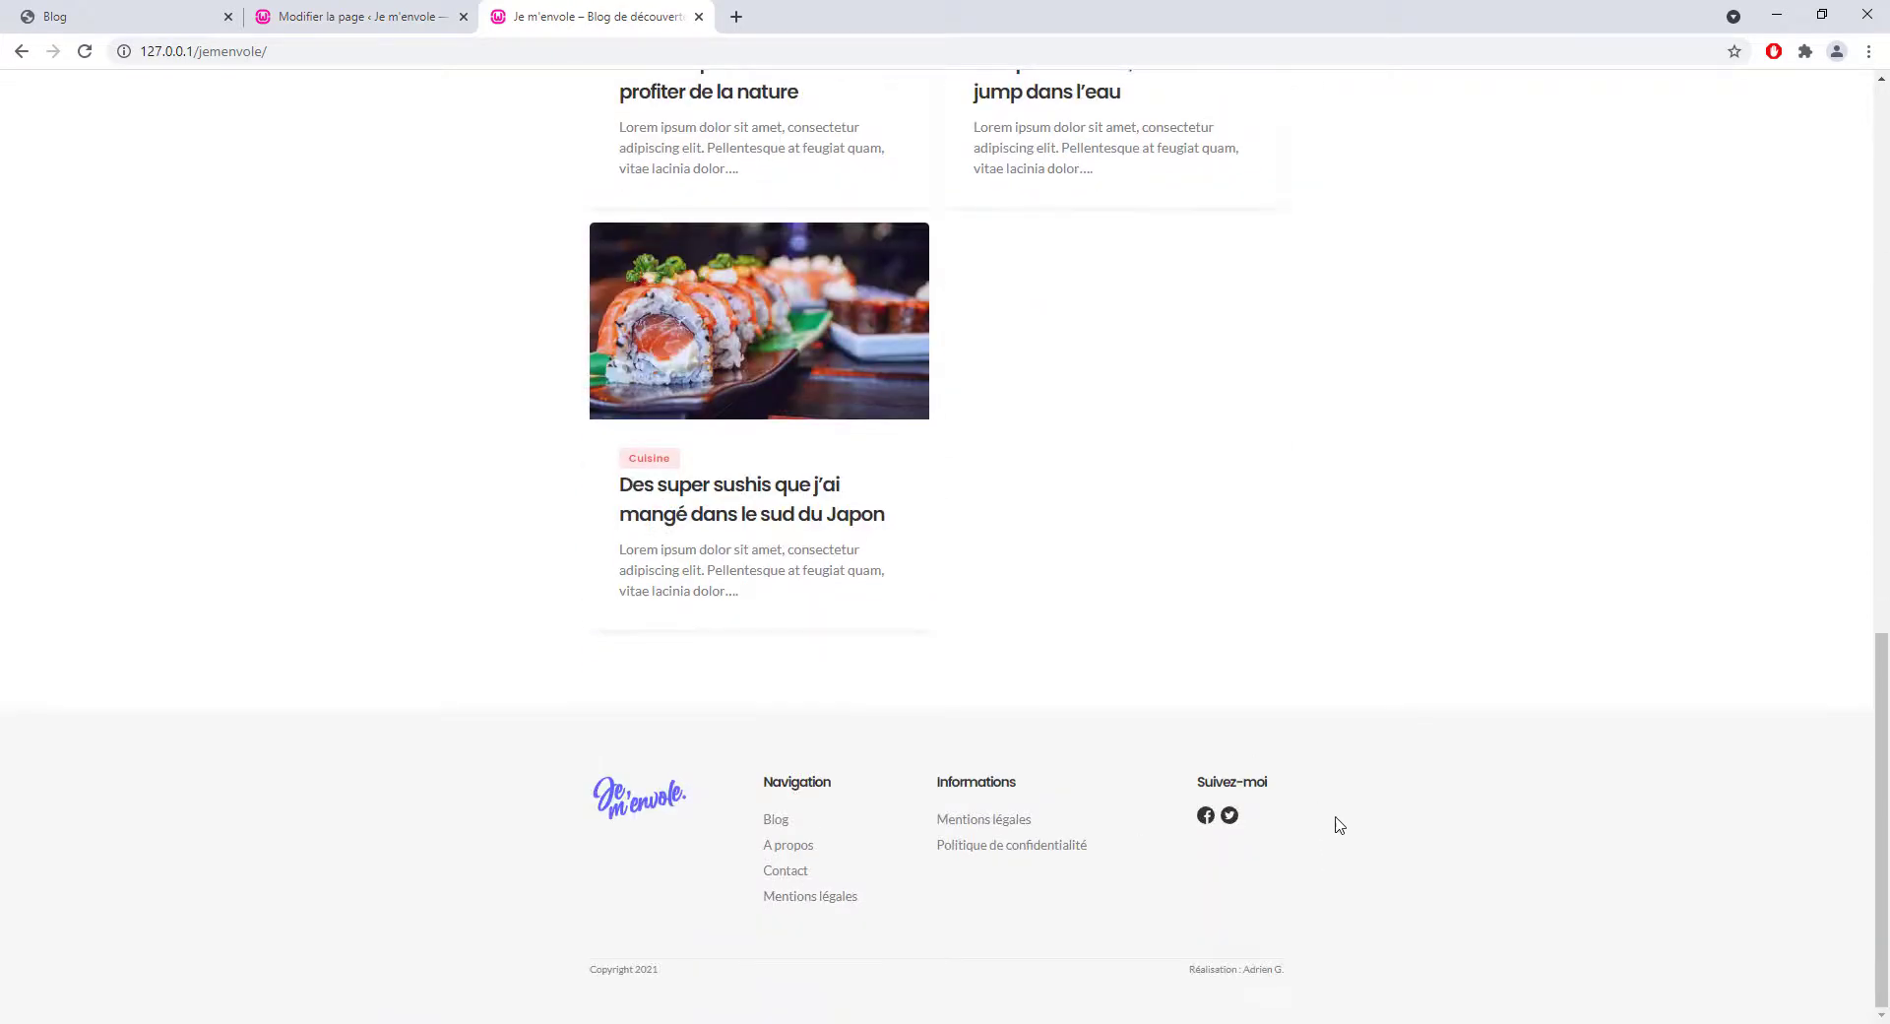
{"action": "scroll", "coordinate": [341, 93], "scroll_direction": "up", "scroll_amount": 10}
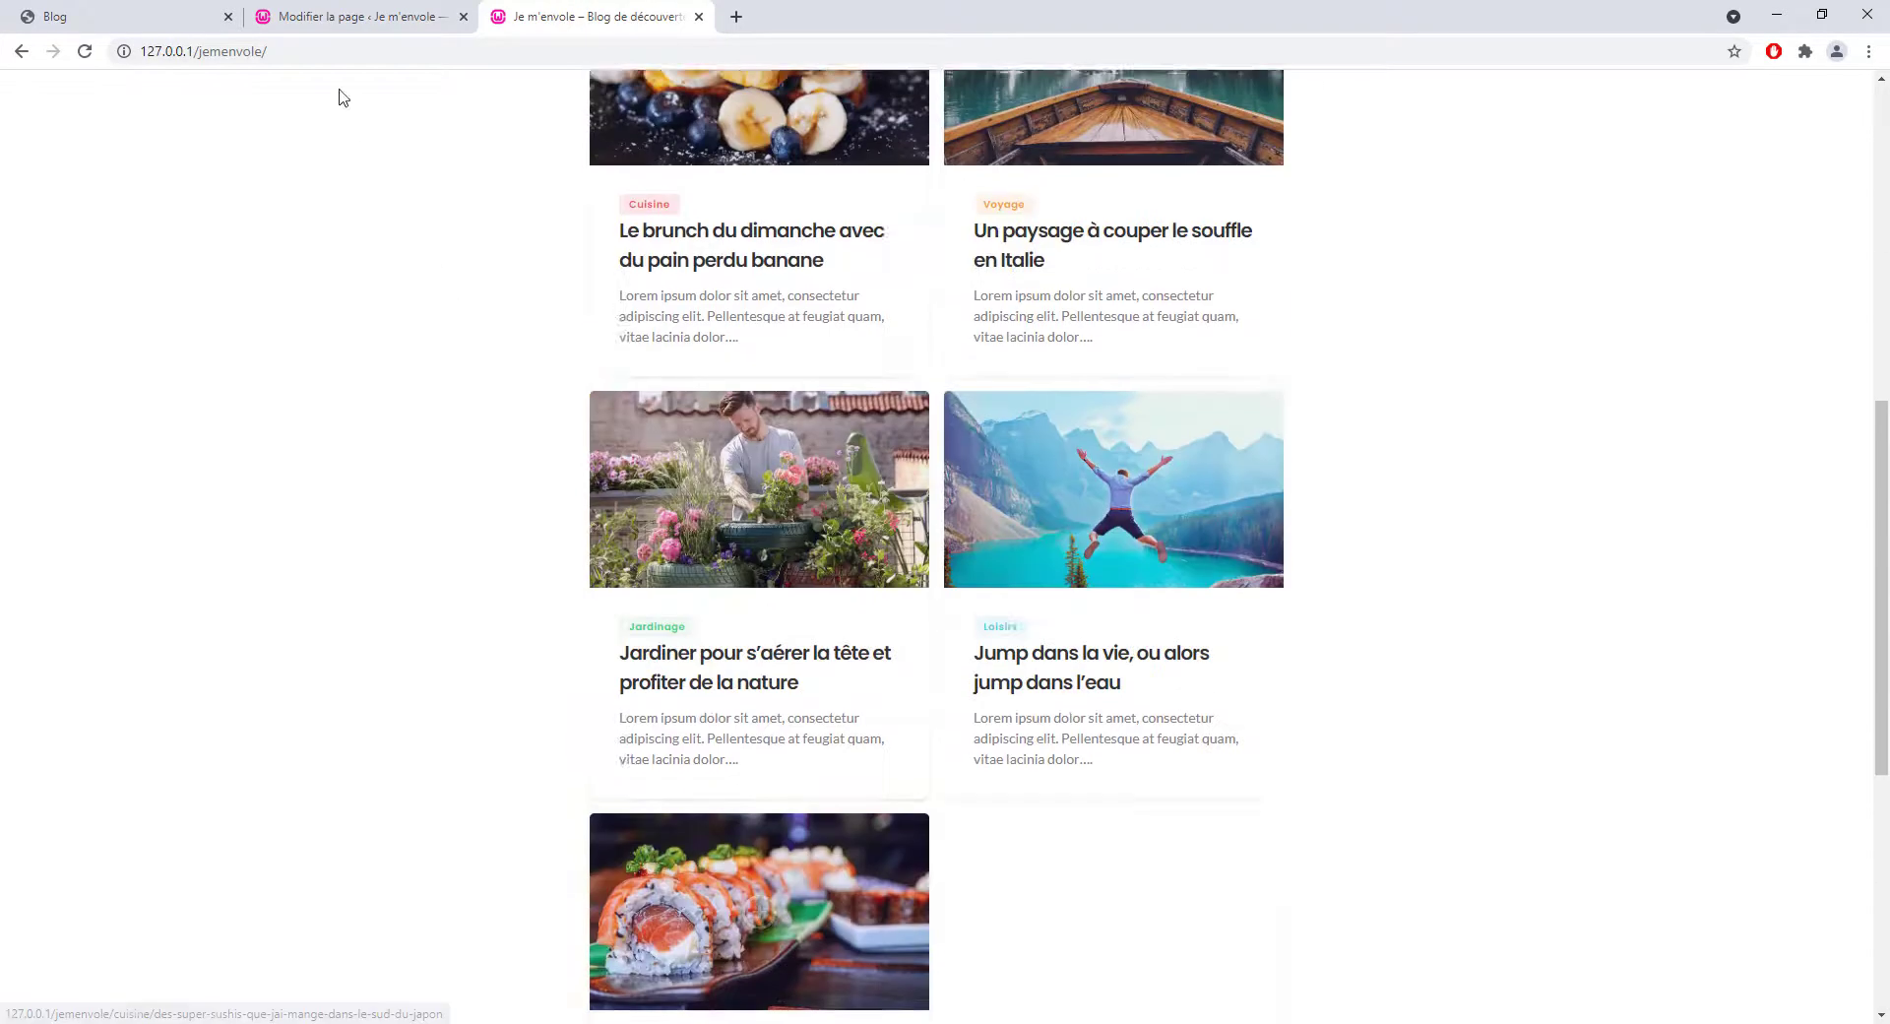
- Compare the Contact page's Facebook, Twitter and Linkedin URL fields with the social icons in the site's footer
{"action": "left_click", "coordinate": [350, 17]}
{"action": "left_click", "coordinate": [804, 640]}
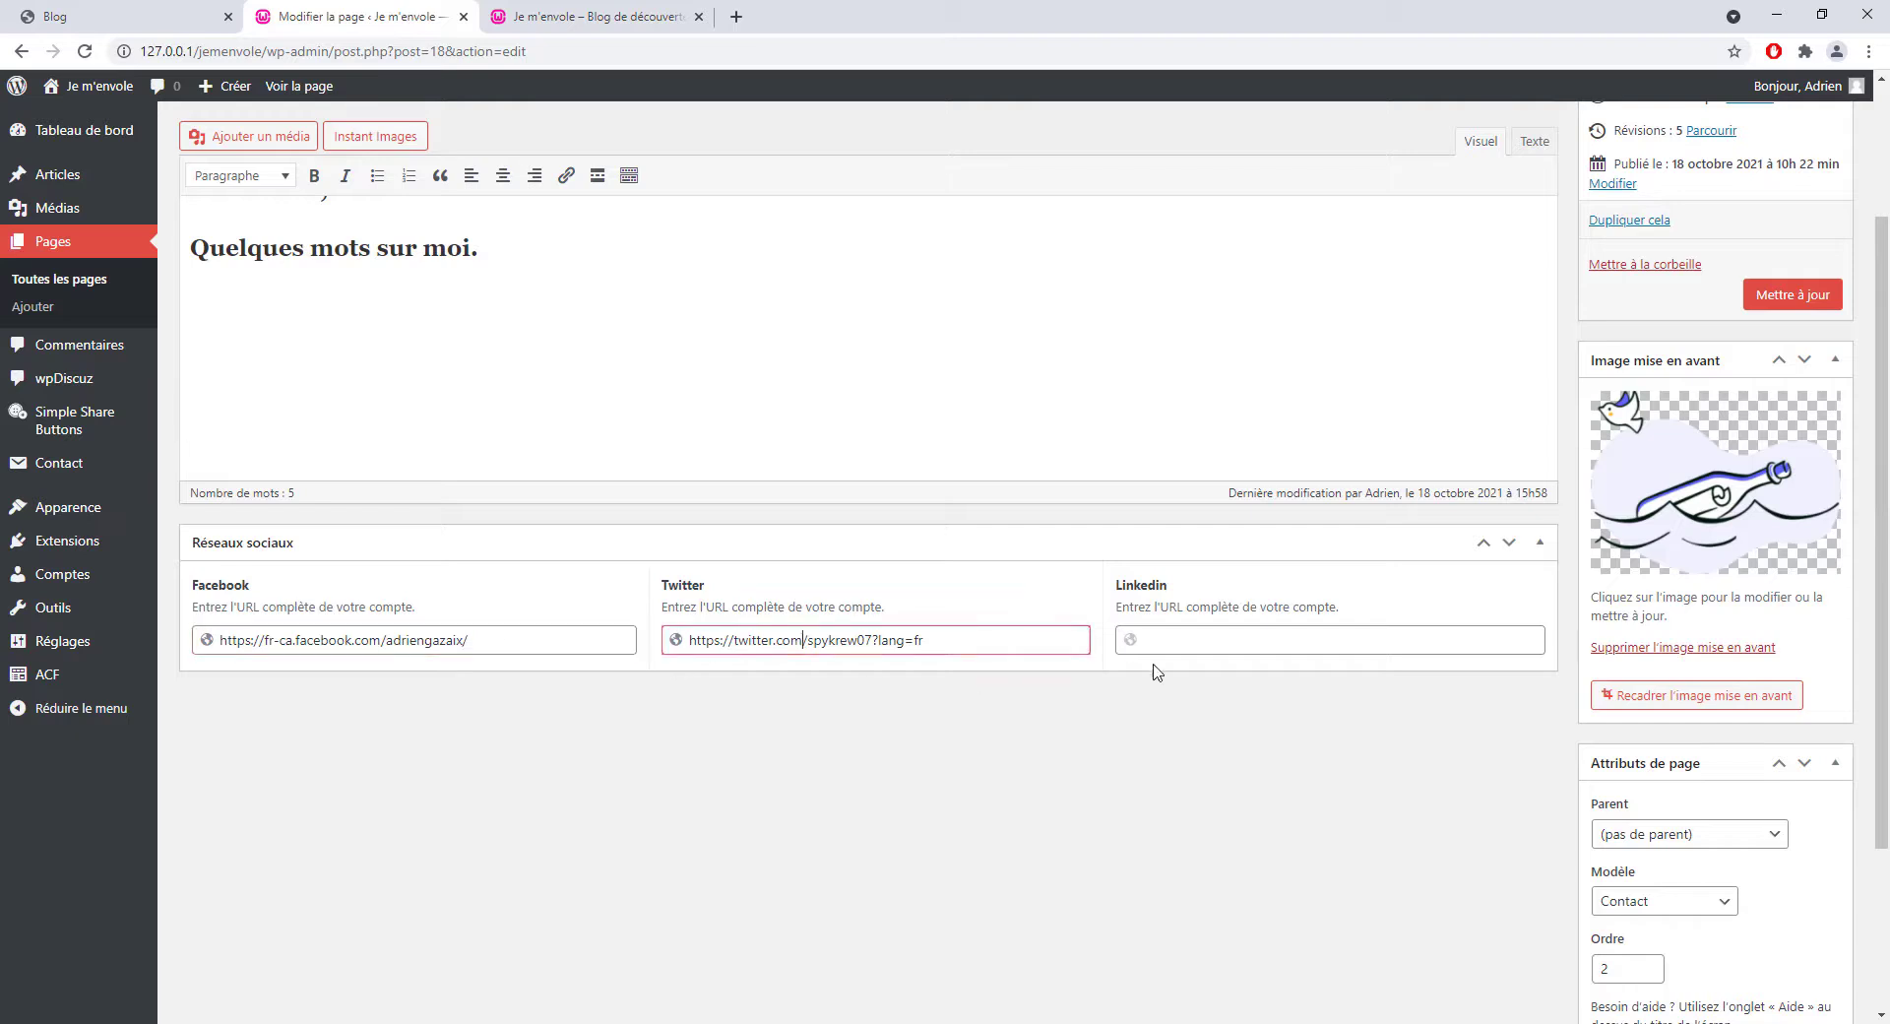
{"action": "left_click", "coordinate": [1075, 666]}
{"action": "left_click", "coordinate": [595, 17]}
{"action": "scroll", "coordinate": [1101, 823], "scroll_direction": "down", "scroll_amount": 9}
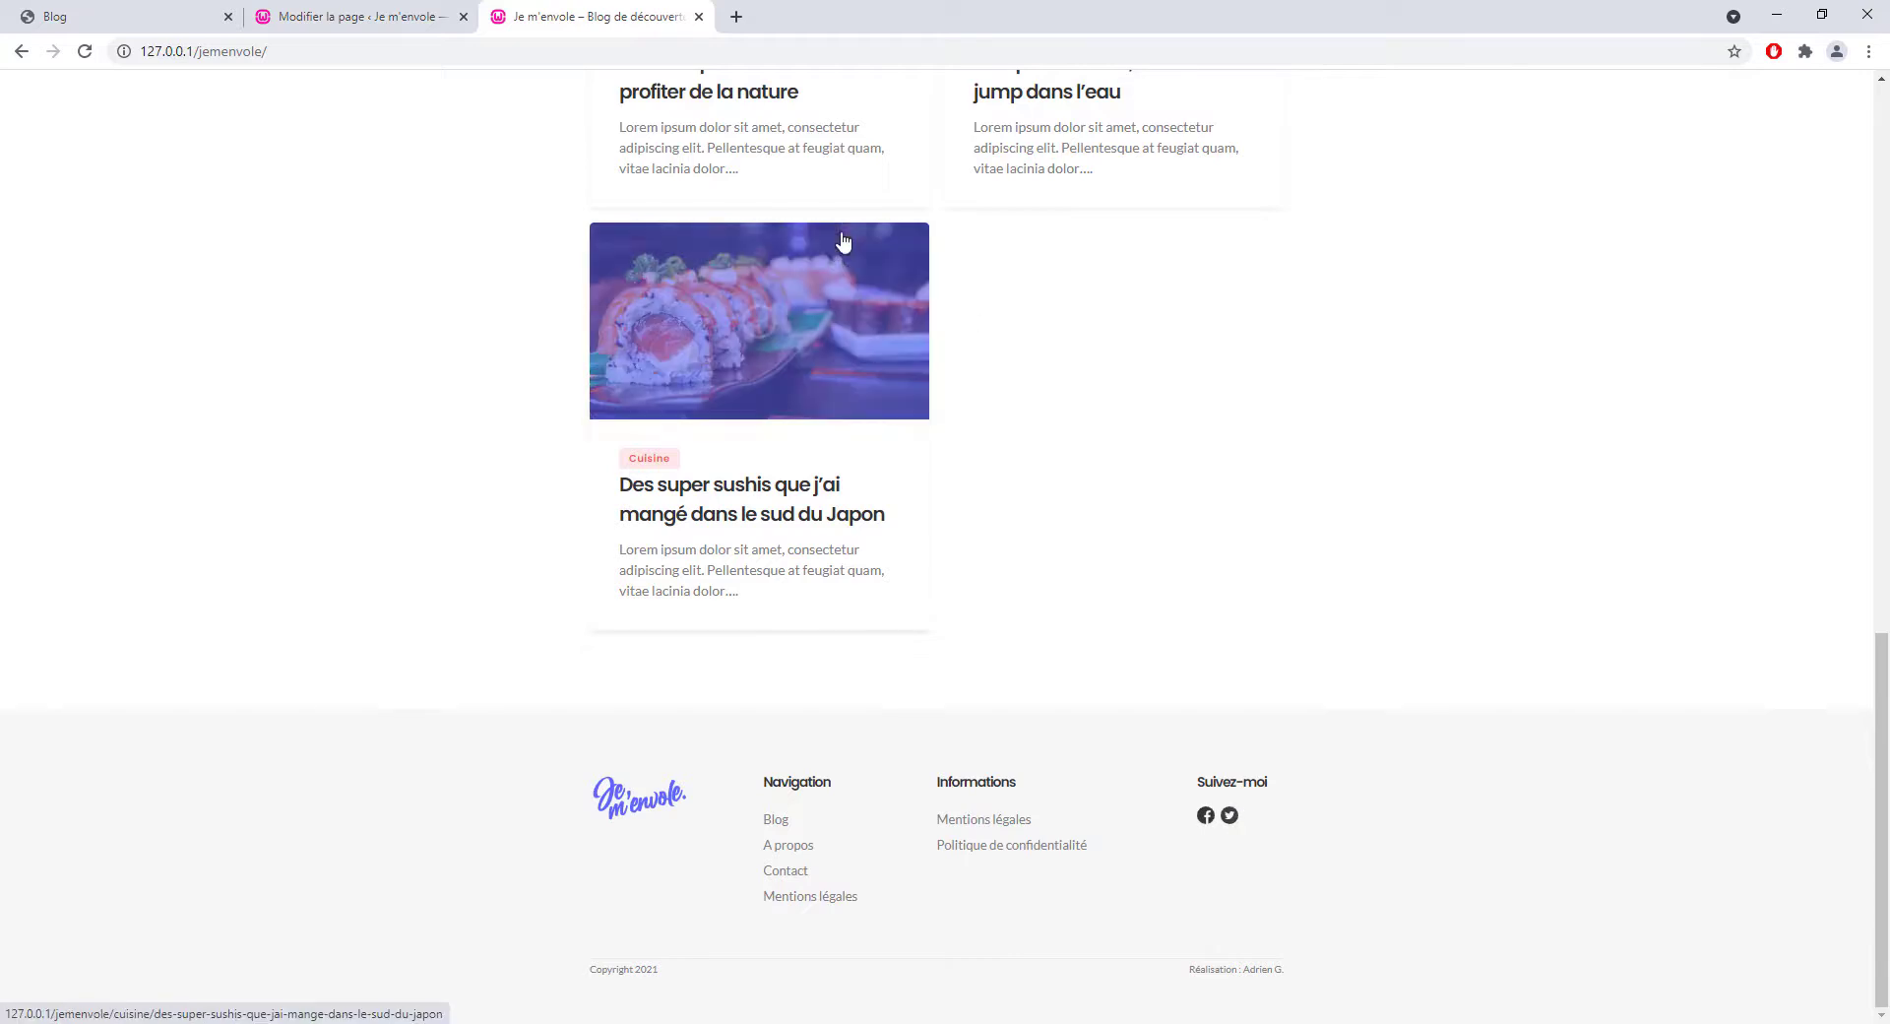
{"action": "left_click", "coordinate": [283, 19]}
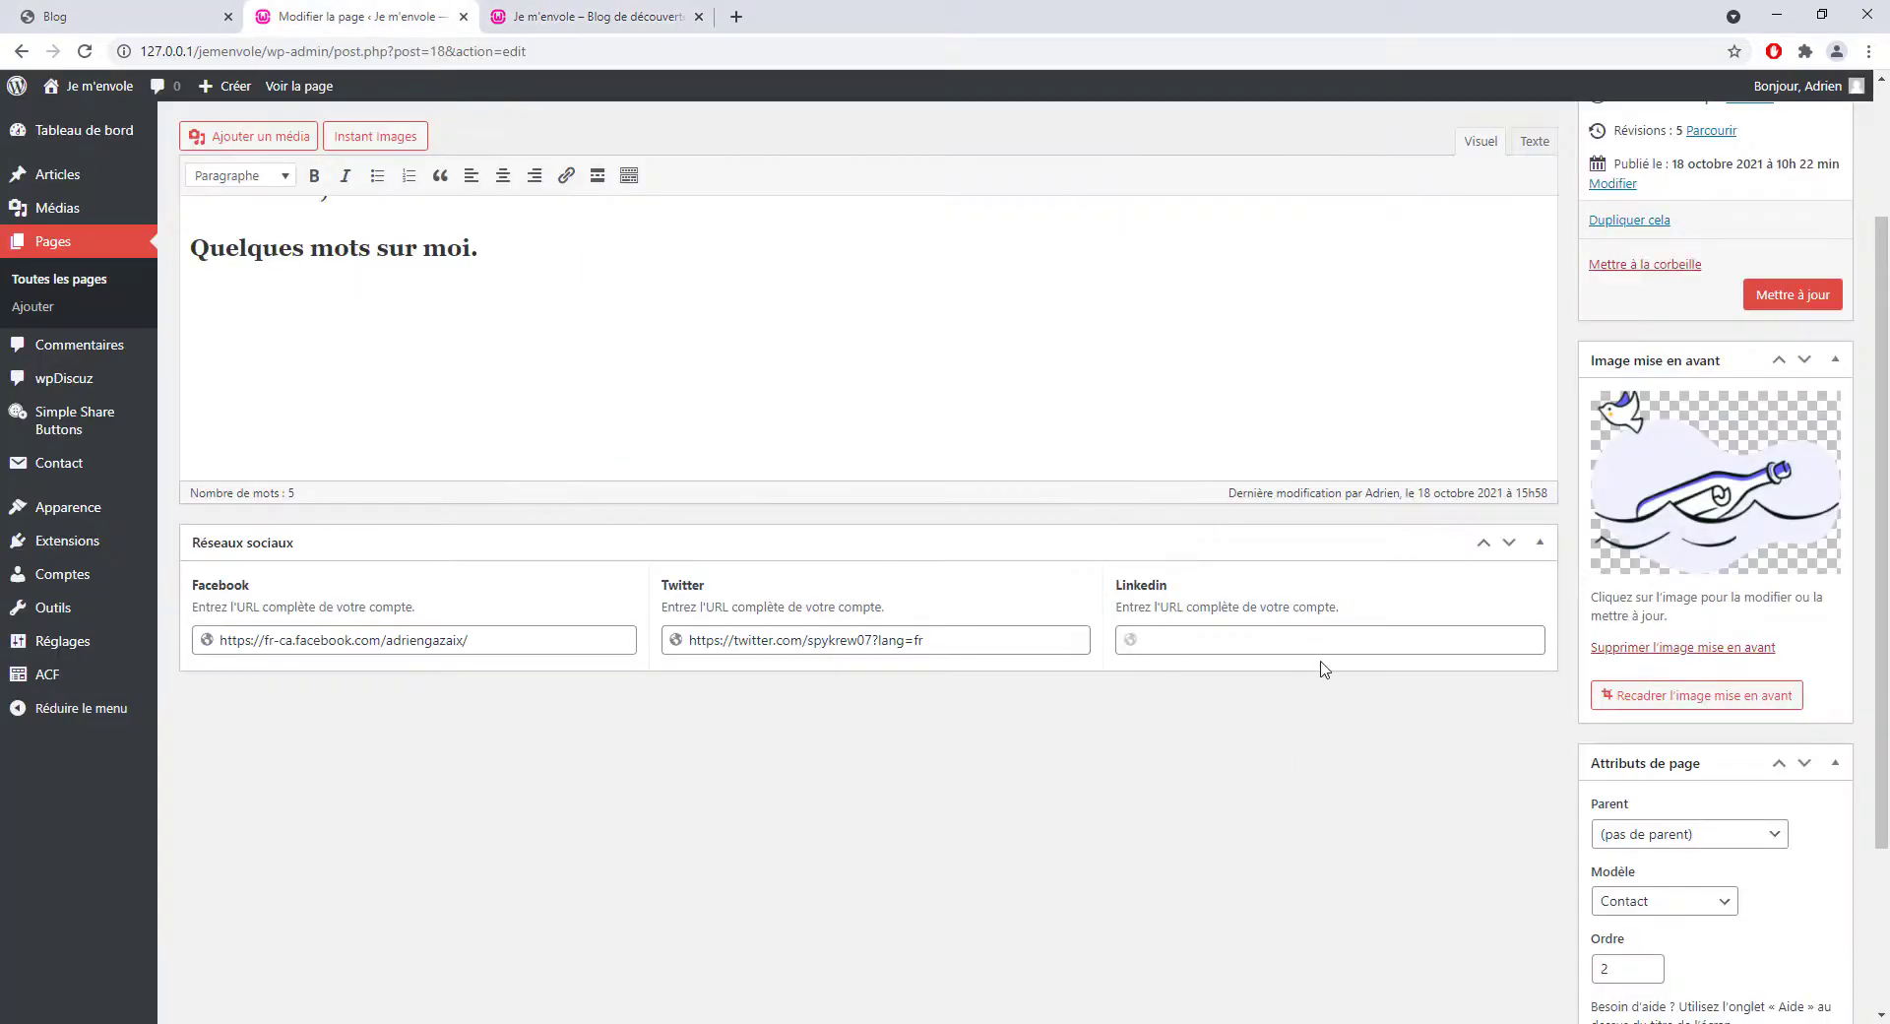
{"action": "scroll", "coordinate": [1175, 652], "scroll_direction": "up", "scroll_amount": 2}
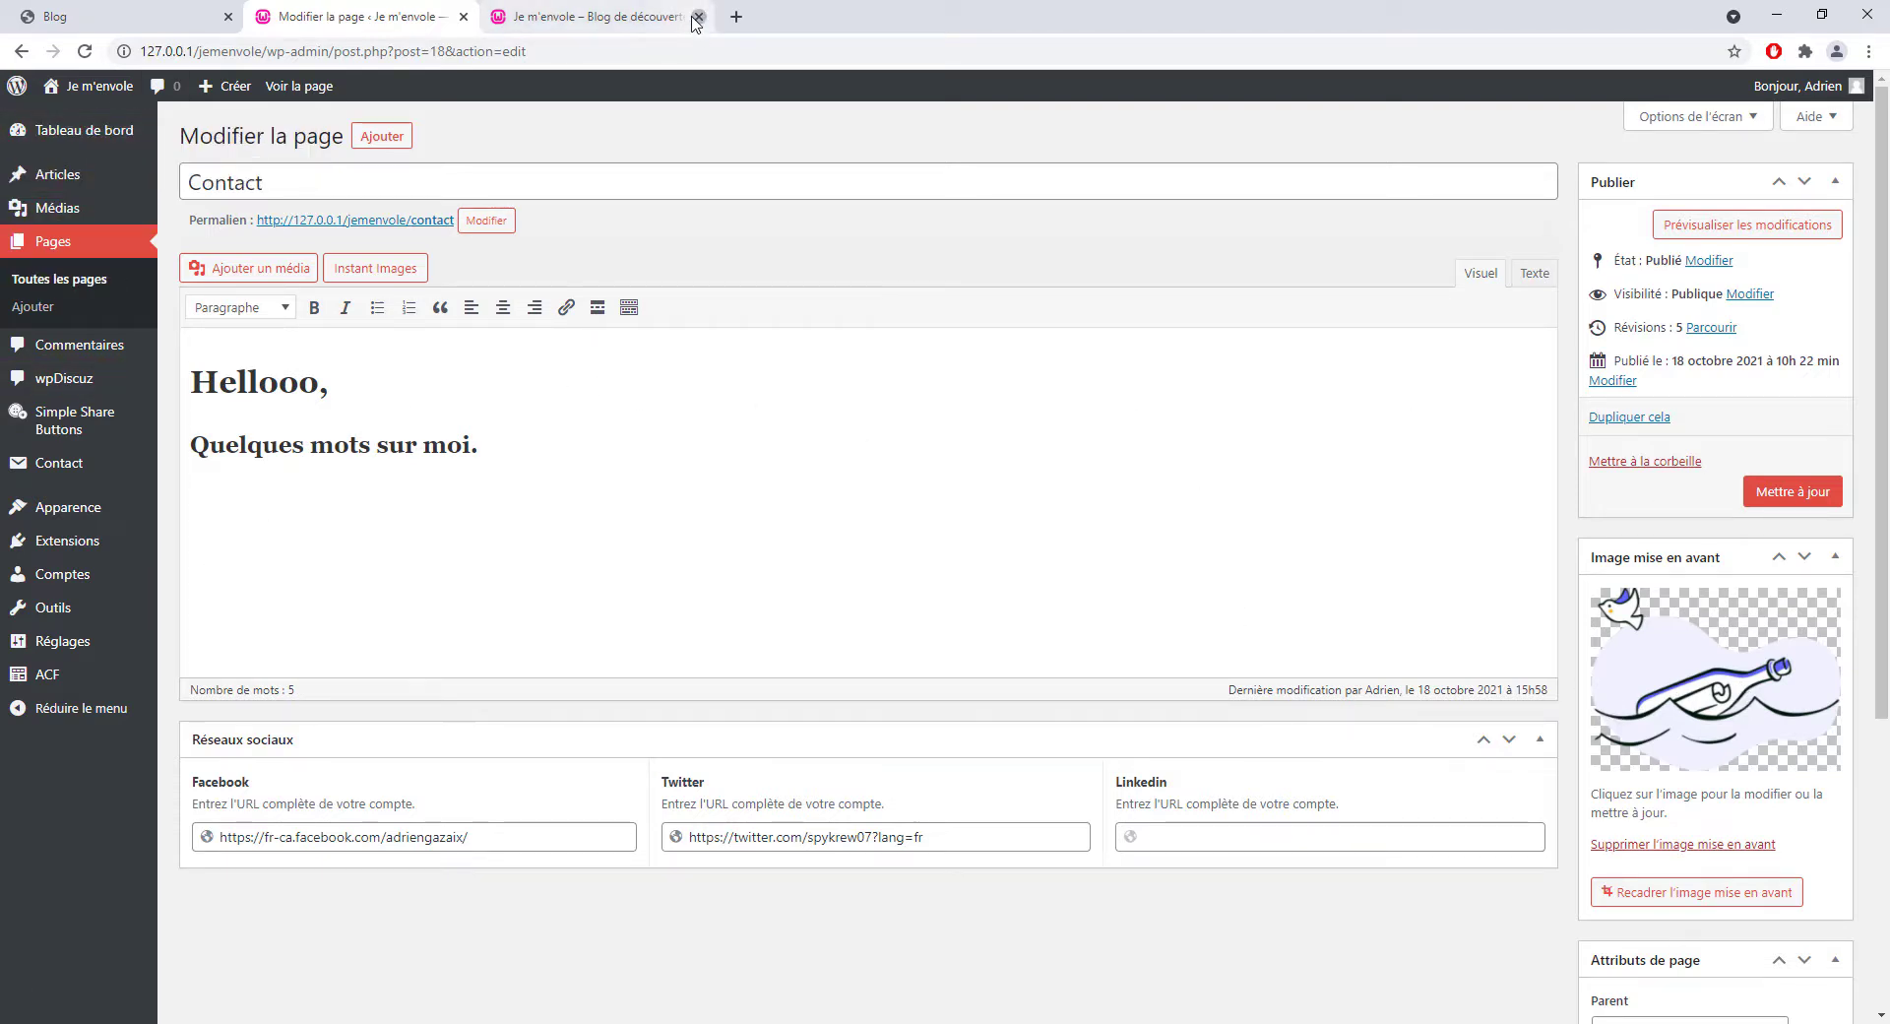
- Load the nonexistent address 127.0.0.1/jemenvole/gesgrtg on the site to test its error page
{"action": "left_click", "coordinate": [631, 22]}
{"action": "left_click", "coordinate": [414, 48]}
{"action": "left_click", "coordinate": [427, 50]}
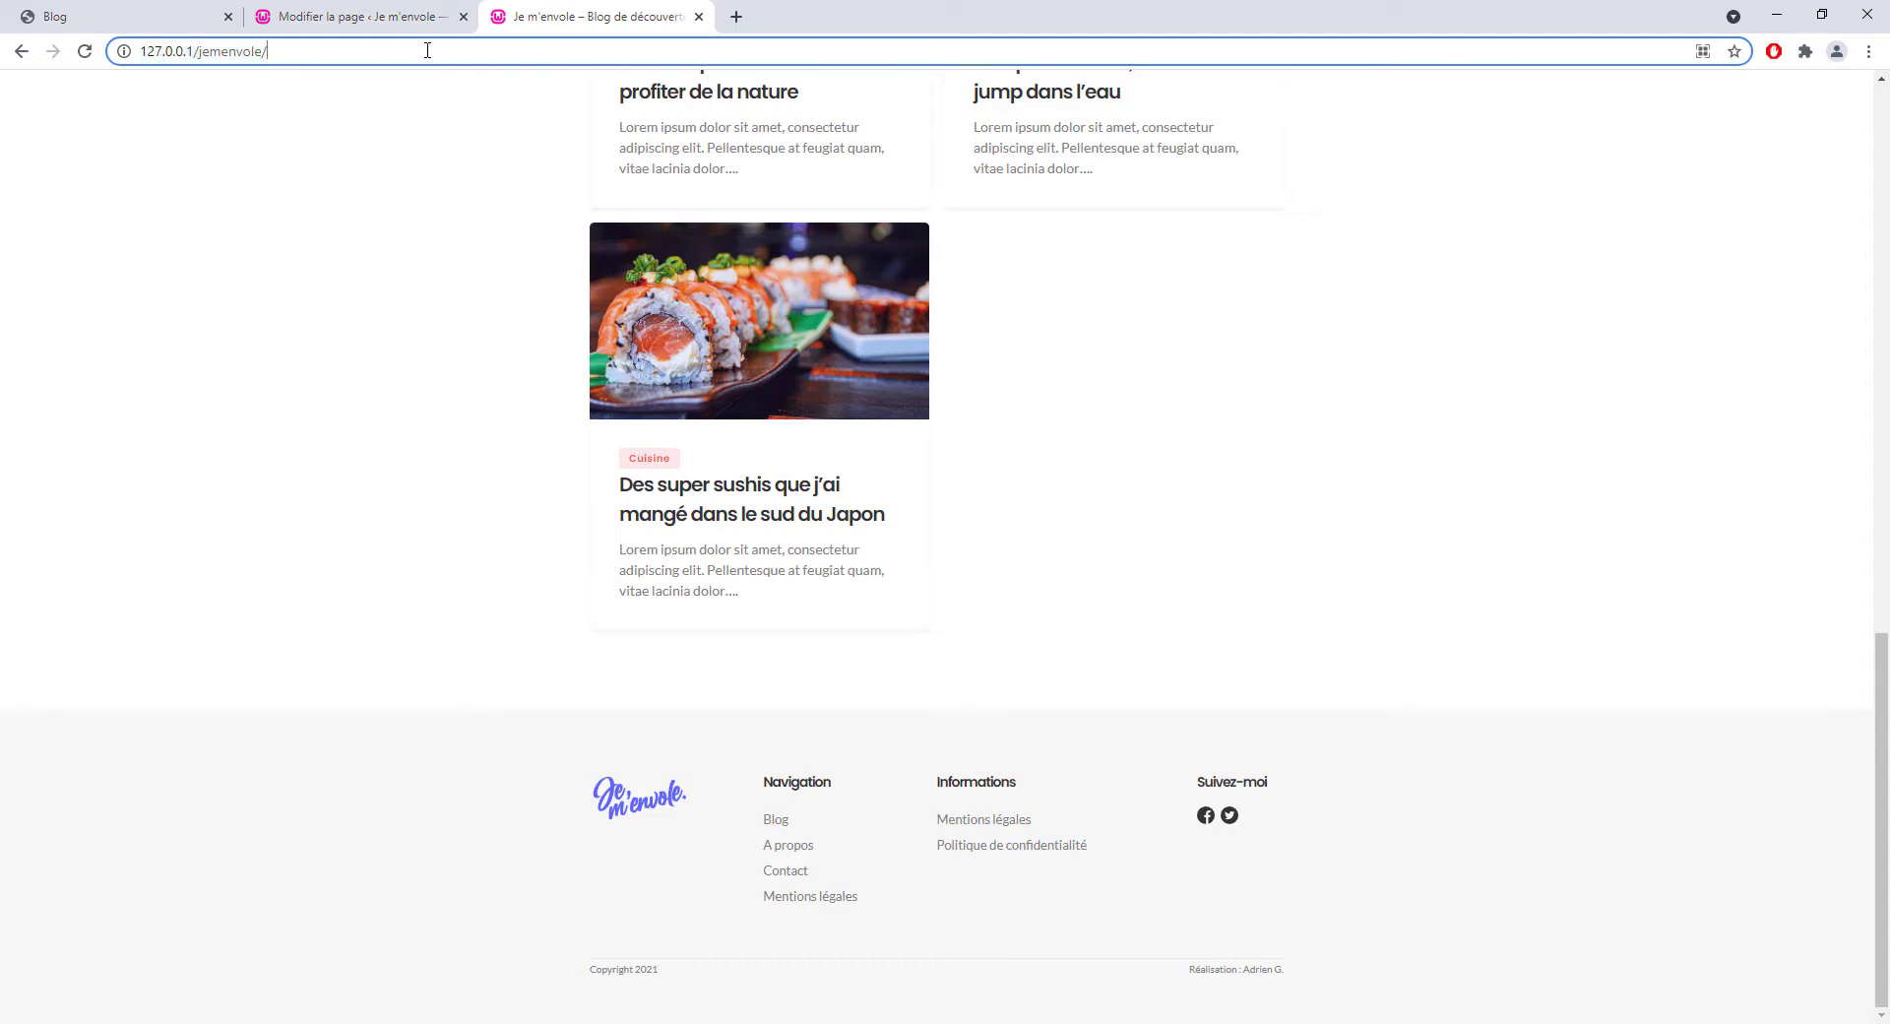
{"action": "type", "text": "gesgrtg"}
{"action": "key", "text": "Return"}
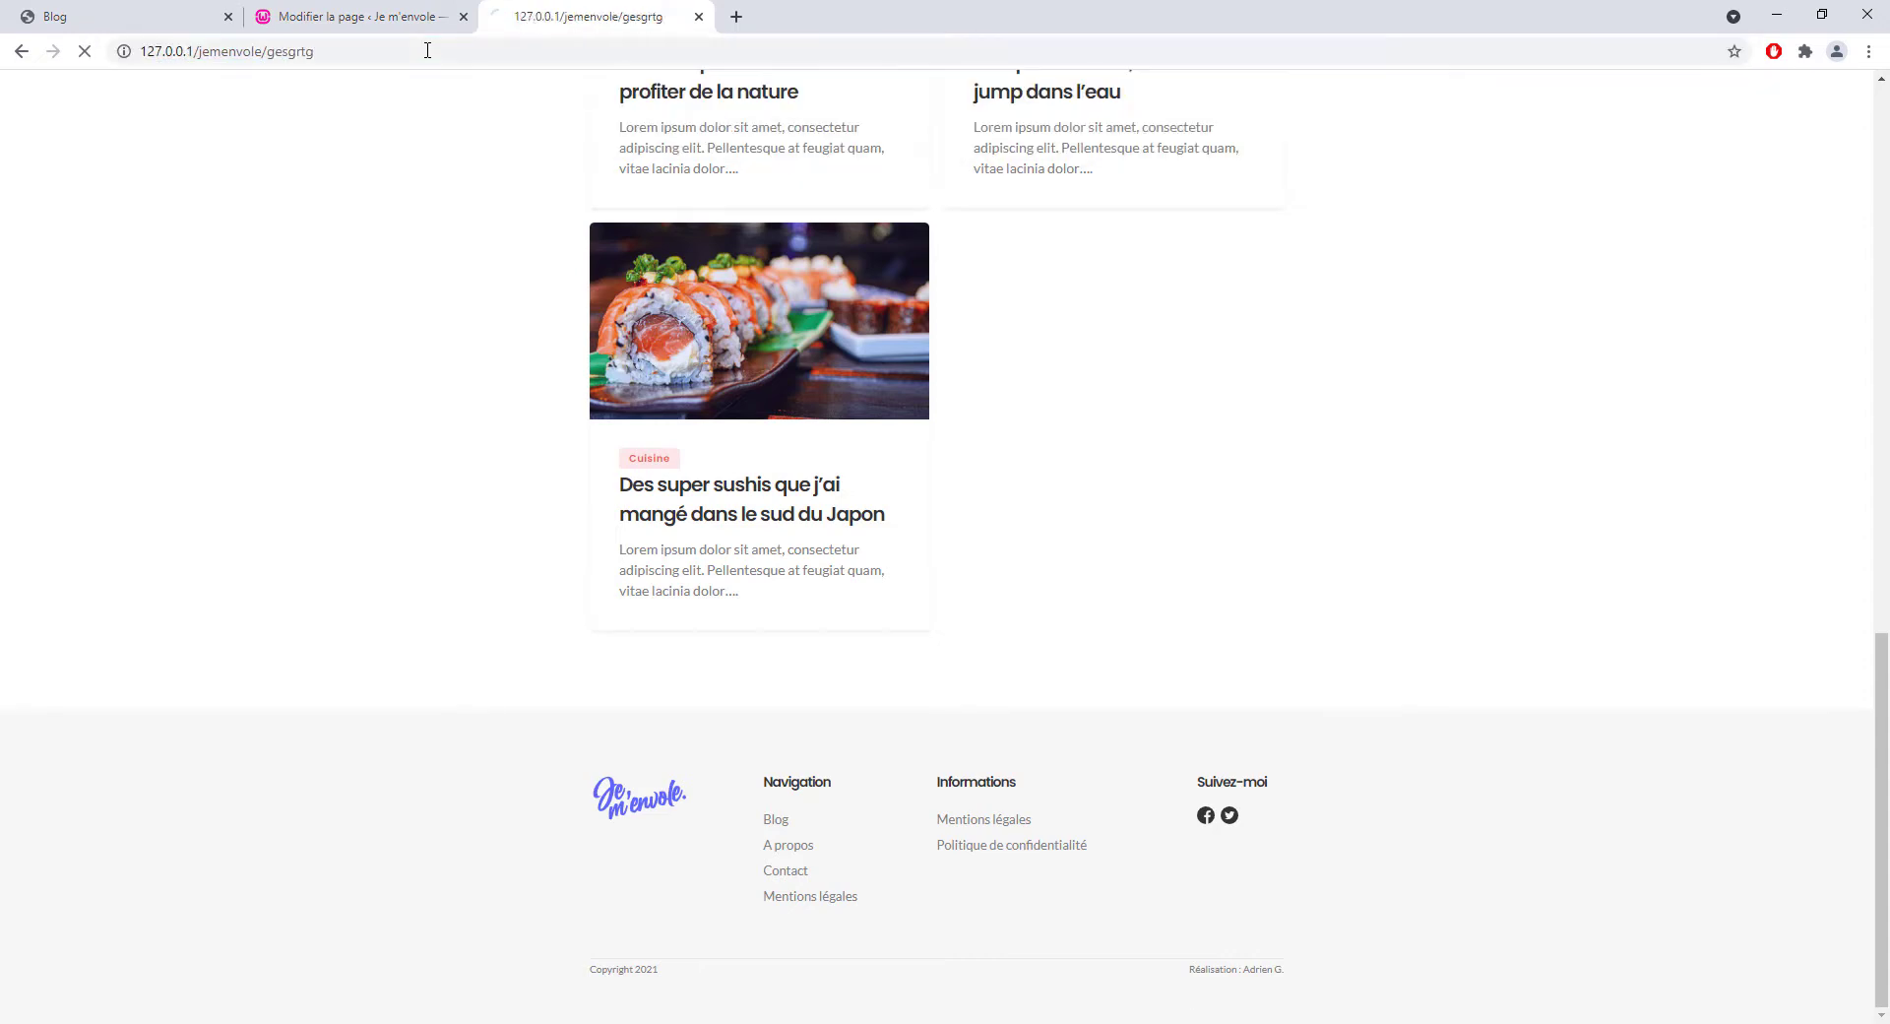
- Examine the Erreur 404 page's heading, message and invalid address, and follow its link back to the blog
{"action": "left_click_drag", "start_coordinate": [889, 413], "coordinate": [1090, 457]}
{"action": "left_click", "coordinate": [1095, 467]}
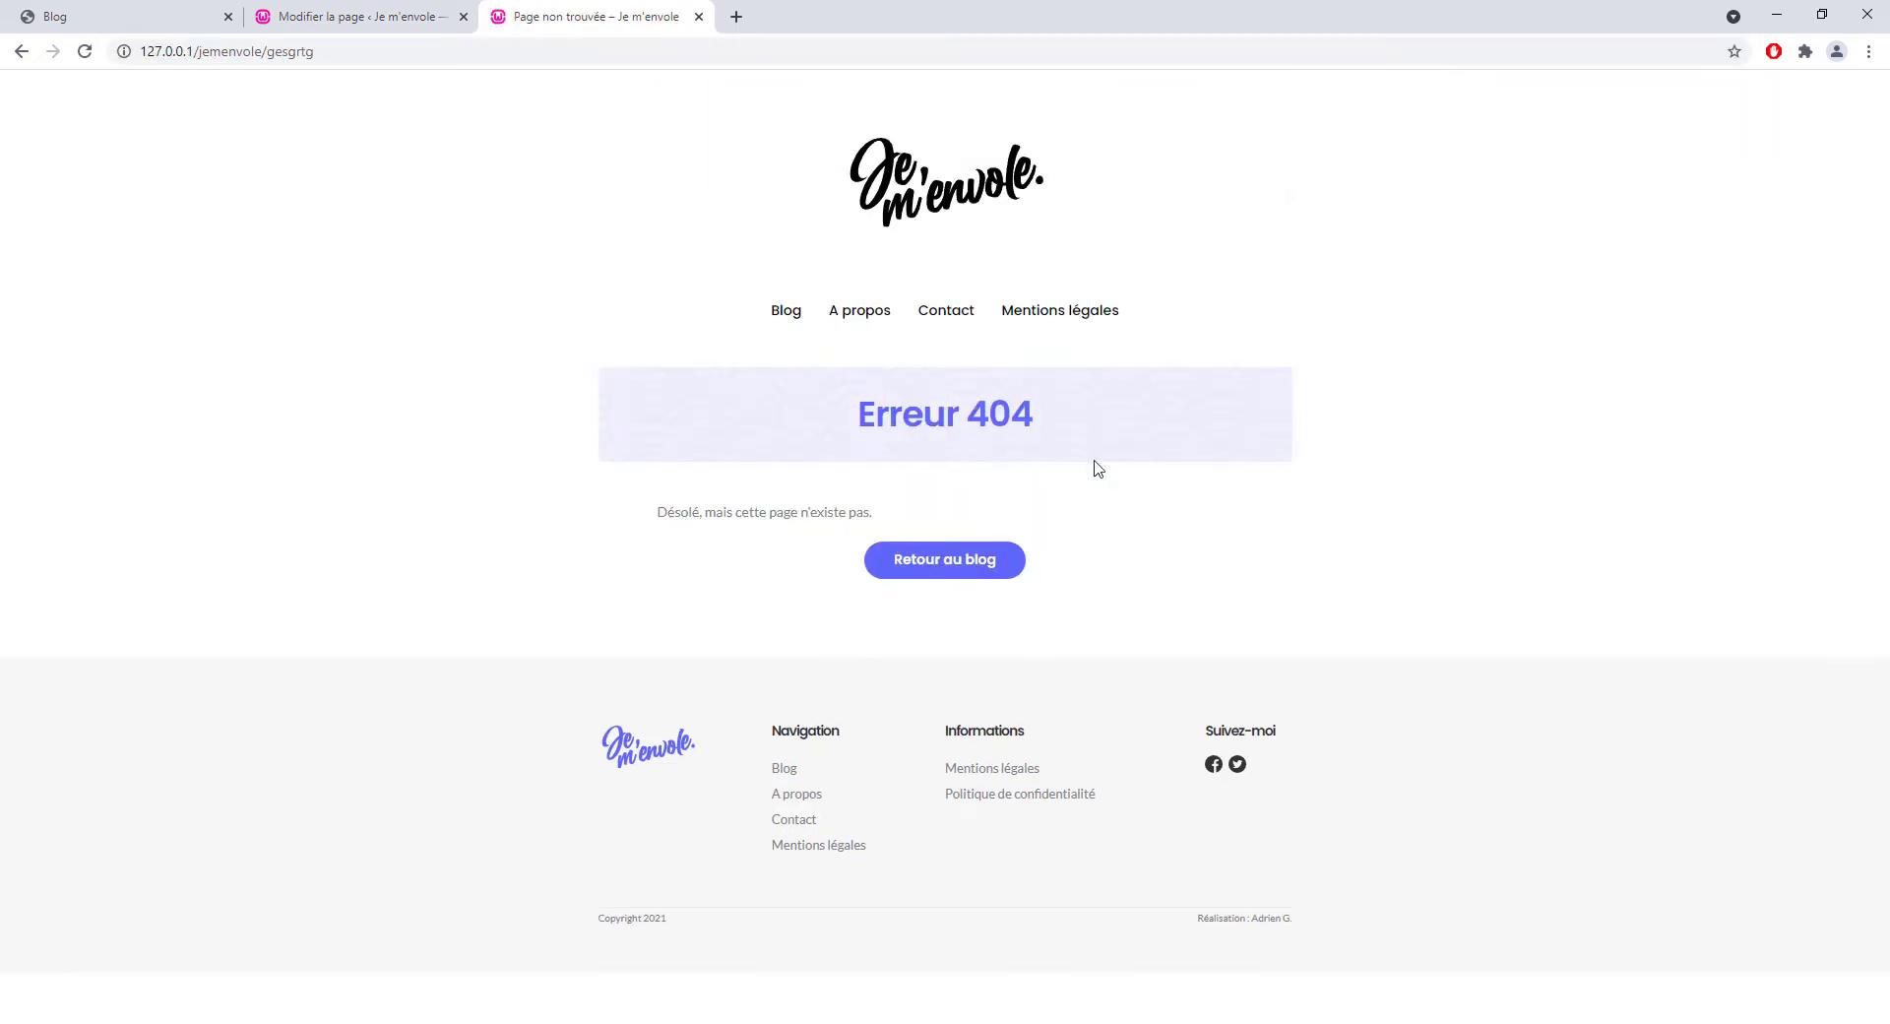
{"action": "left_click_drag", "start_coordinate": [953, 417], "coordinate": [972, 417]}
{"action": "left_click", "coordinate": [1046, 610]}
{"action": "double_click", "coordinate": [274, 57]}
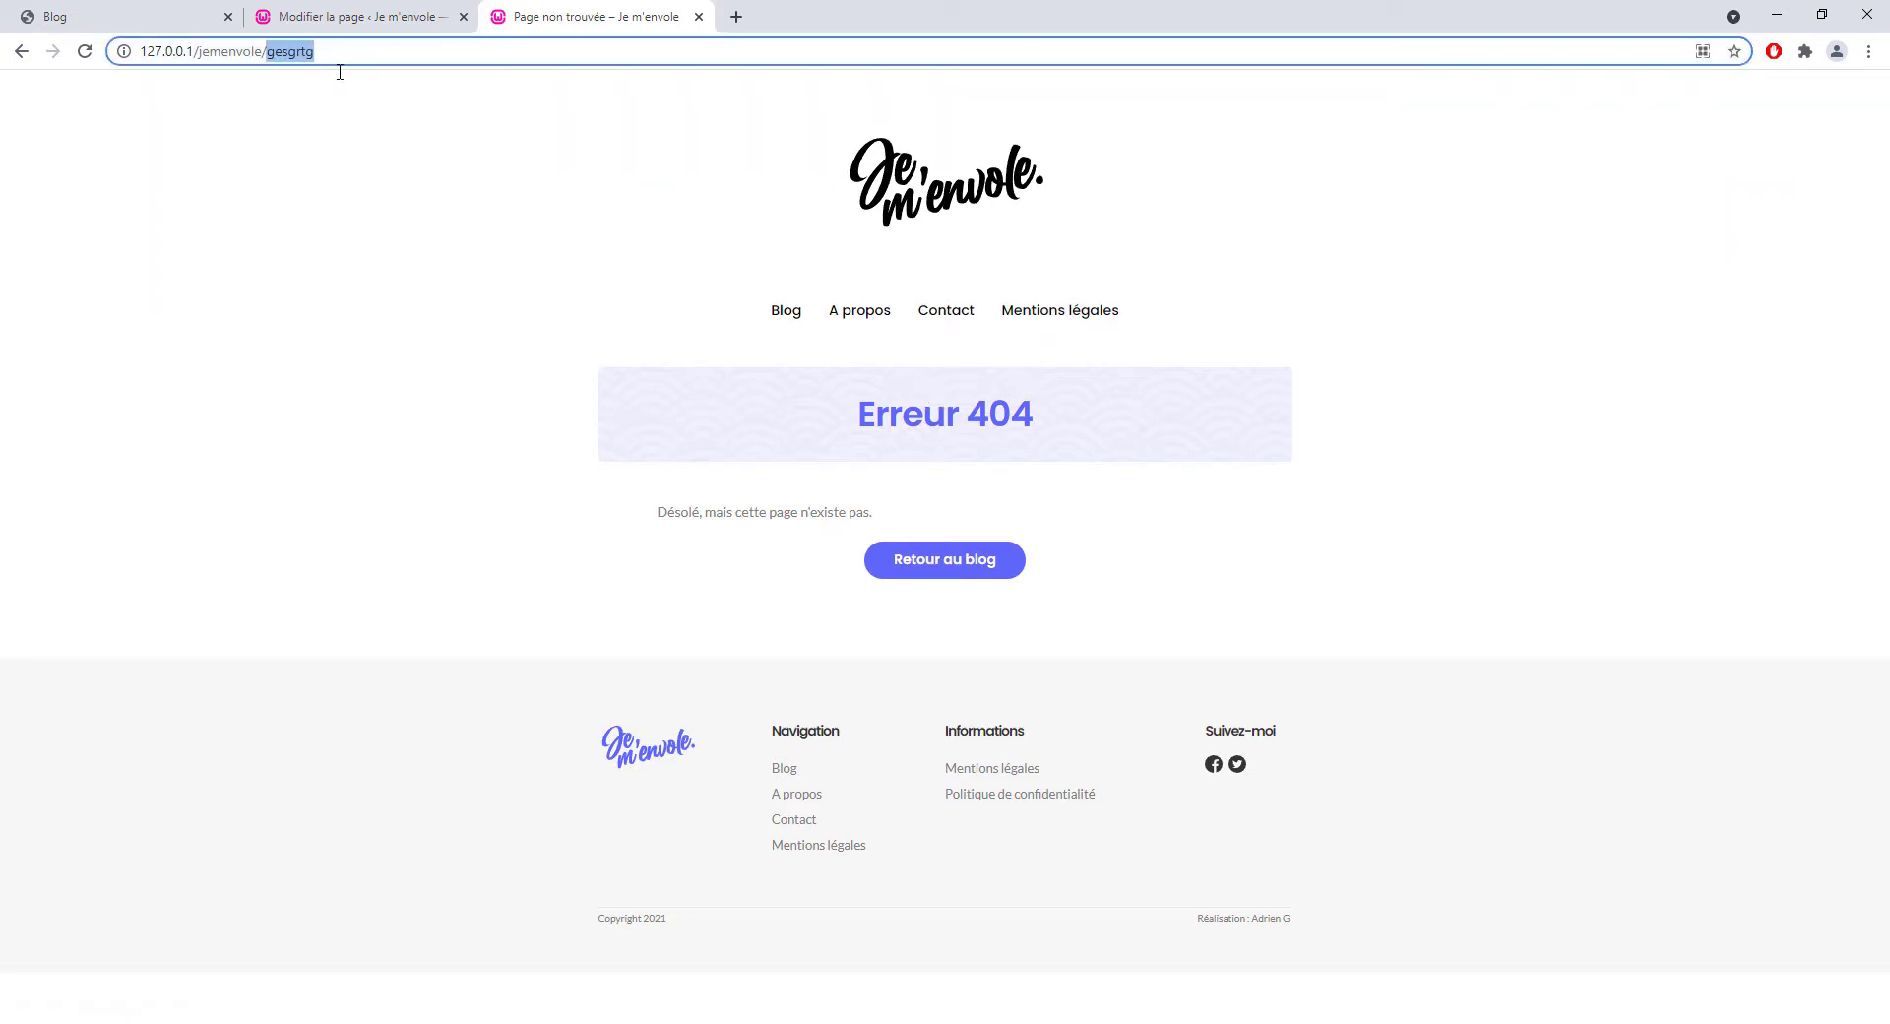
{"action": "left_click", "coordinate": [482, 218]}
{"action": "left_click_drag", "start_coordinate": [783, 410], "coordinate": [1083, 423]}
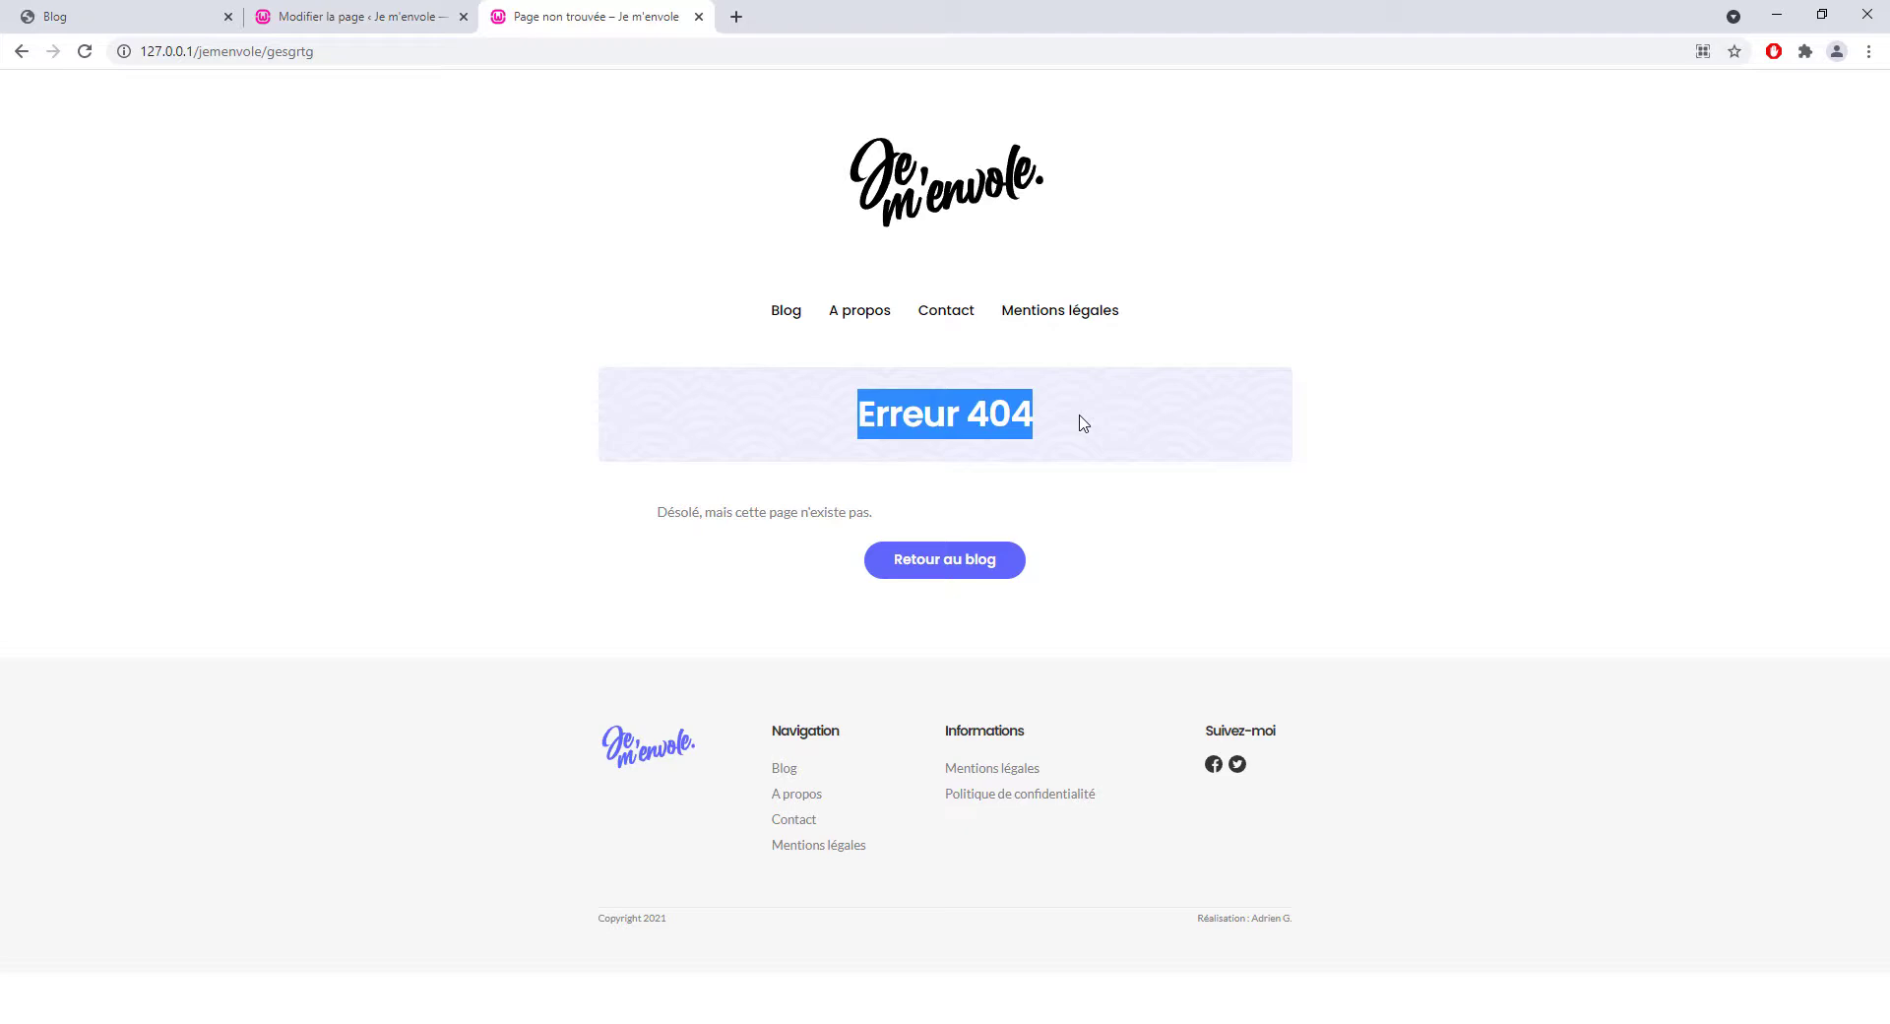
{"action": "left_click", "coordinate": [1177, 478]}
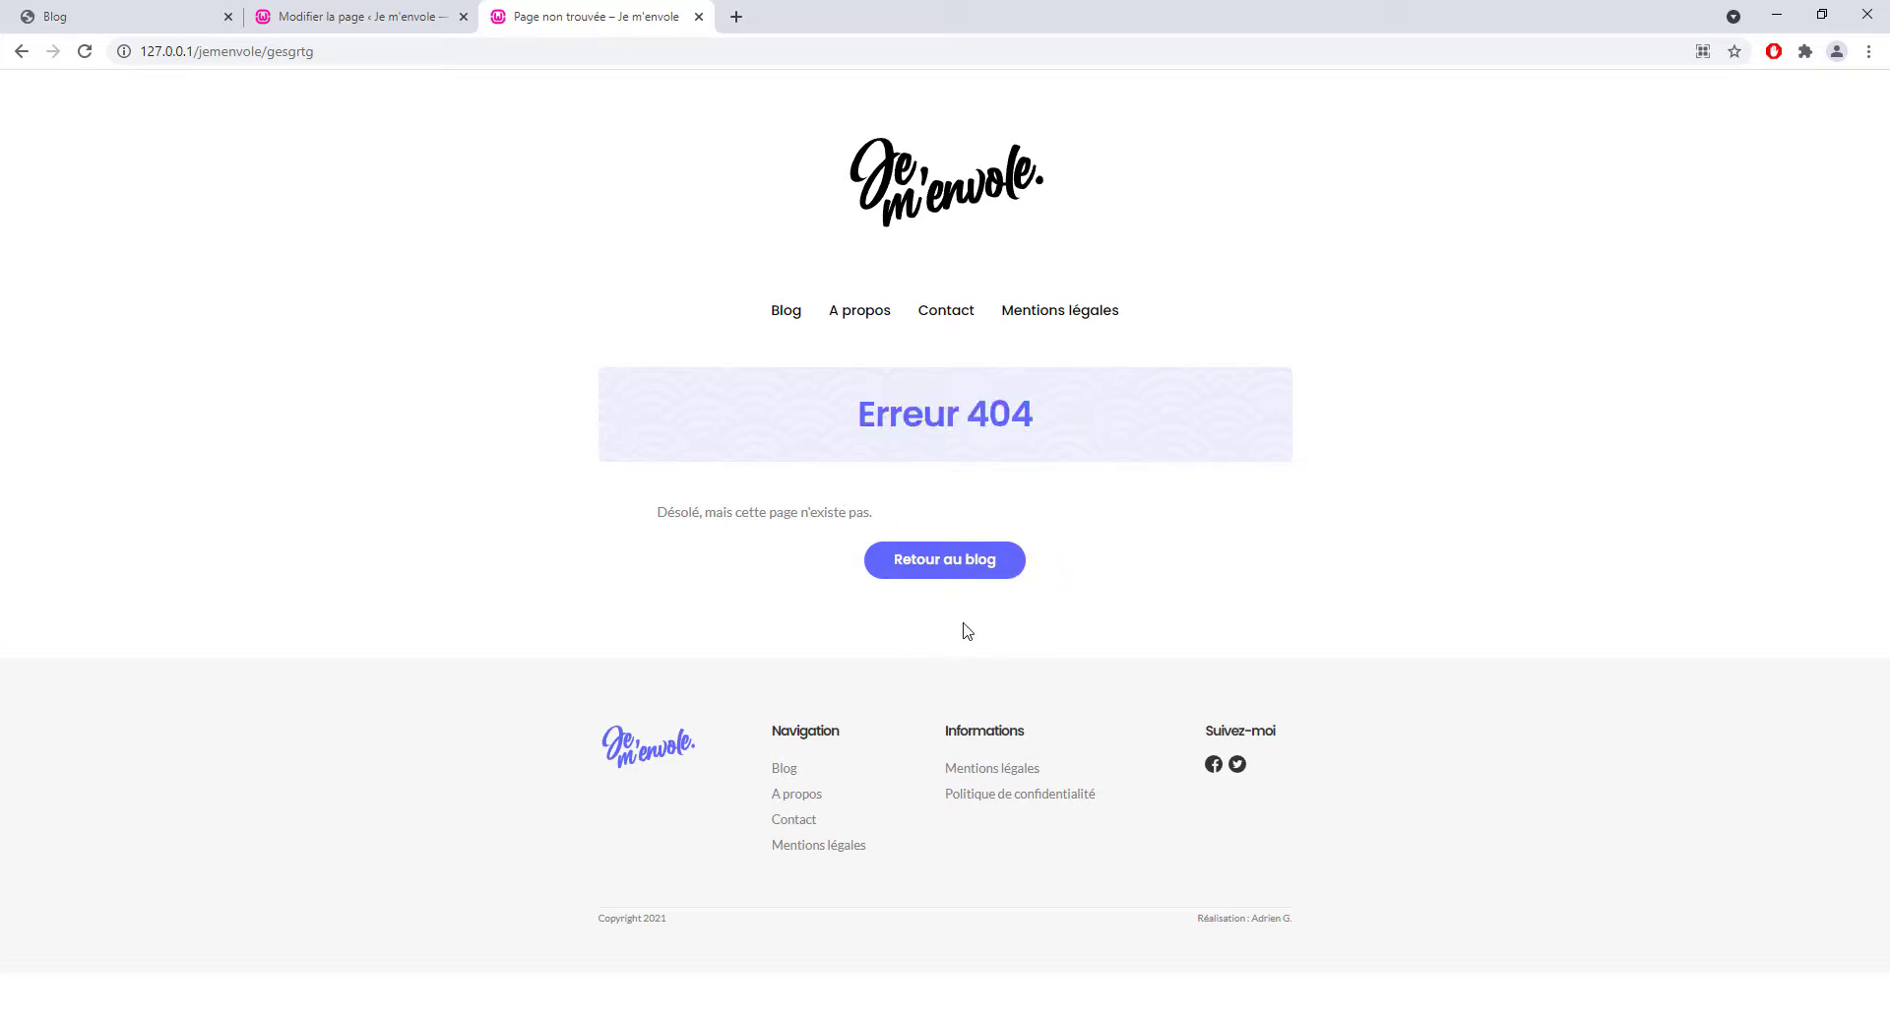
{"action": "left_click", "coordinate": [953, 561]}
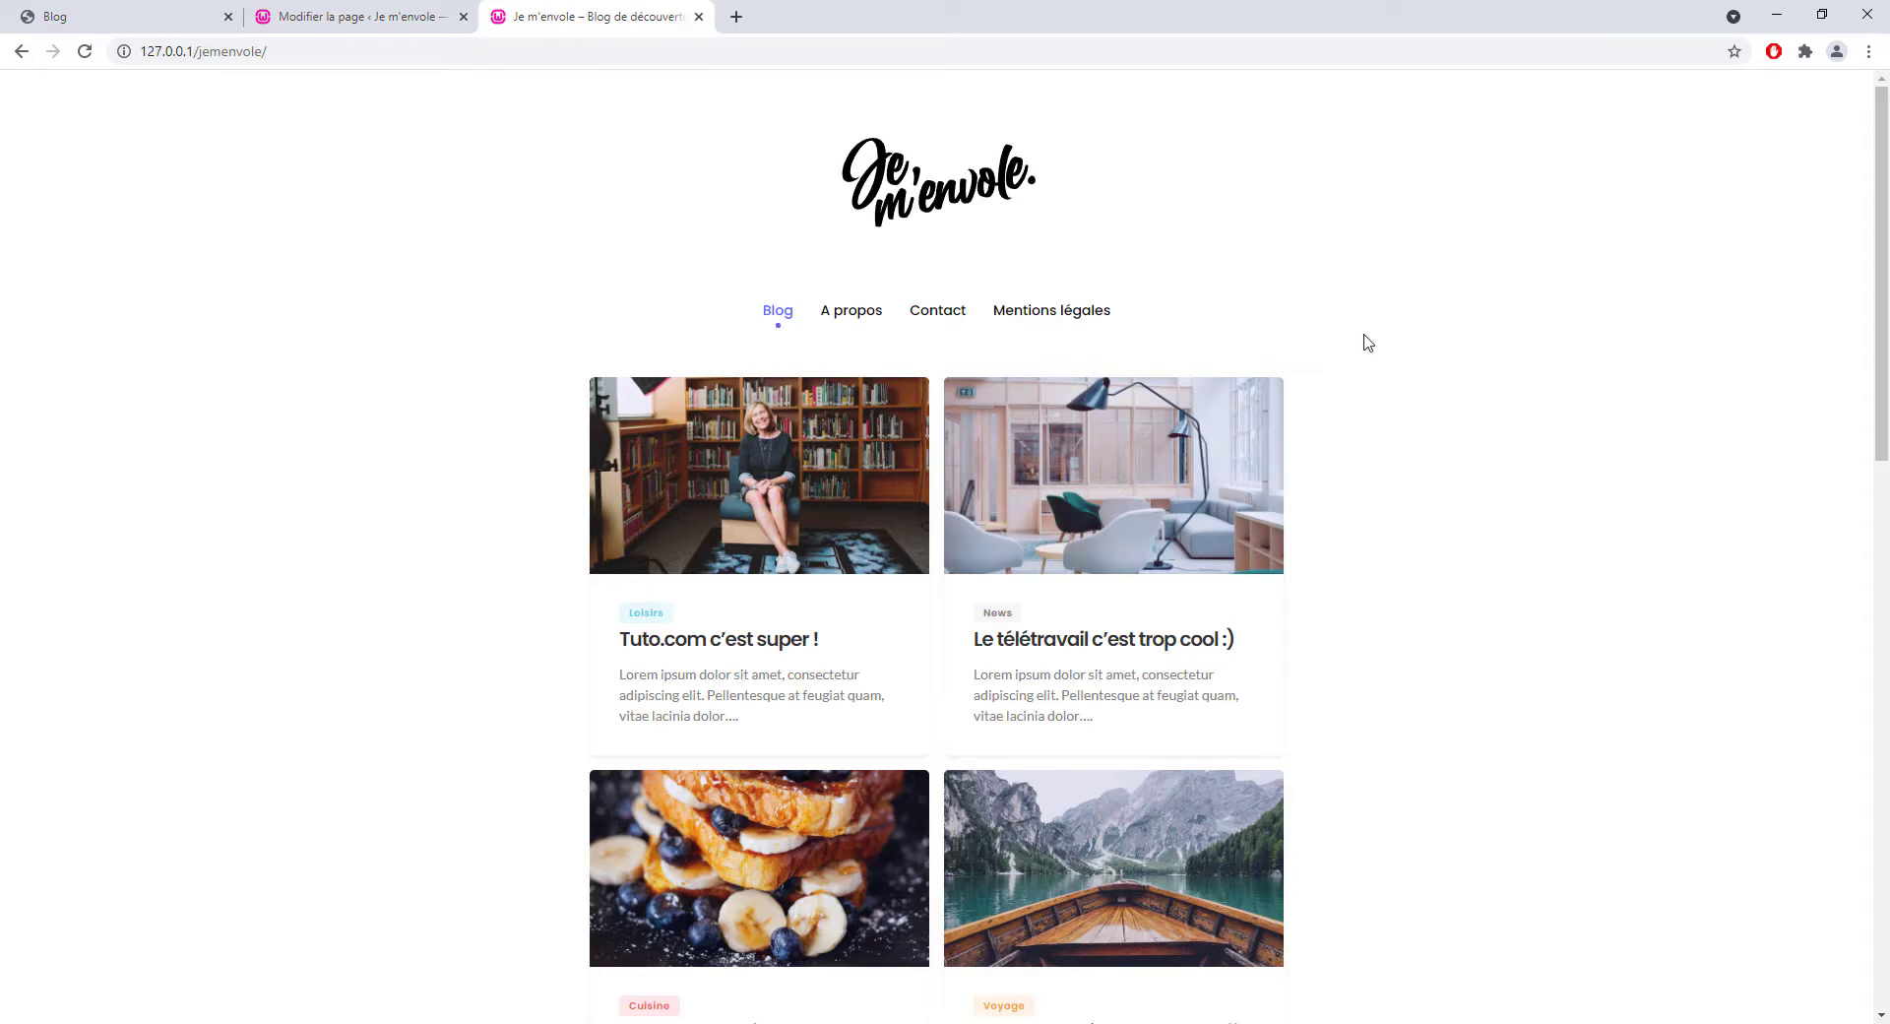
- Remove the Mentions légales item from Menu principal in the dashboard and save the menu
{"action": "left_click", "coordinate": [378, 21]}
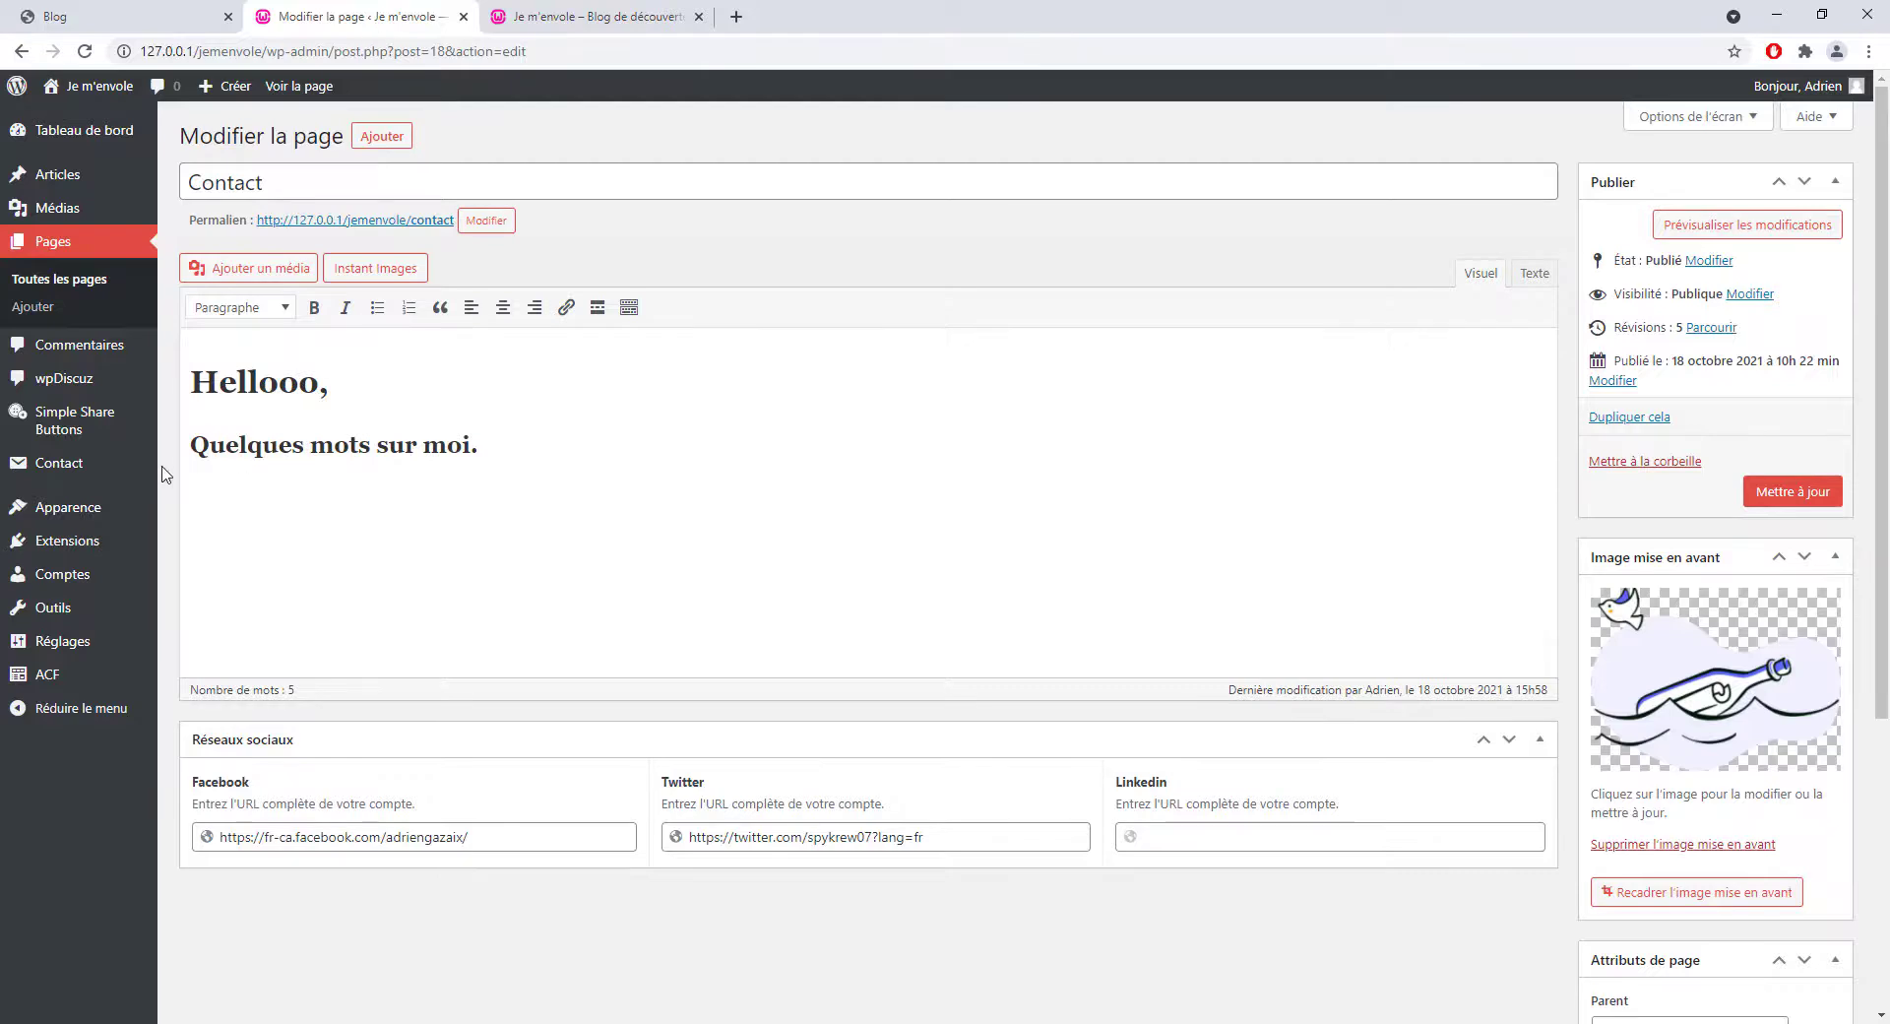
{"action": "mouse_move", "coordinate": [39, 507]}
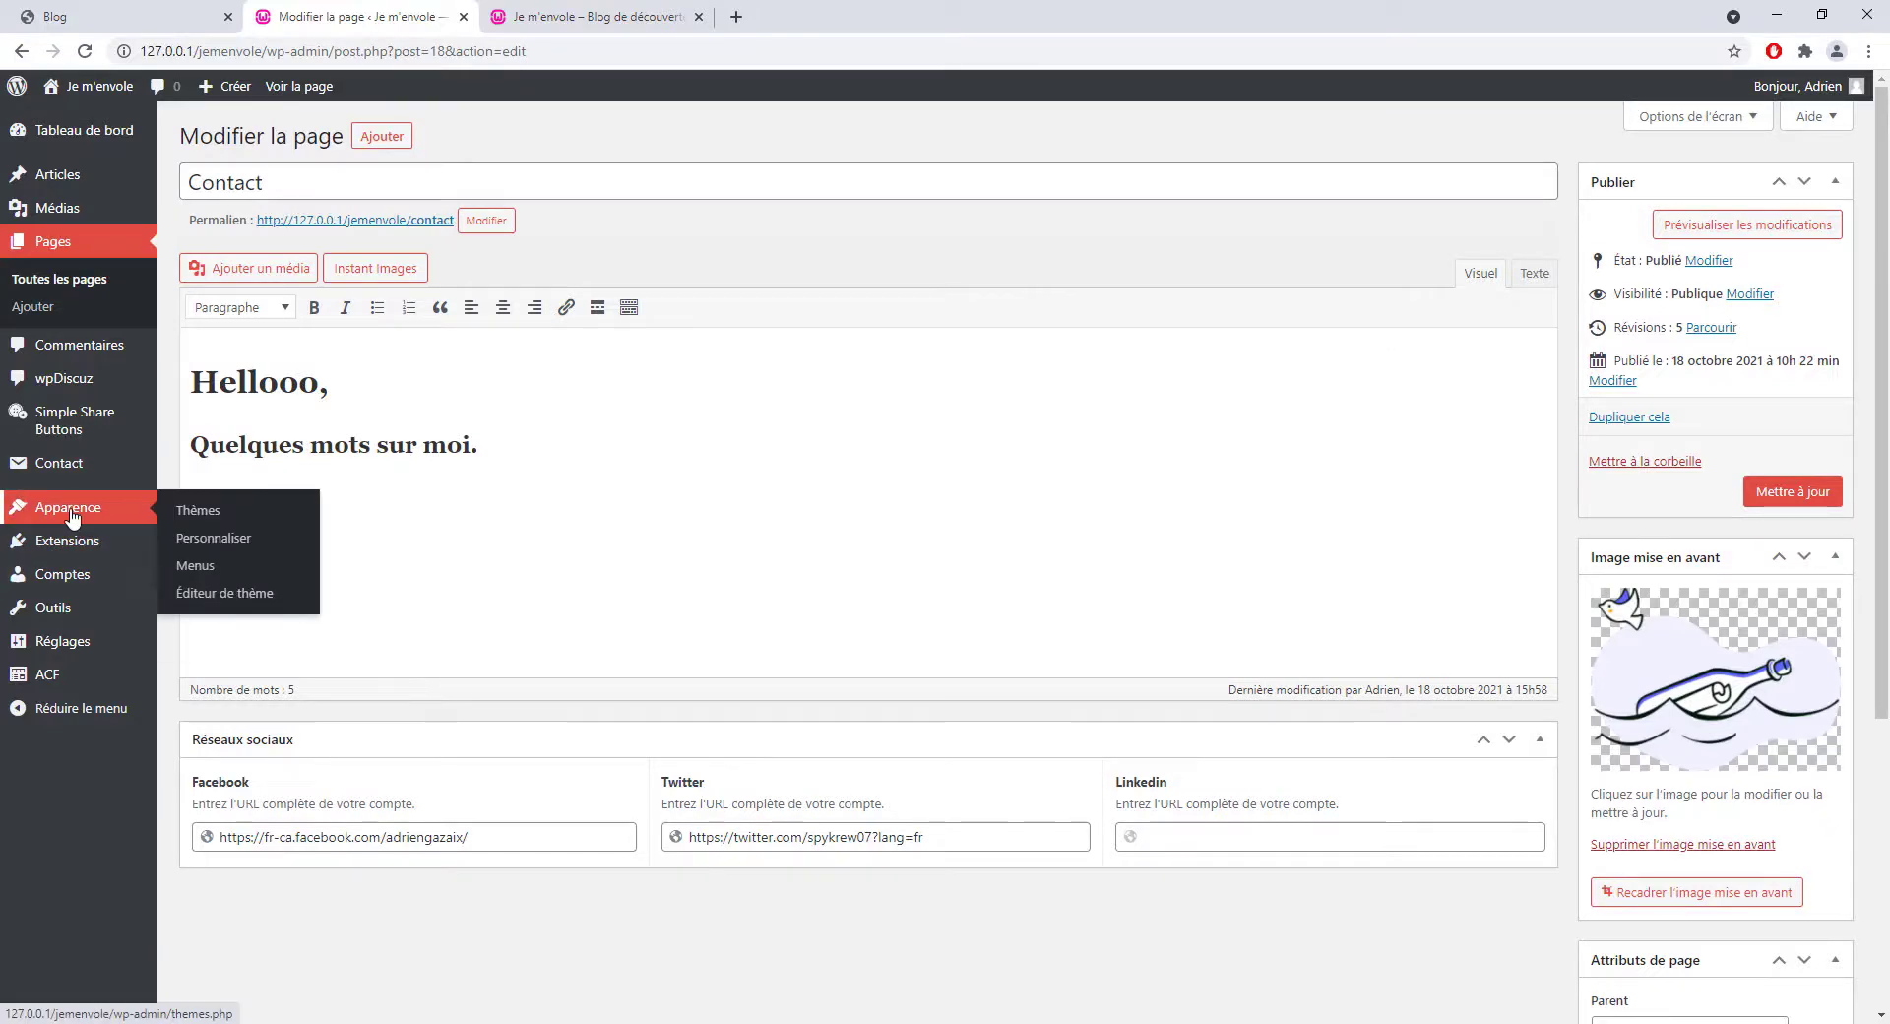
{"action": "left_click", "coordinate": [195, 565]}
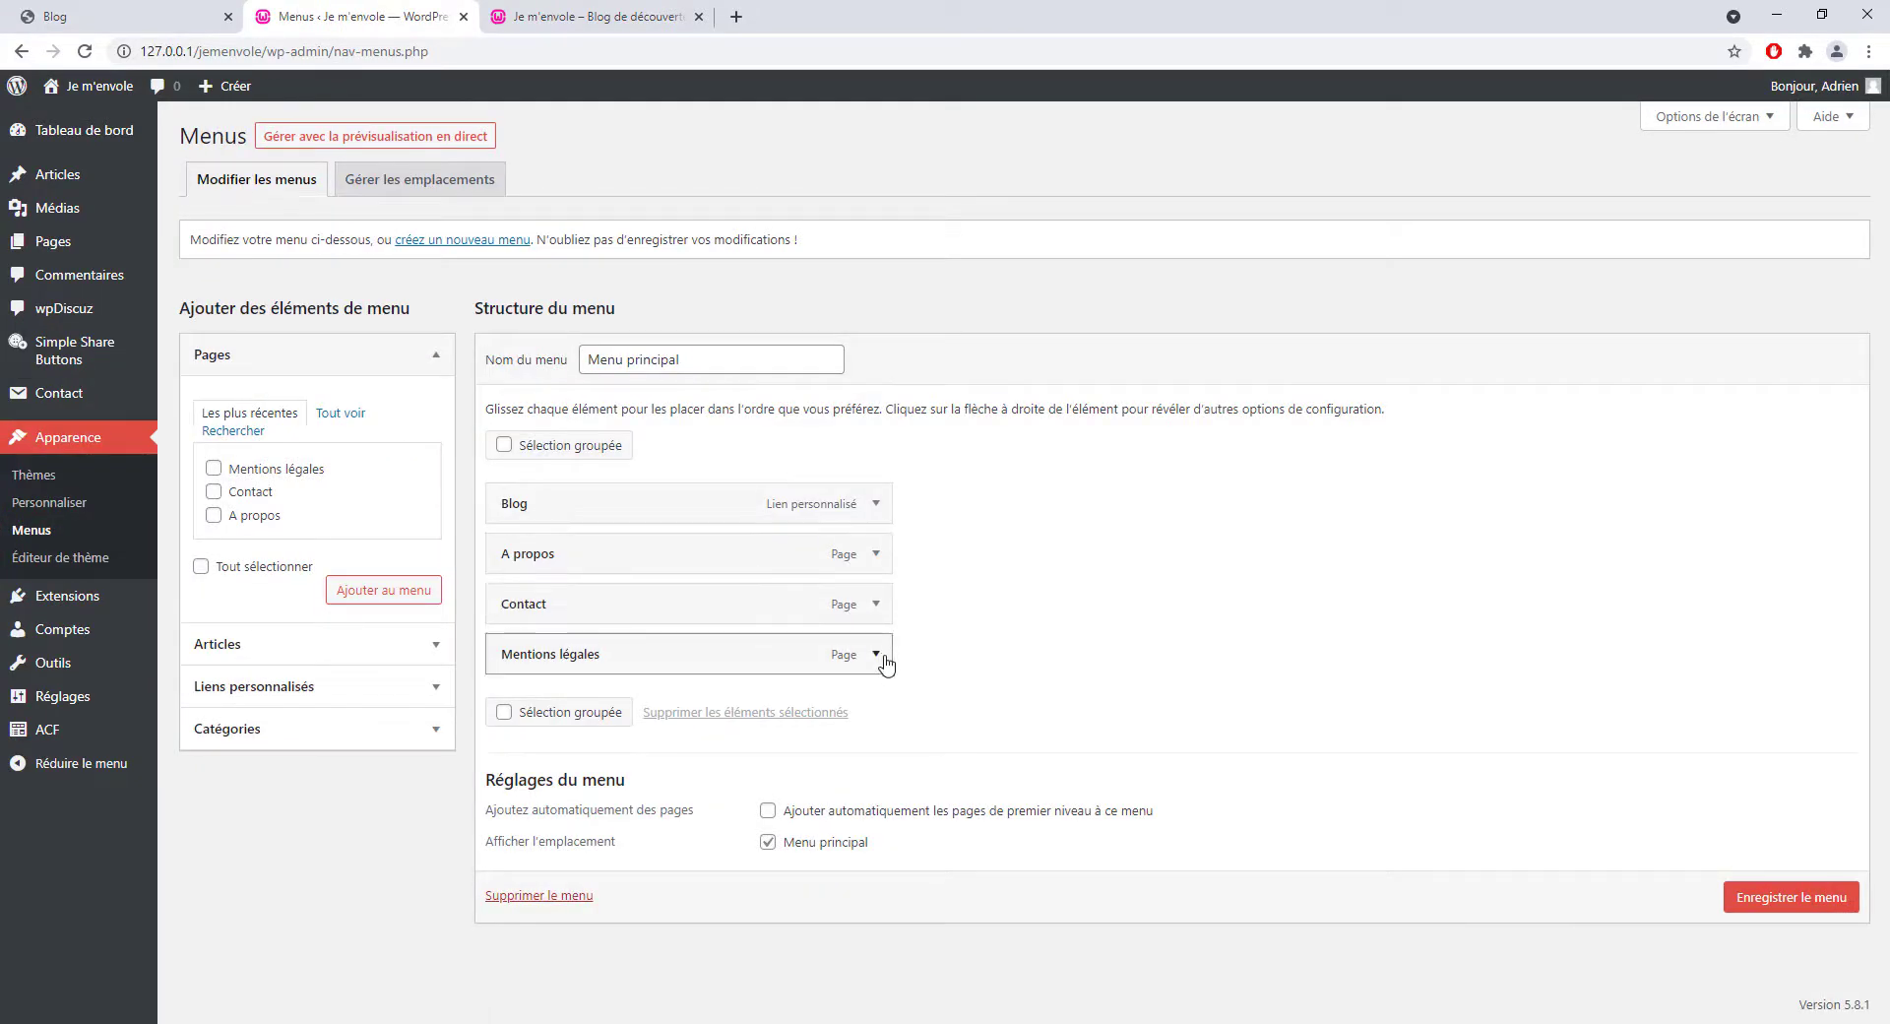
{"action": "left_click", "coordinate": [875, 653]}
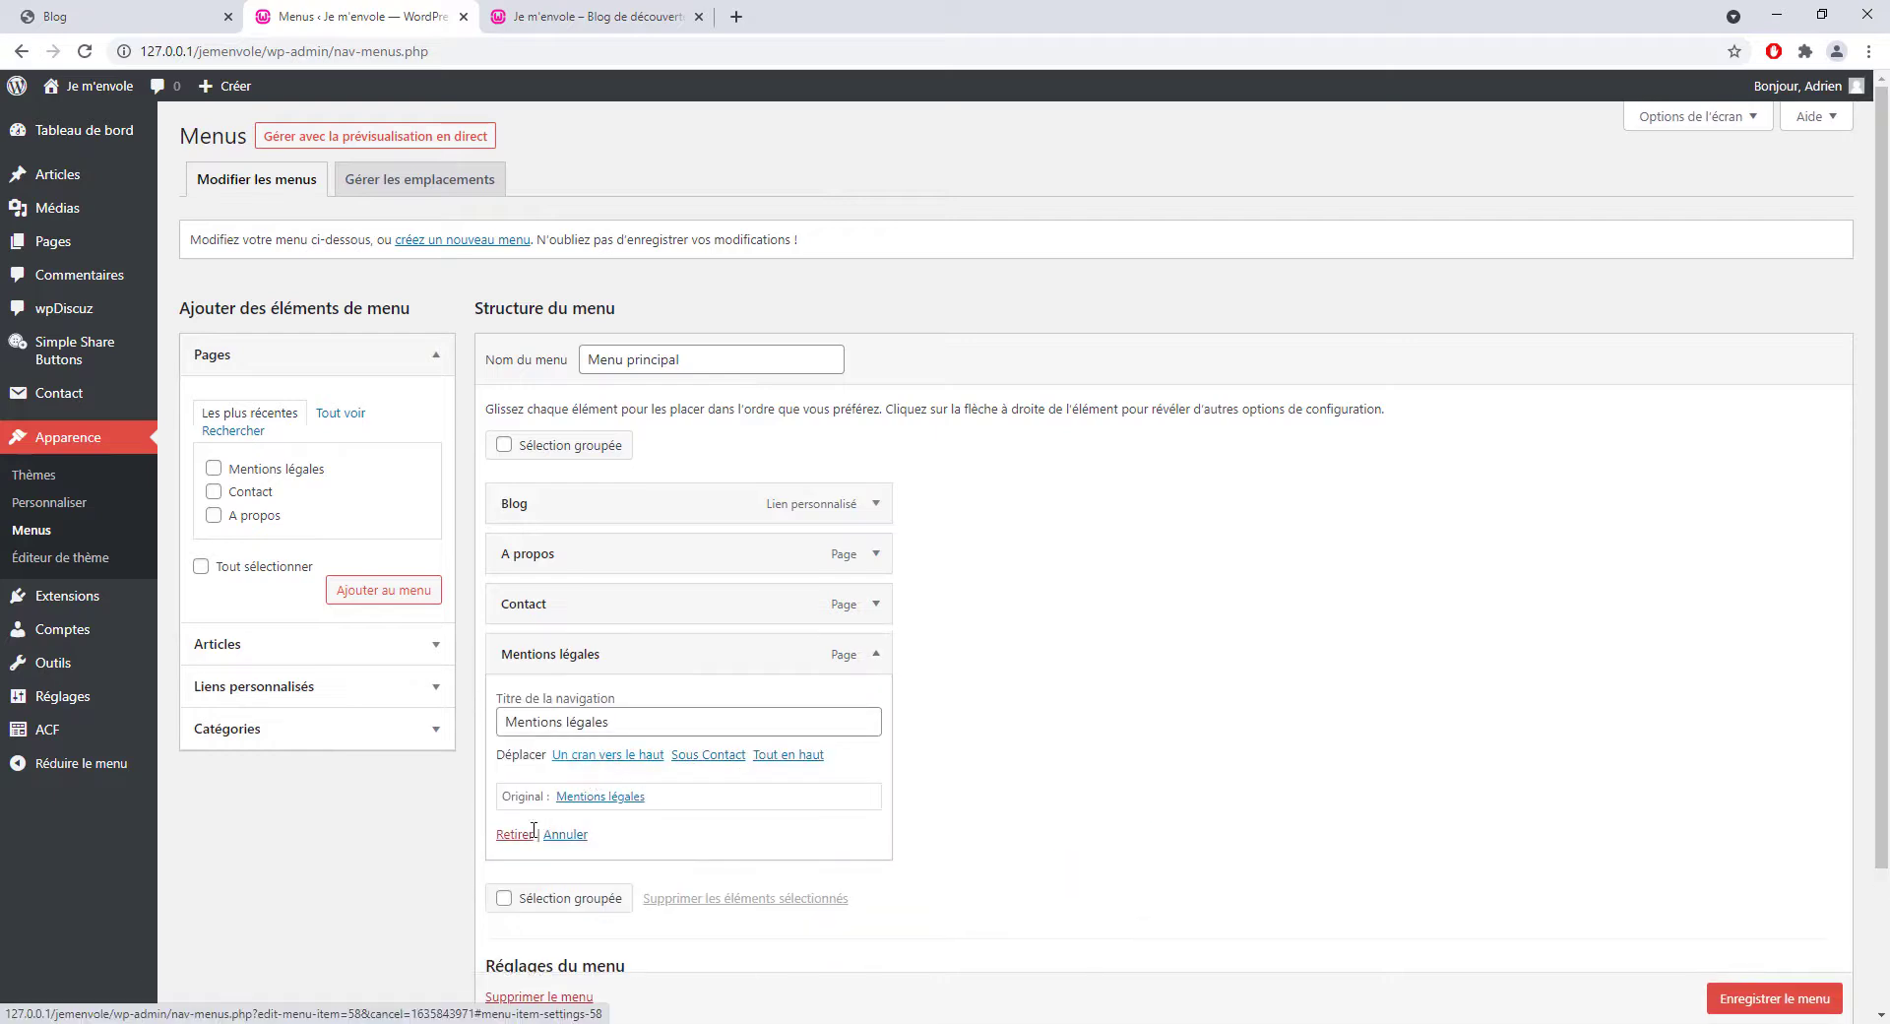
{"action": "left_click", "coordinate": [1772, 838]}
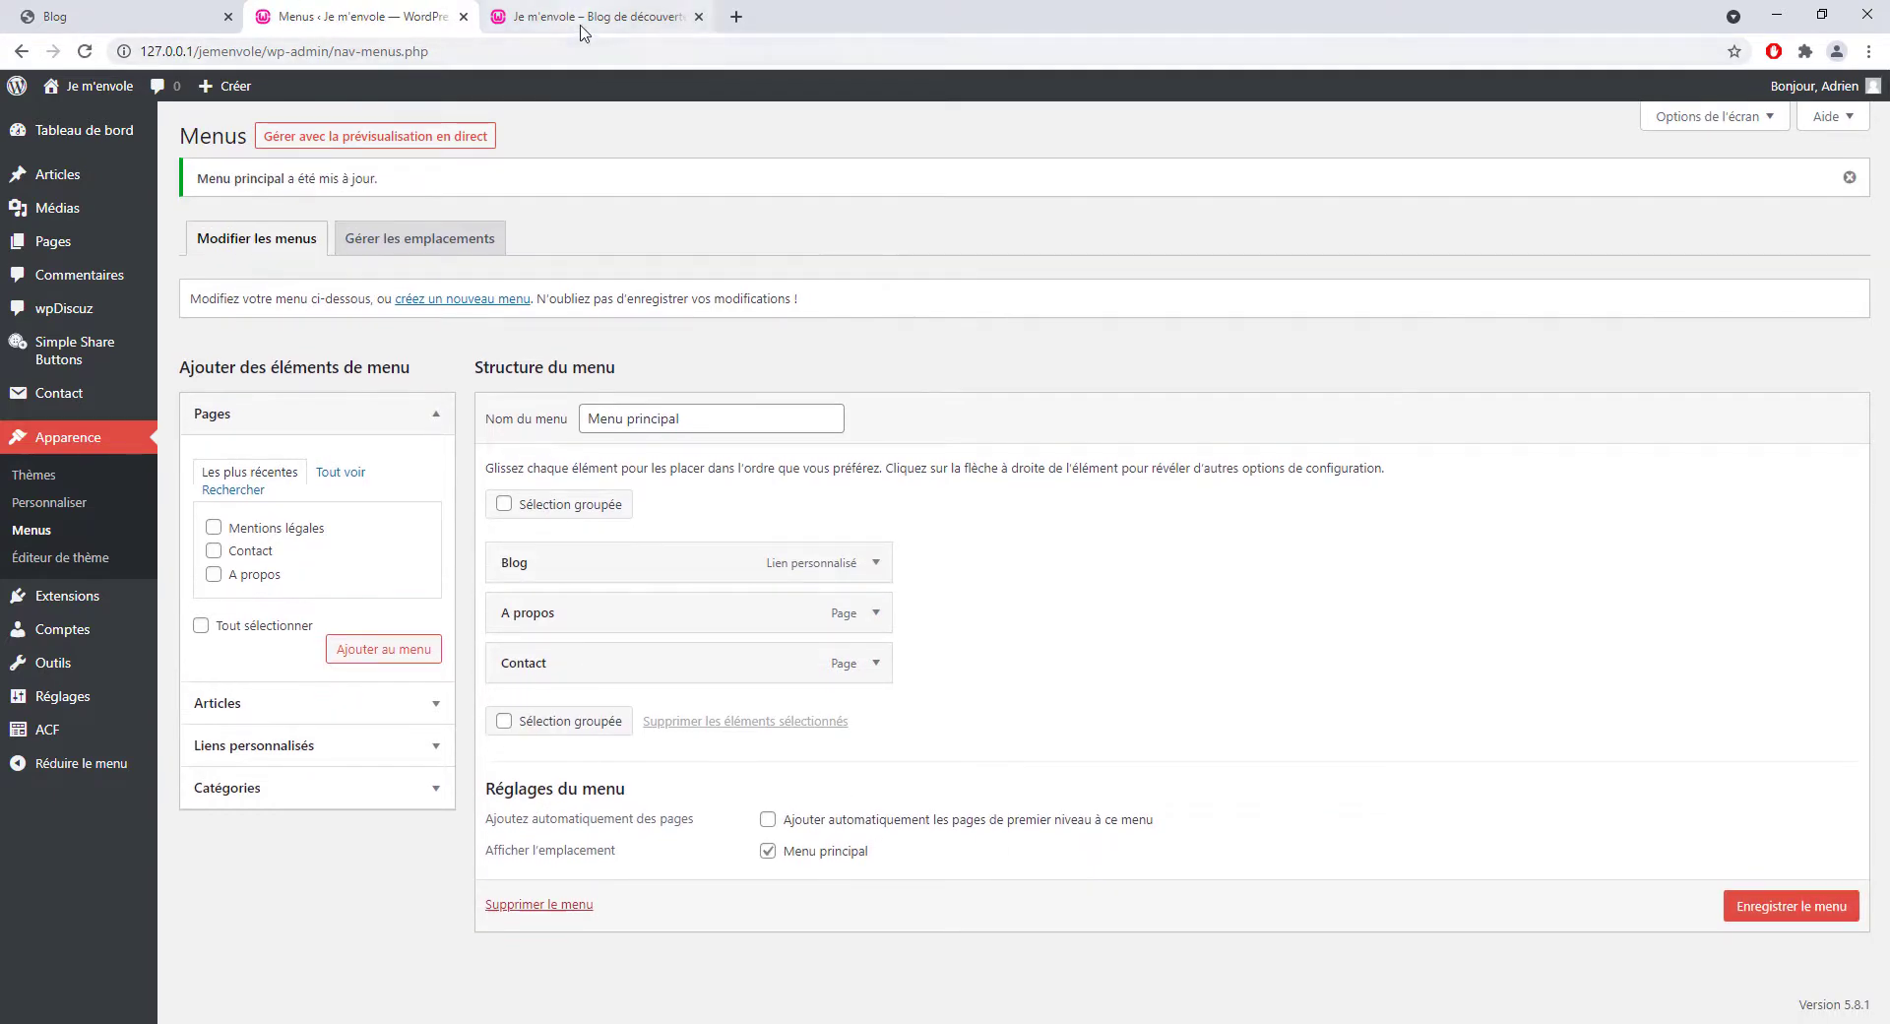
- Reload the blog home page on the site and check its main navigation and articles
{"action": "left_click", "coordinate": [582, 22]}
{"action": "left_click", "coordinate": [85, 51]}
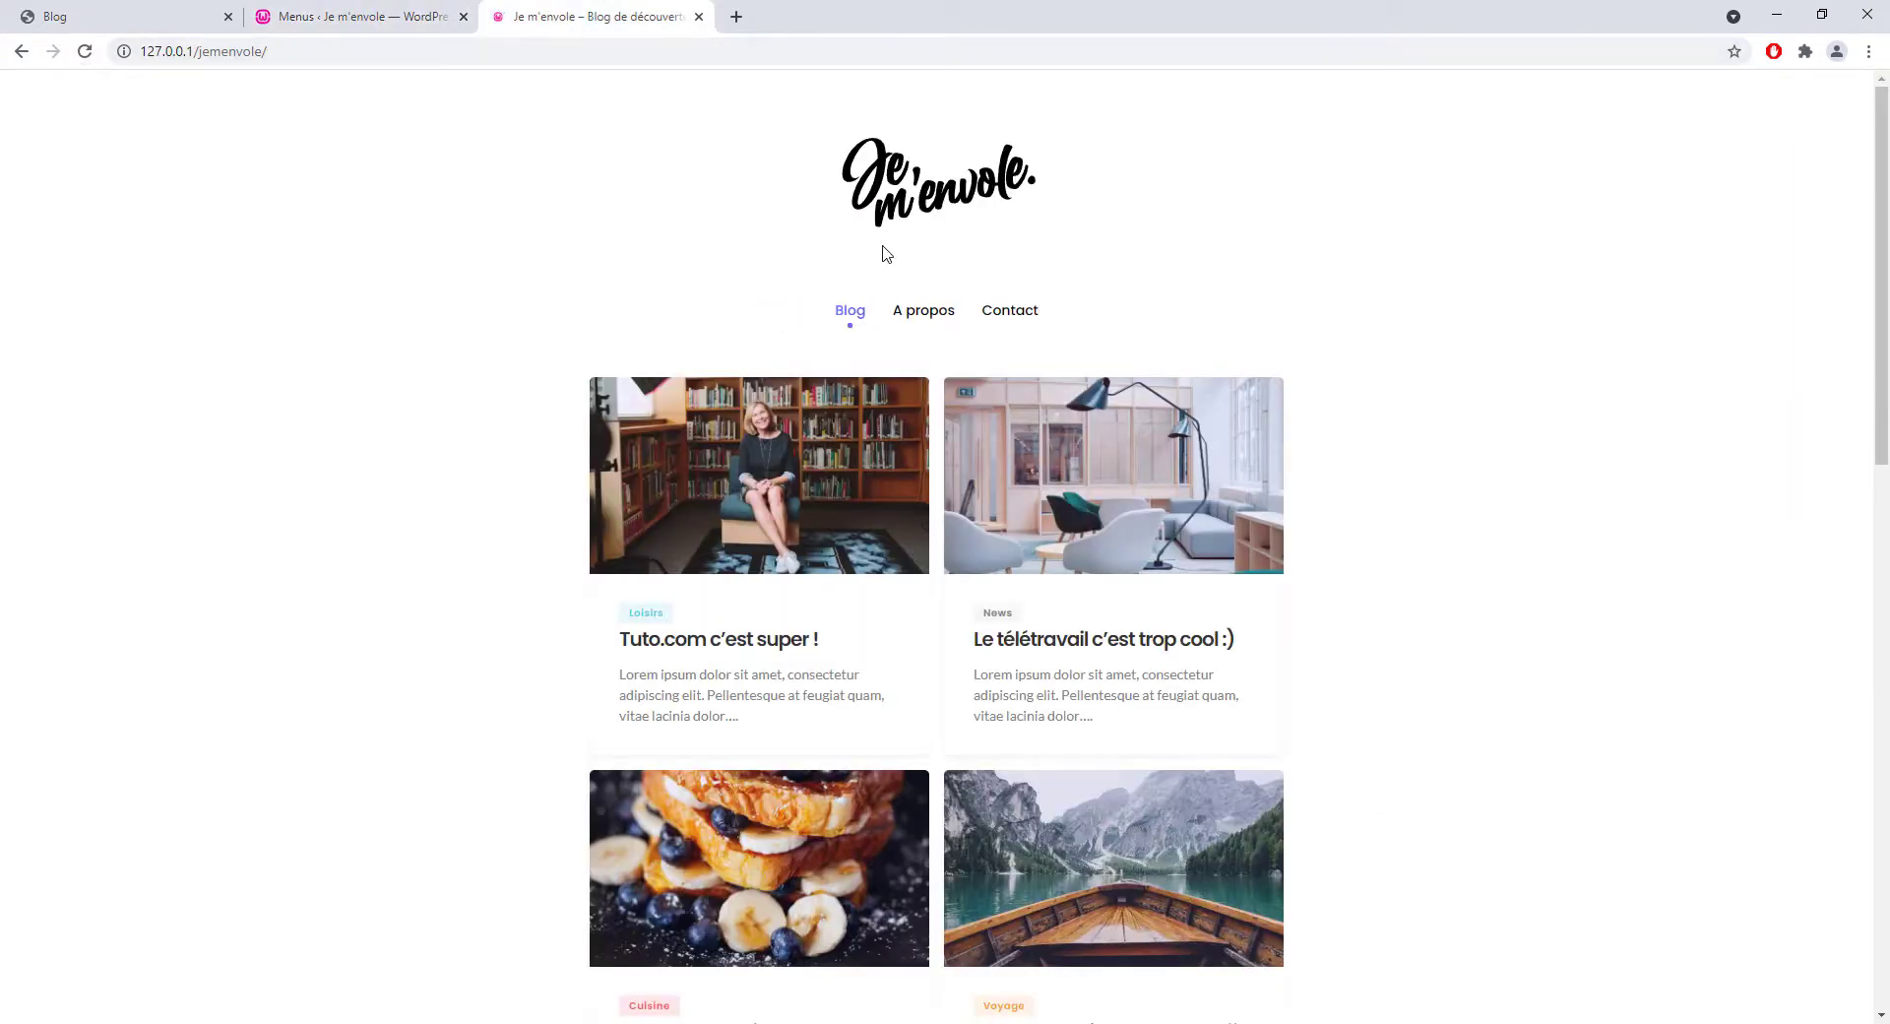
{"action": "scroll", "coordinate": [1531, 468], "scroll_direction": "down", "scroll_amount": 3}
{"action": "scroll", "coordinate": [1532, 468], "scroll_direction": "up", "scroll_amount": 3}
- Open the media library in the dashboard and move the uncategorised photo of the woman among bookcases into the Articles folder
{"action": "left_click", "coordinate": [335, 18]}
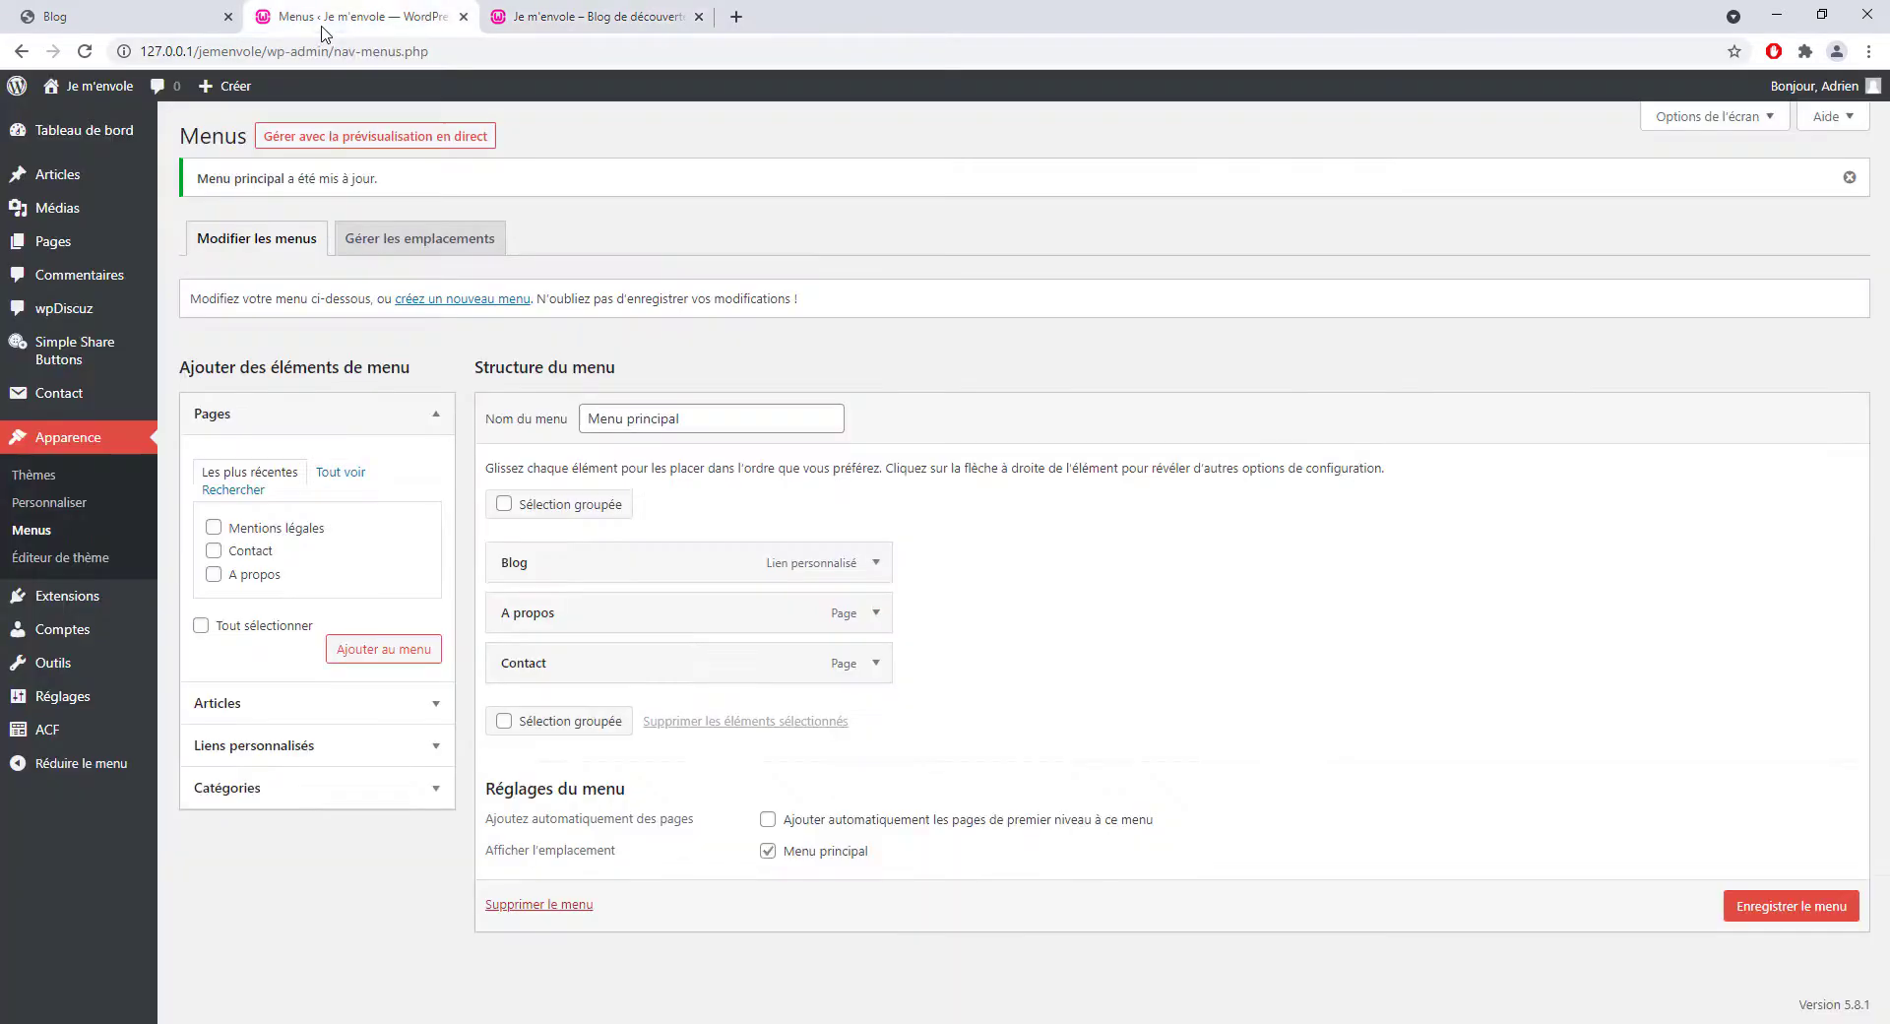
{"action": "left_click", "coordinate": [77, 225]}
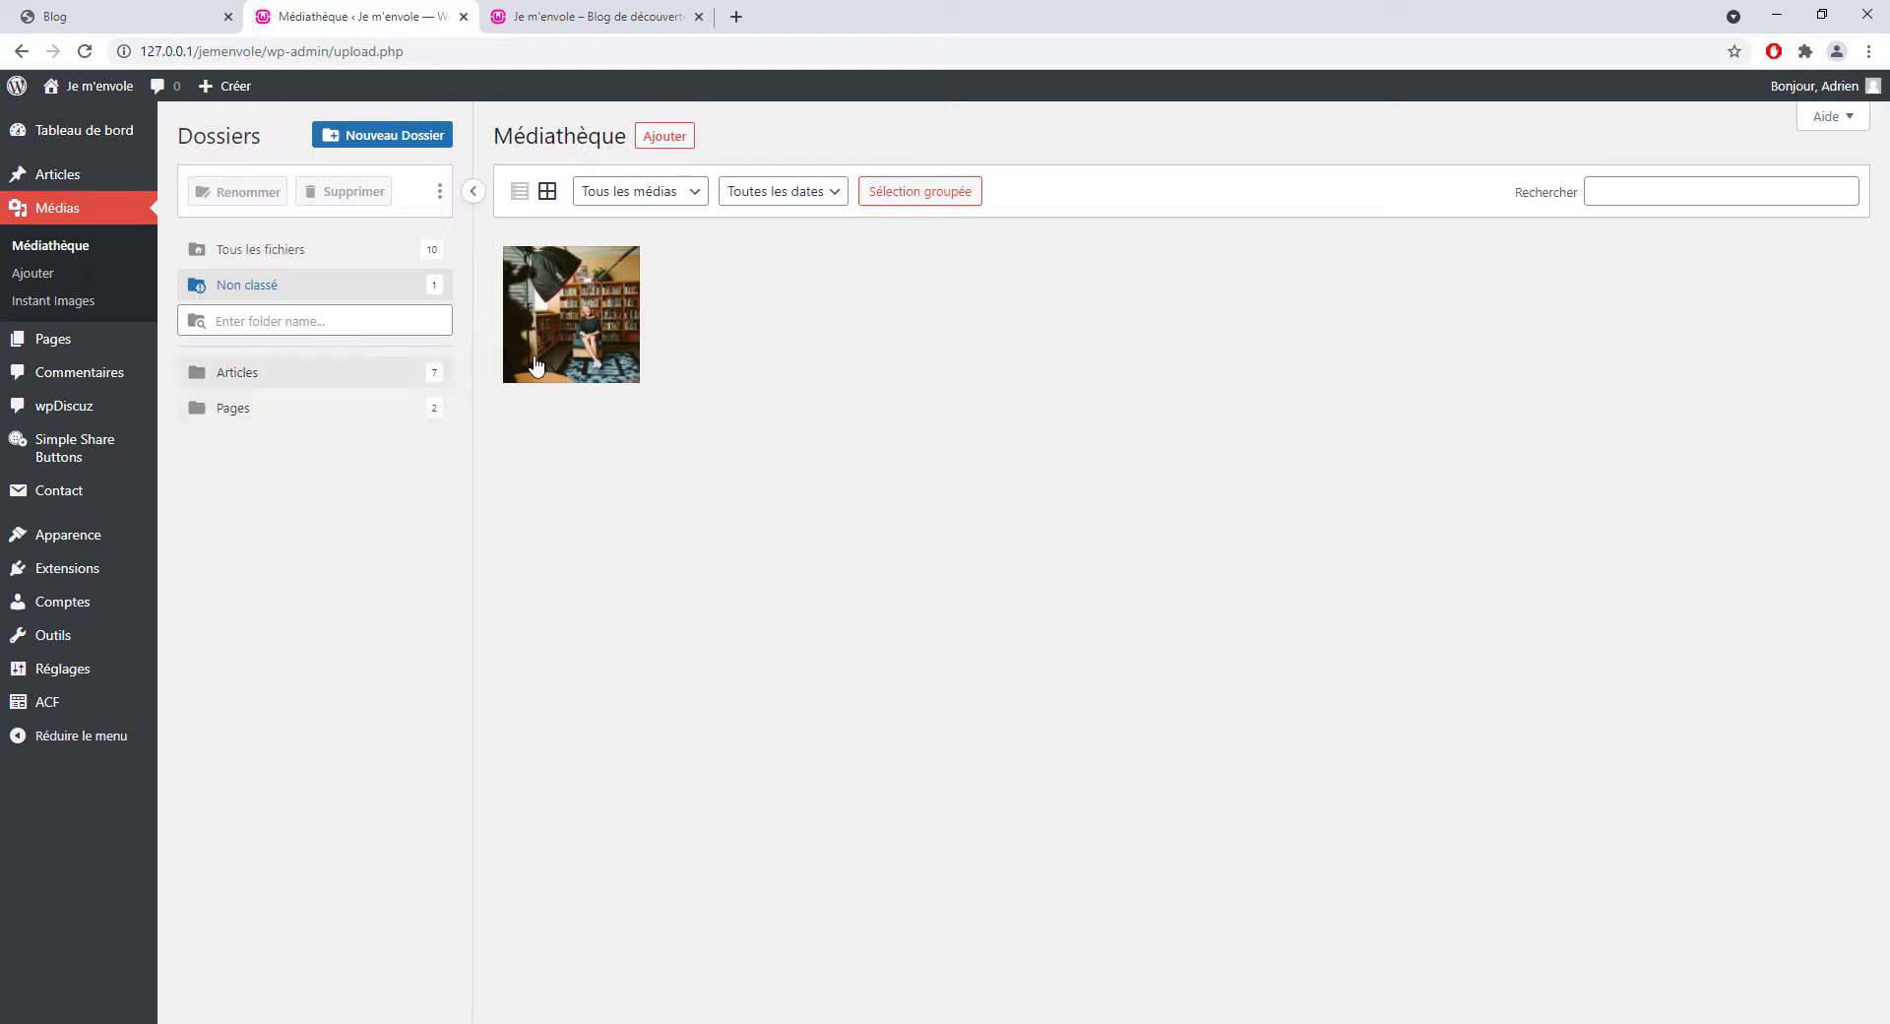
{"action": "left_click", "coordinate": [248, 380]}
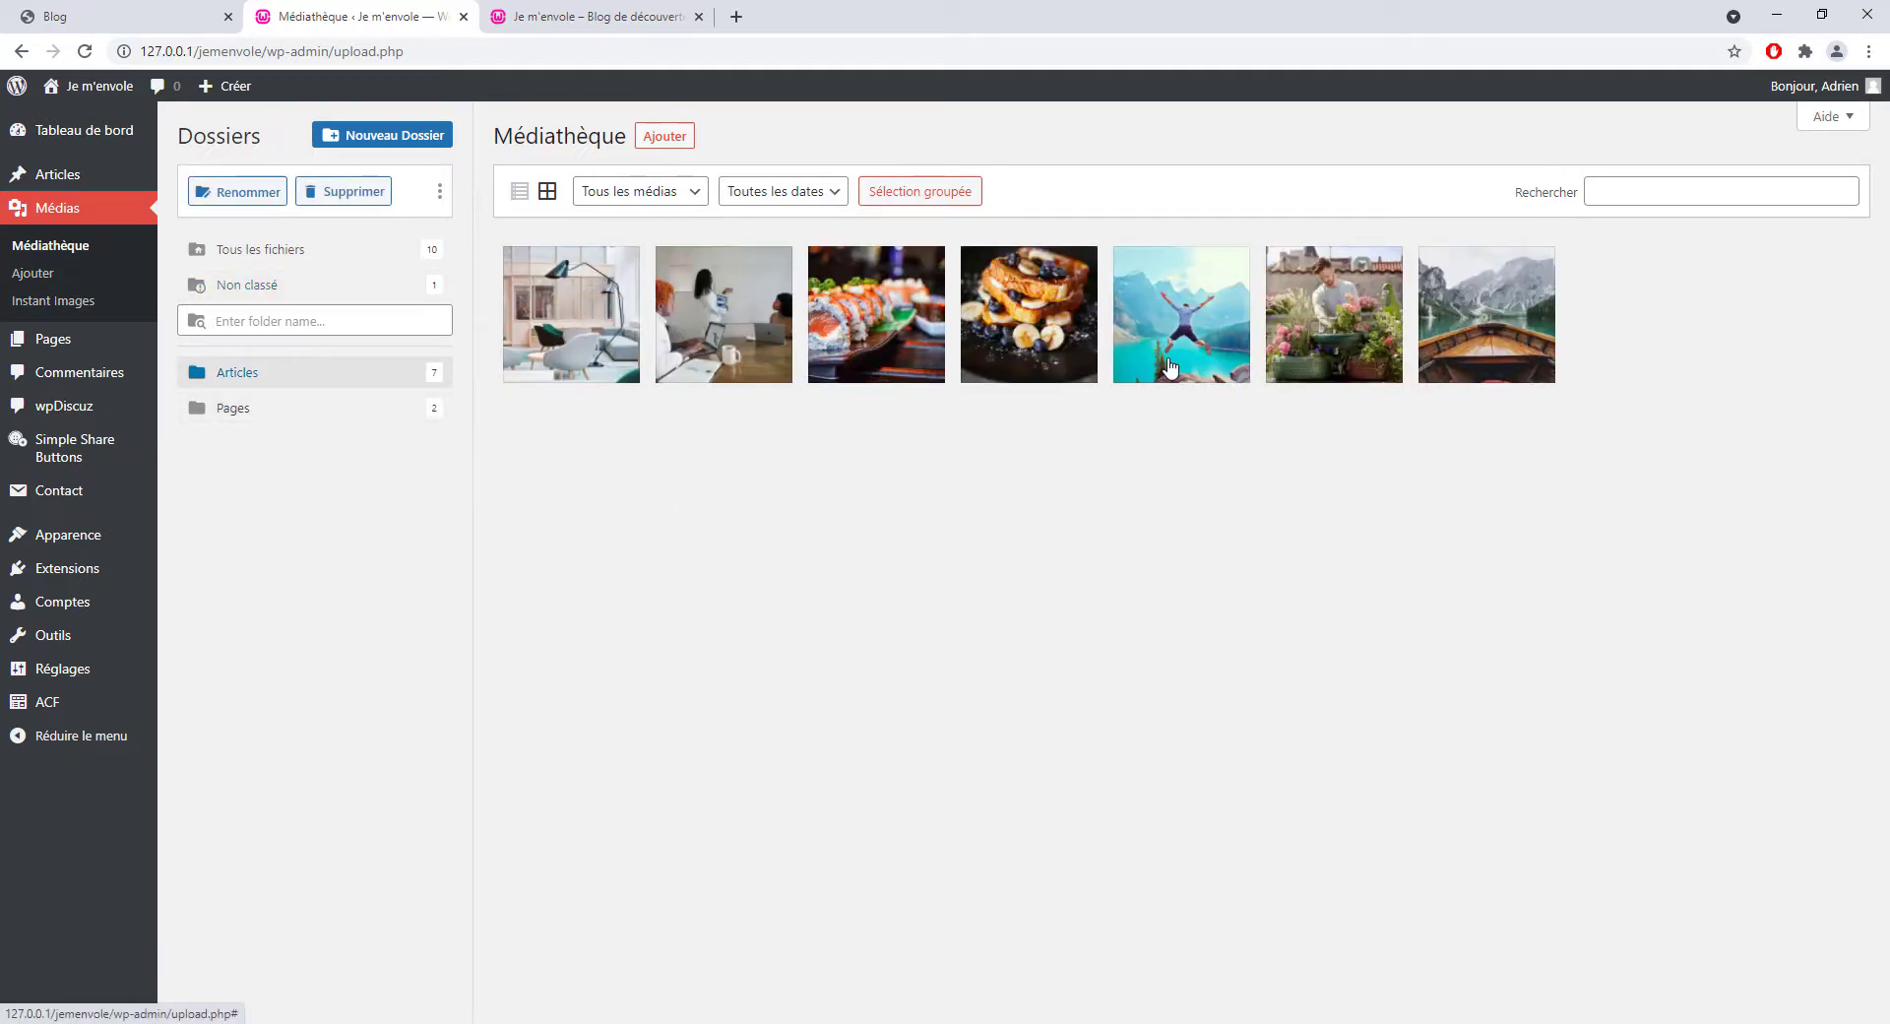
{"action": "left_click", "coordinate": [288, 254]}
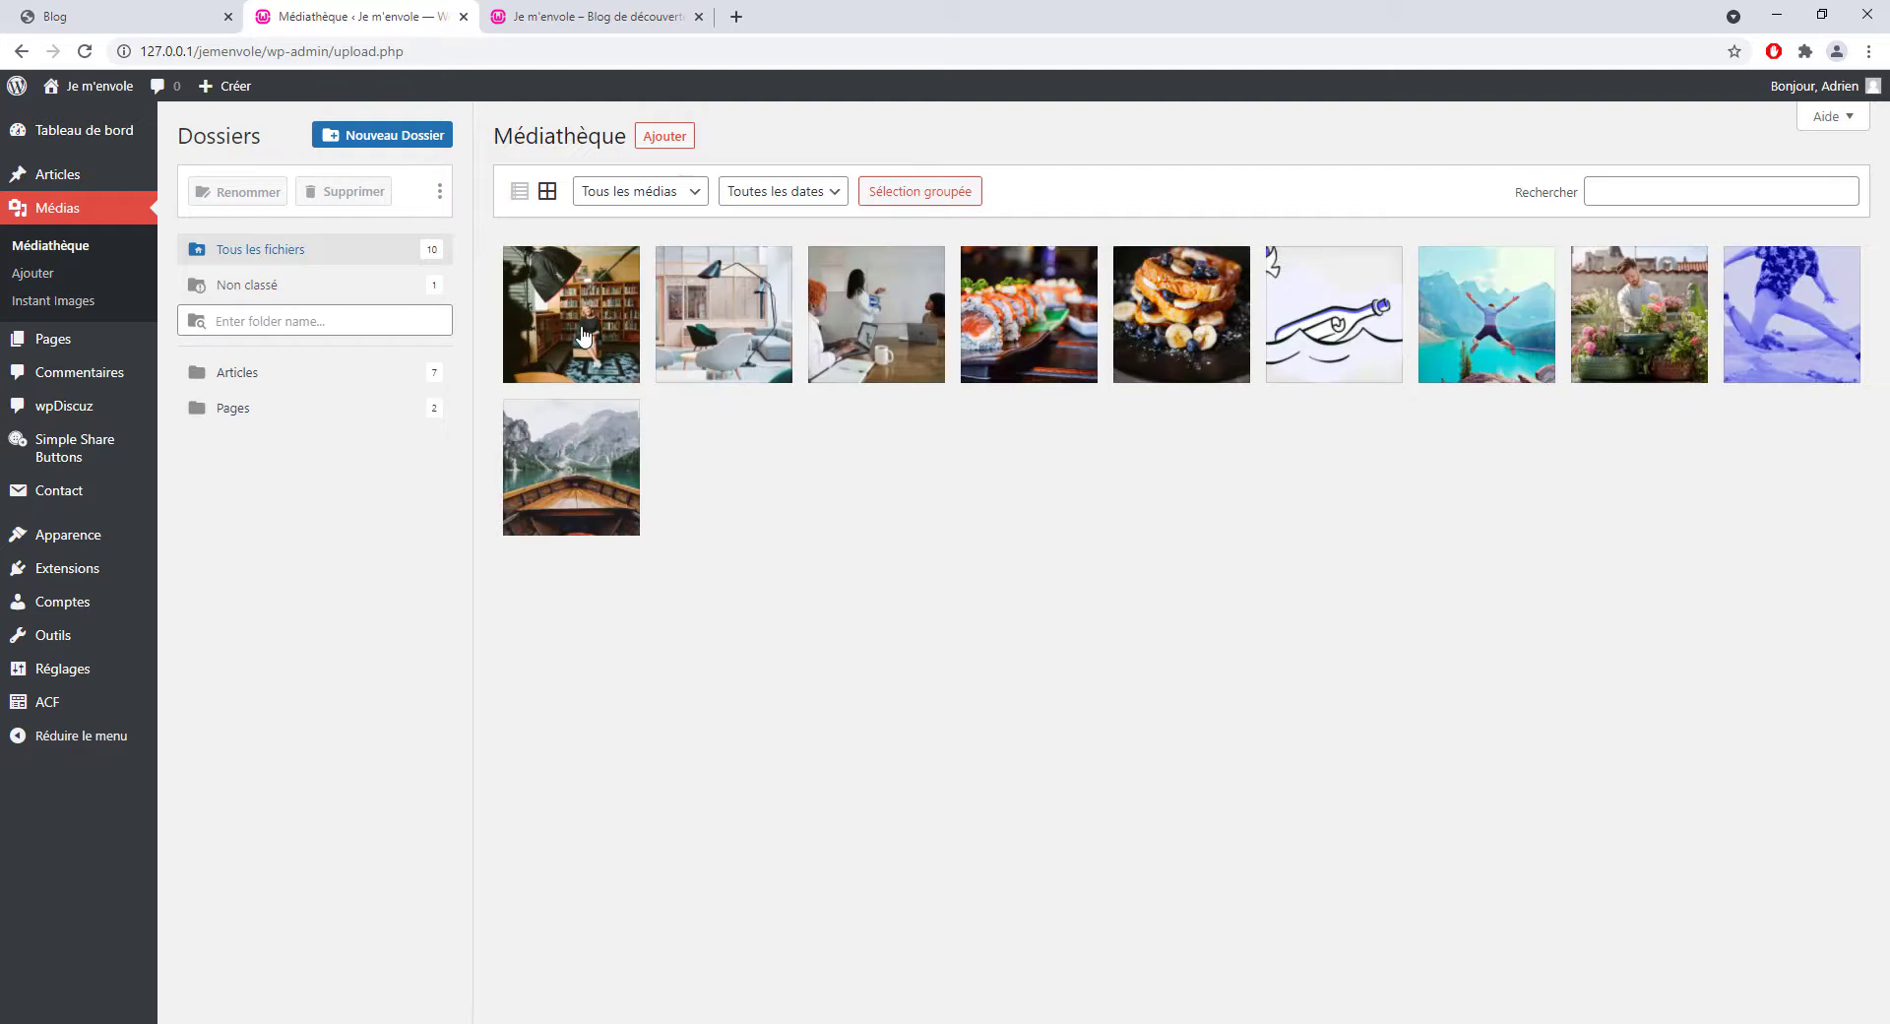
{"action": "left_click_drag", "start_coordinate": [579, 313], "coordinate": [240, 372]}
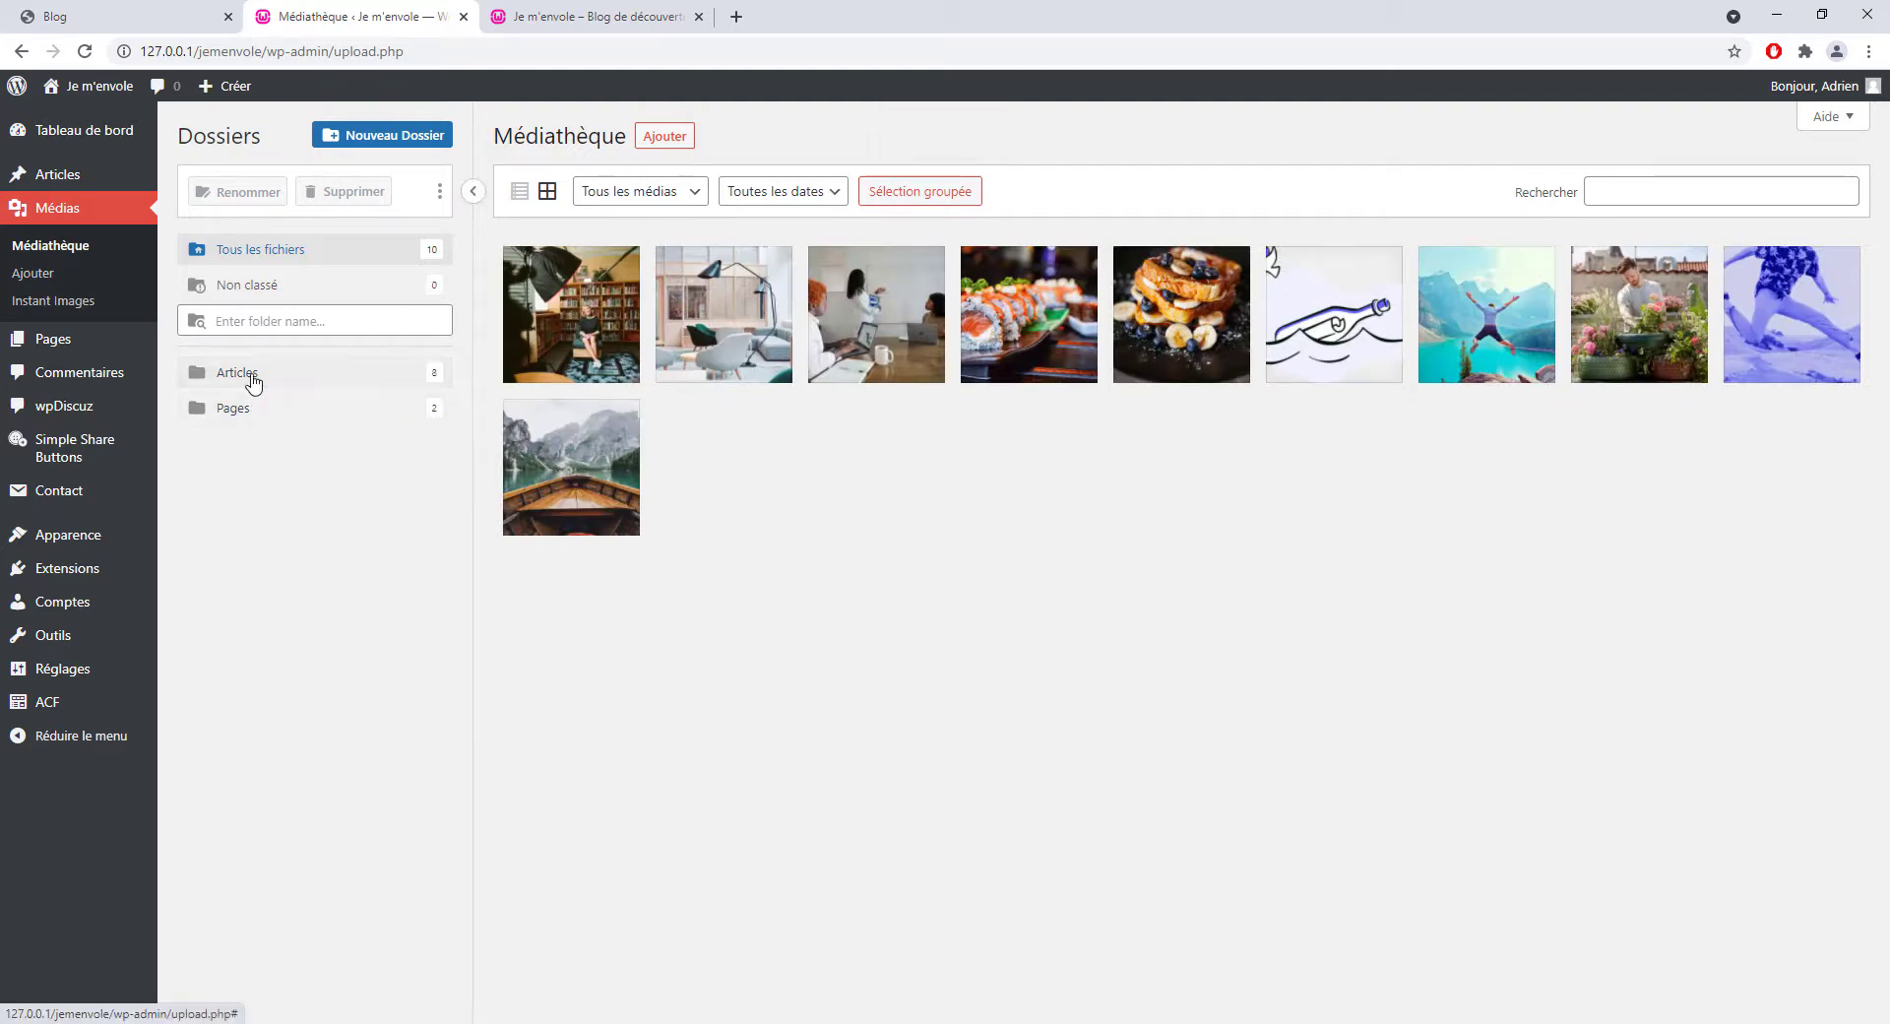
- Open the Articles media folder and examine the attachment details of the bookcase photo, closing them when done
{"action": "left_click", "coordinate": [237, 374]}
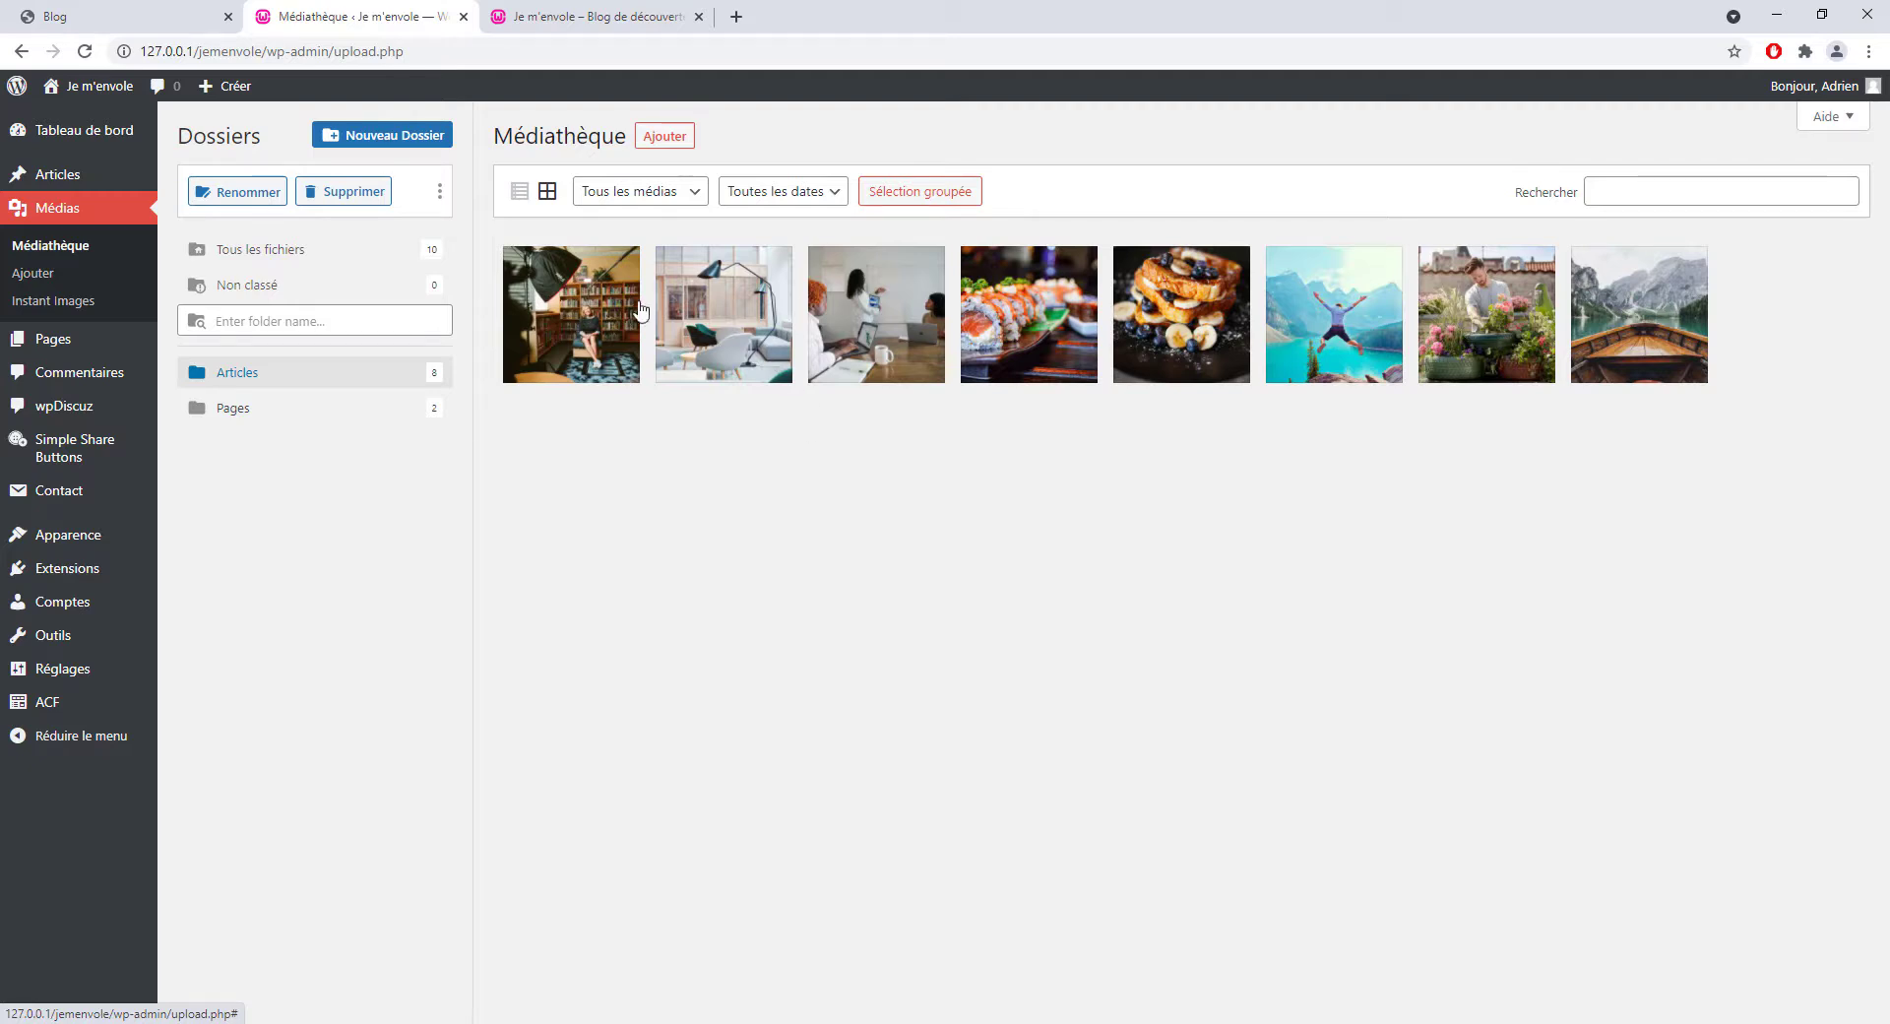
{"action": "left_click", "coordinate": [581, 316]}
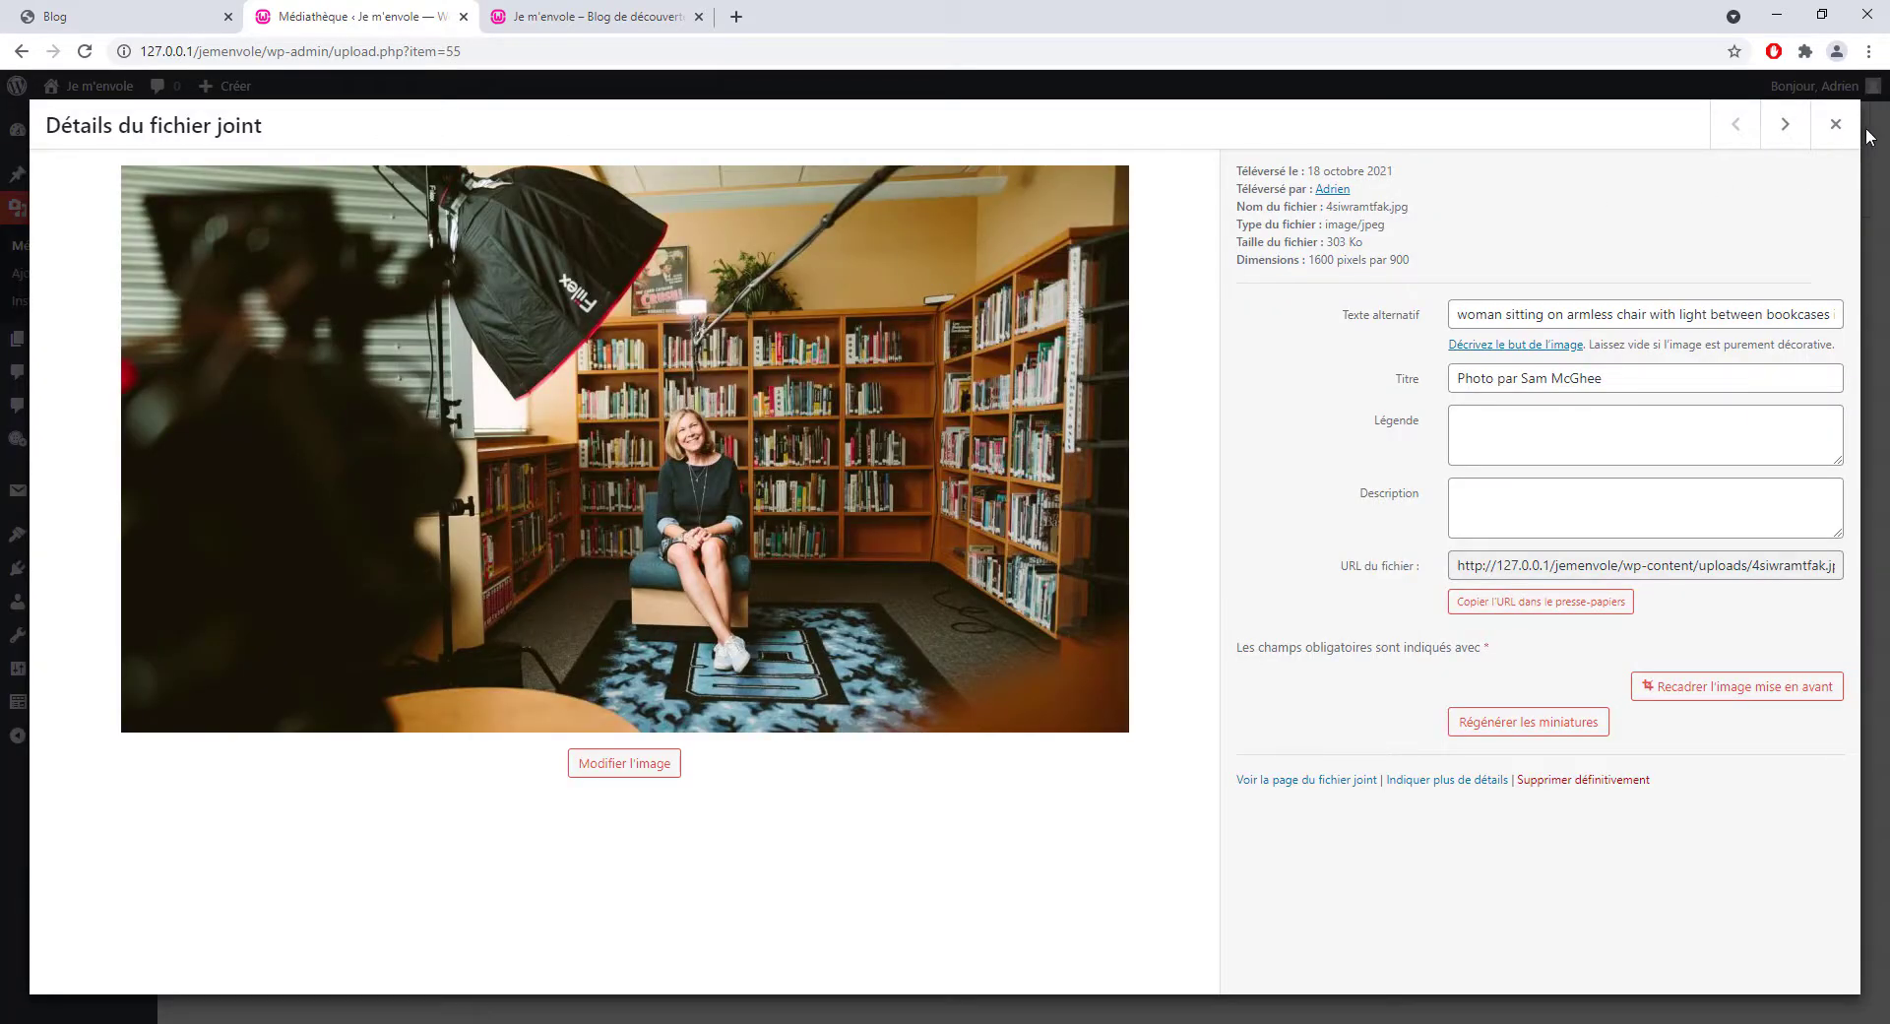
{"action": "left_click", "coordinate": [1835, 124]}
- Return to the blog home page on the site and look over its article cards and their images
{"action": "left_click", "coordinate": [676, 27]}
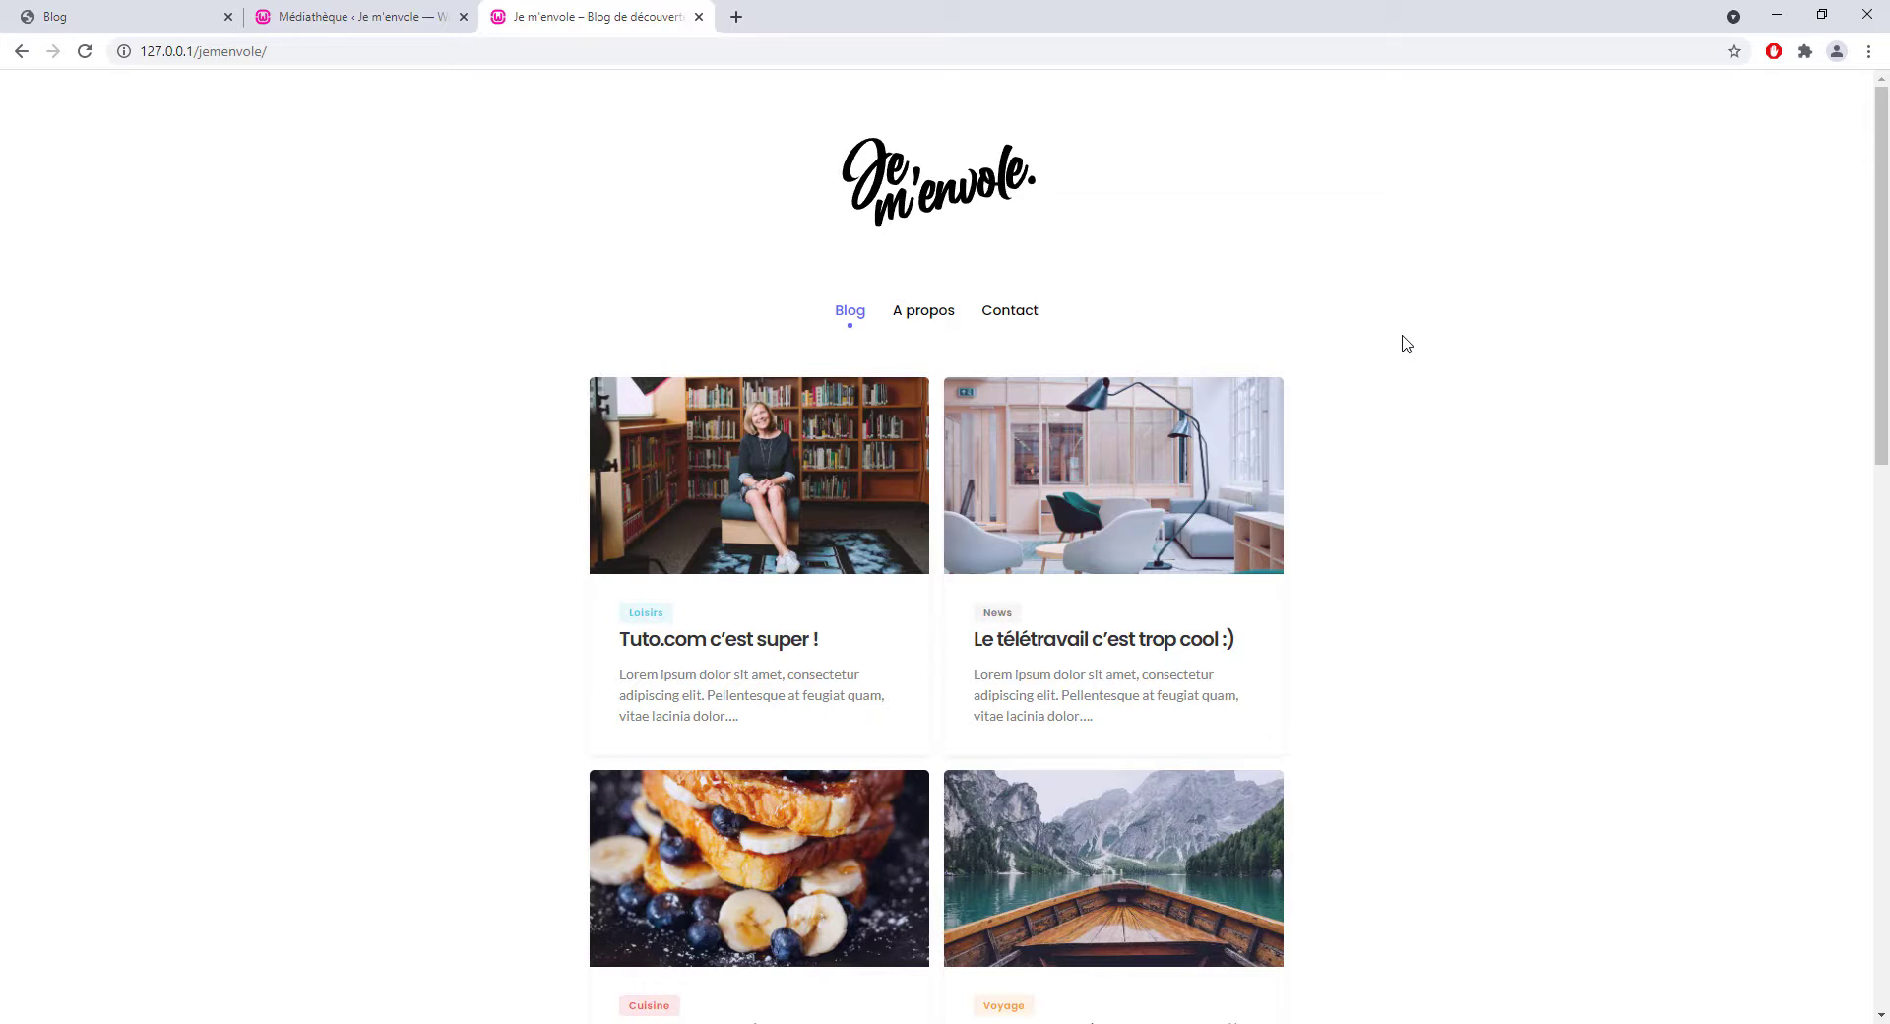
{"action": "scroll", "coordinate": [1357, 430], "scroll_direction": "down", "scroll_amount": 9}
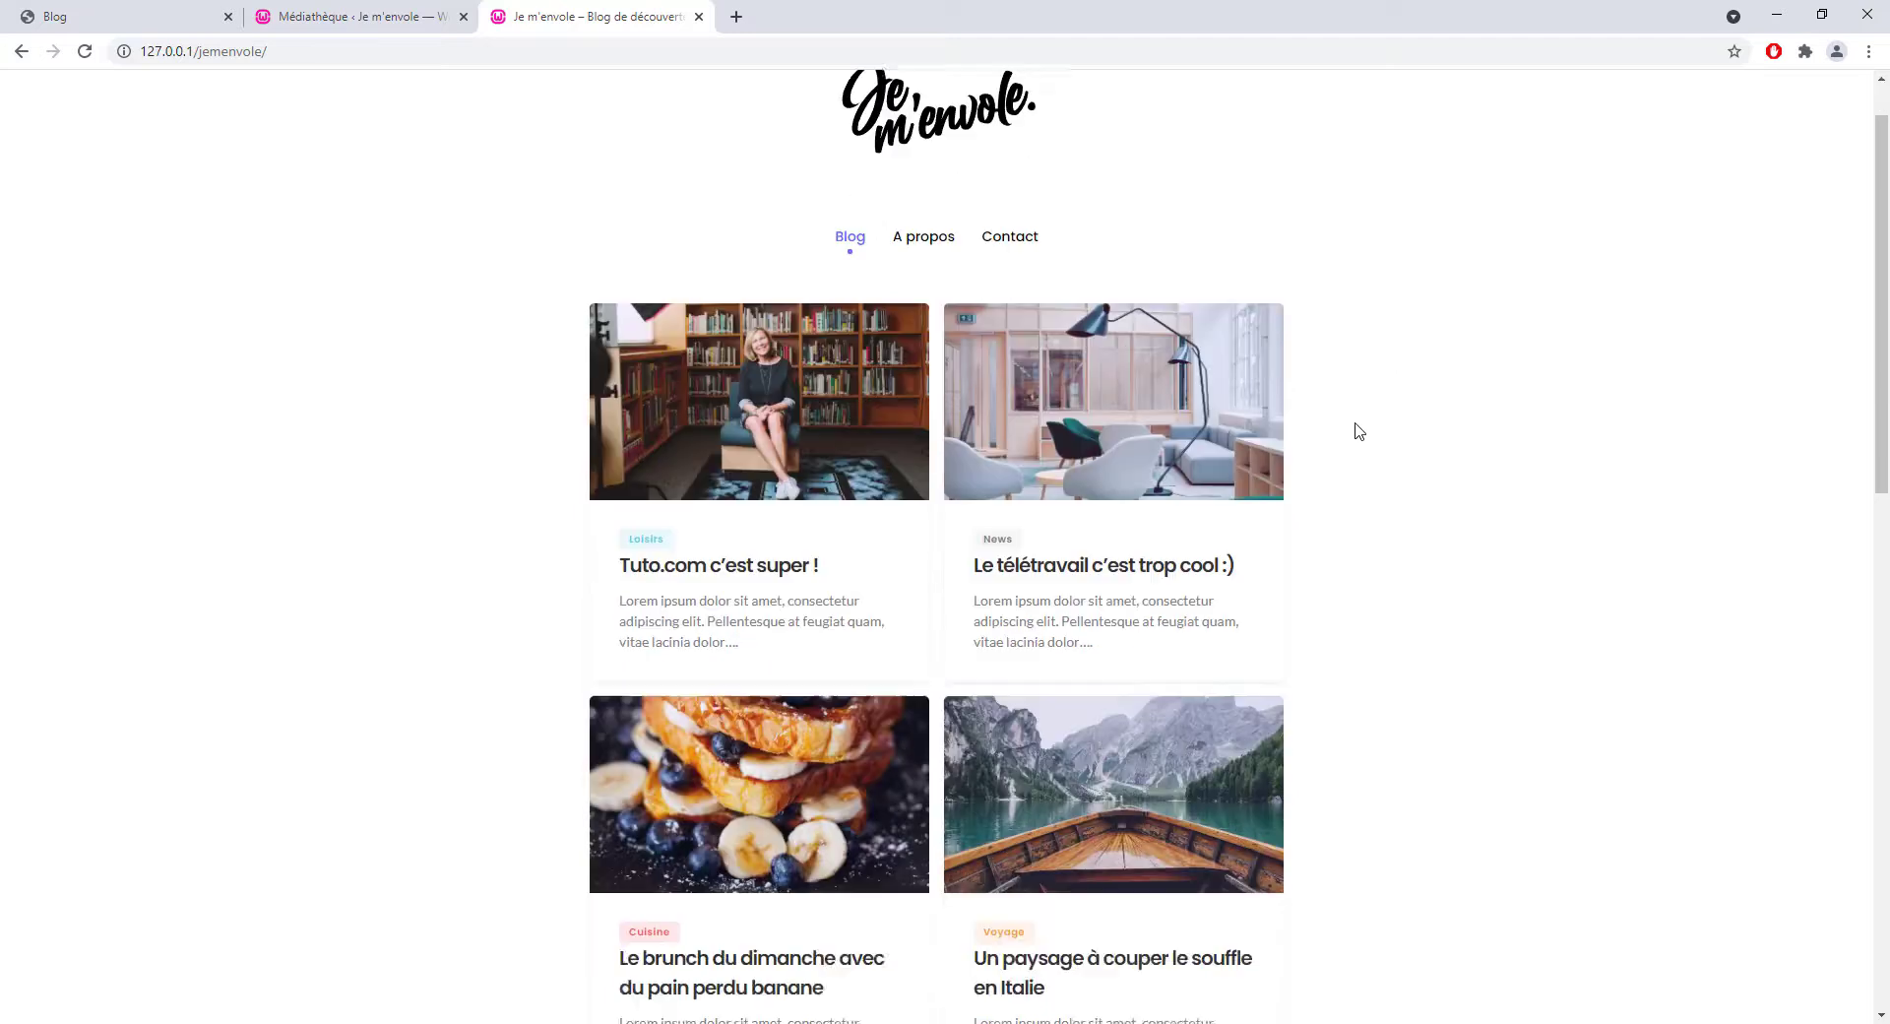
{"action": "scroll", "coordinate": [1355, 428], "scroll_direction": "up", "scroll_amount": 9}
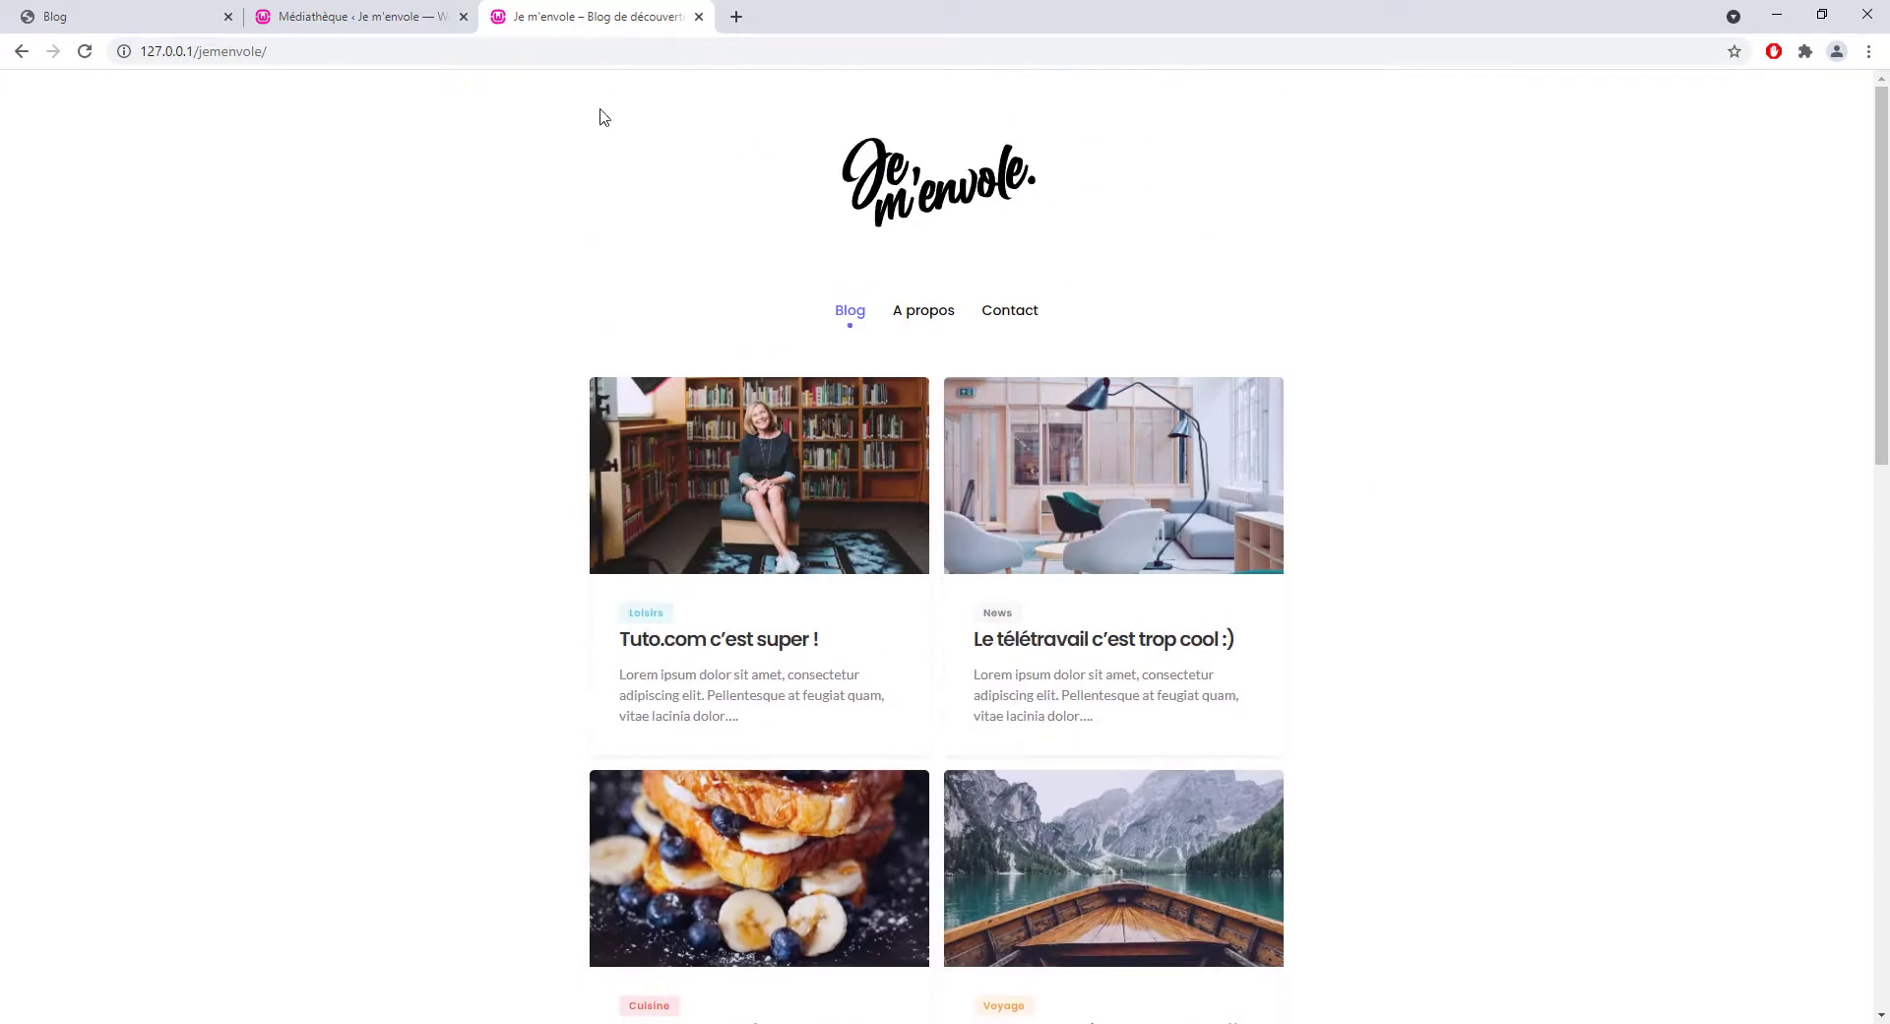